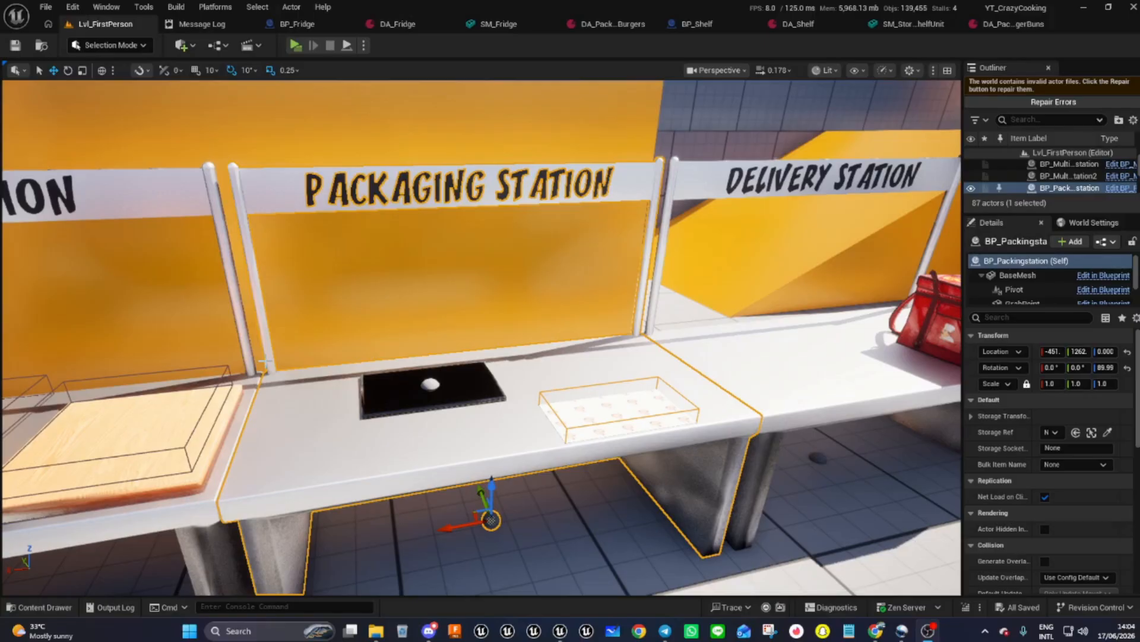
- Create a new folder named Condements inside CrazyCooking/Meshes/Ingredients
left_click(53, 607)
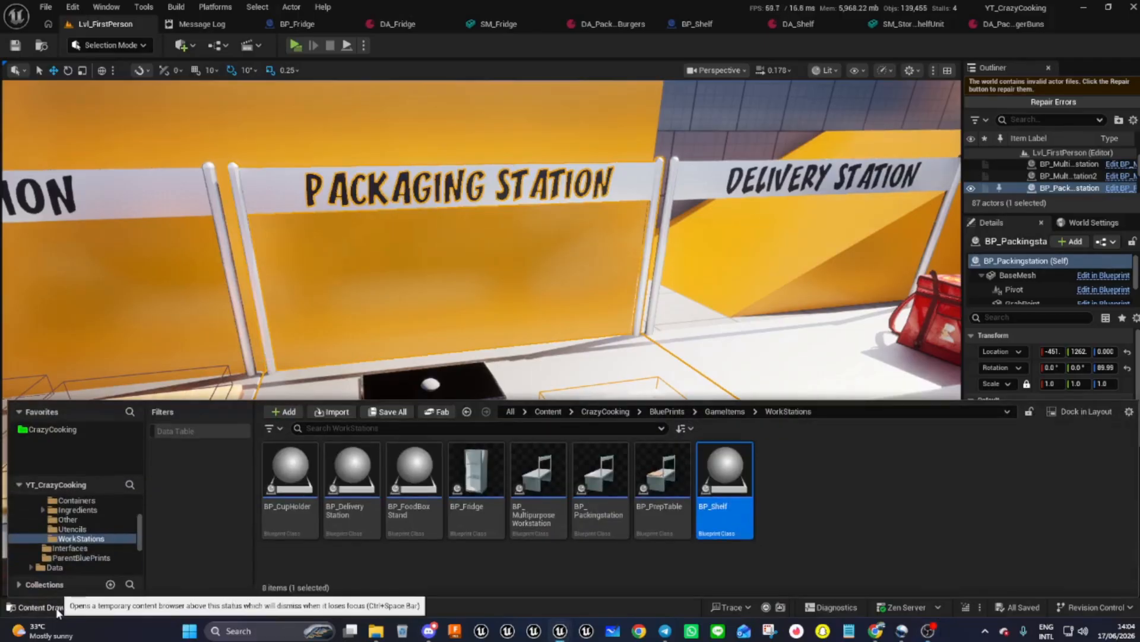
left_click(666, 412)
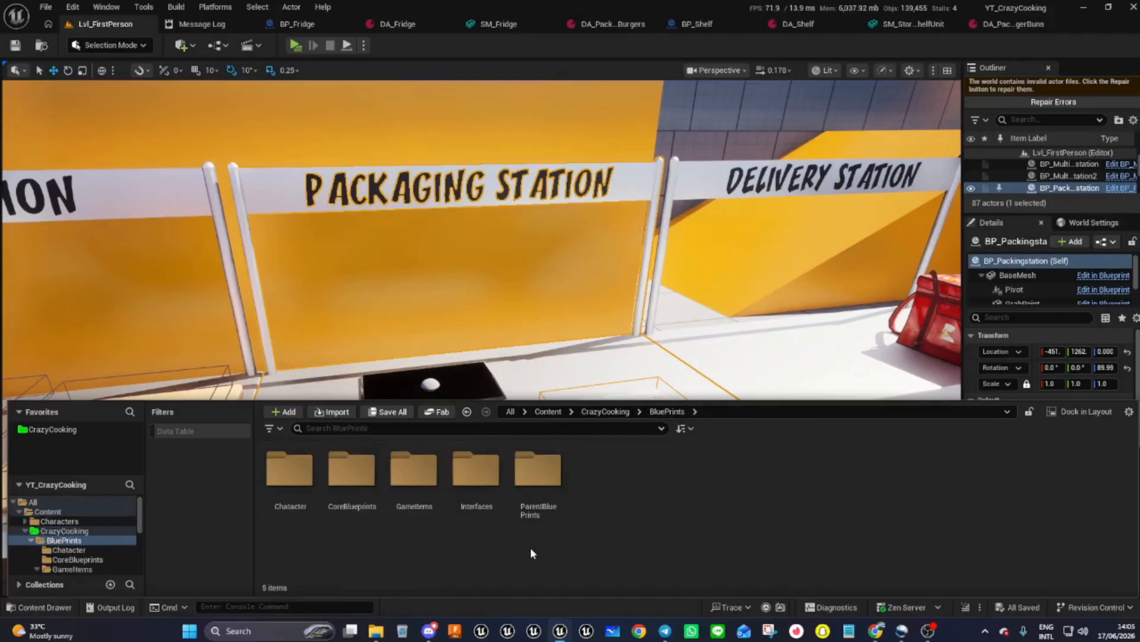
left_click(597, 412)
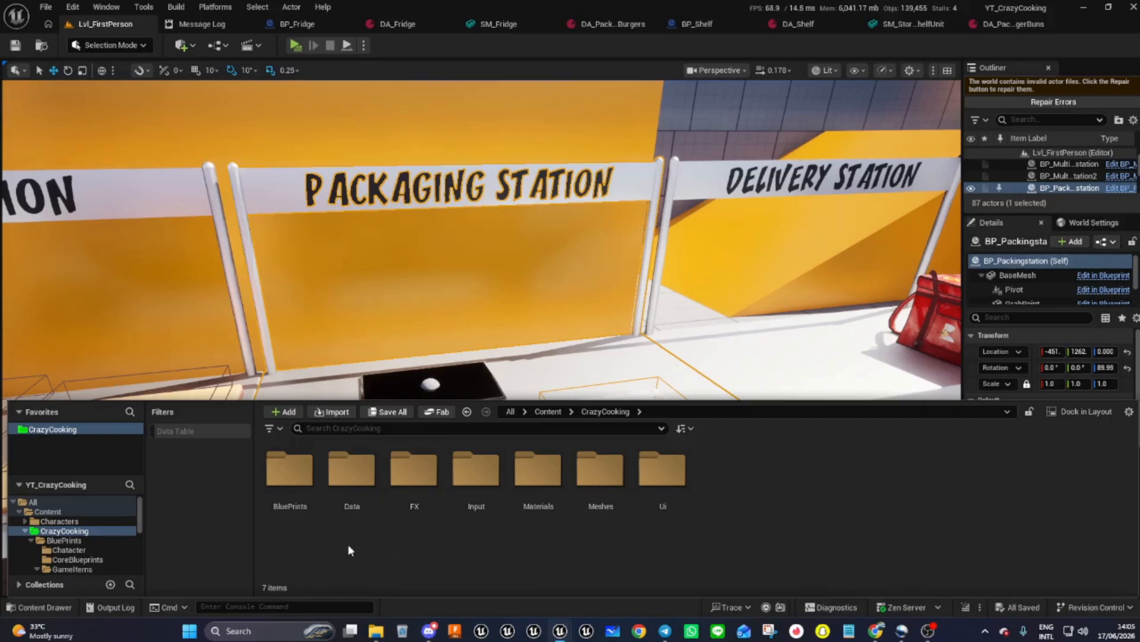
double_click(600, 473)
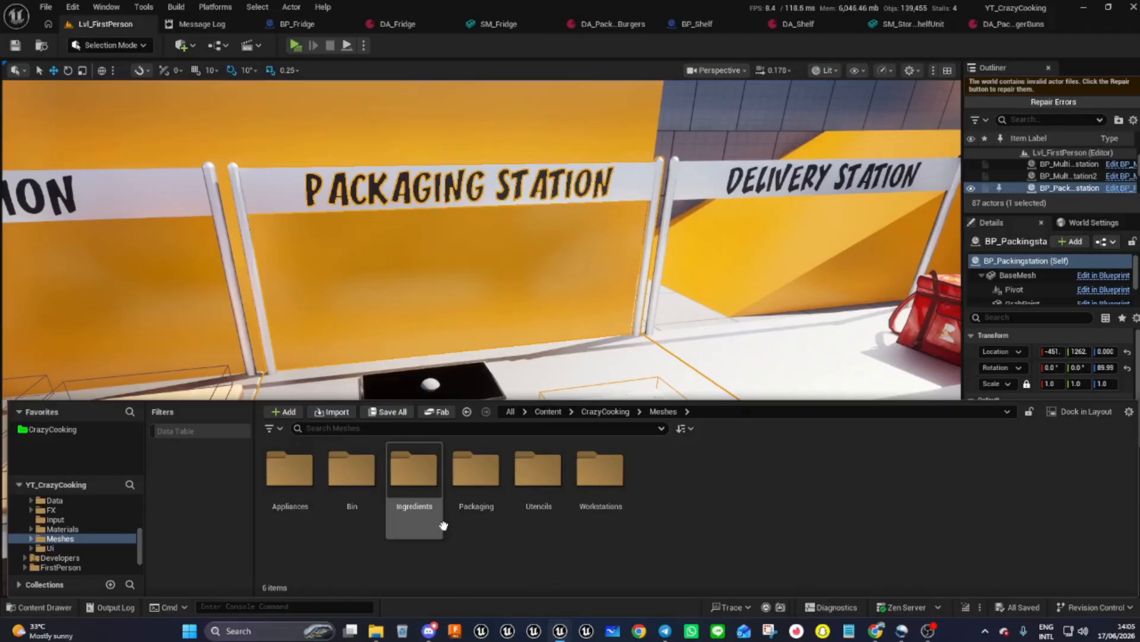
double_click(416, 496)
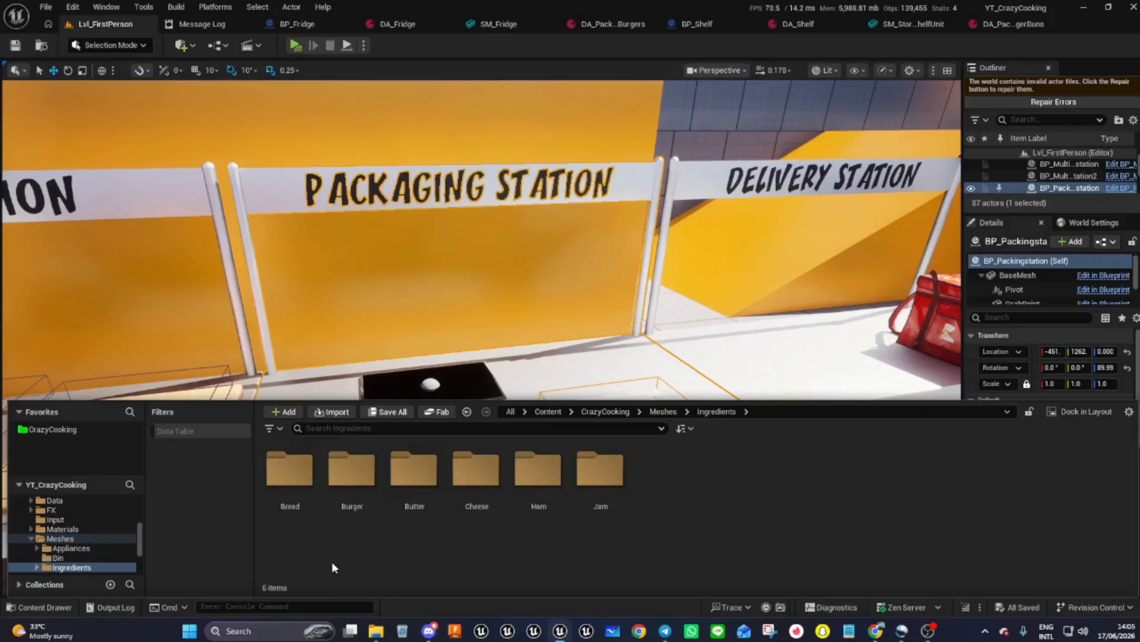
right_click(394, 558)
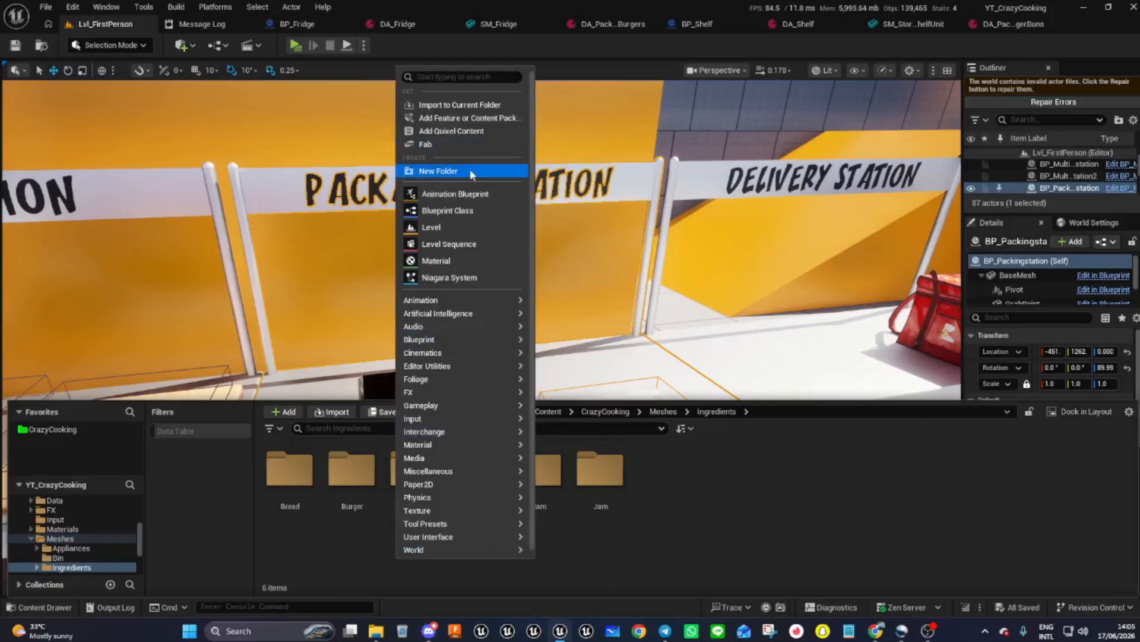
left_click(422, 171)
type("Condements")
key("Return")
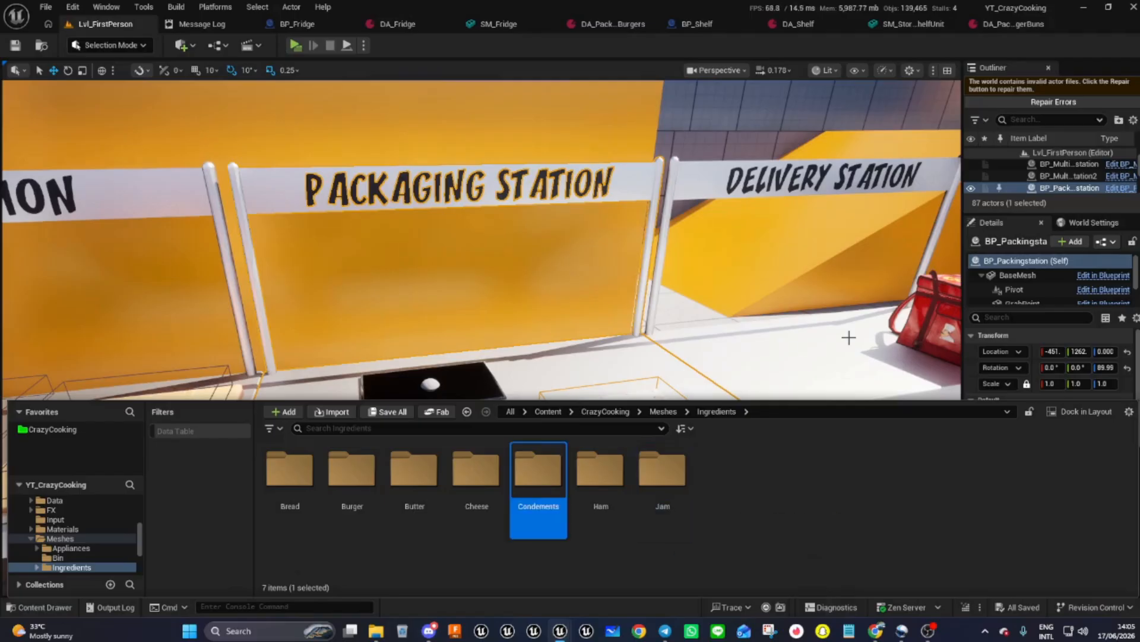
- Import CodimentsBottle.fbx into the Condements folder with the default asset pipeline settings and save the imported meshes
double_click(539, 479)
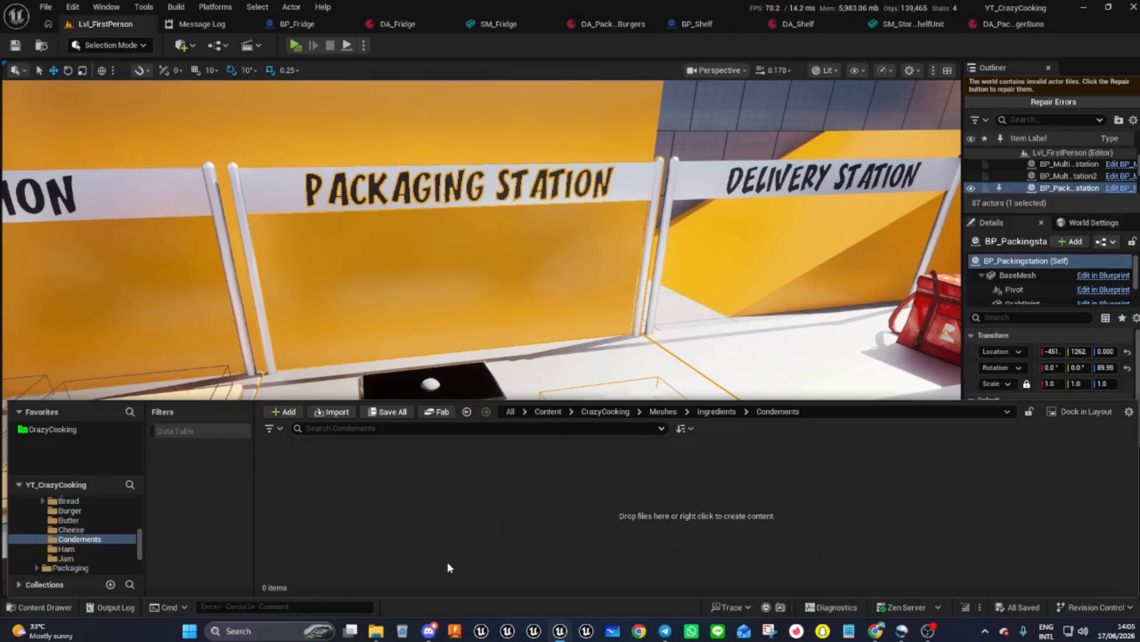
right_click(477, 501)
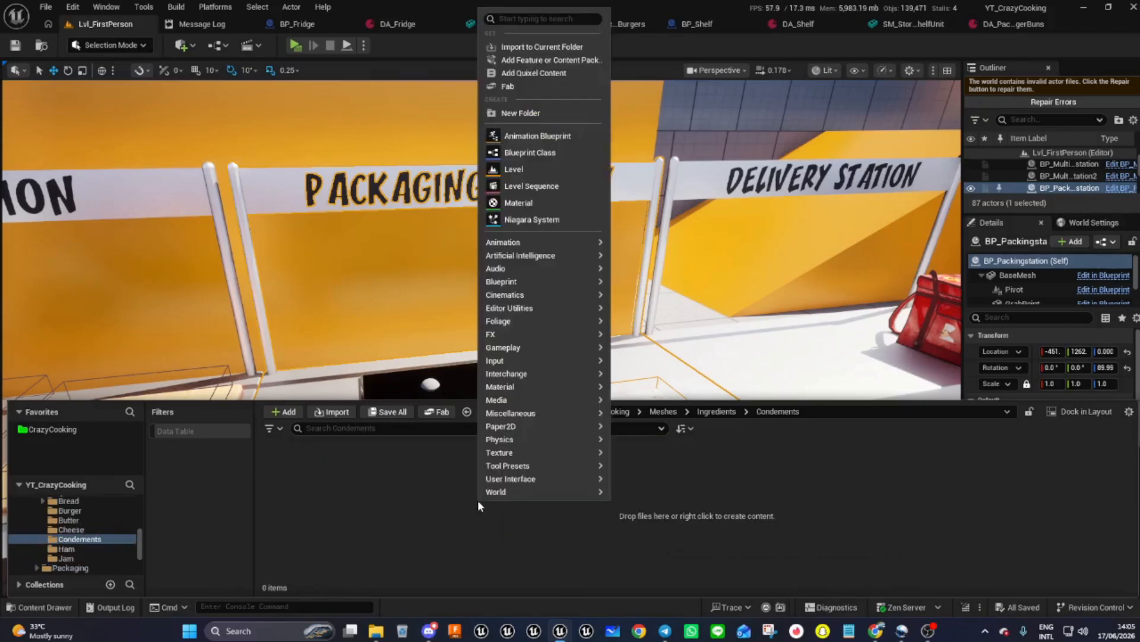
left_click(527, 52)
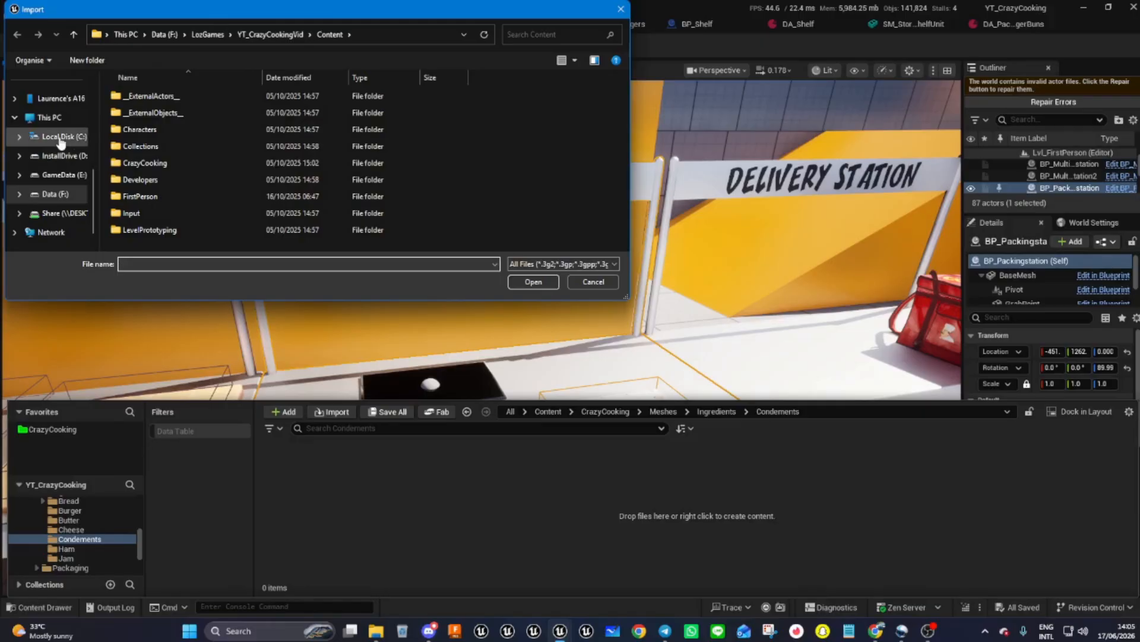
left_click_drag(277, 10, 0, 104)
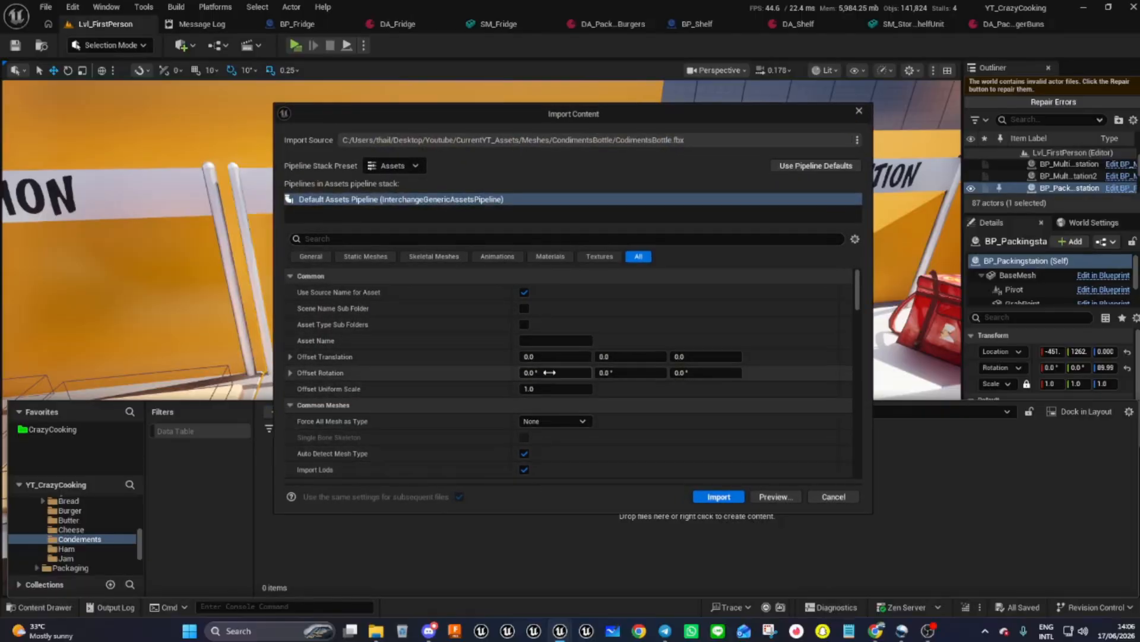
left_click(719, 497)
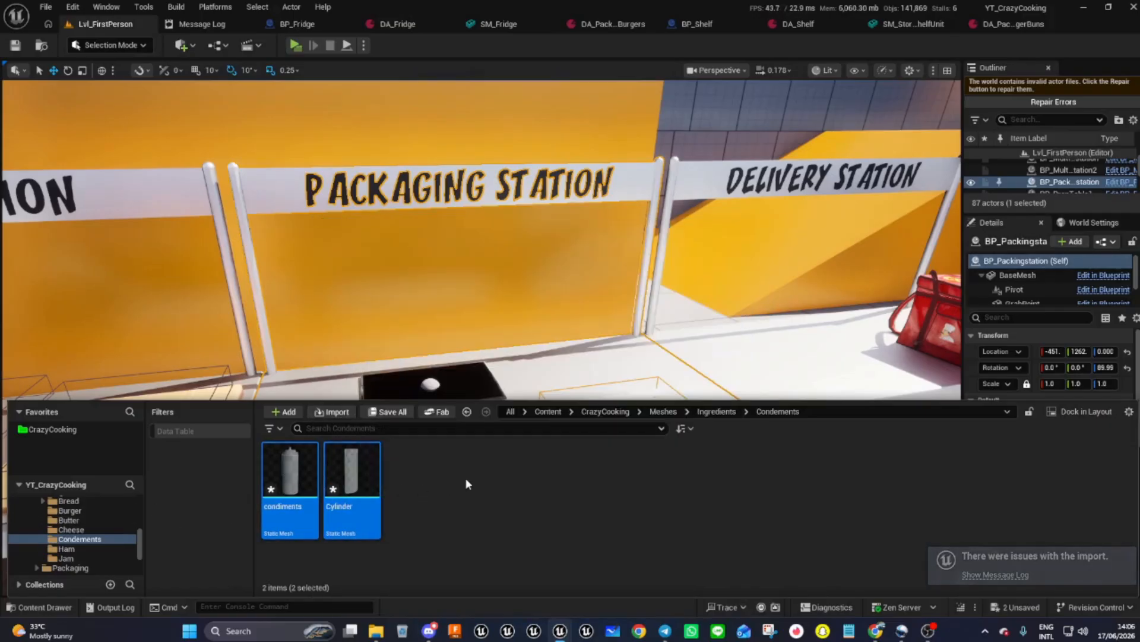
left_click(1014, 608)
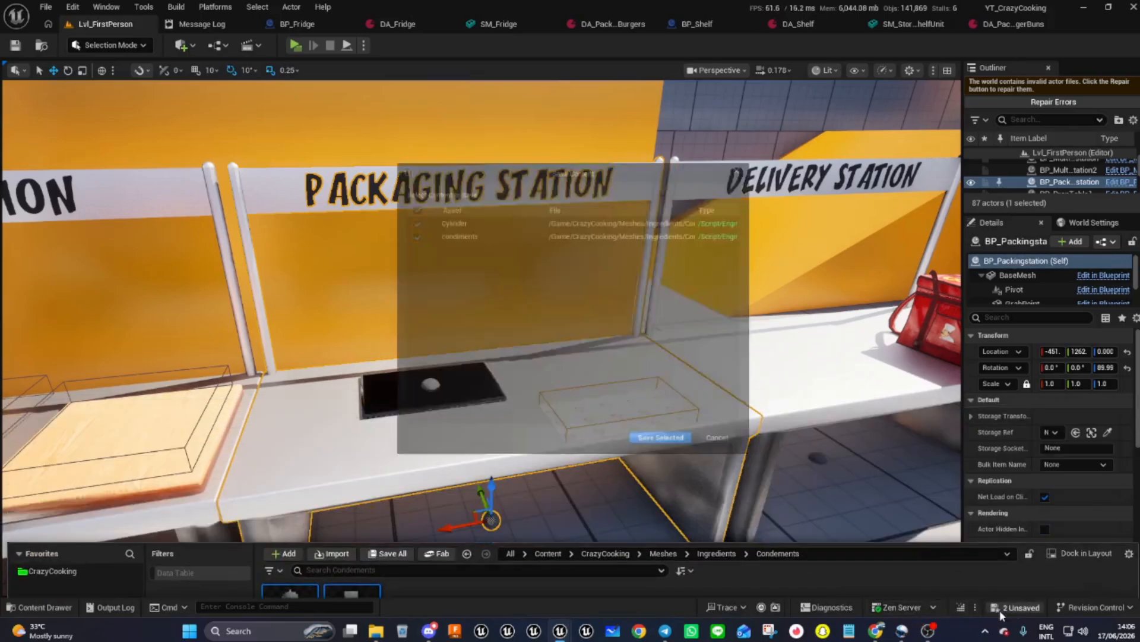
left_click(669, 449)
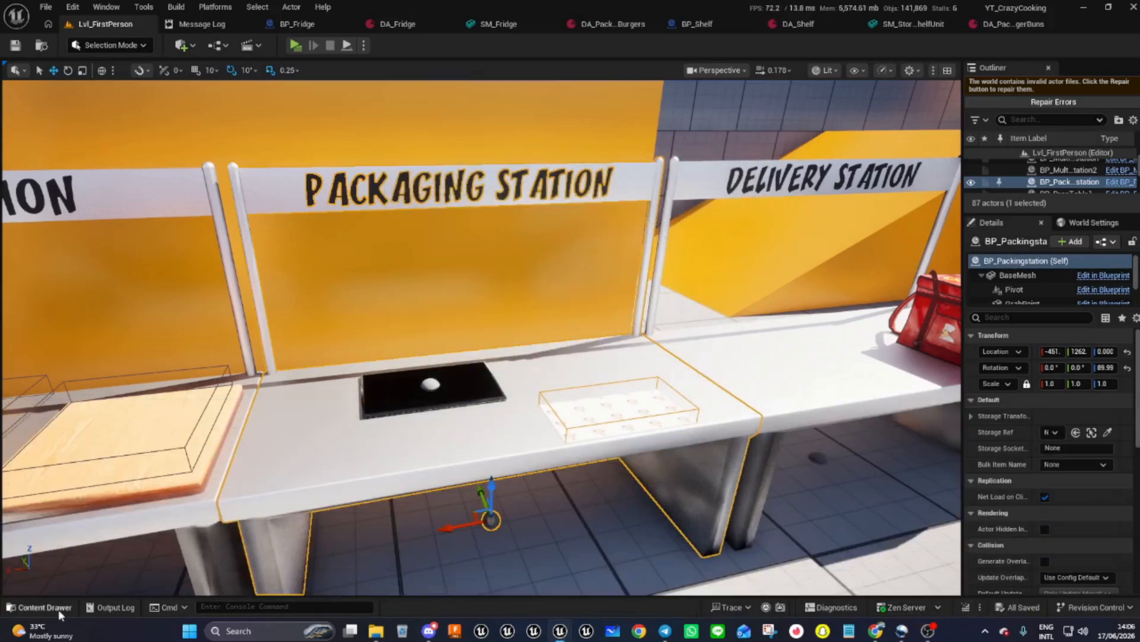
- Open the imported condiments and Cylinder static meshes from the Condements folder to inspect them
left_click(59, 607)
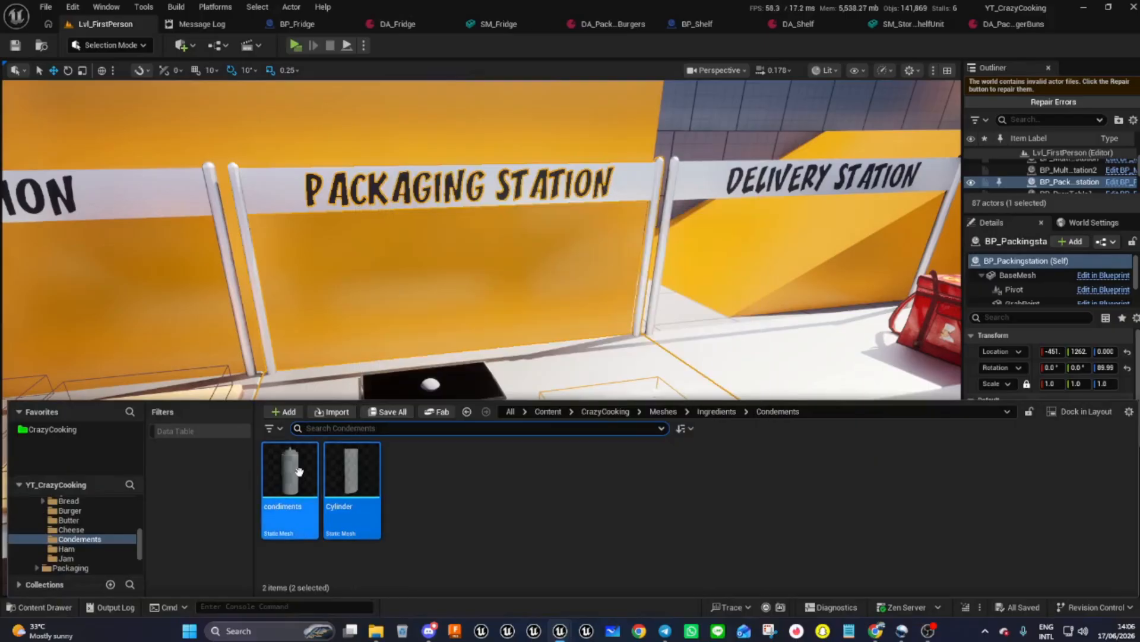
mouse_move(287, 494)
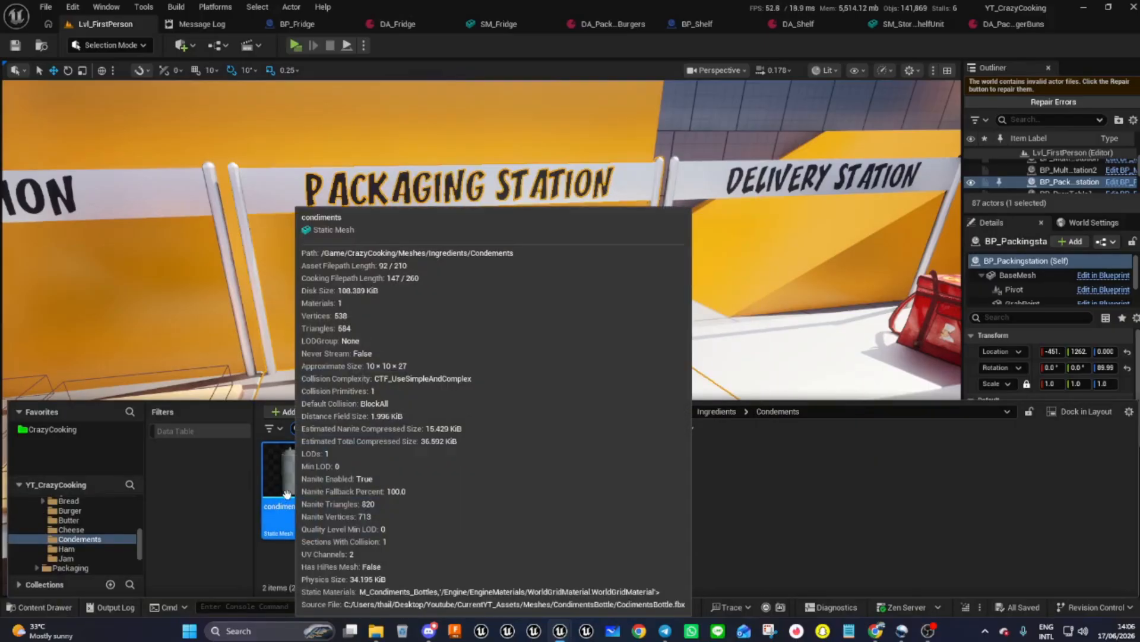
left_click(292, 470)
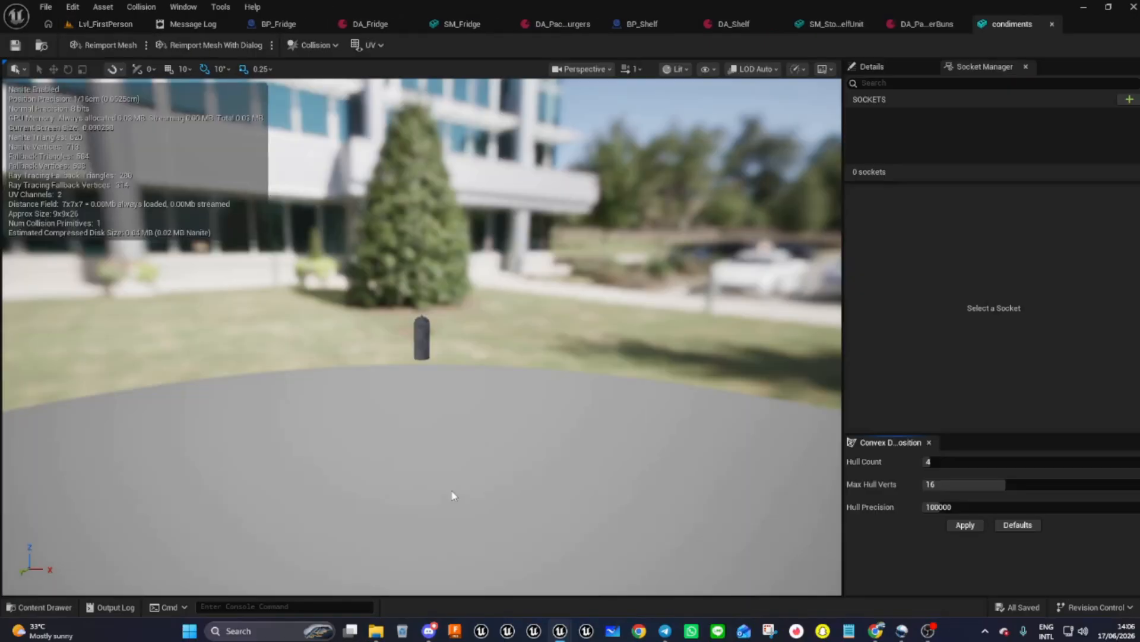
left_click(40, 606)
left_click(345, 471)
double_click(345, 471)
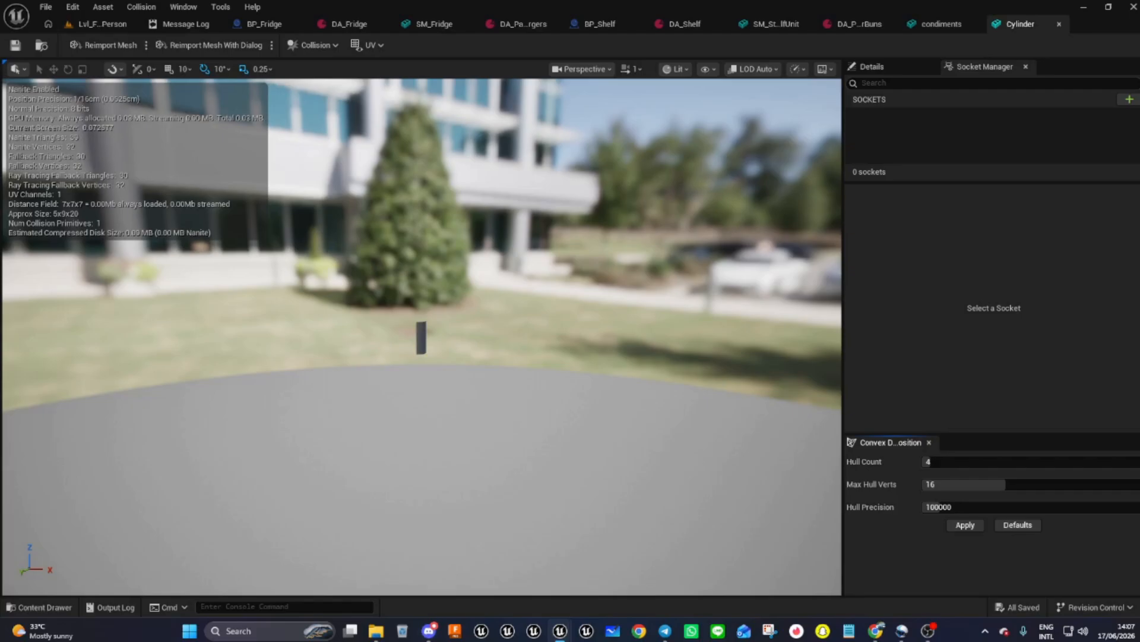
- Create a new material named M_CondementsBottle in the CrazyCooking/Materials folder
left_click(50, 607)
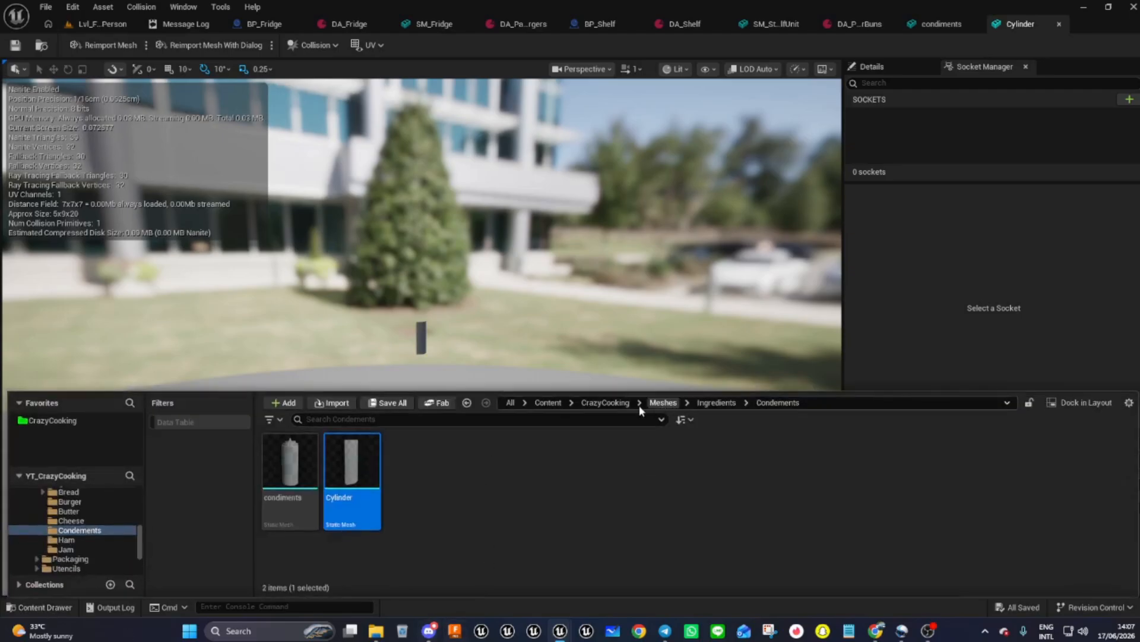
left_click(609, 402)
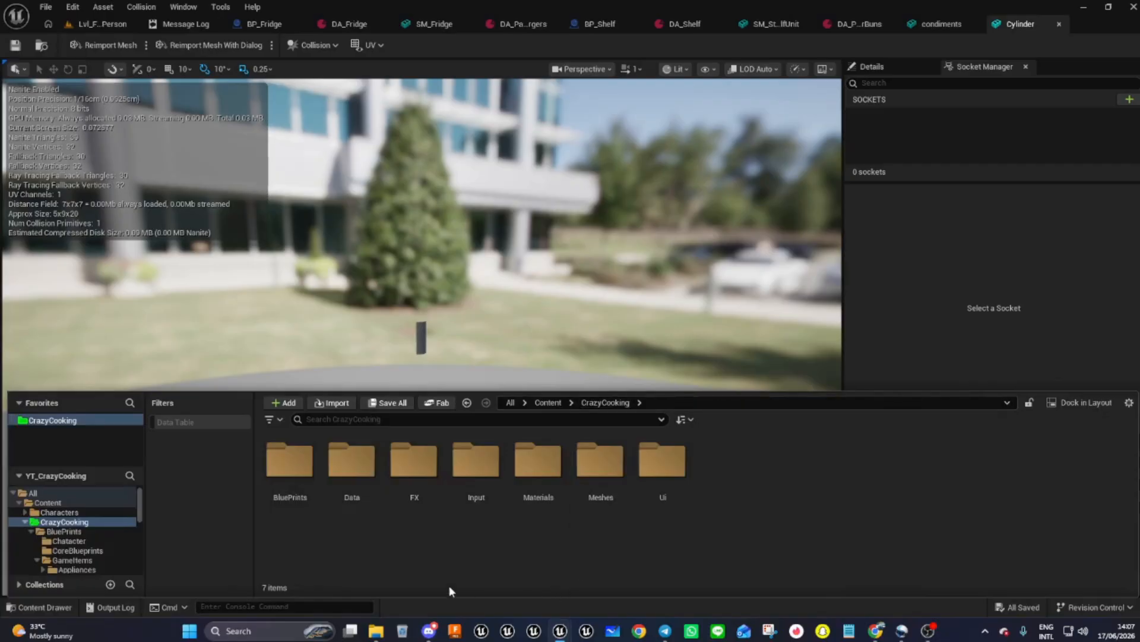
double_click(538, 481)
scroll(423, 513, "down", 2)
scroll(423, 514, "down", 4)
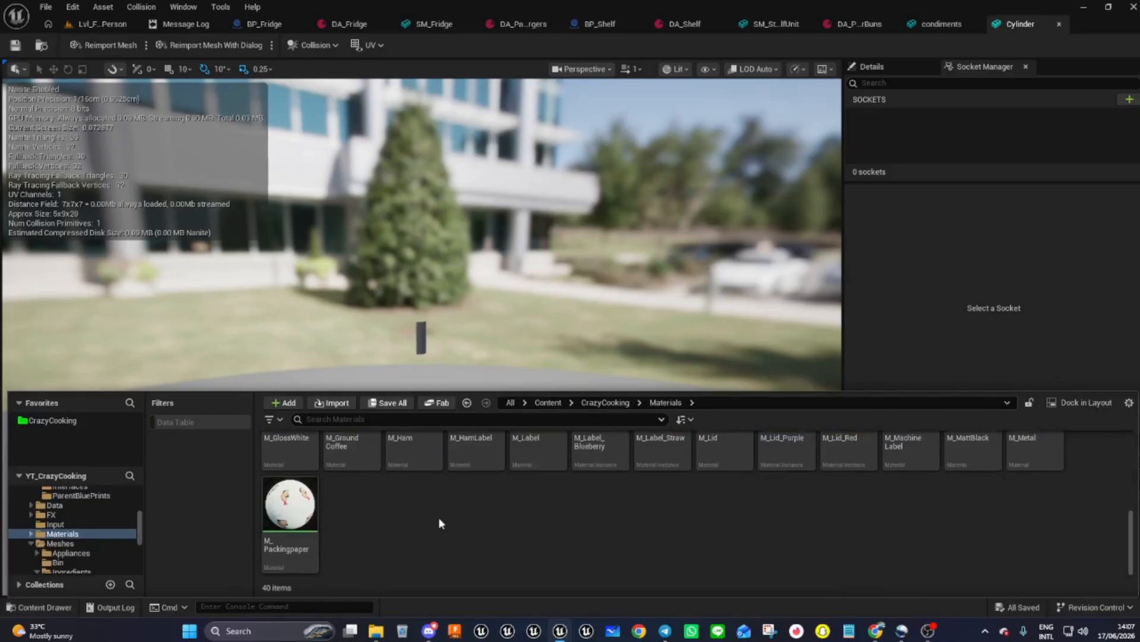
right_click(439, 523)
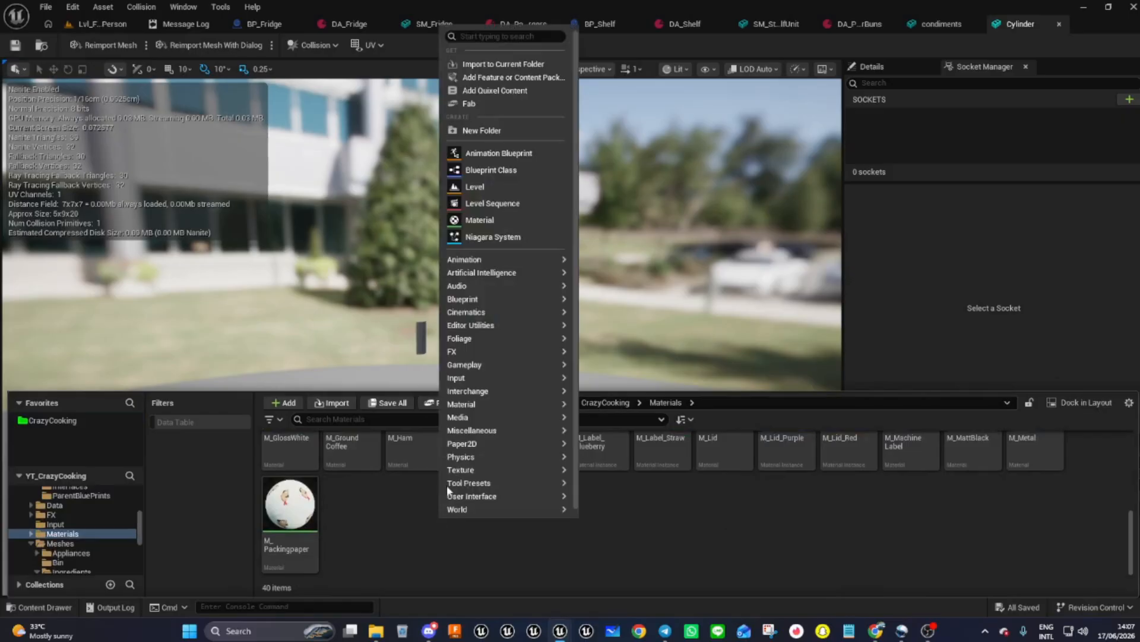
left_click(483, 221)
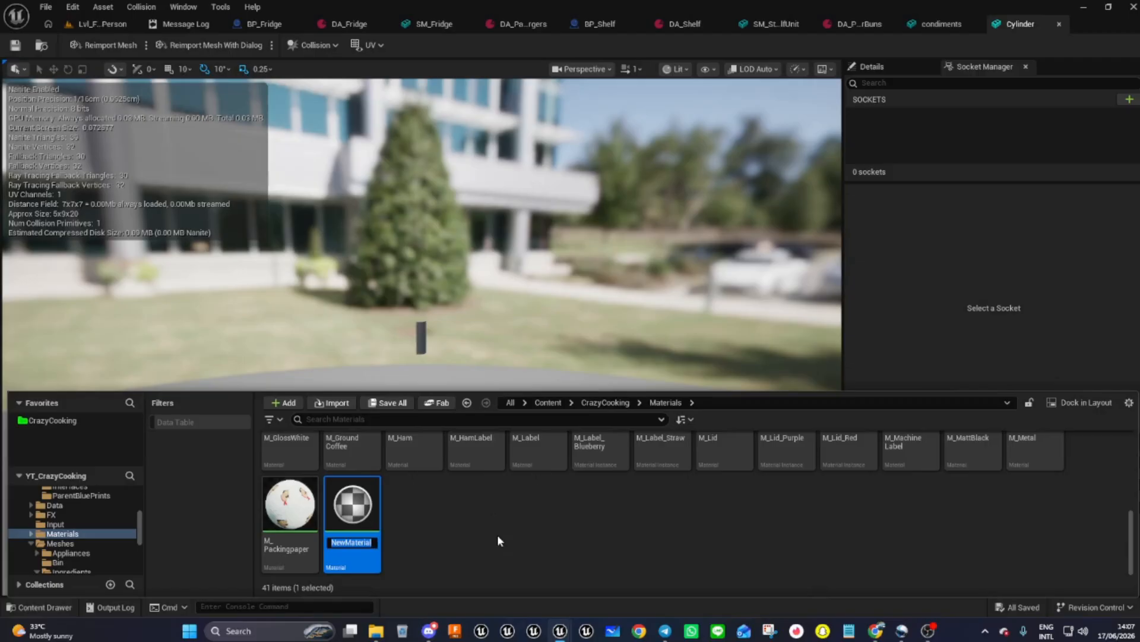
type("M")
type("_")
type("Con")
type("demen")
type("ts")
type("Bottl")
type("e")
key("Return")
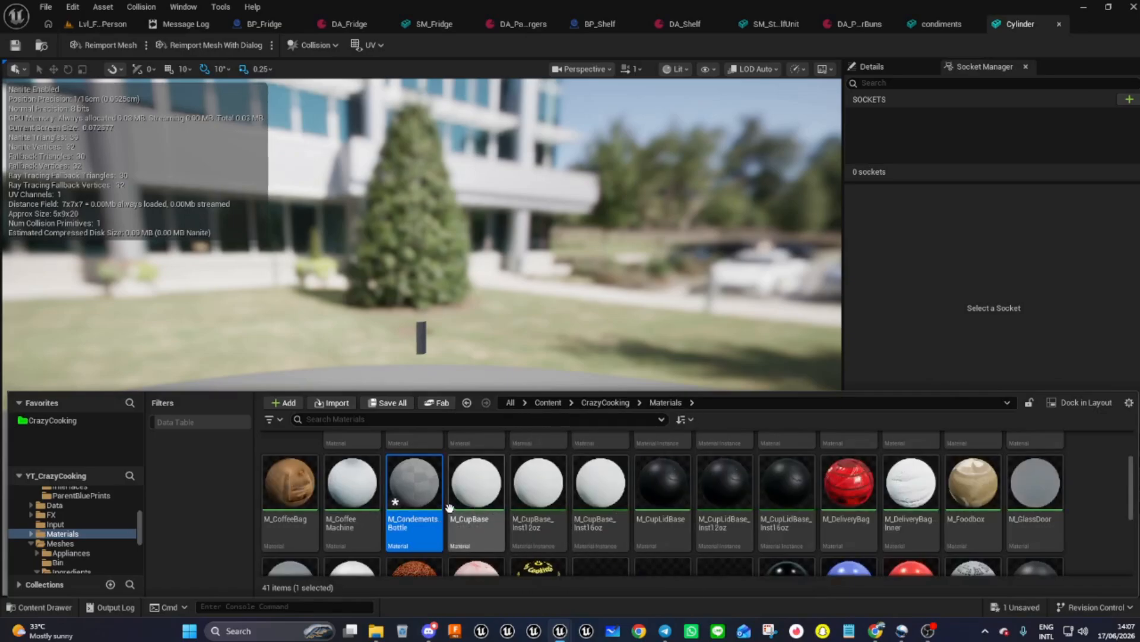
- Open the M_CondementsBottle material and add a Constant4Vector node beside its main output node
double_click(416, 503)
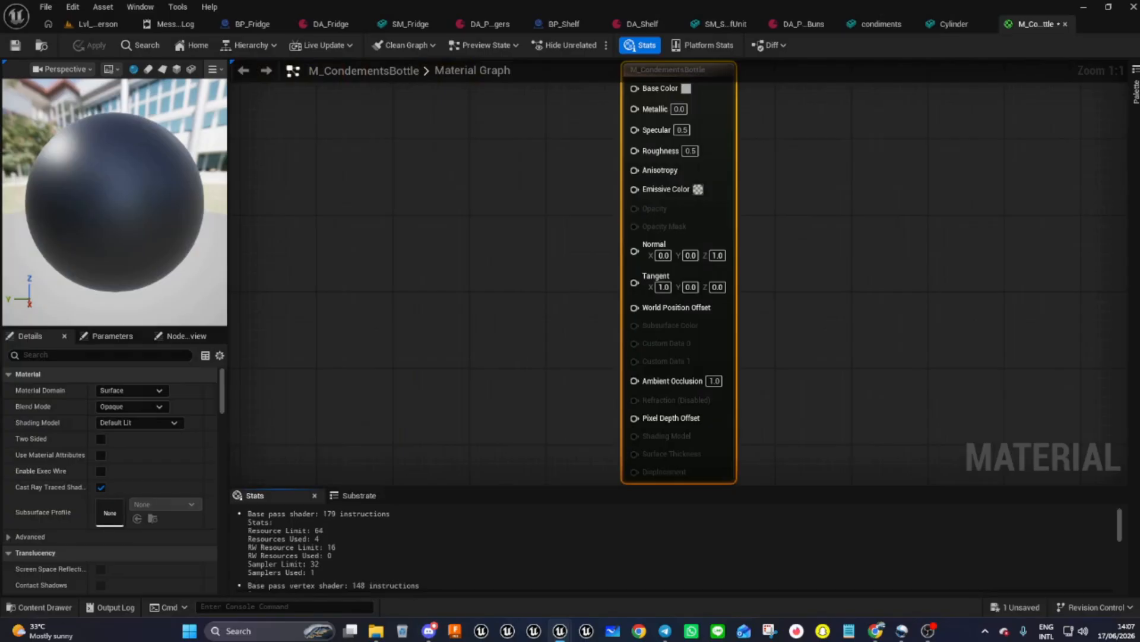
right_click_drag(479, 312, 628, 408)
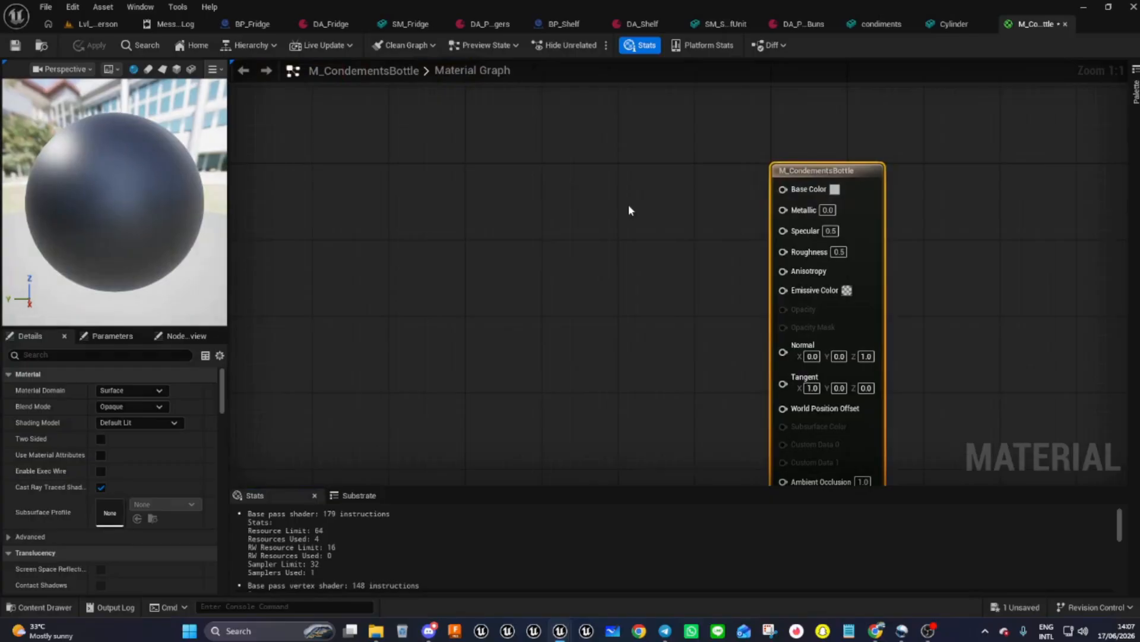
left_click(604, 183)
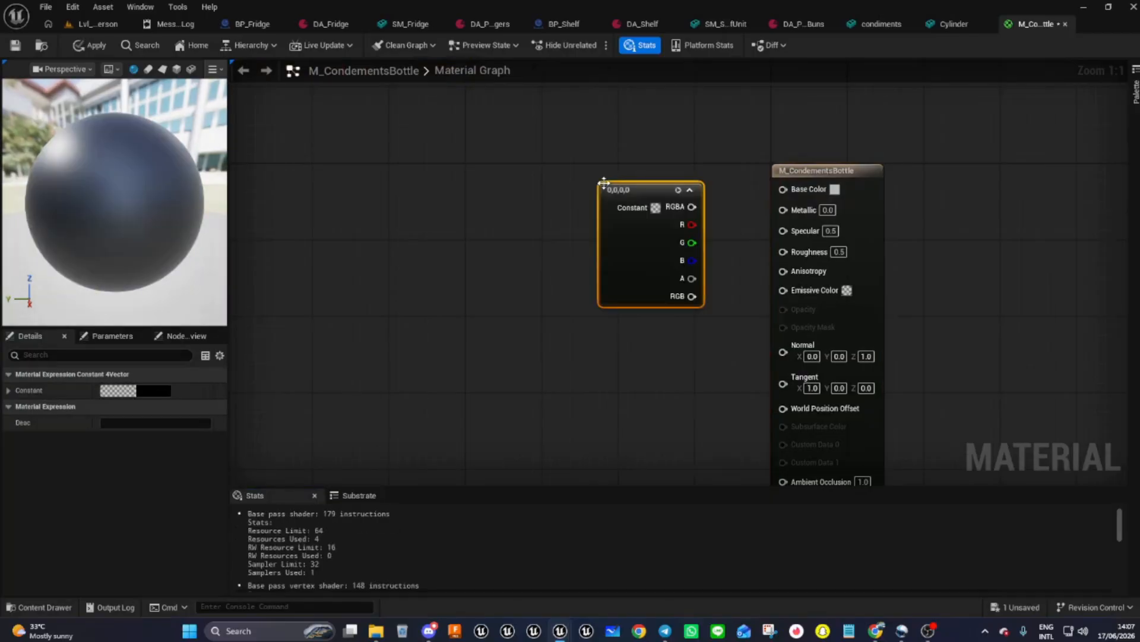
left_click_drag(638, 189, 575, 177)
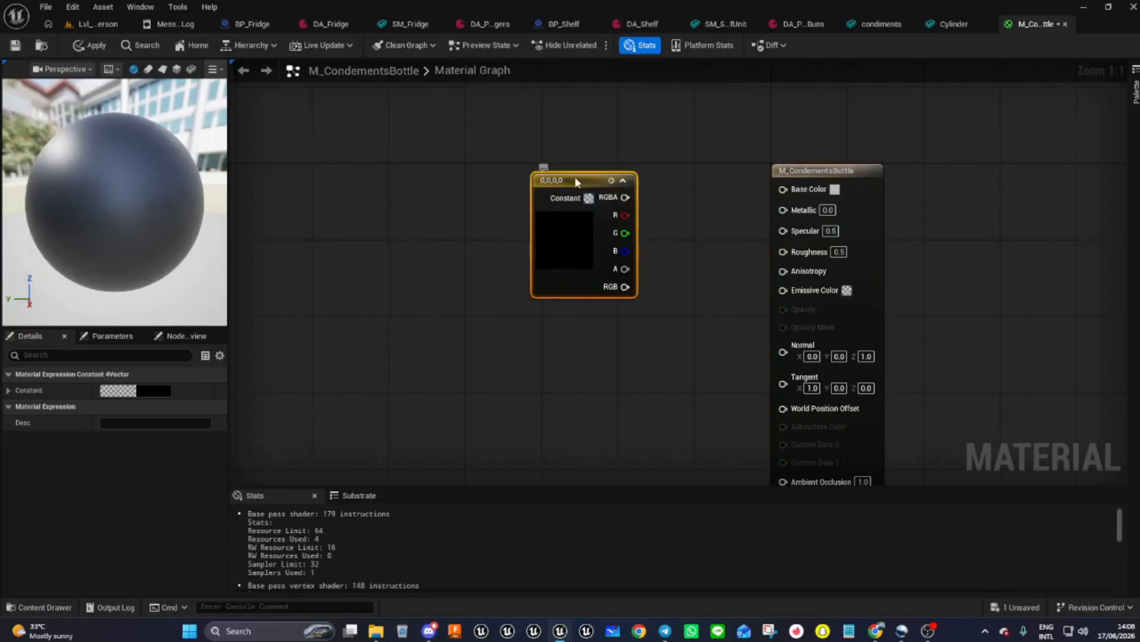
- Convert the Constant4Vector node to a parameter named Base Colour
right_click(575, 177)
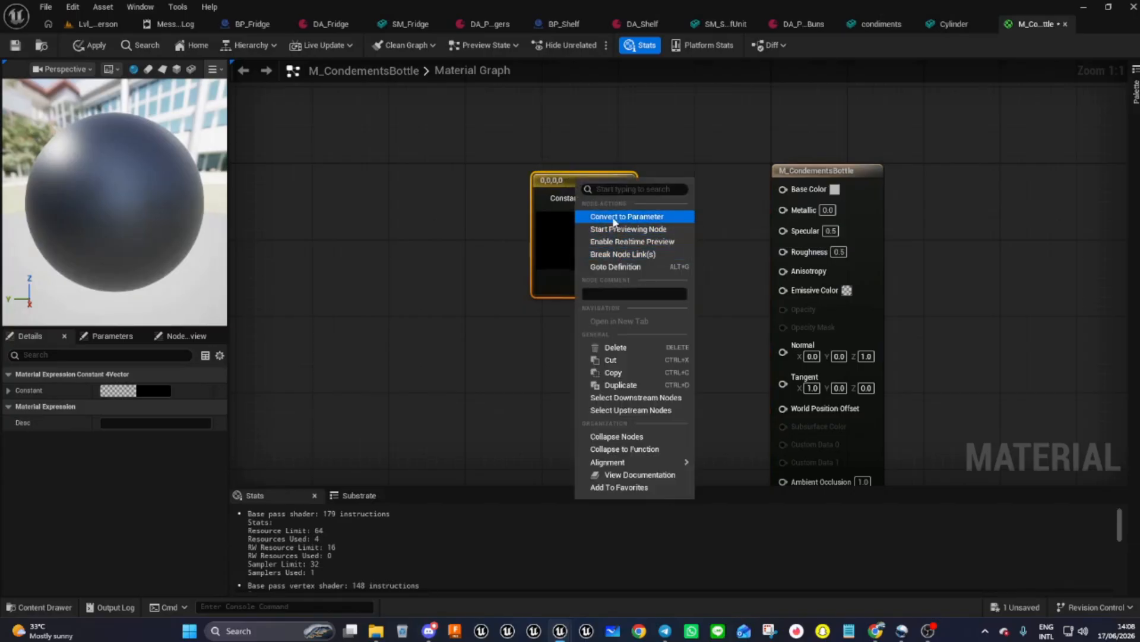
left_click(618, 217)
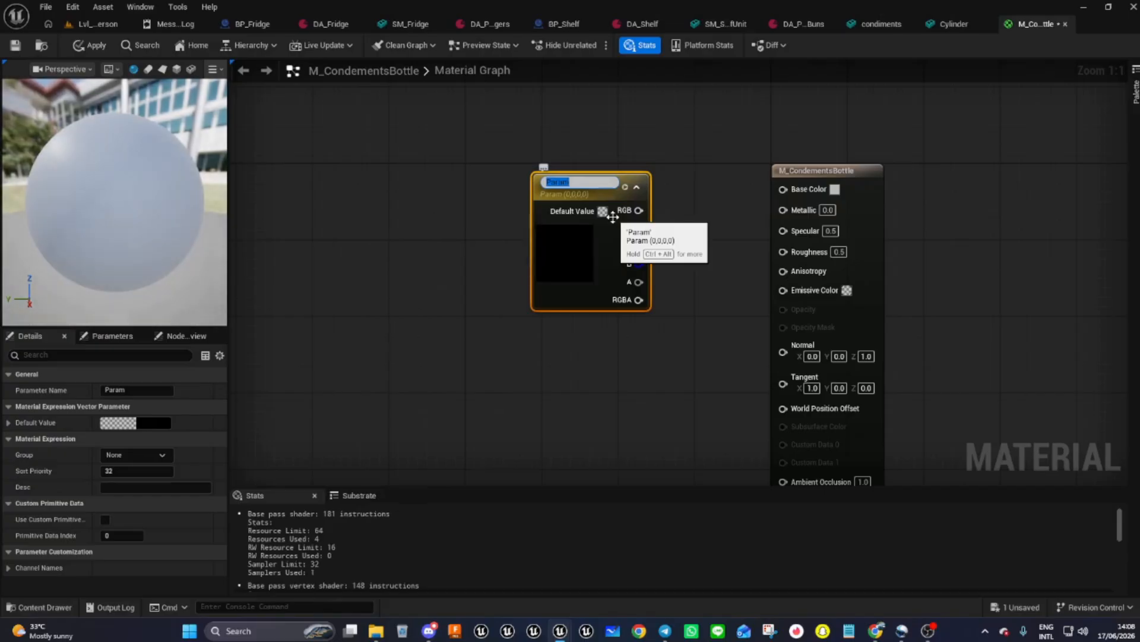
type("Base")
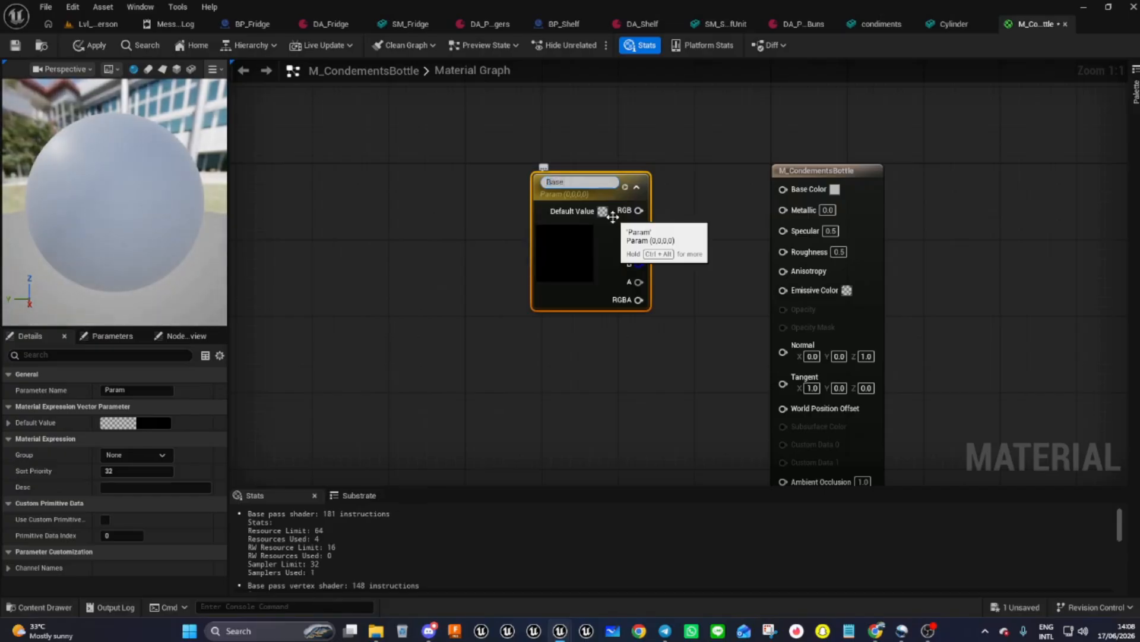
type(" Colour")
key("Return")
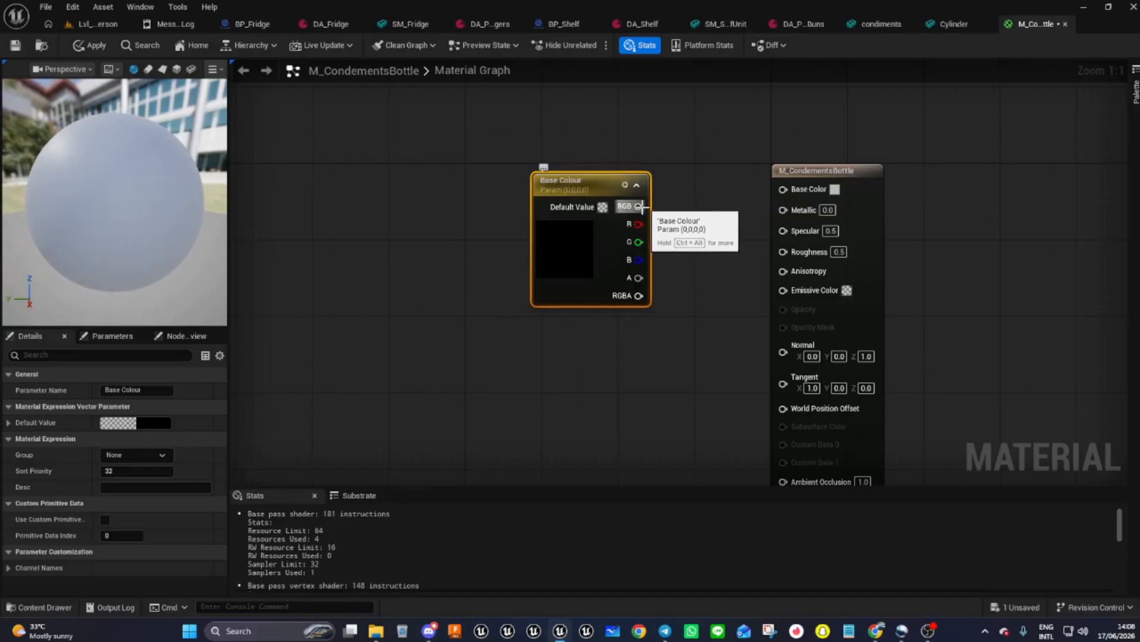
- Connect the Base Colour parameter's RGB output to the material's Base Color input and align the parameter node with it
left_click_drag(640, 209, 783, 189)
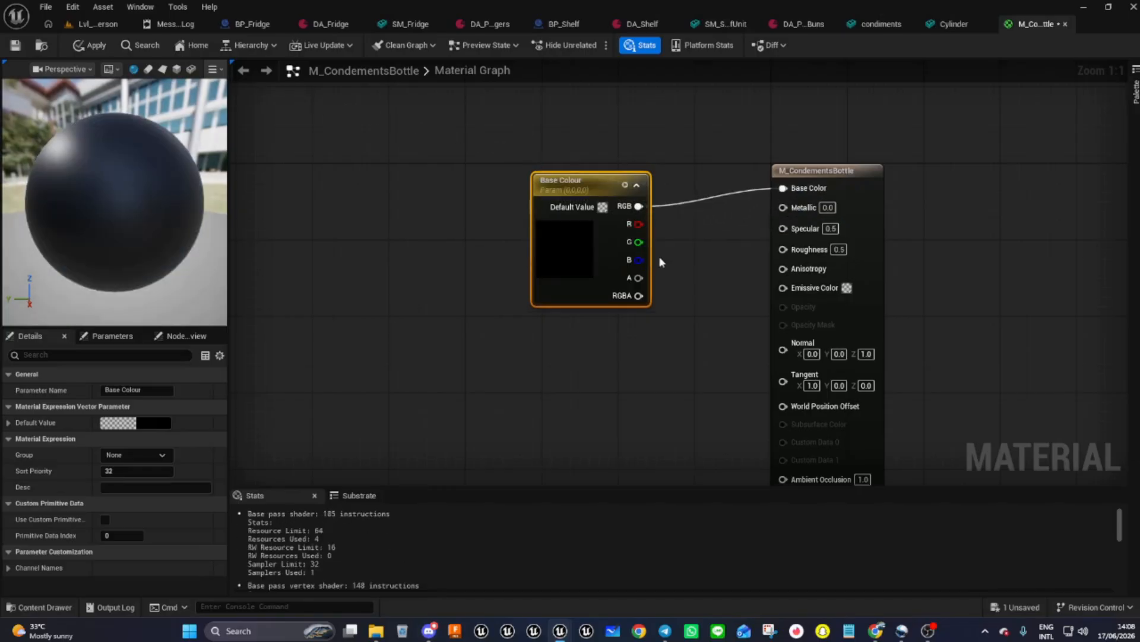
left_click_drag(597, 185, 594, 169)
right_click_drag(598, 375, 553, 337)
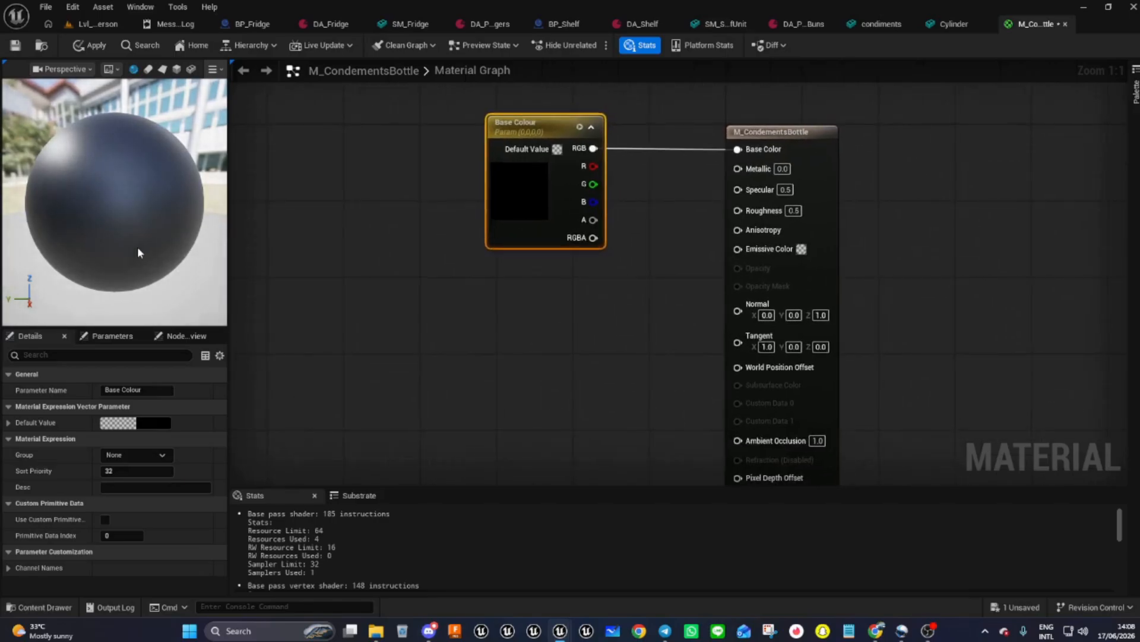
right_click_drag(644, 402, 474, 392)
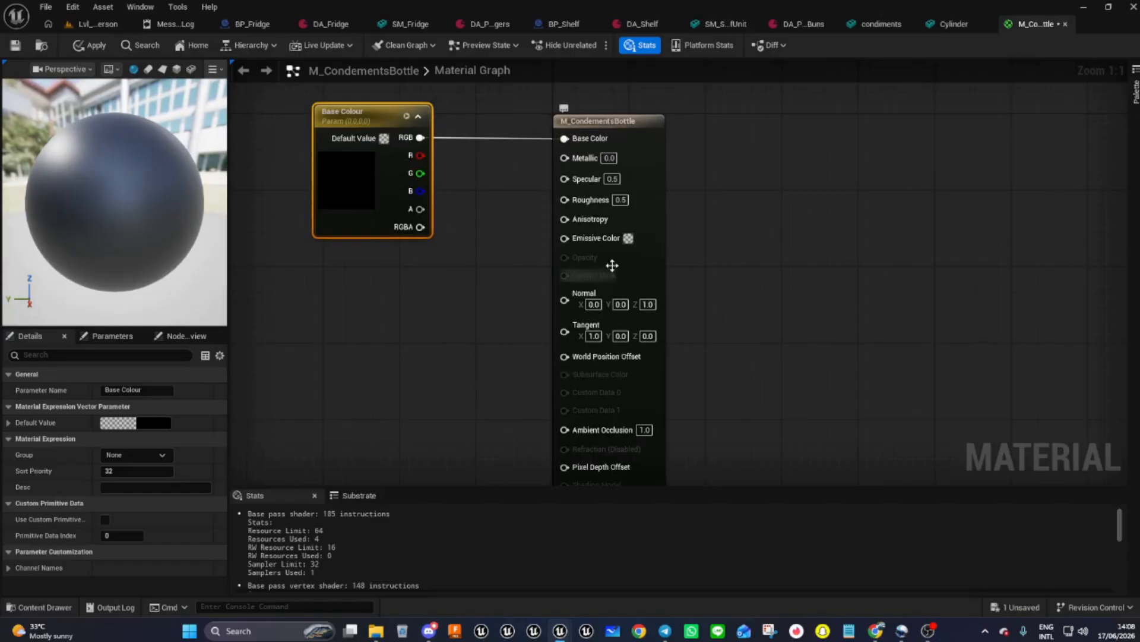
- Set the material's Metallic value to 0.5 and its Roughness value to 1.0 on the main output node
left_click(612, 159)
type(".5")
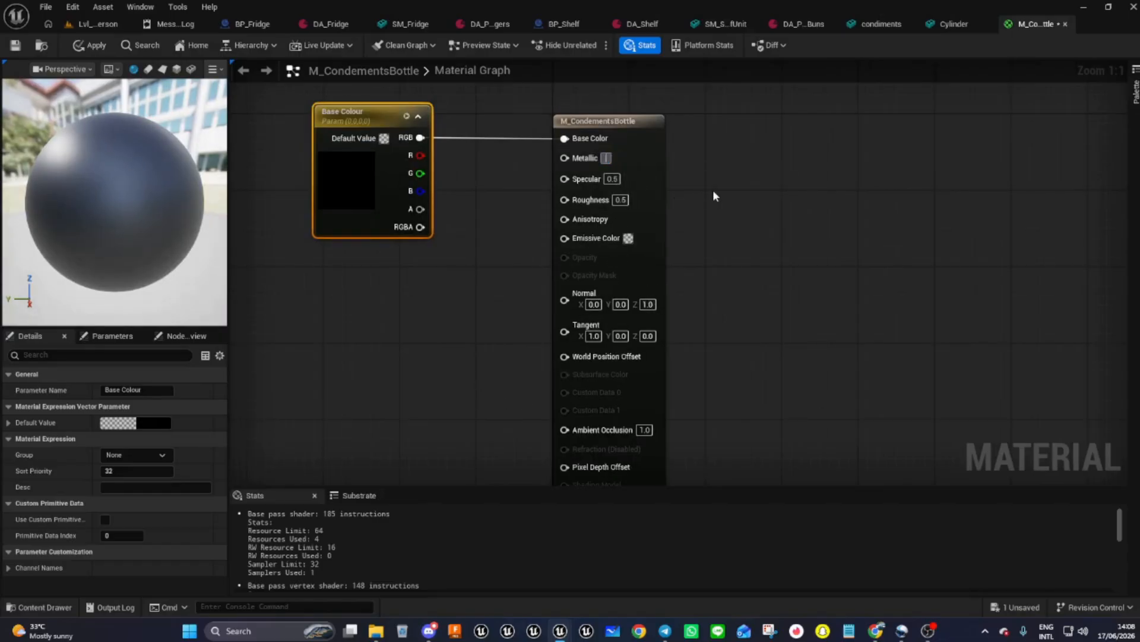
key("Return")
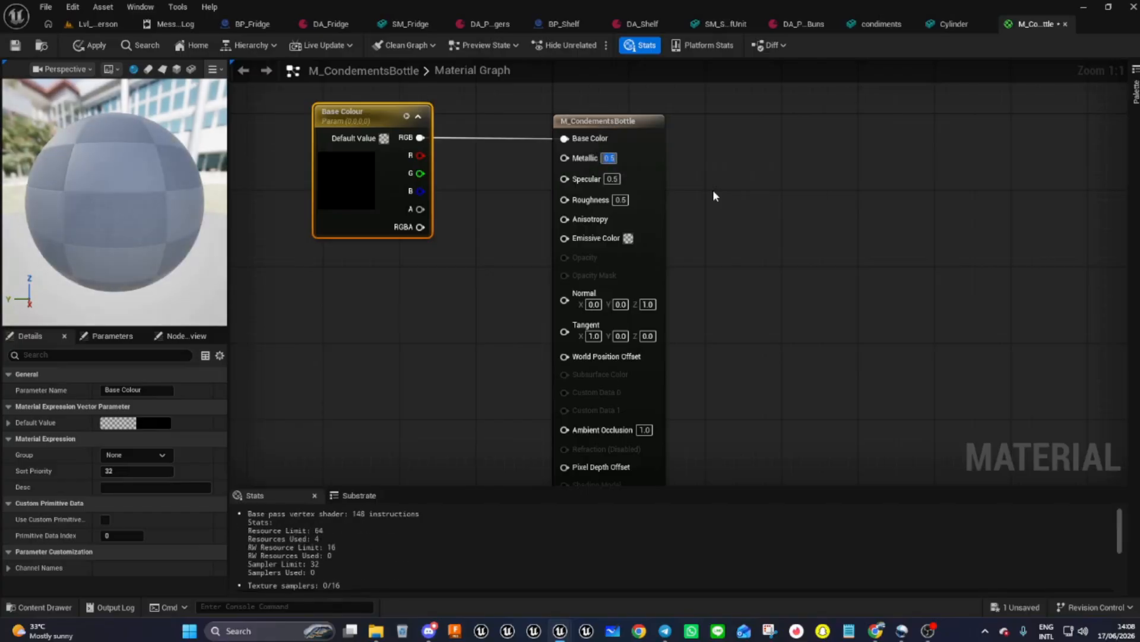
left_click(621, 200)
type("1")
key("Return")
right_click_drag(431, 276, 484, 280)
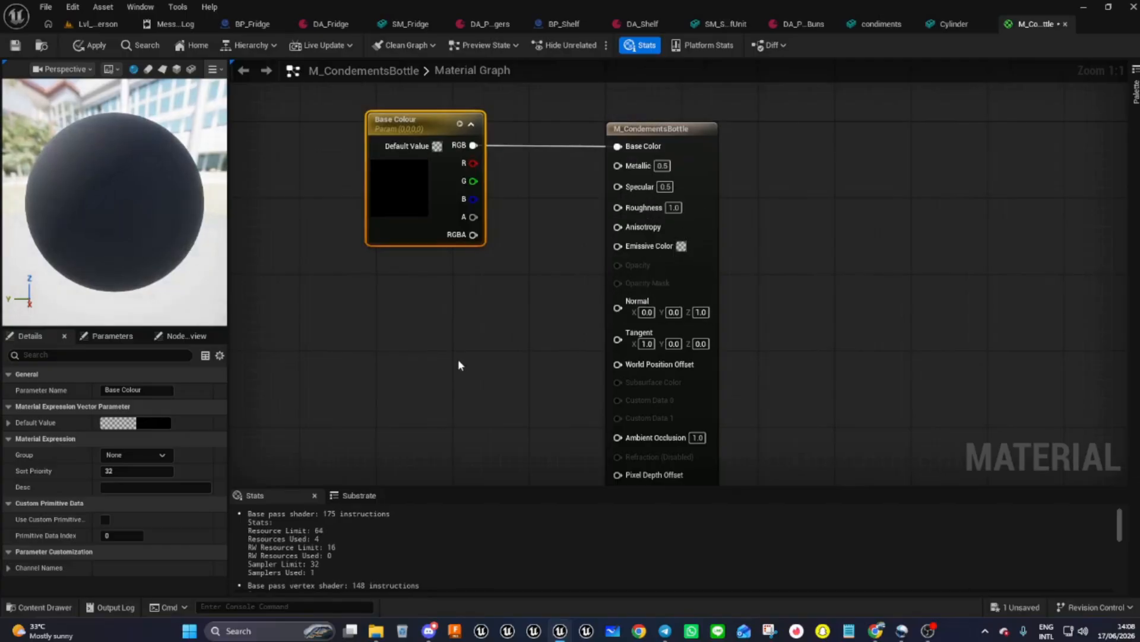
right_click_drag(458, 365, 547, 351)
left_click_drag(490, 204, 352, 183)
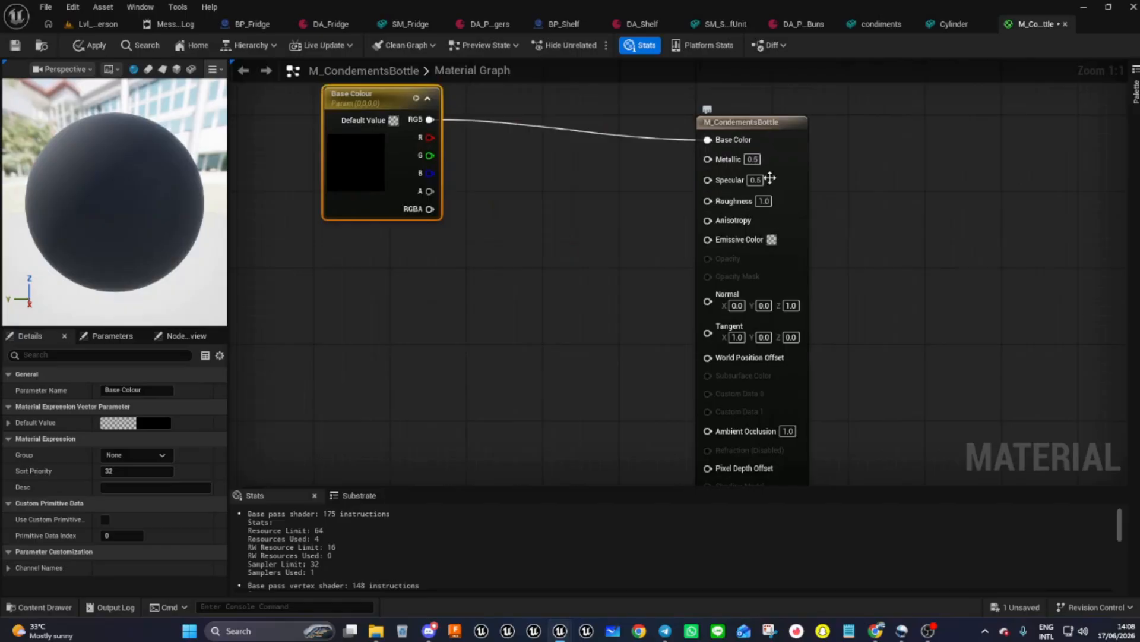
key("1")
left_click(587, 170)
left_click_drag(652, 188, 712, 162)
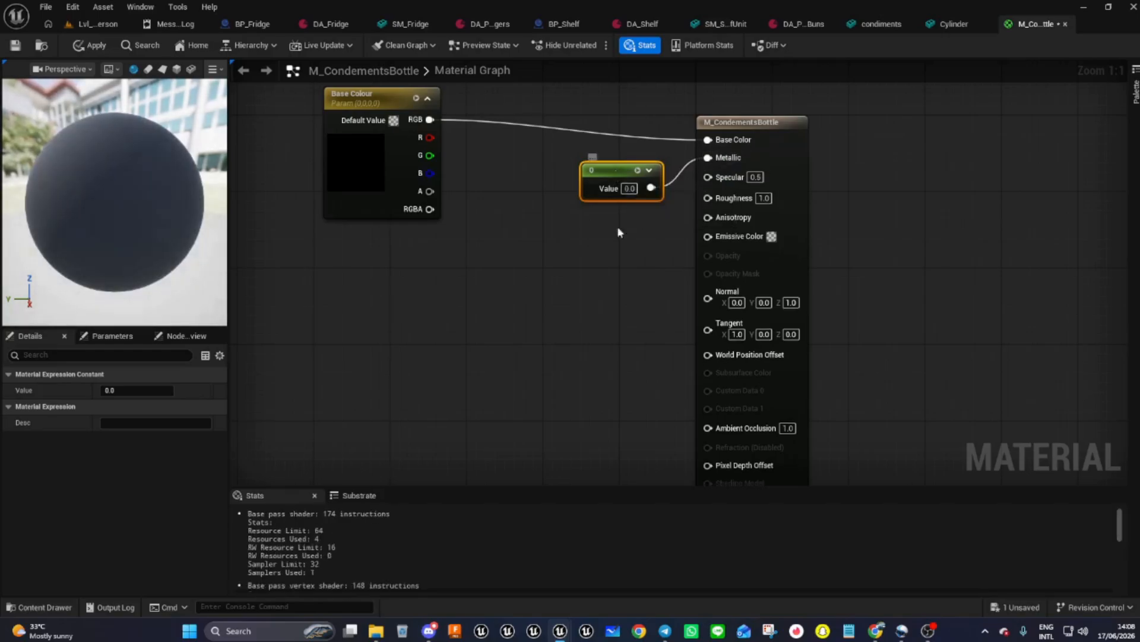
key("Delete")
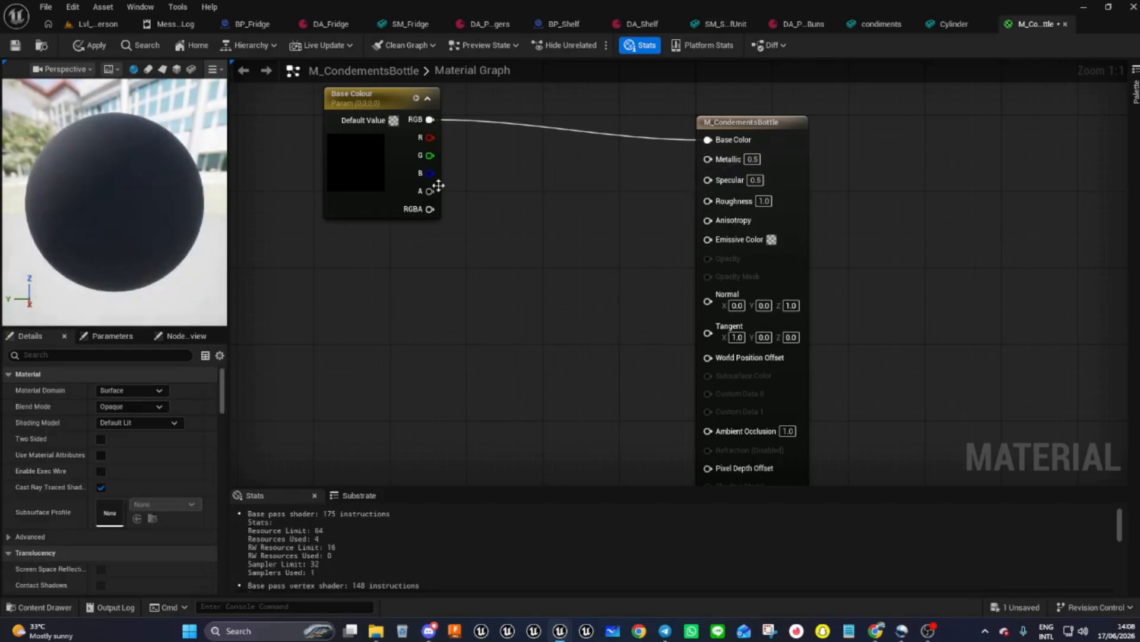
left_click_drag(397, 99, 529, 116)
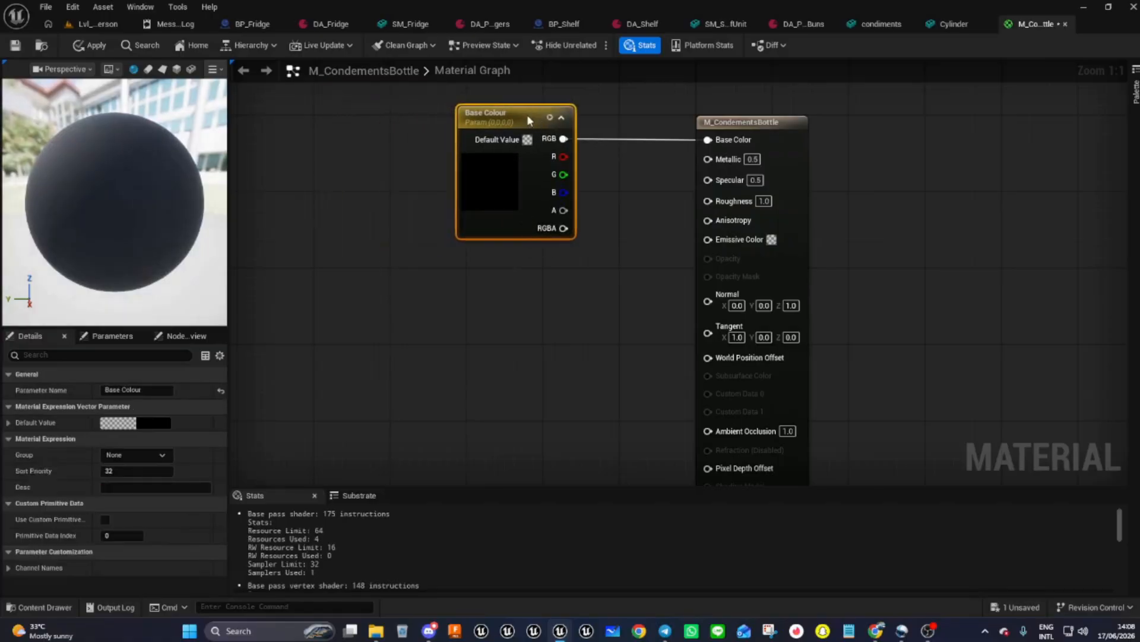
- Apply the changes to the M_CondementsBottle material and save it
left_click(761, 130)
right_click_drag(585, 278, 489, 257)
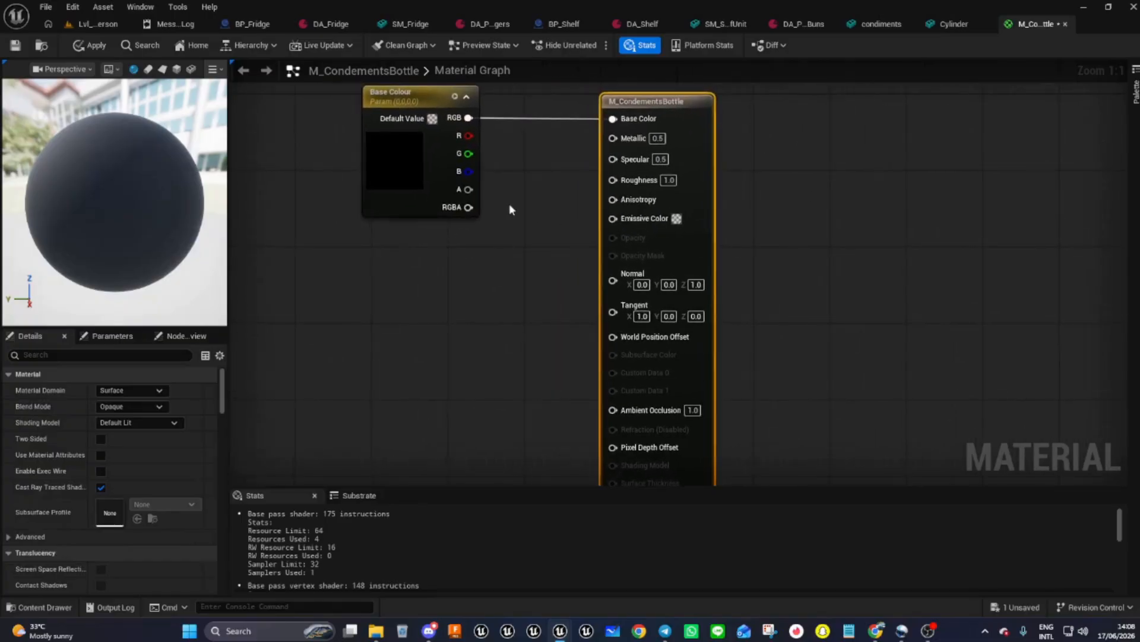
left_click(95, 45)
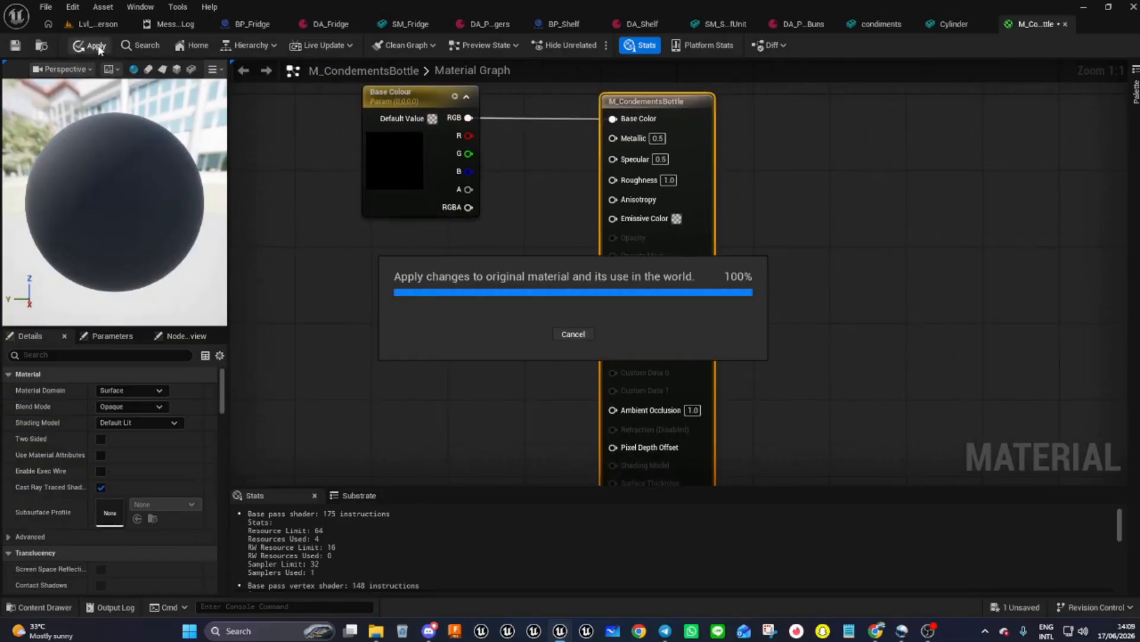
left_click(15, 48)
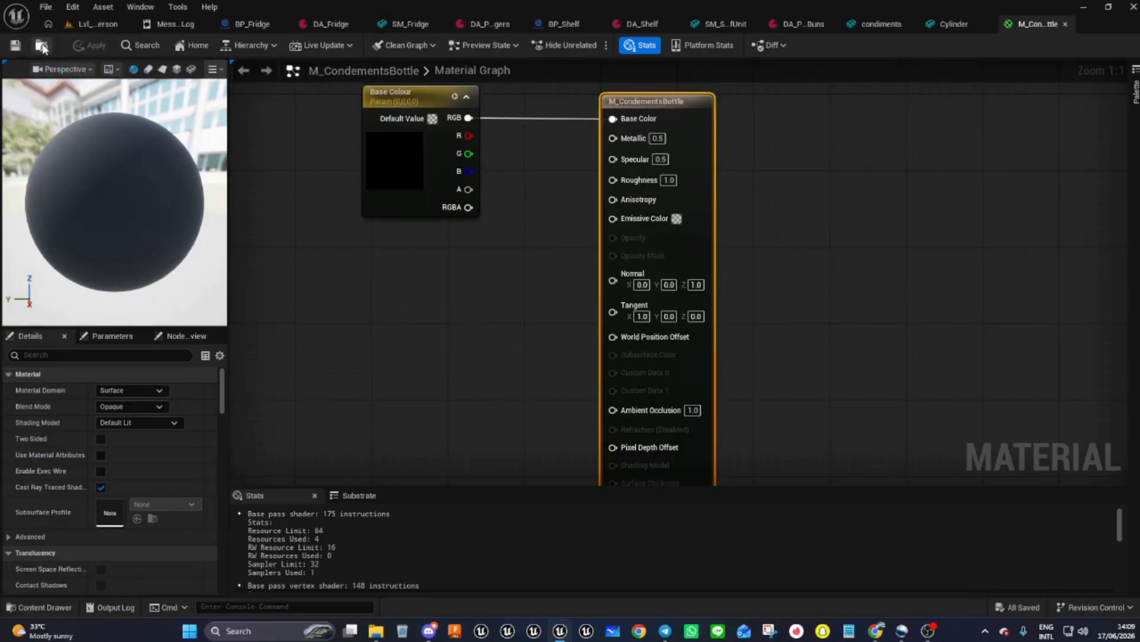
- Create a material instance from M_CondementsBottle and name it M_CondementsBottleKetchup_Inst
key("ctrl+space")
right_click(410, 495)
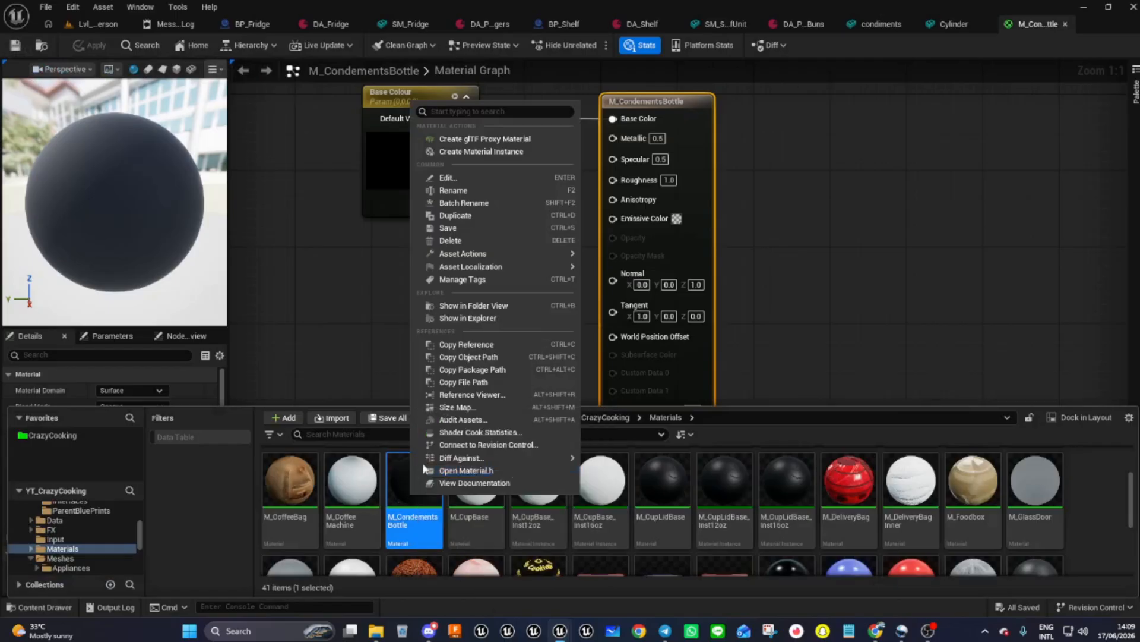
left_click(477, 152)
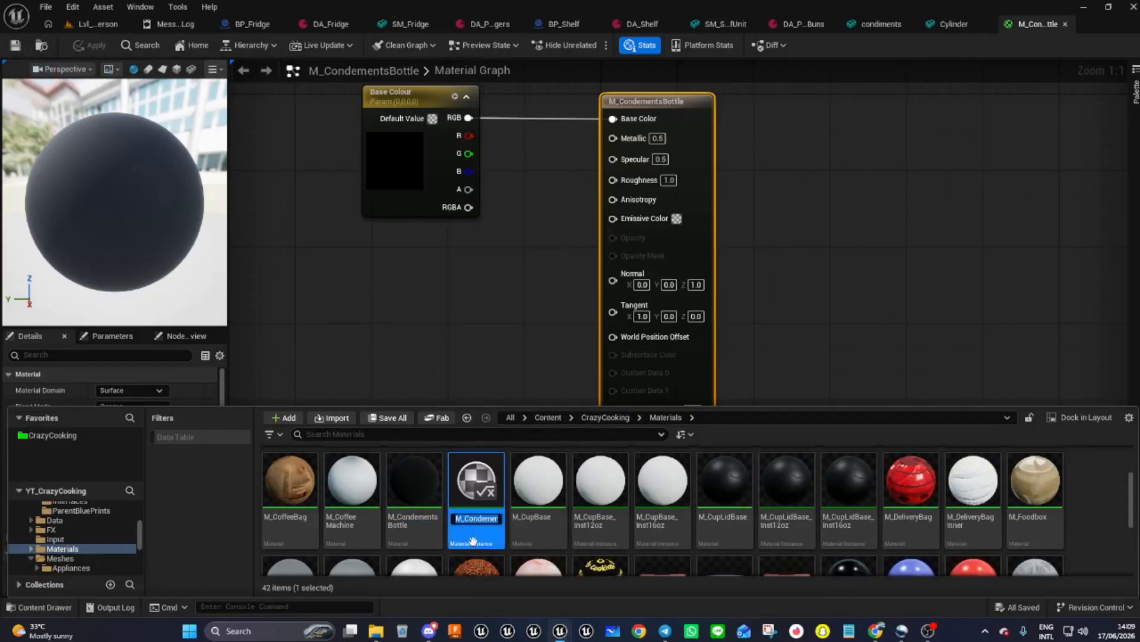
left_click(493, 520)
key("Right")
key("Right")
key("Right")
key("Right")
key("Right")
key("Right")
key("Right")
key("Right")
key("Right")
key("Right")
key("Right")
key("Right")
key("Right")
key("Right")
key("BackSpace")
key("BackSpace")
key("BackSpace")
key("BackSpace")
key("BackSpace")
type("Ketchup")
key("Return")
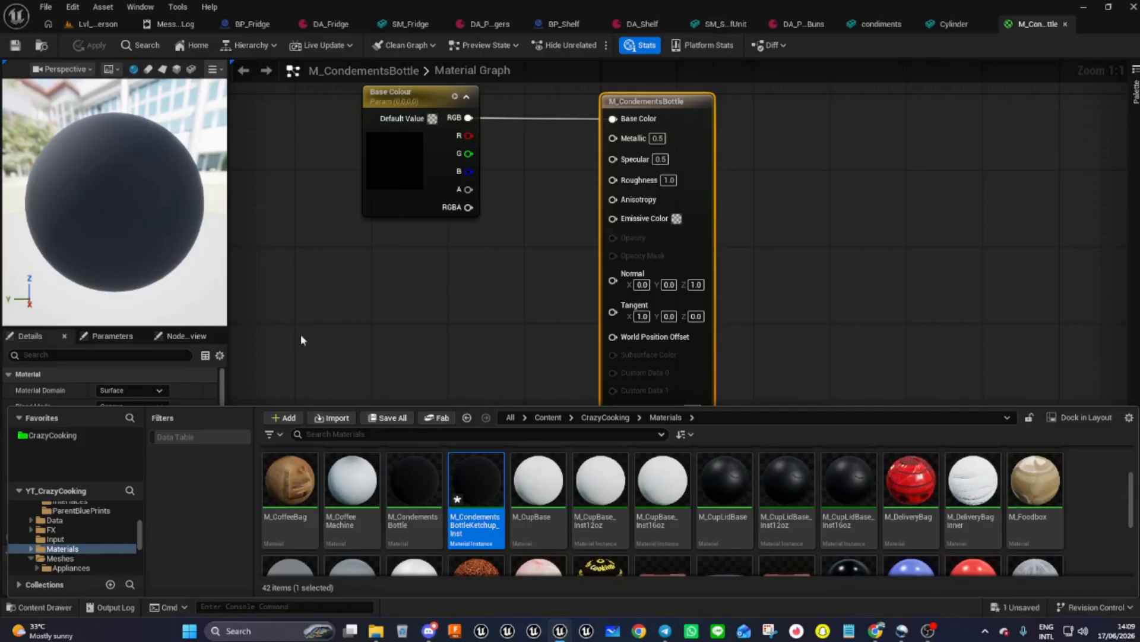
- Create a material instance from M_Label in the Materials folder and name it M_KetchuoLabel_Inst
left_click(861, 345)
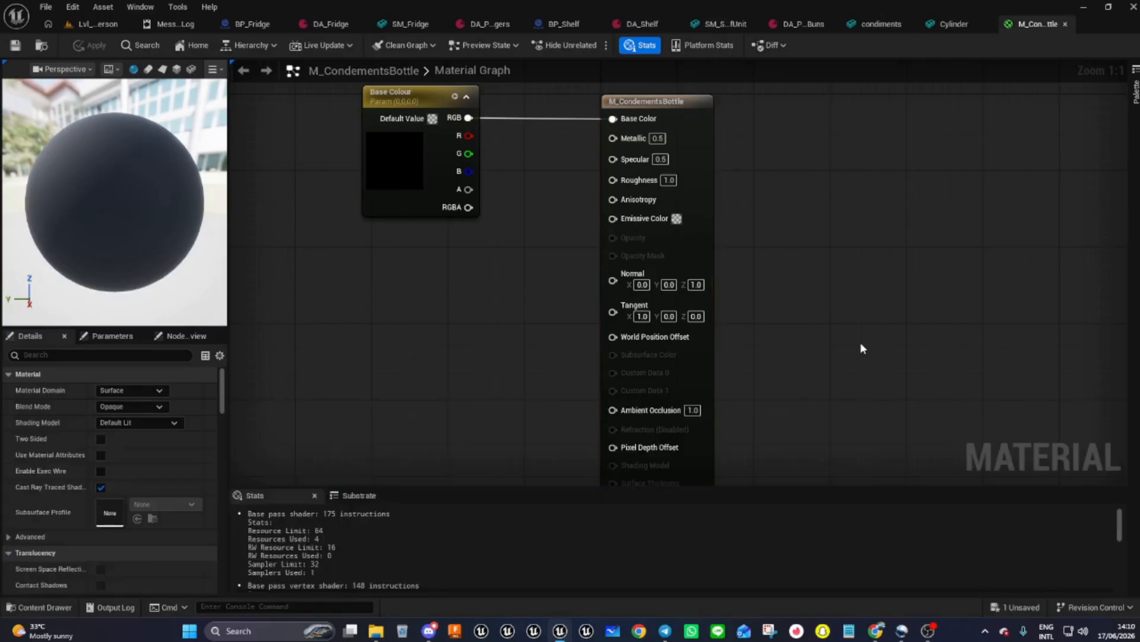
left_click(51, 607)
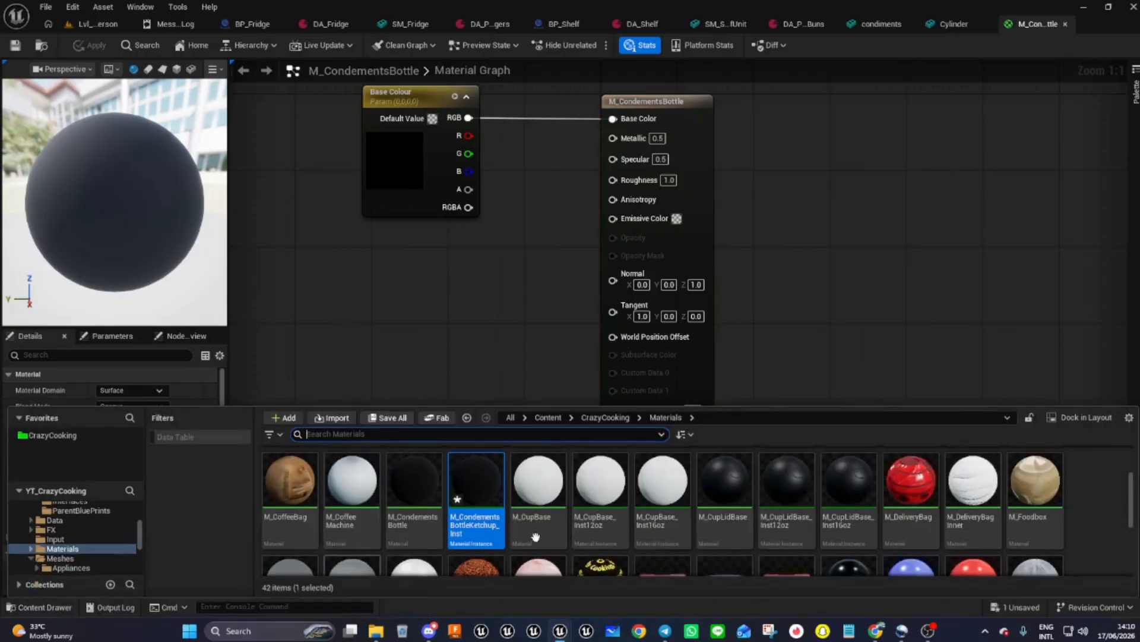
scroll(580, 522, "down", 3)
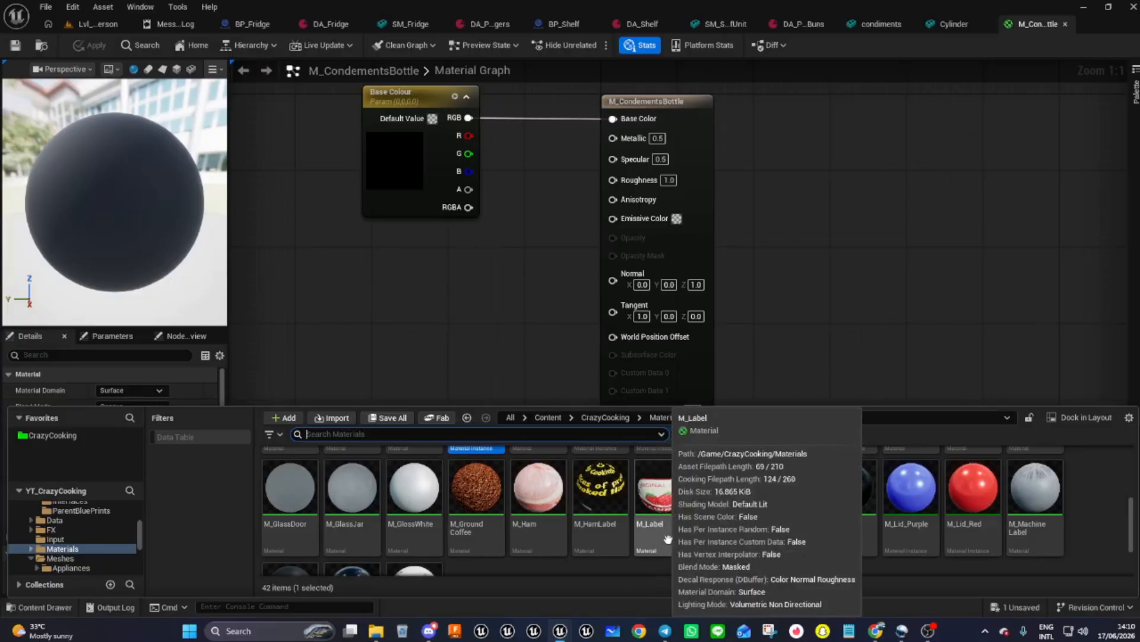
scroll(712, 561, "up", 1)
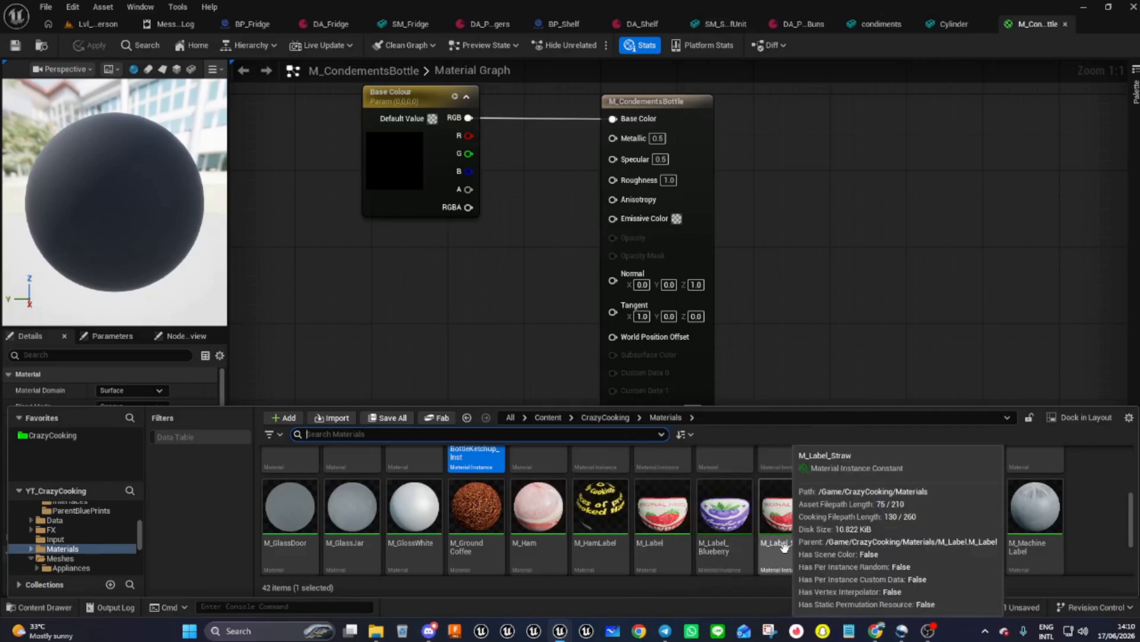
right_click(653, 526)
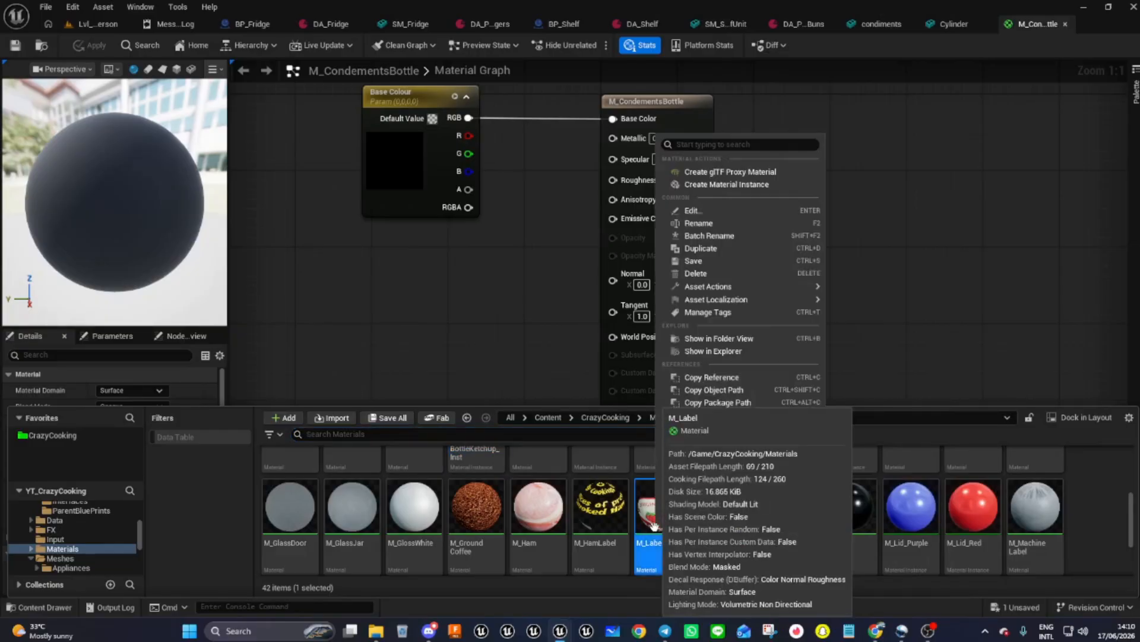
left_click(713, 184)
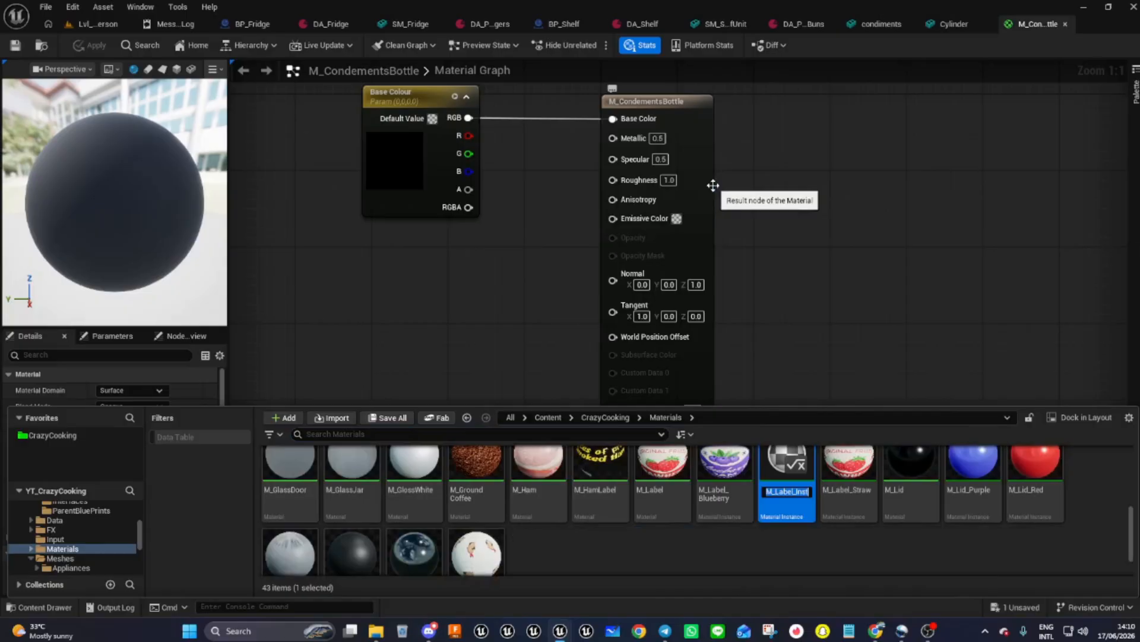
type("M")
type("_KetchuoLabel_Inst")
key("Return")
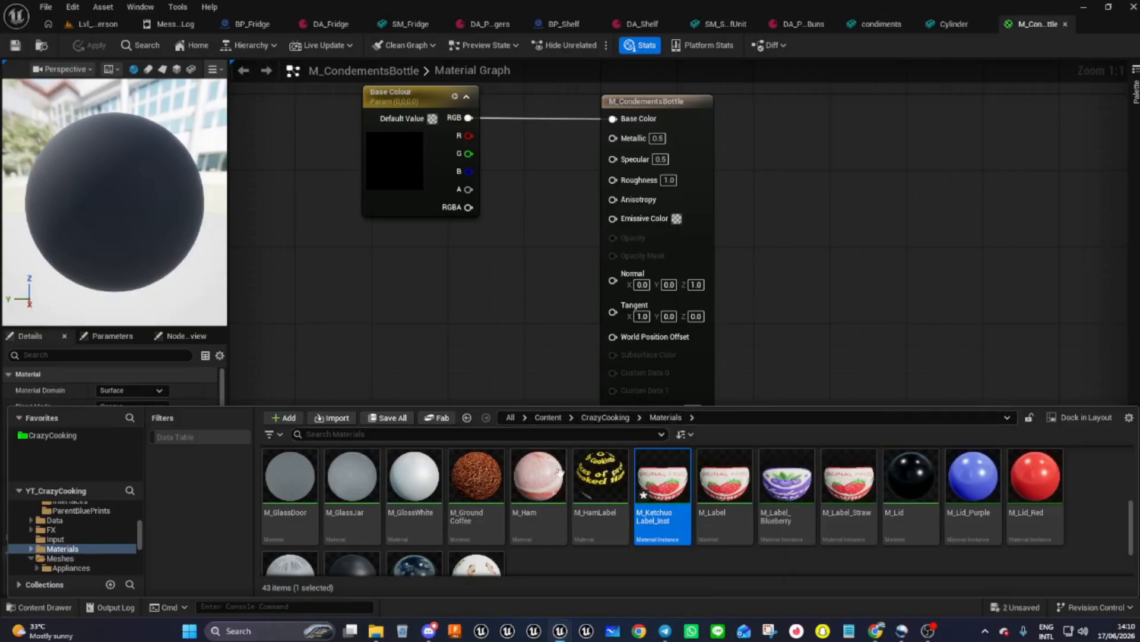
- Import the KetchupLabel, MayoLabel and MustardLabel images into the Materials/Textures folder and save all unsaved assets
scroll(408, 528, "up", 2)
scroll(408, 529, "up", 3)
double_click(285, 490)
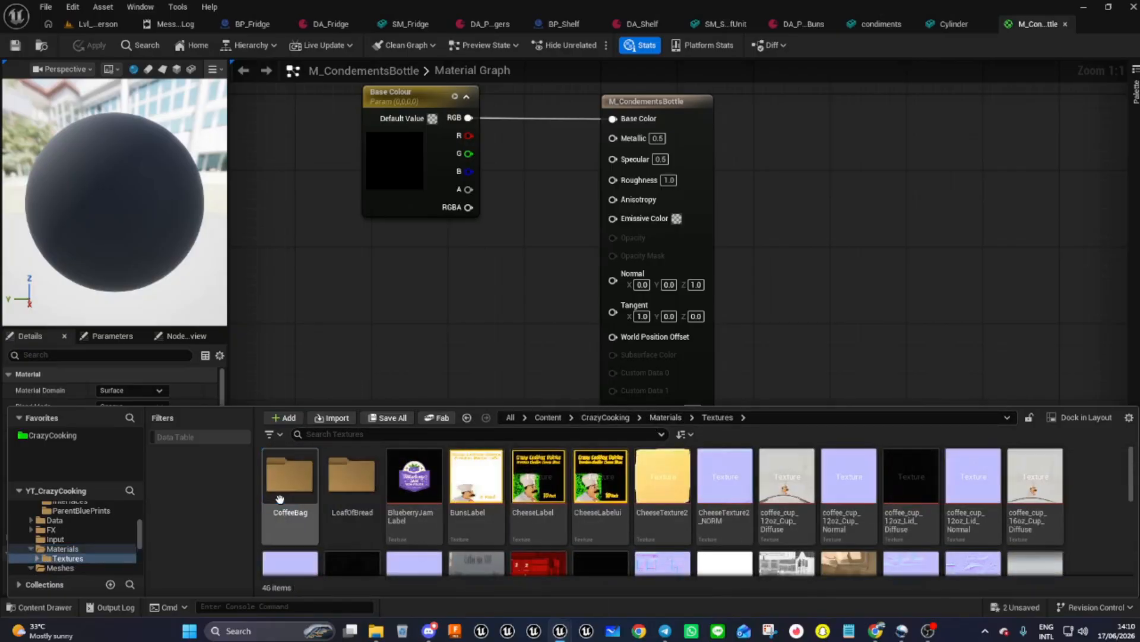
scroll(498, 504, "down", 5)
right_click(730, 525)
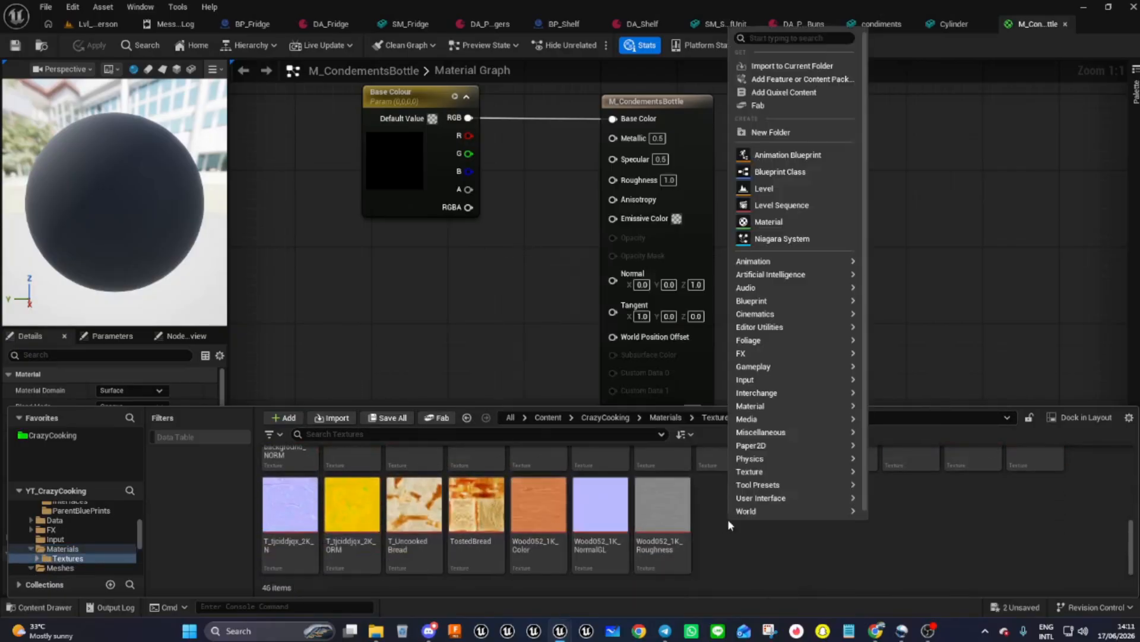
left_click(779, 66)
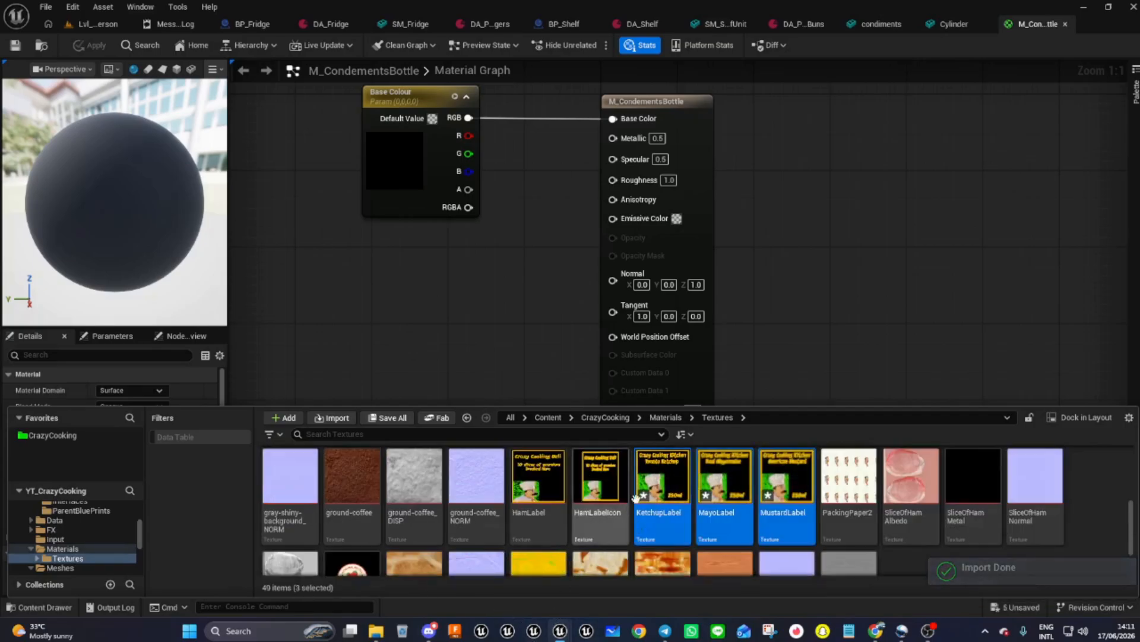
left_click(1021, 610)
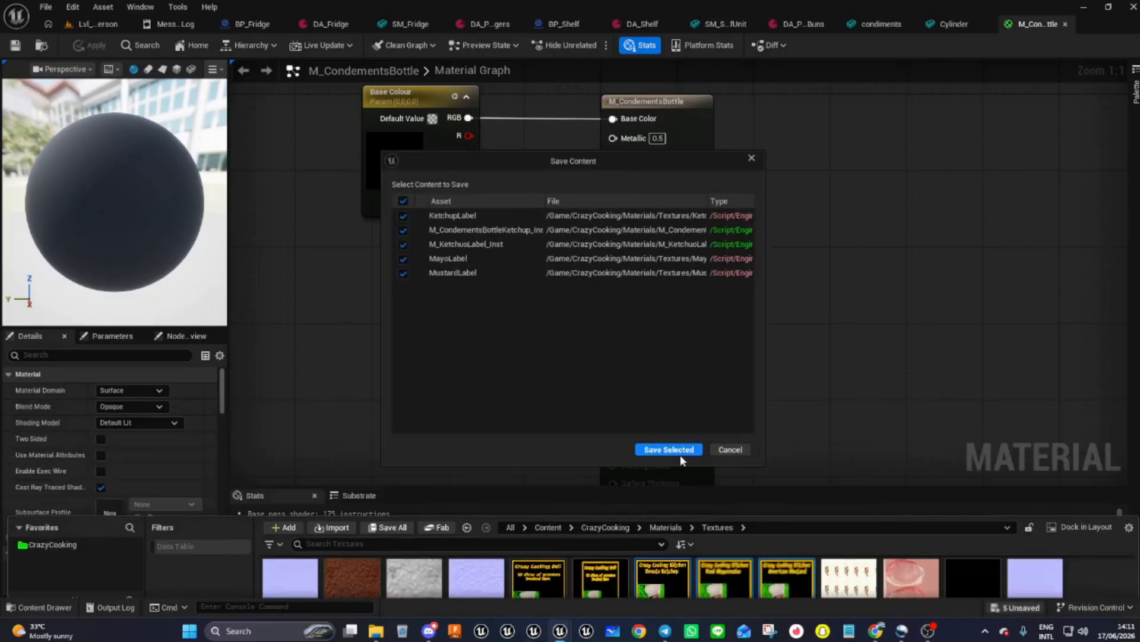
left_click(677, 450)
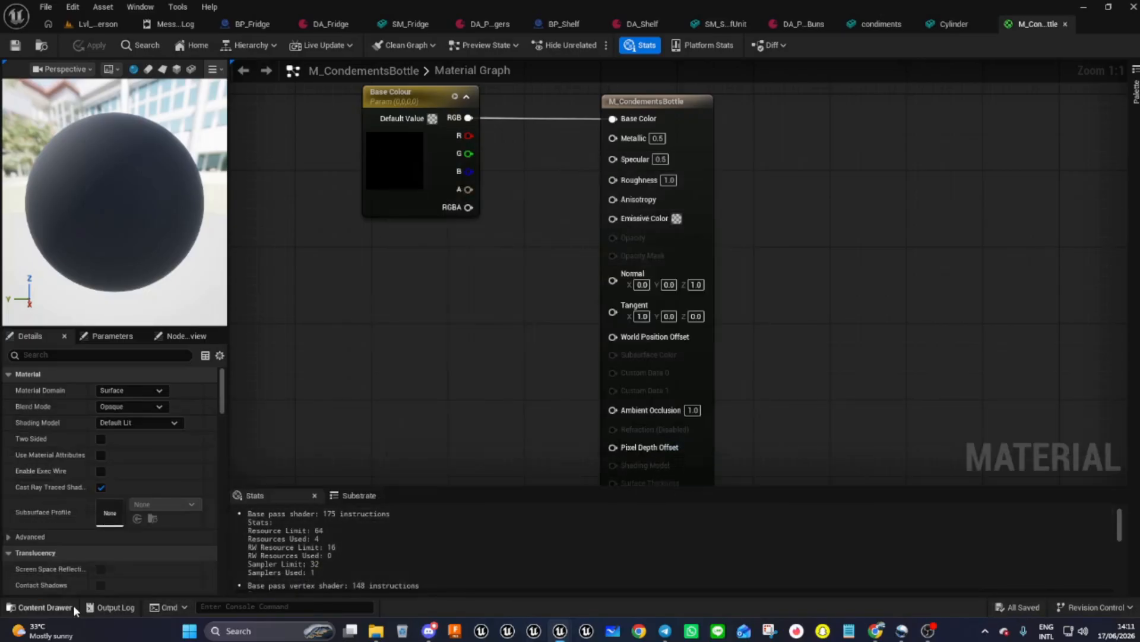
- Select only the KetchupLabel texture in the Textures folder and return to the Materials folder
left_click(64, 606)
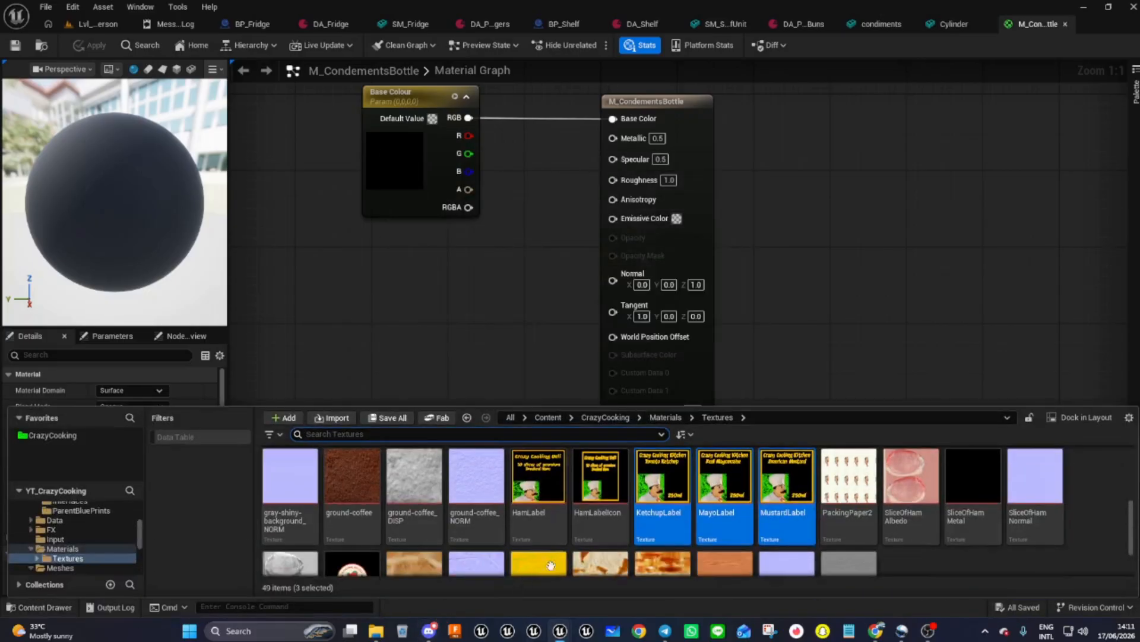
left_click(662, 501)
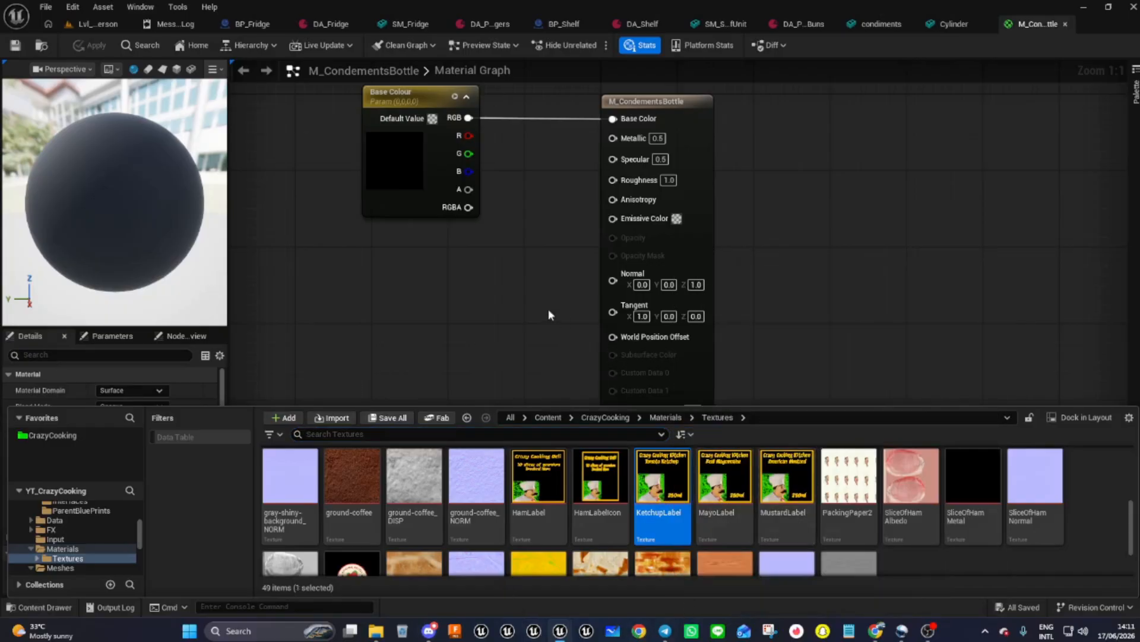
left_click(666, 417)
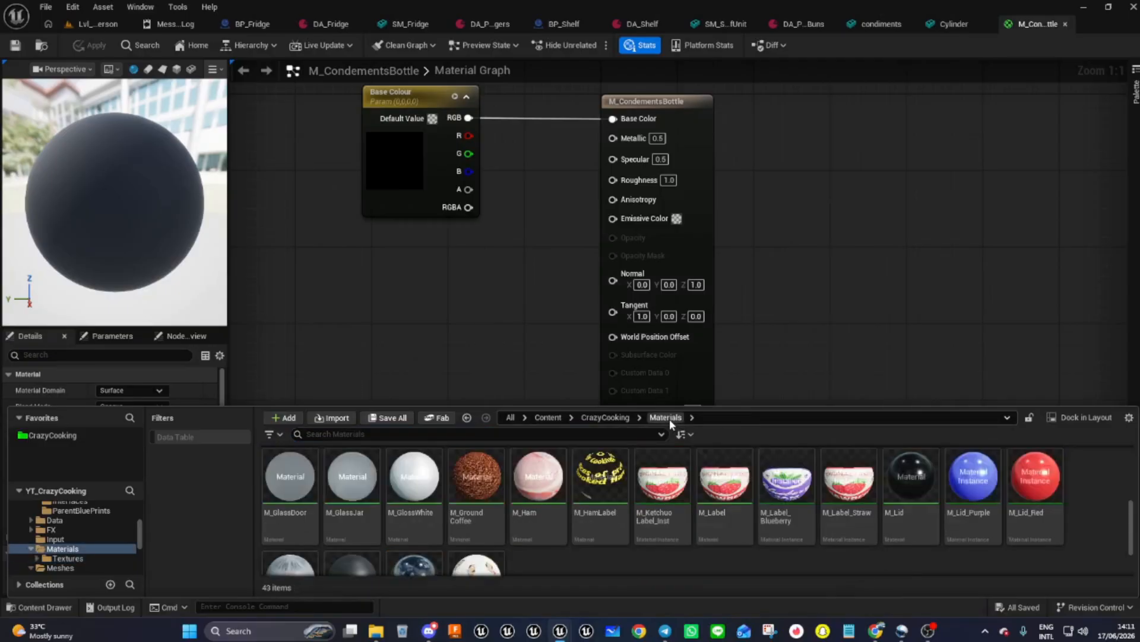
- Look through the existing materials and material instances in the Materials folder, including the label and lid ones
scroll(636, 559, "down", 1)
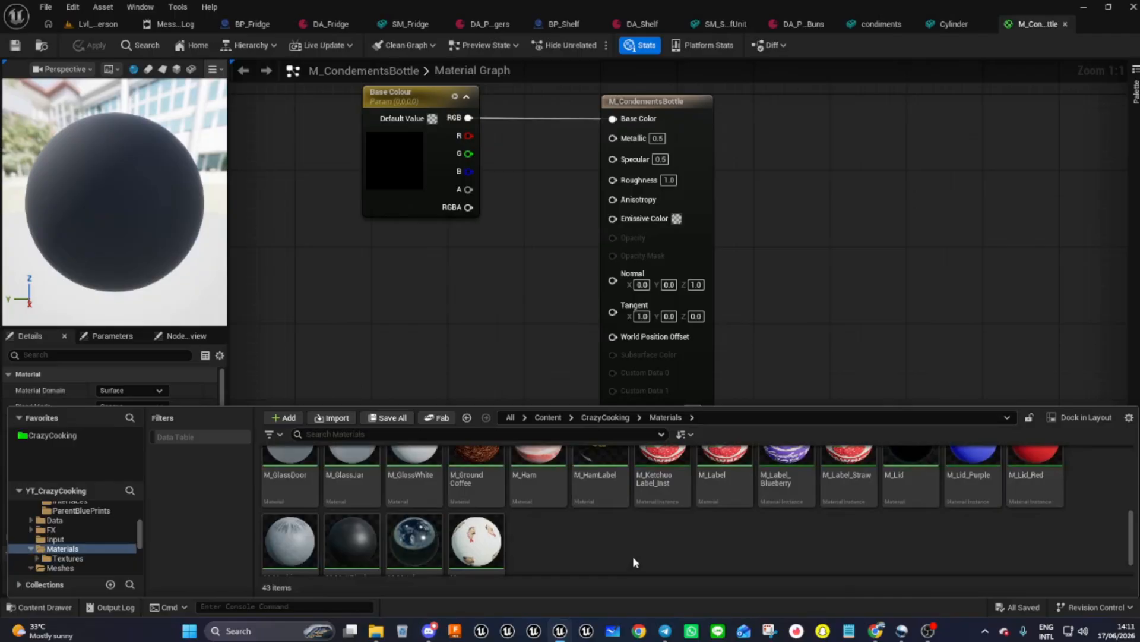
scroll(633, 556, "up", 1)
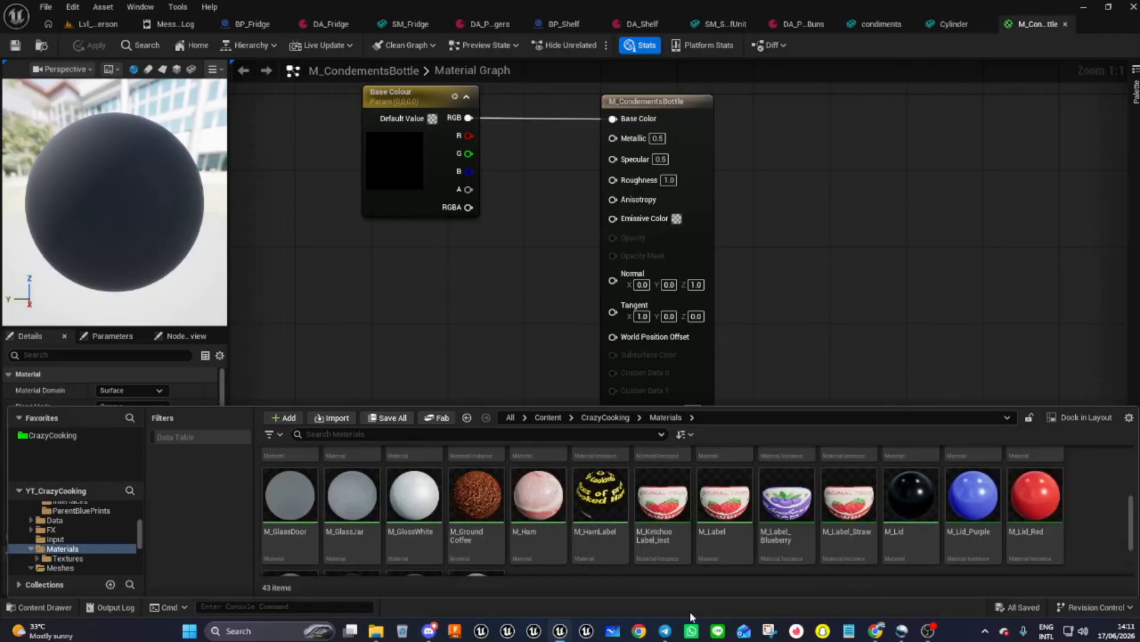
scroll(662, 517, "up", 3)
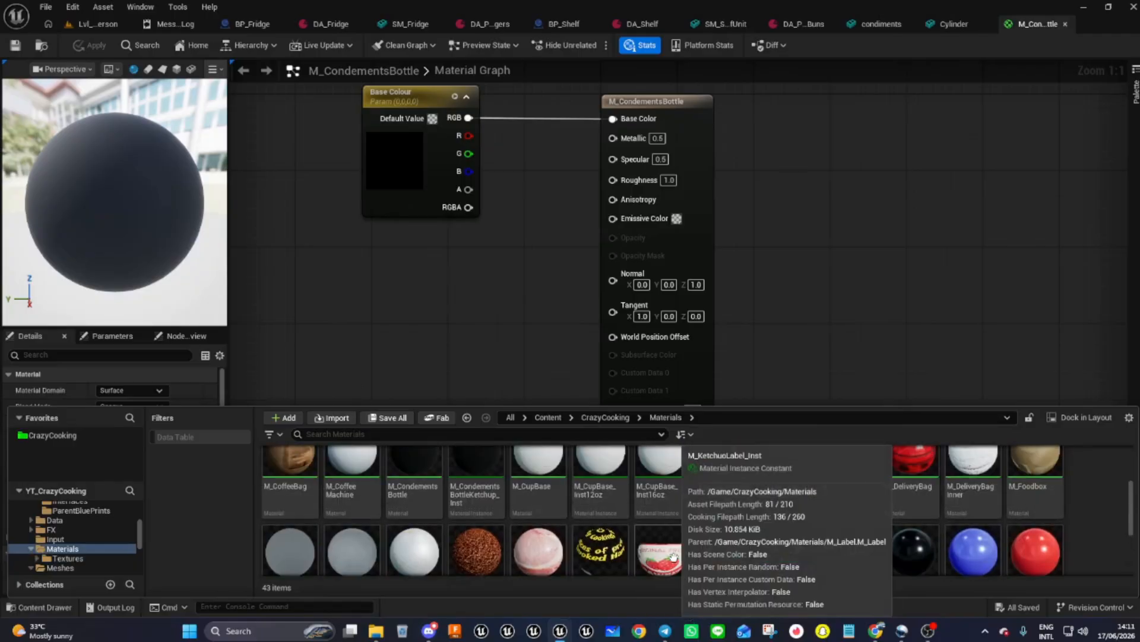
scroll(818, 549, "up", 2)
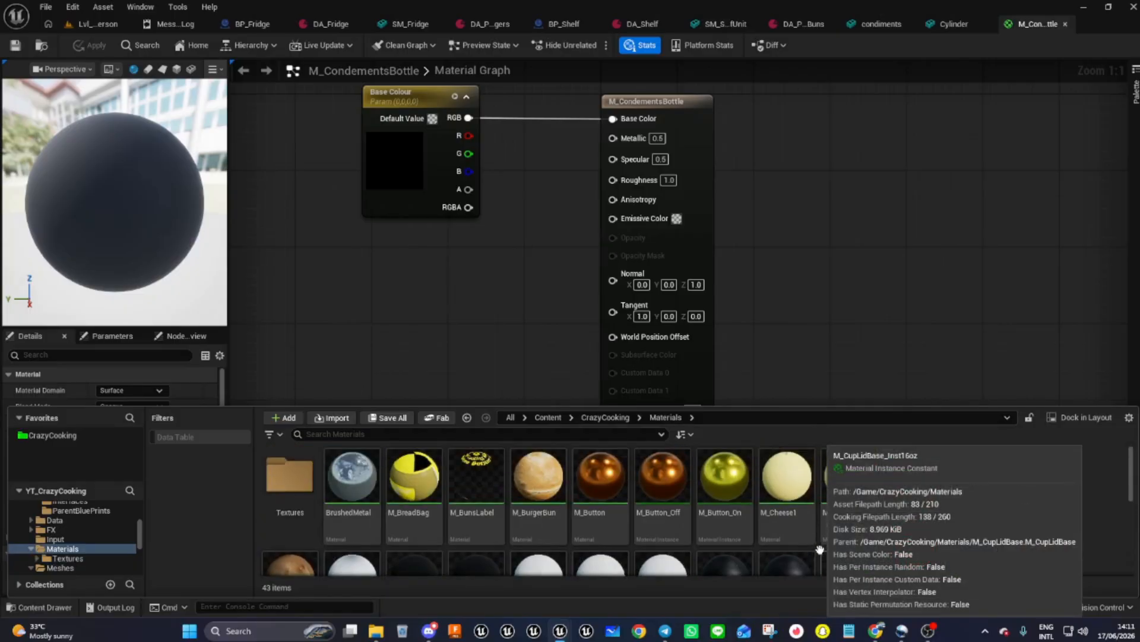
scroll(968, 529, "down", 2)
scroll(961, 560, "up", 2)
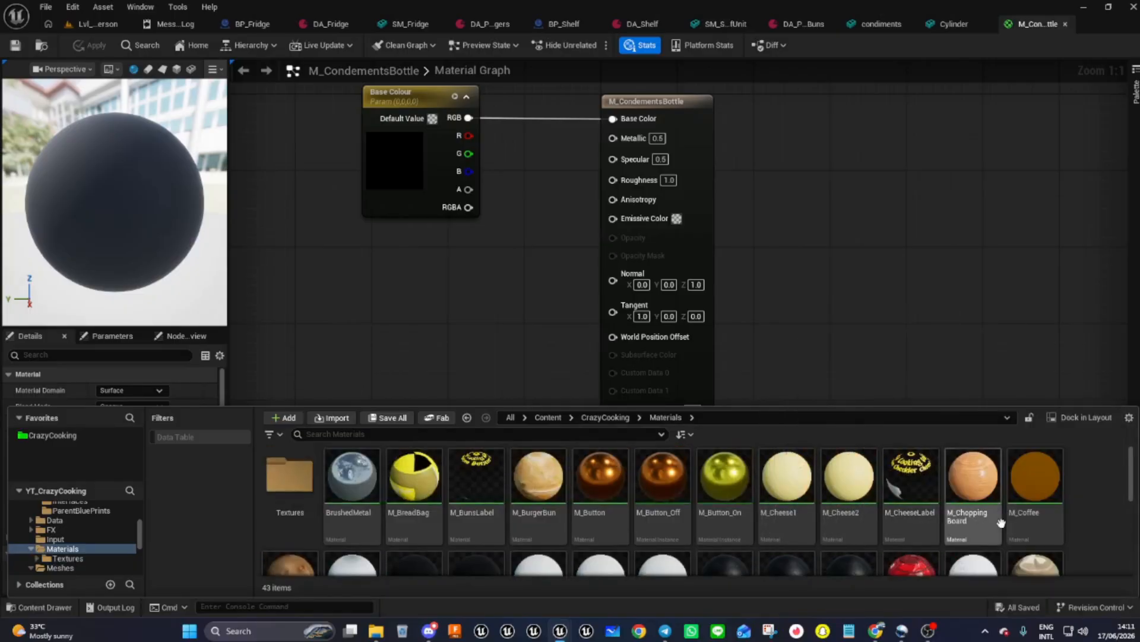
scroll(989, 538, "down", 2)
scroll(986, 539, "down", 2)
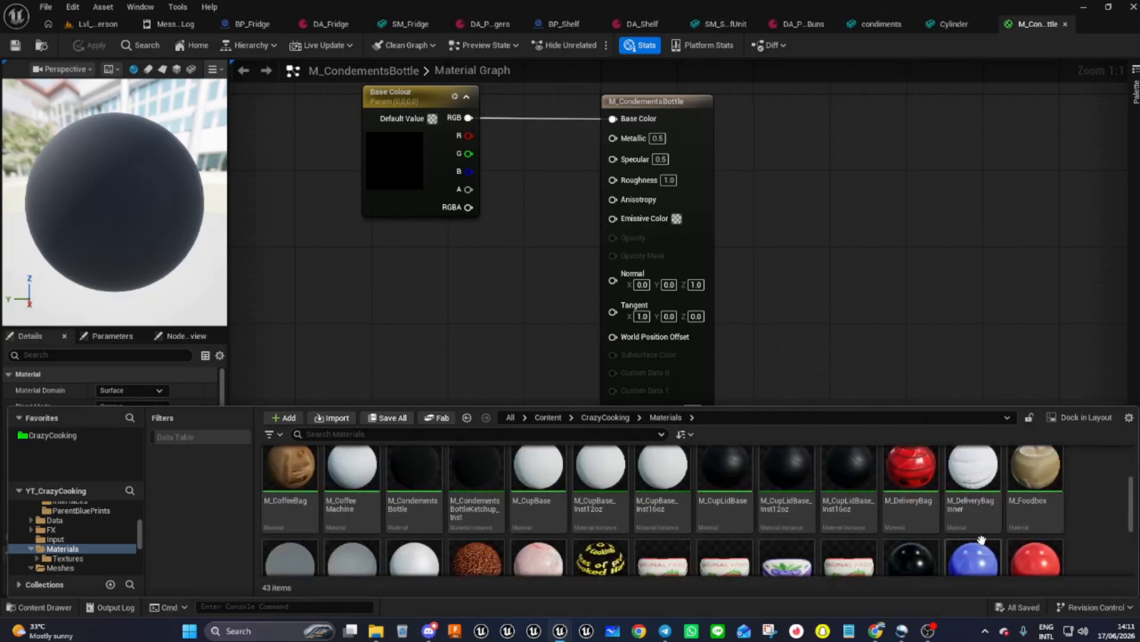
scroll(982, 539, "down", 1)
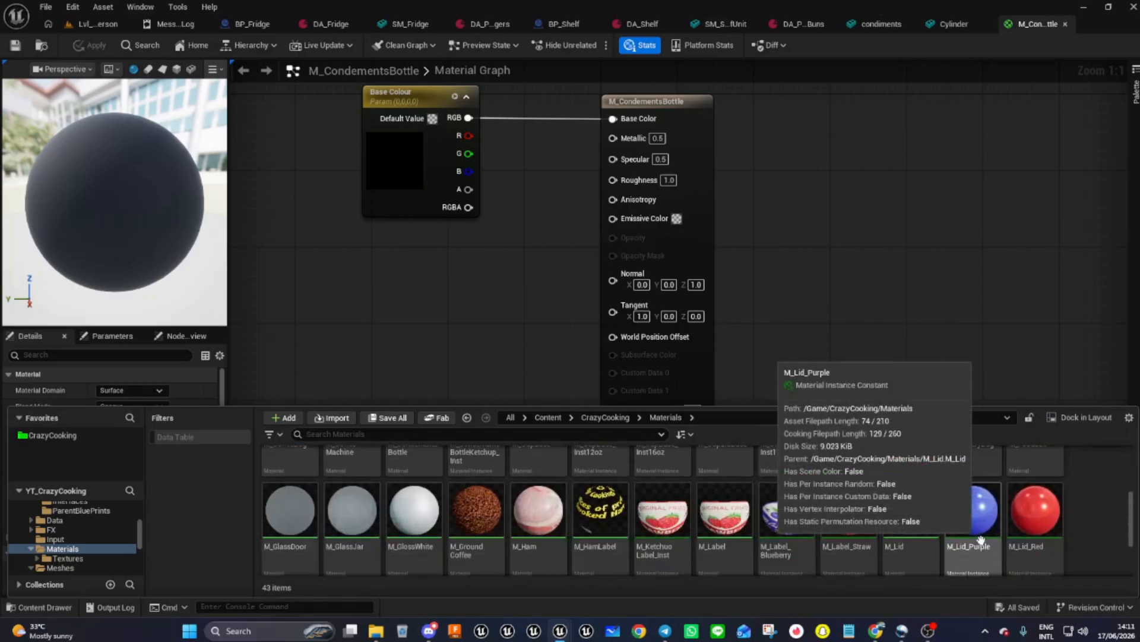
- Rename the misspelled ketchup label material instance in the Materials folder as M_KetchupLabel_Inst
right_click(660, 553)
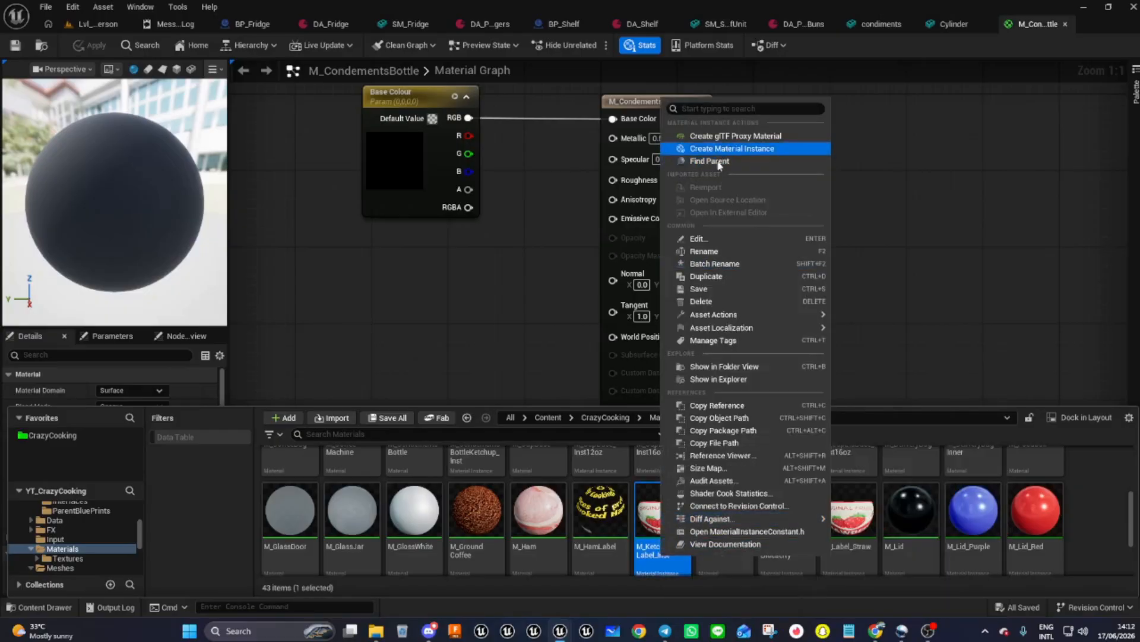
left_click(706, 252)
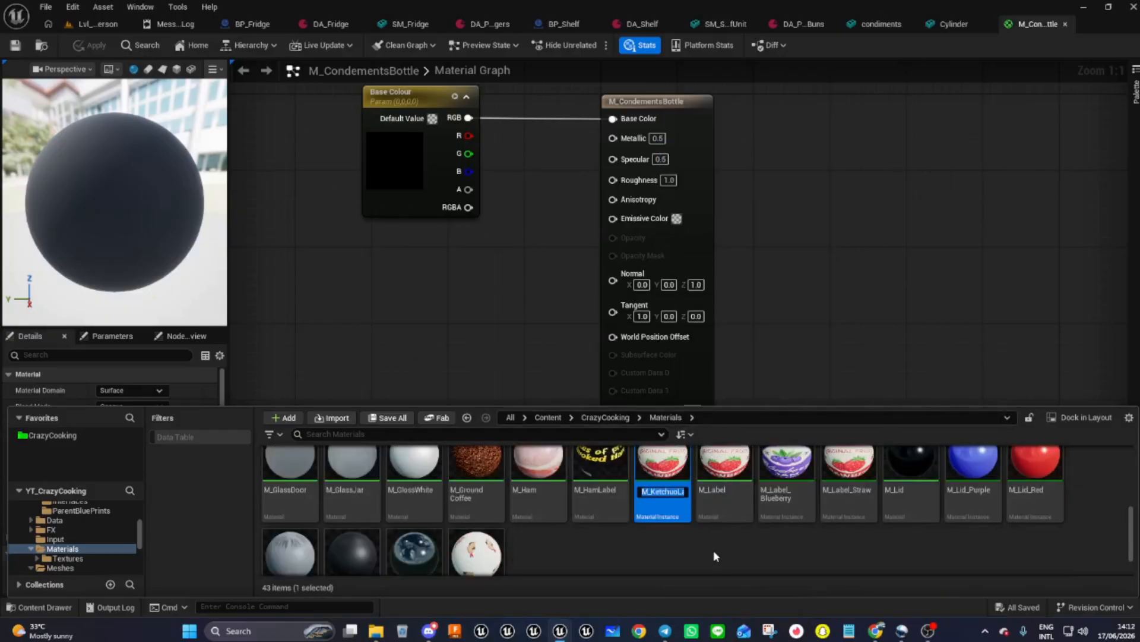
left_click(675, 492)
key("Return")
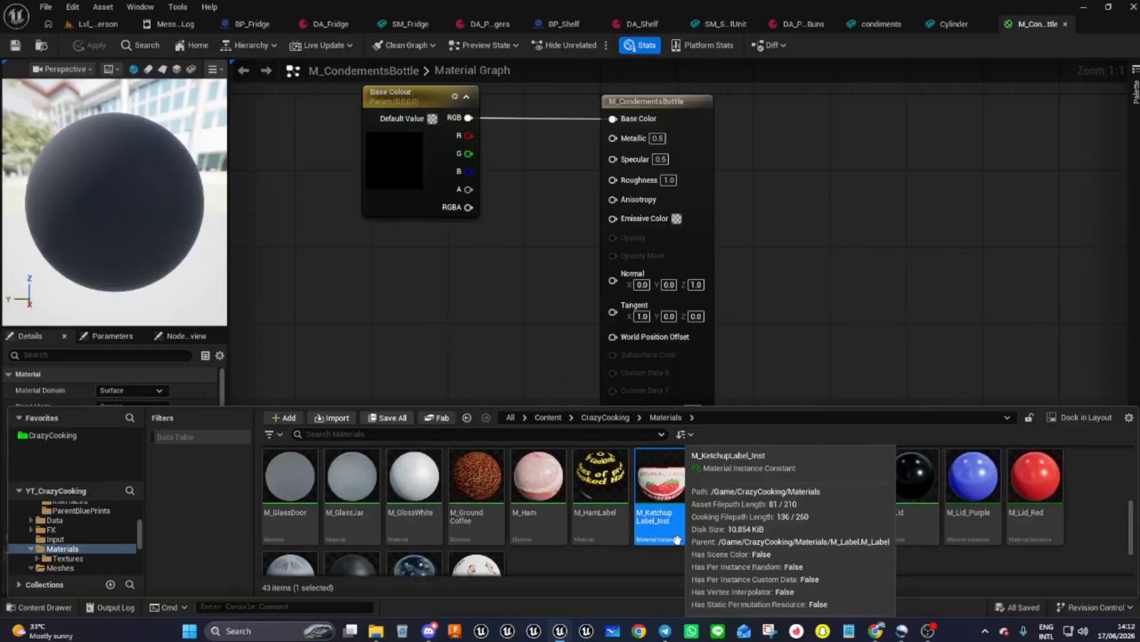
- Override the LabelImage parameter of M_KetchupLabel_Inst with the KetchupLabel texture from the Textures folder and save the instance
double_click(665, 515)
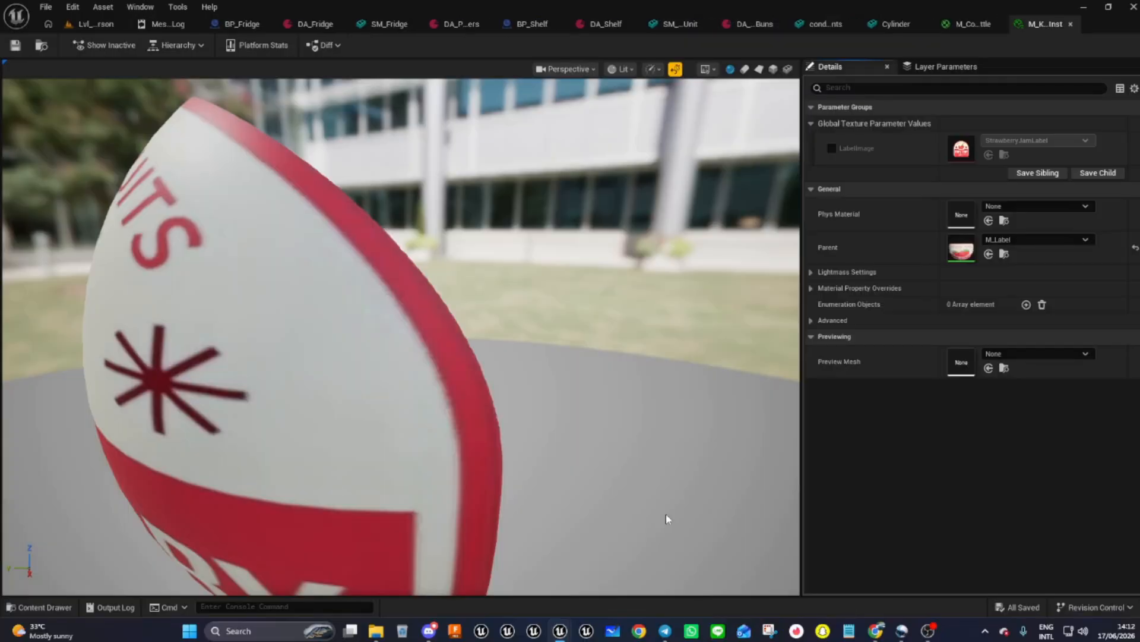
left_click(831, 148)
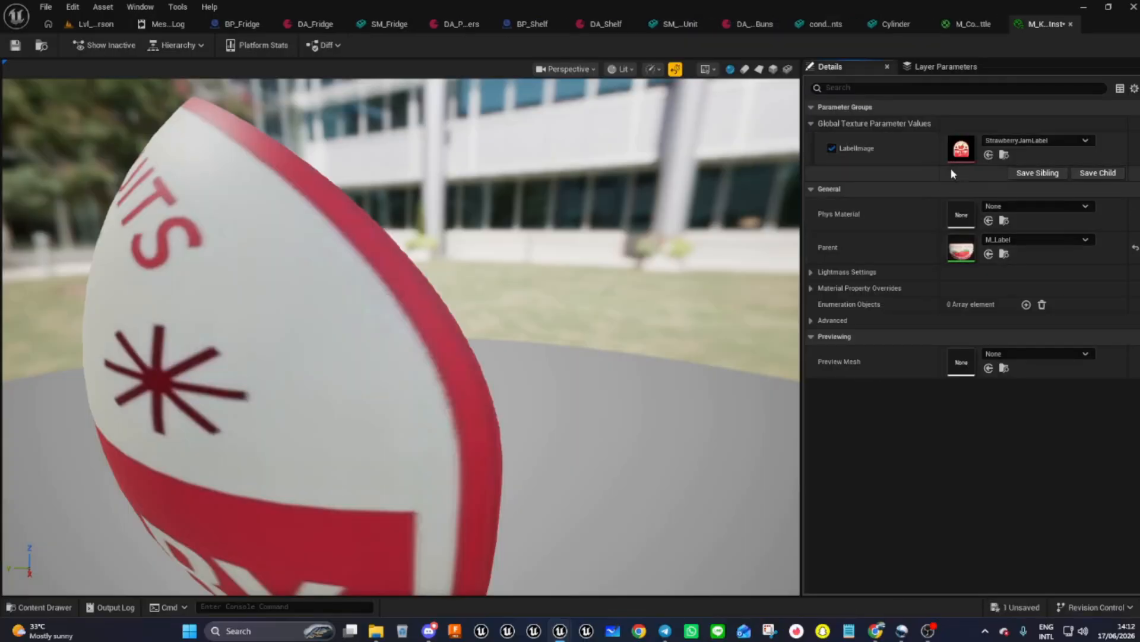
left_click(39, 606)
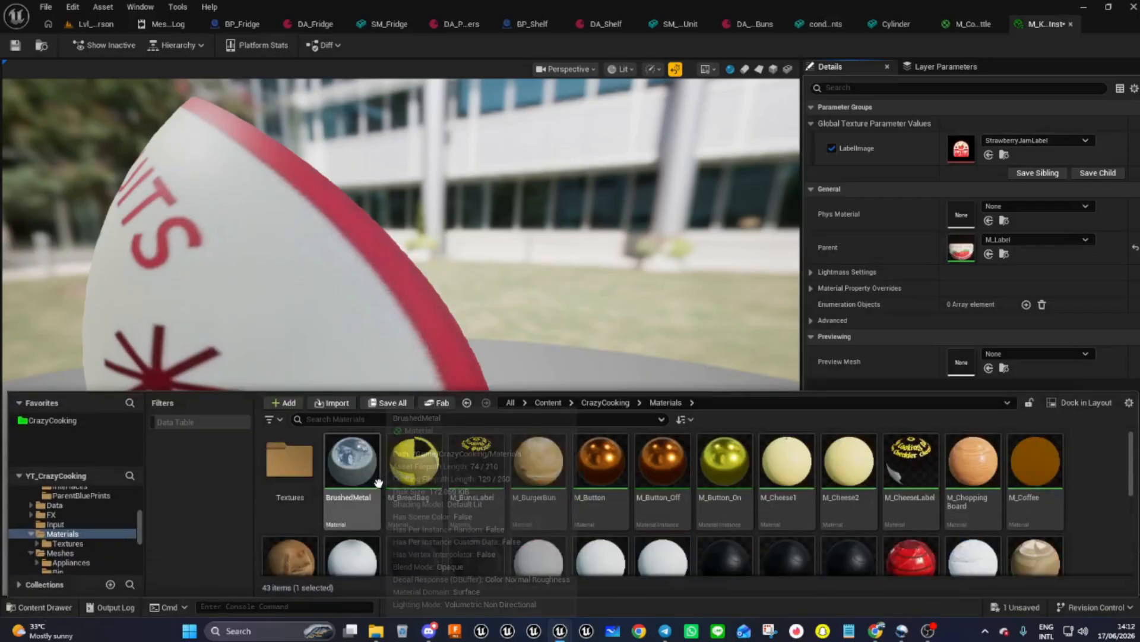
double_click(290, 460)
scroll(505, 529, "down", 5)
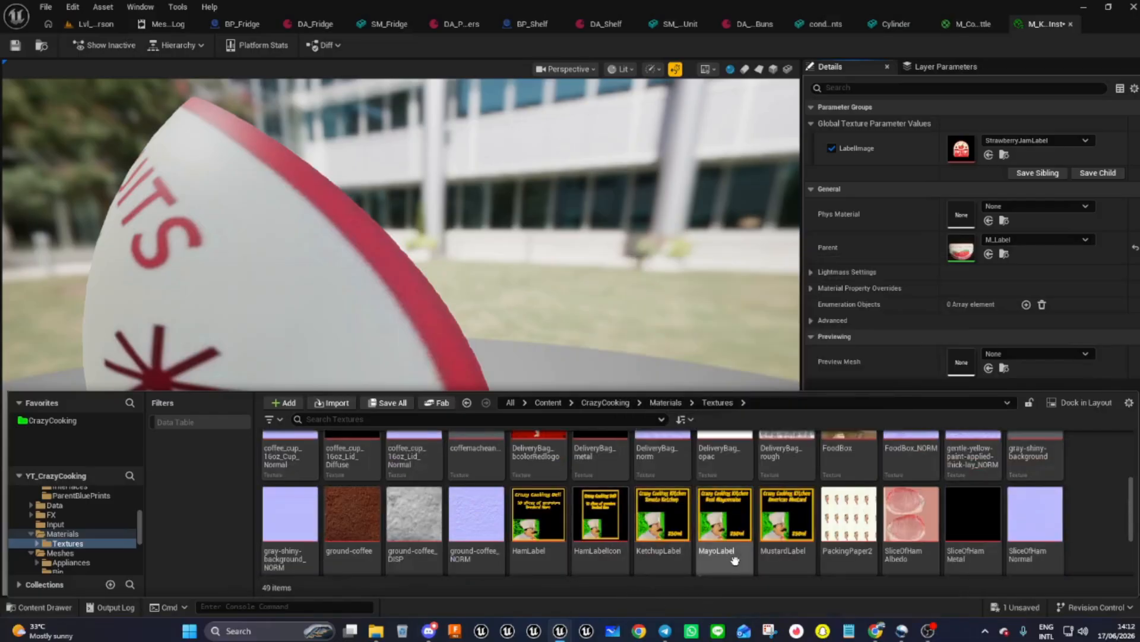
scroll(743, 543, "down", 2)
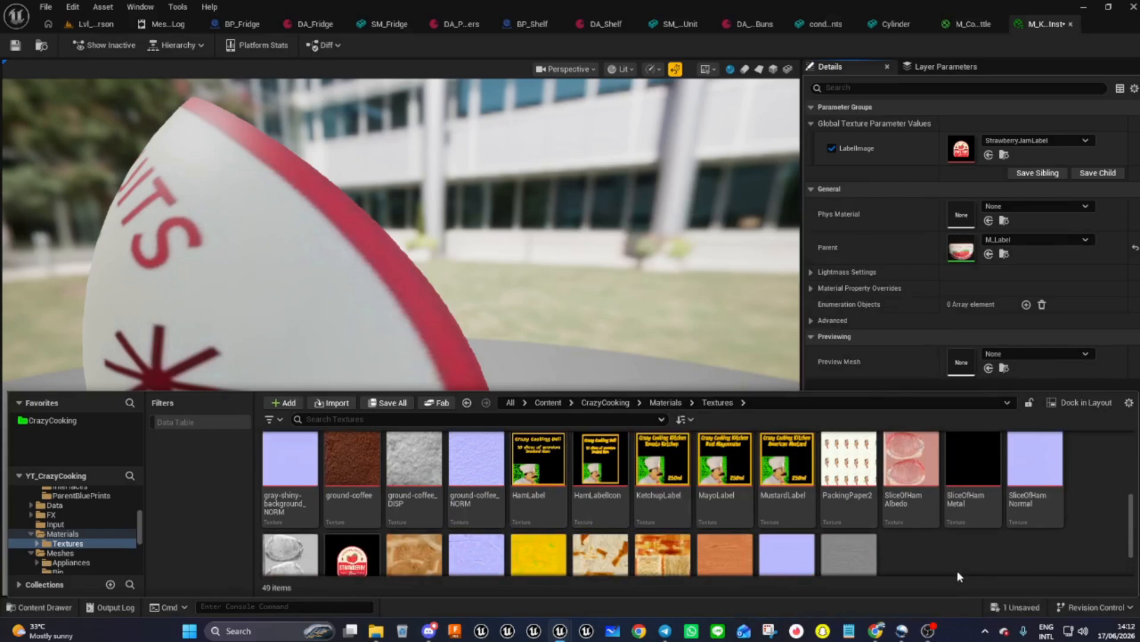
scroll(792, 541, "up", 1)
scroll(876, 539, "up", 2)
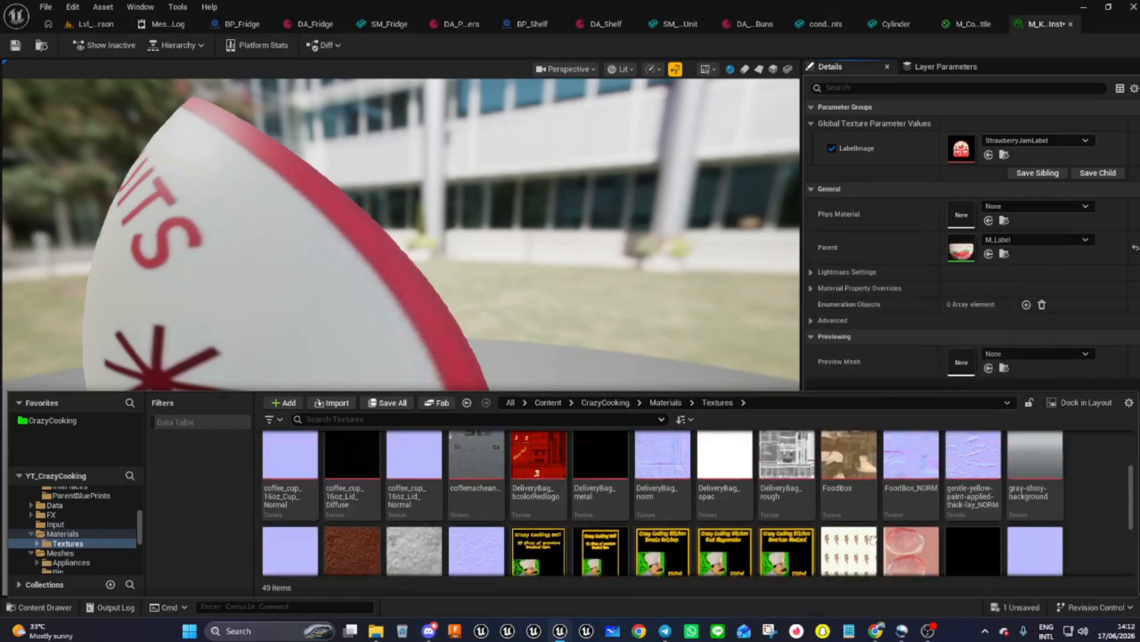
scroll(876, 538, "down", 2)
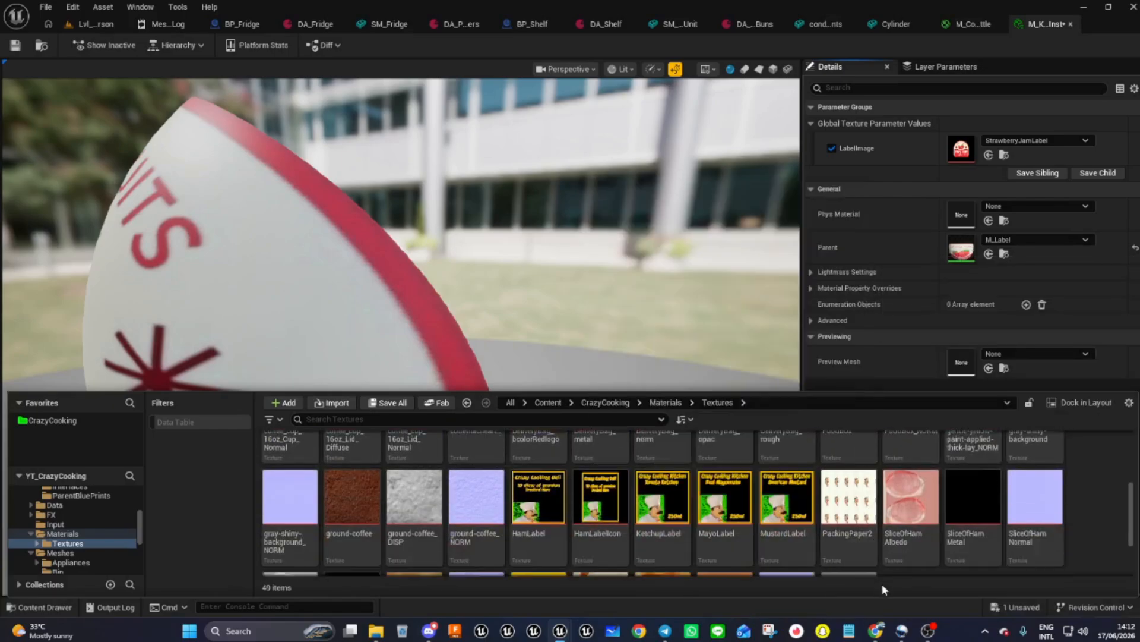
left_click(661, 505)
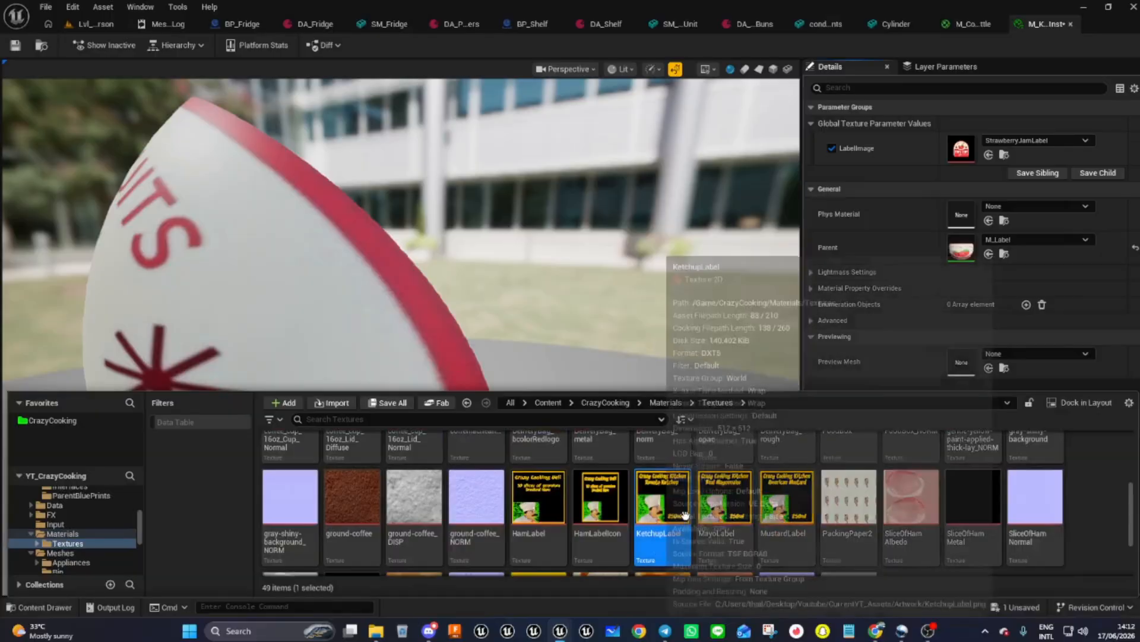
left_click(989, 155)
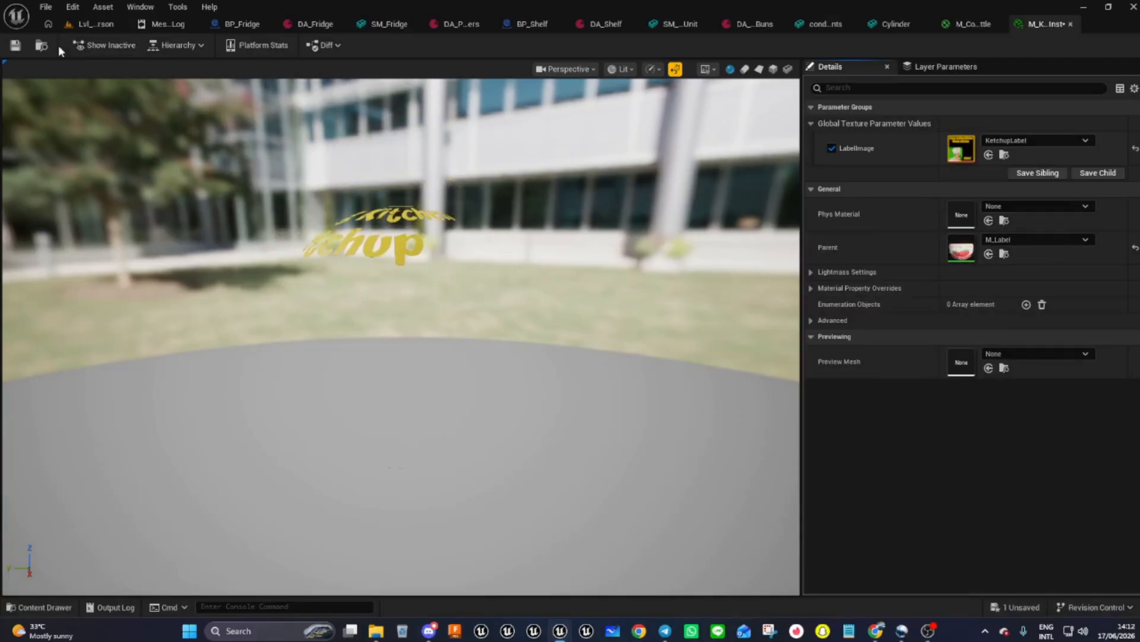
left_click(13, 47)
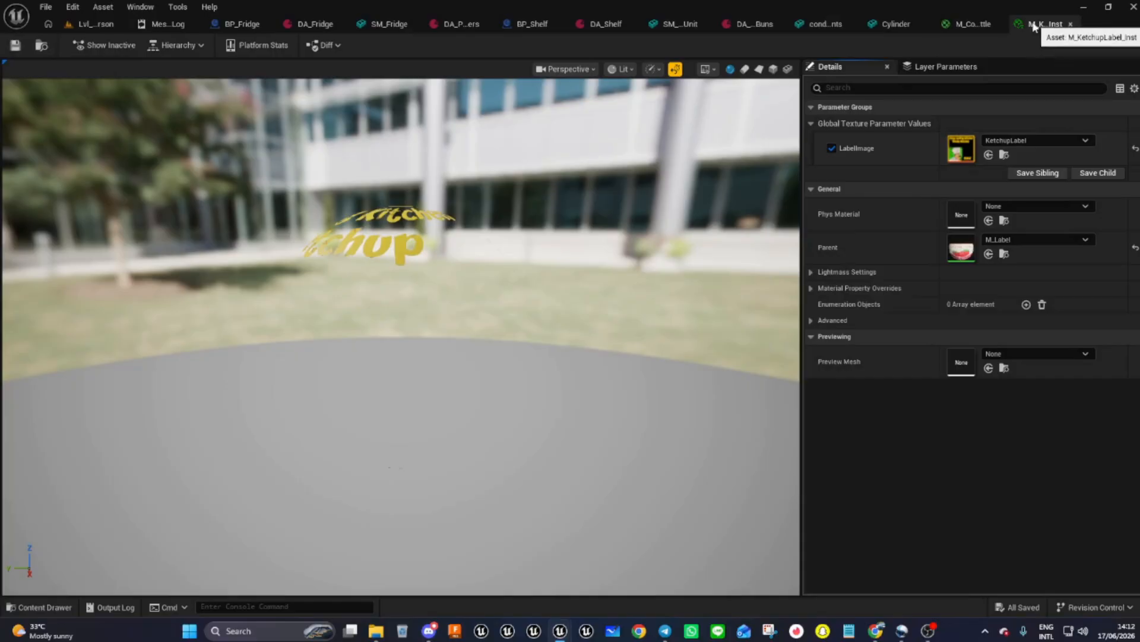
- Close the M_CondementsBottle and M_KetchupLabel_Inst editors
left_click(973, 26)
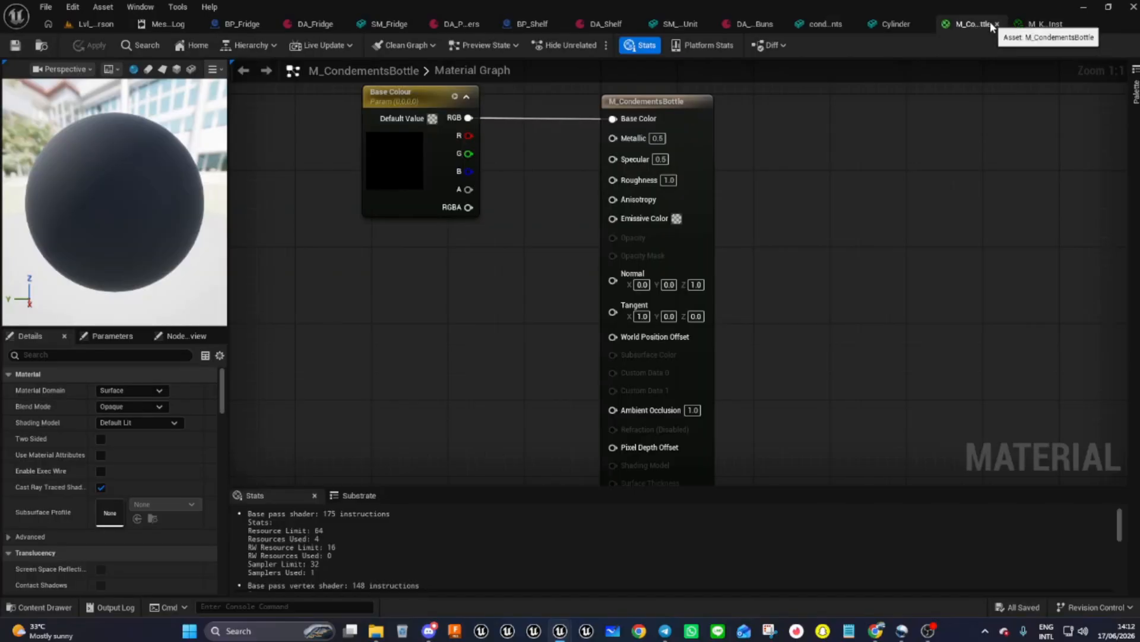
left_click(997, 24)
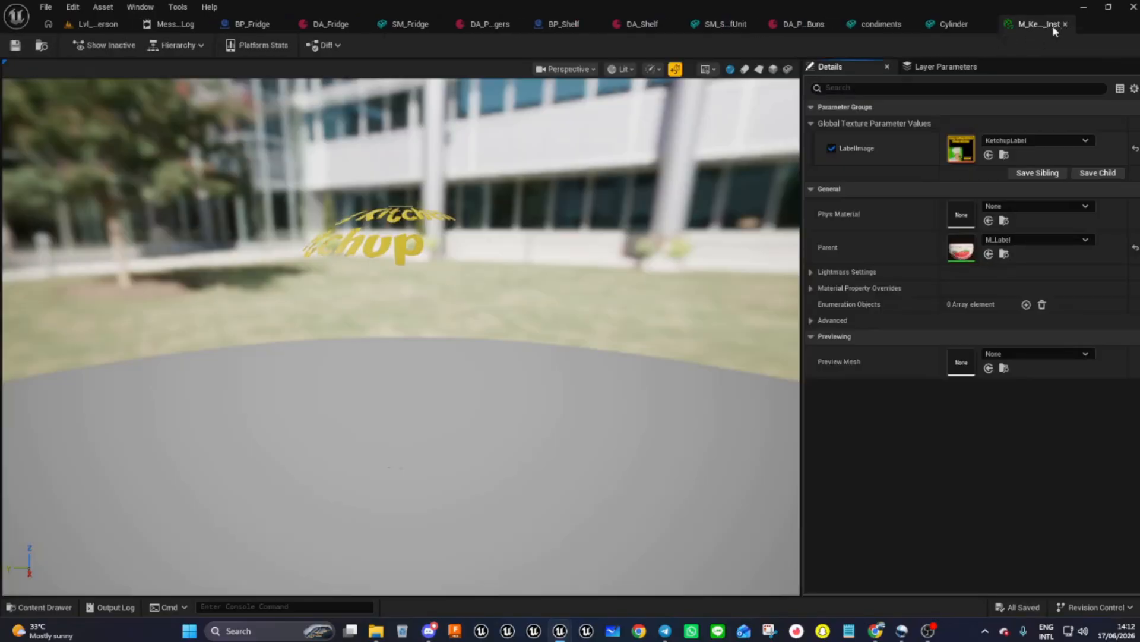
left_click(1066, 24)
- Open M_CondementsBottleKetchup_Inst from the Materials folder and enable its Base Colour parameter override
left_click(66, 602)
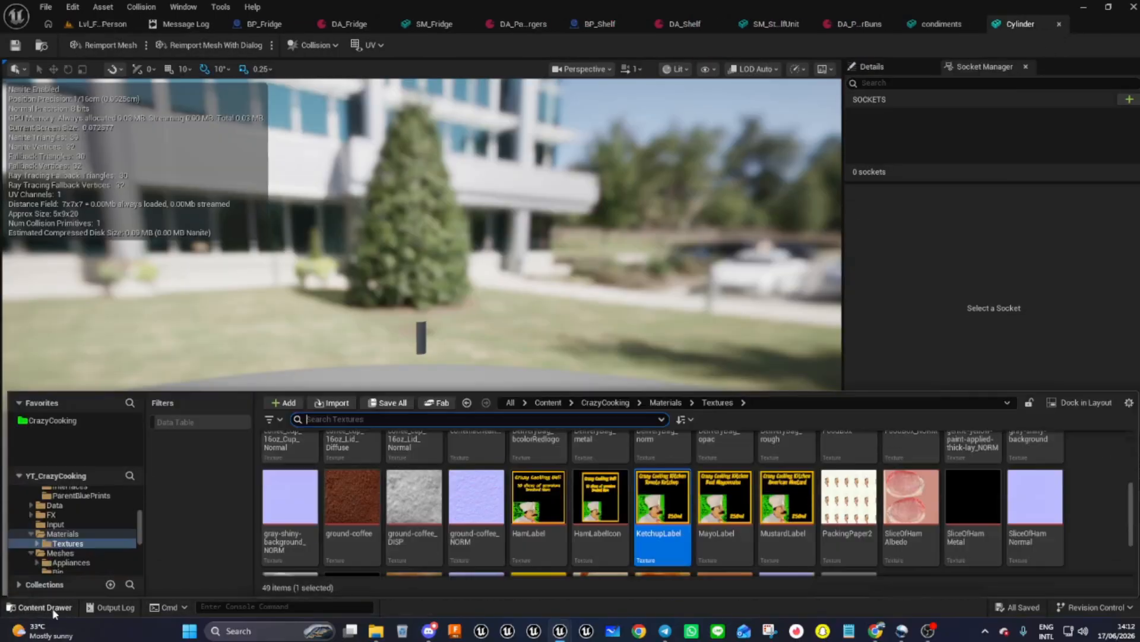
left_click(666, 402)
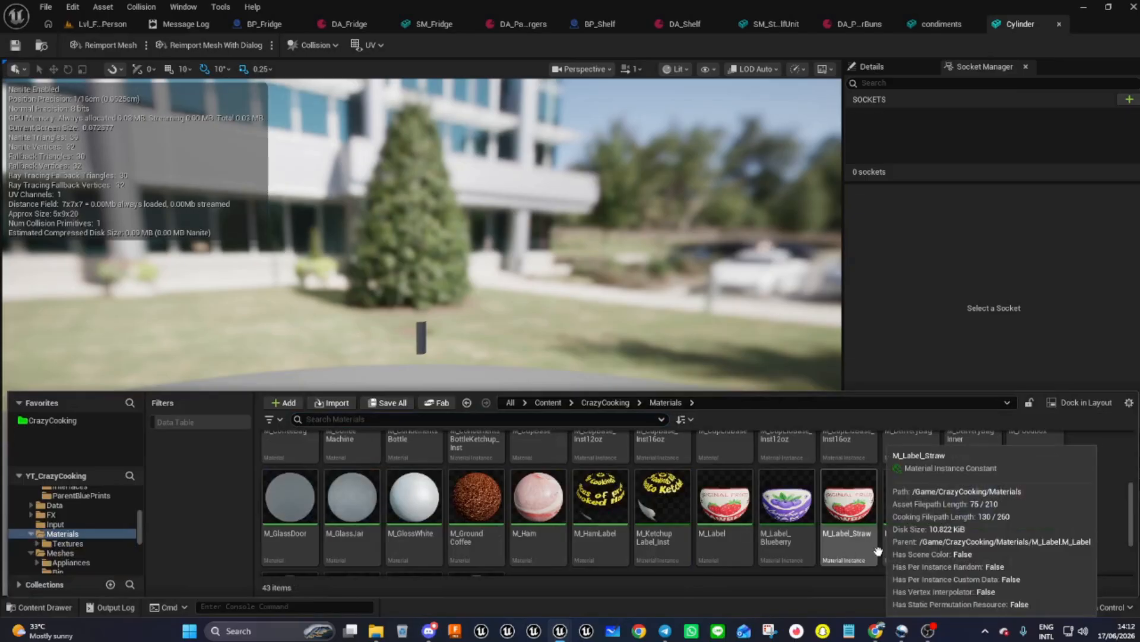
scroll(891, 550, "up", 2)
scroll(950, 543, "up", 1)
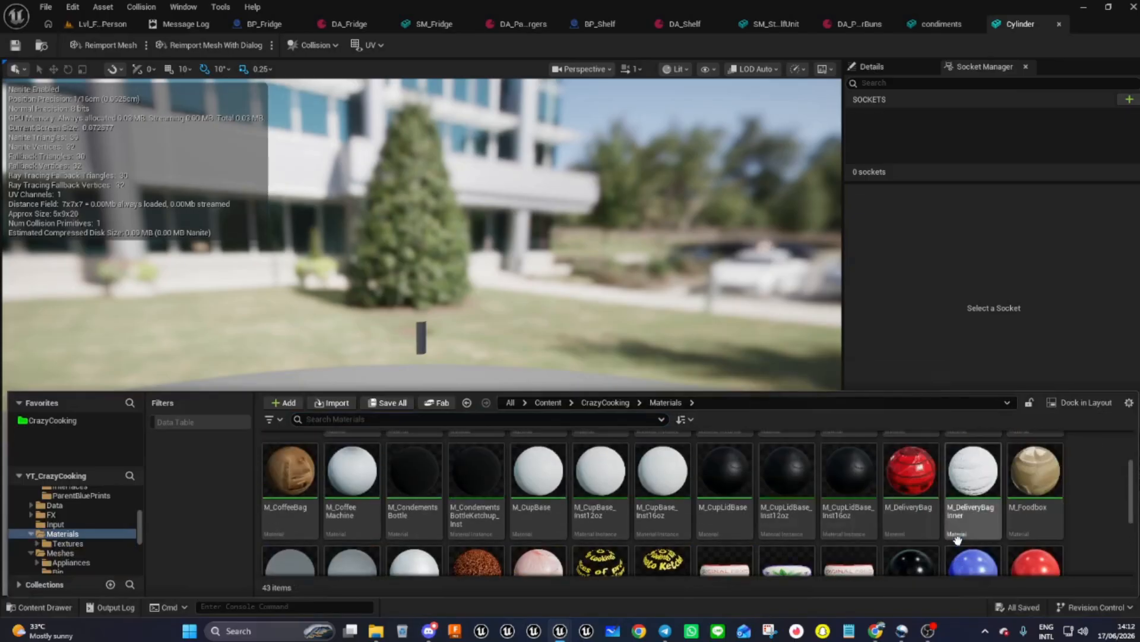
left_click(479, 518)
double_click(482, 521)
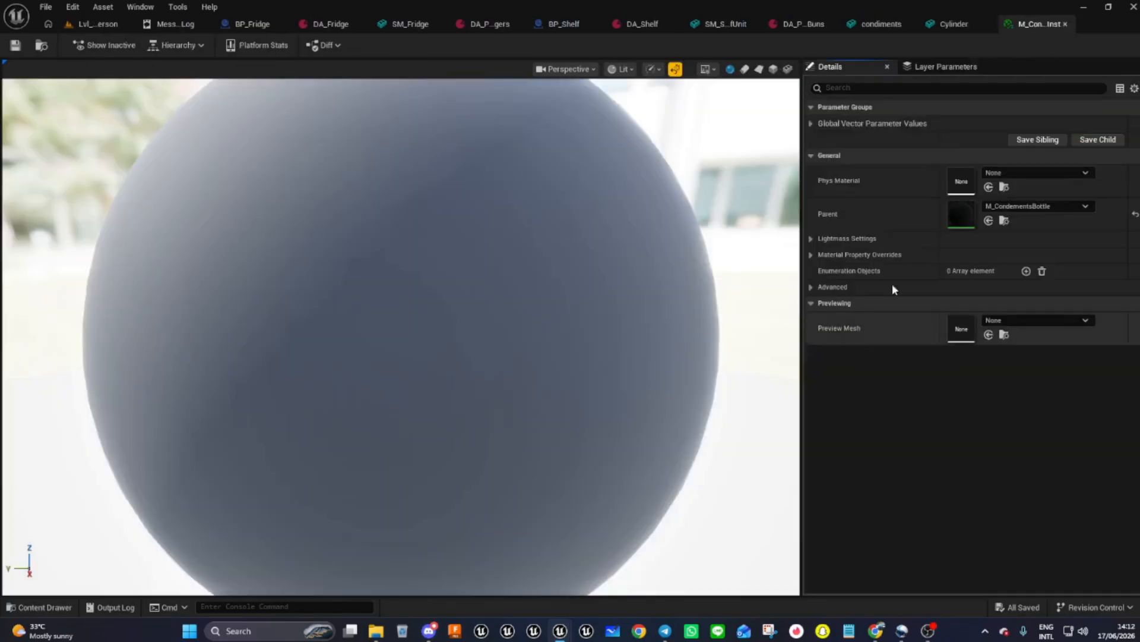
left_click(812, 124)
left_click(832, 140)
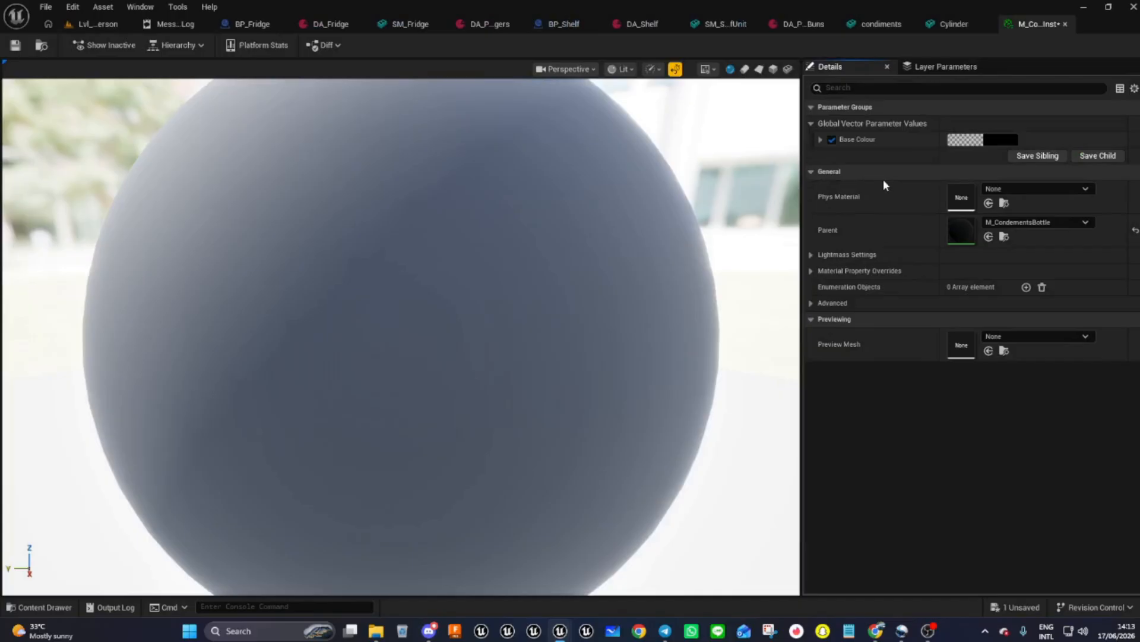
- Set the instance's Base Colour to dark red, R 0.198 with G and B at 0.0, and save the asset
left_click(957, 141)
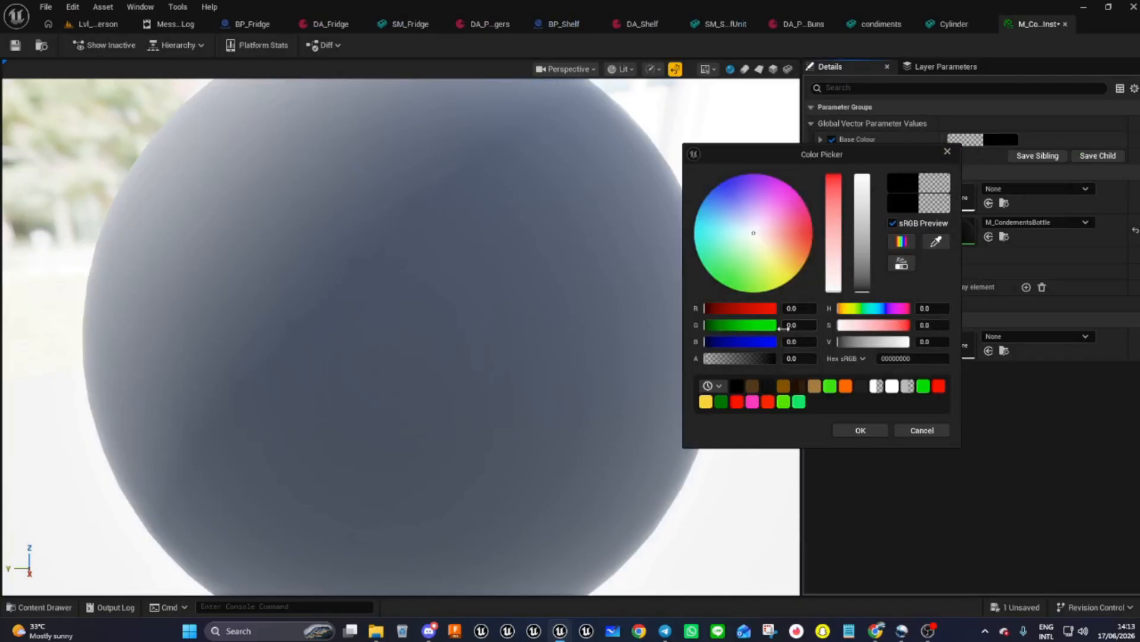
left_click_drag(714, 310, 778, 308)
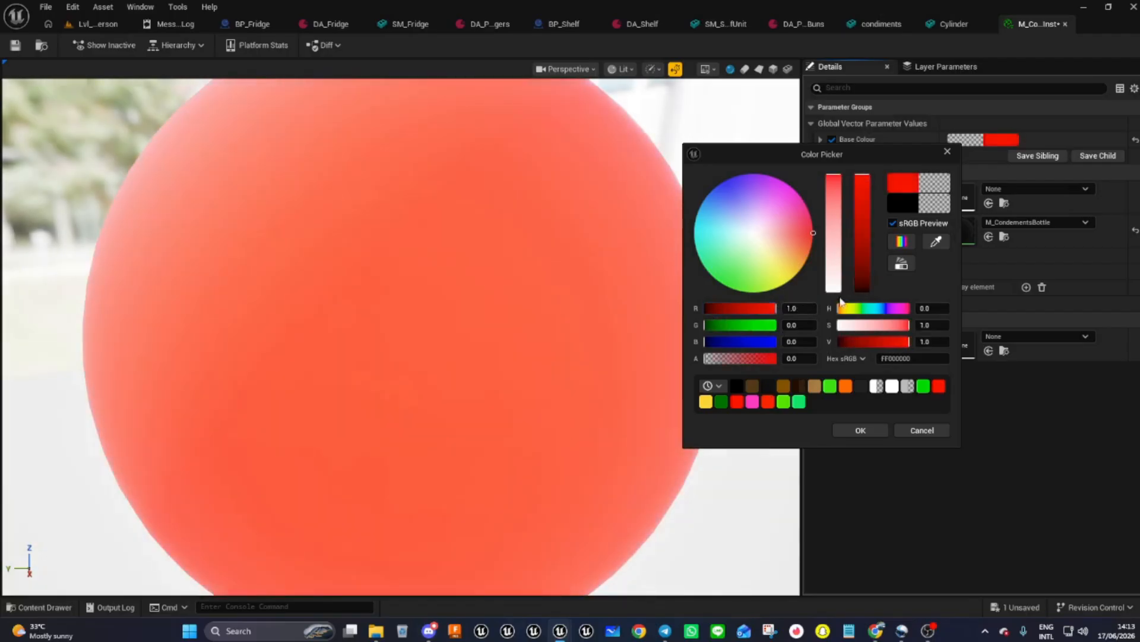
left_click_drag(866, 220, 865, 268)
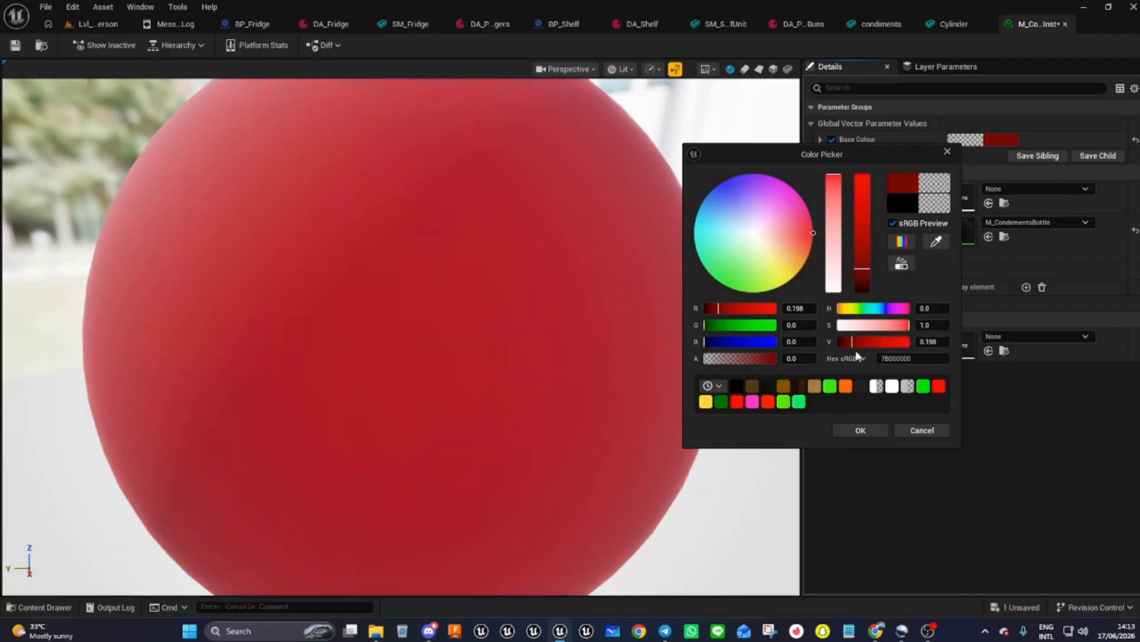
left_click(858, 434)
left_click(18, 50)
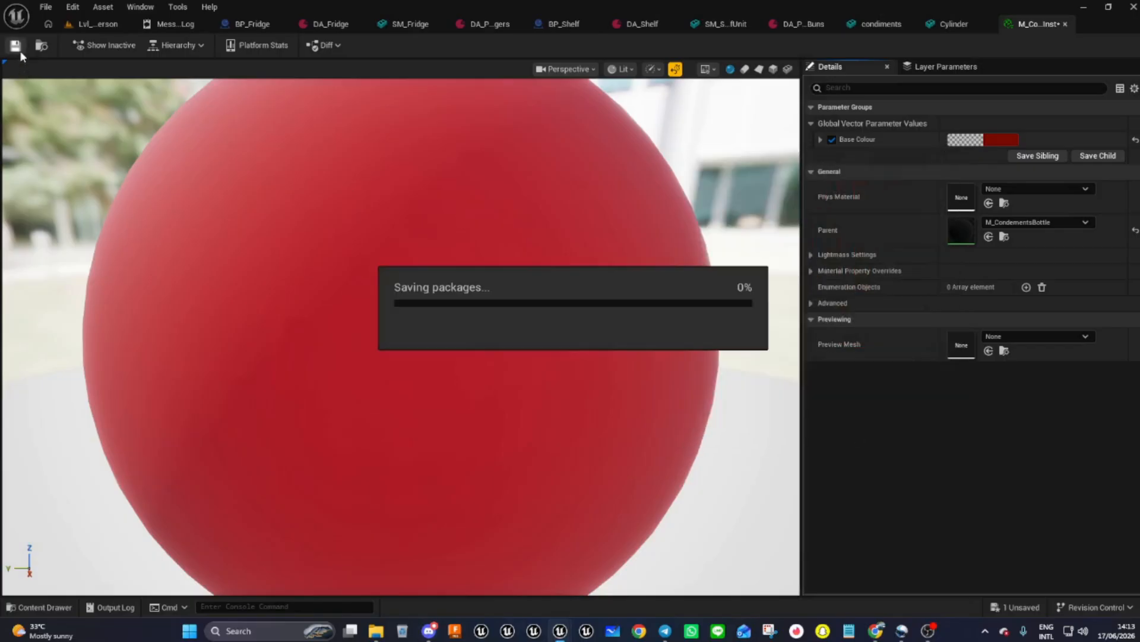
- Assign M_CondementsBottleKetchup_Inst to the Element 0 material slot of the condiments mesh
left_click(875, 28)
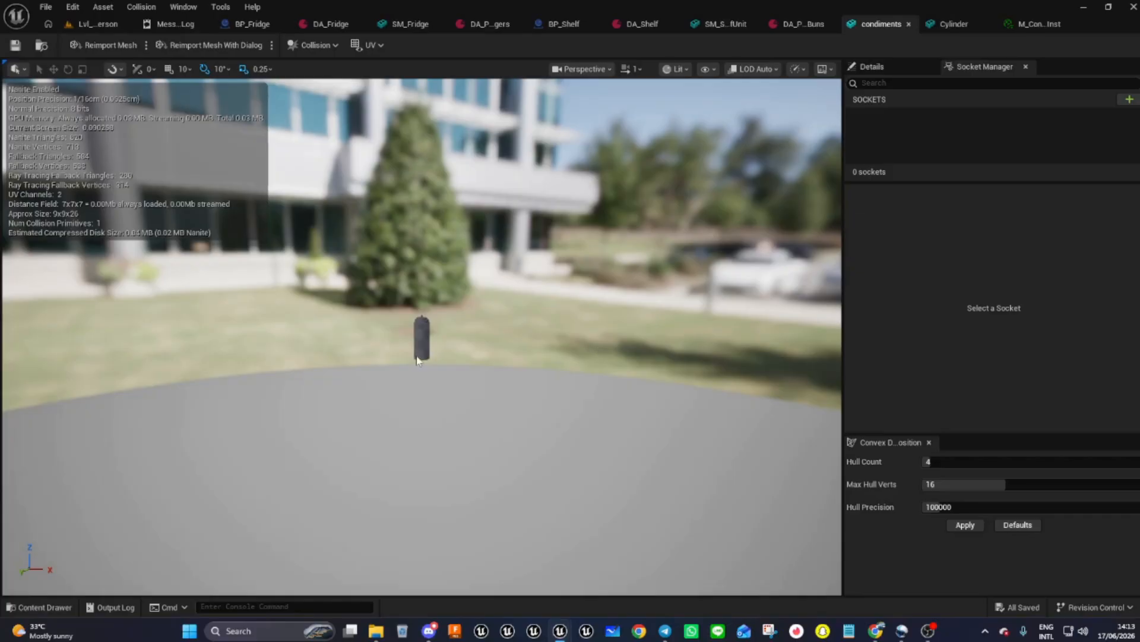
scroll(411, 352, "up", 5)
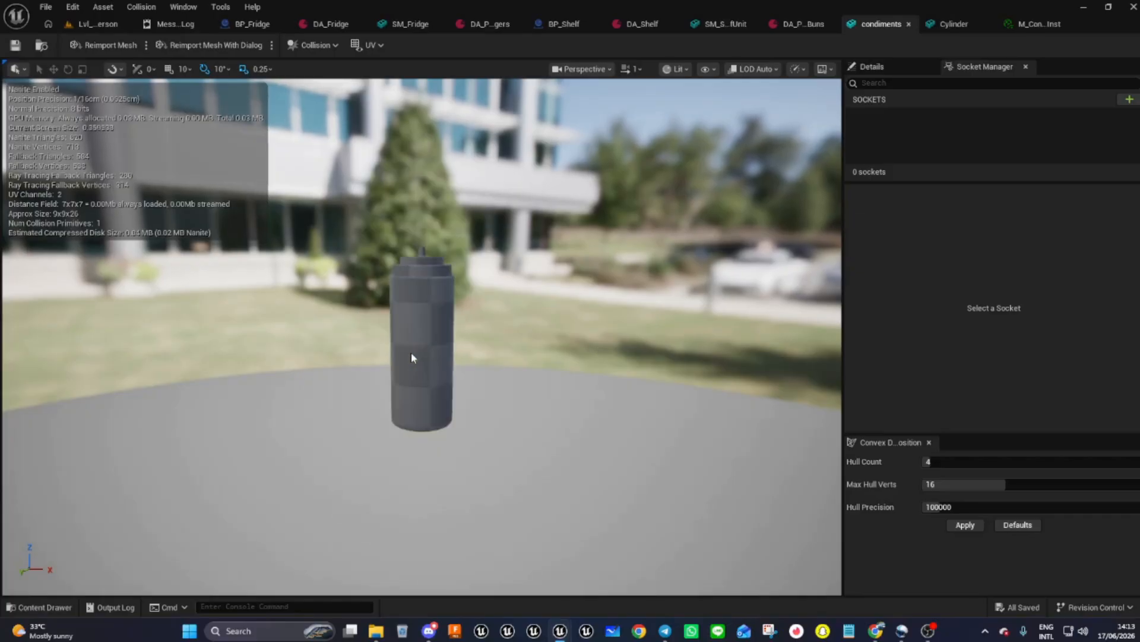
scroll(411, 356, "up", 4)
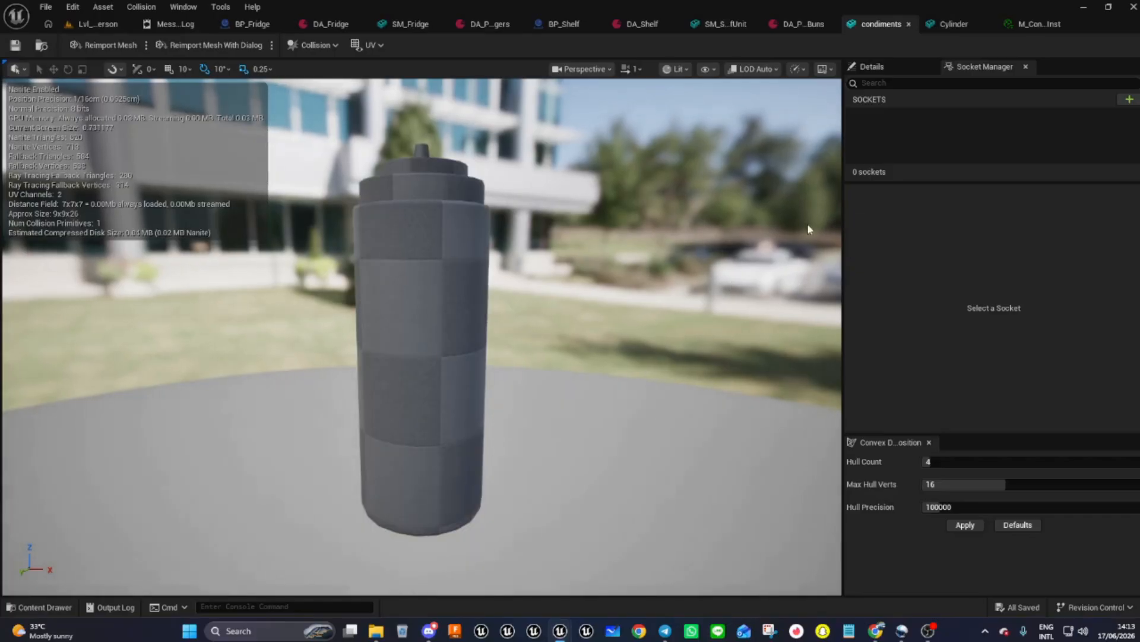
left_click(869, 68)
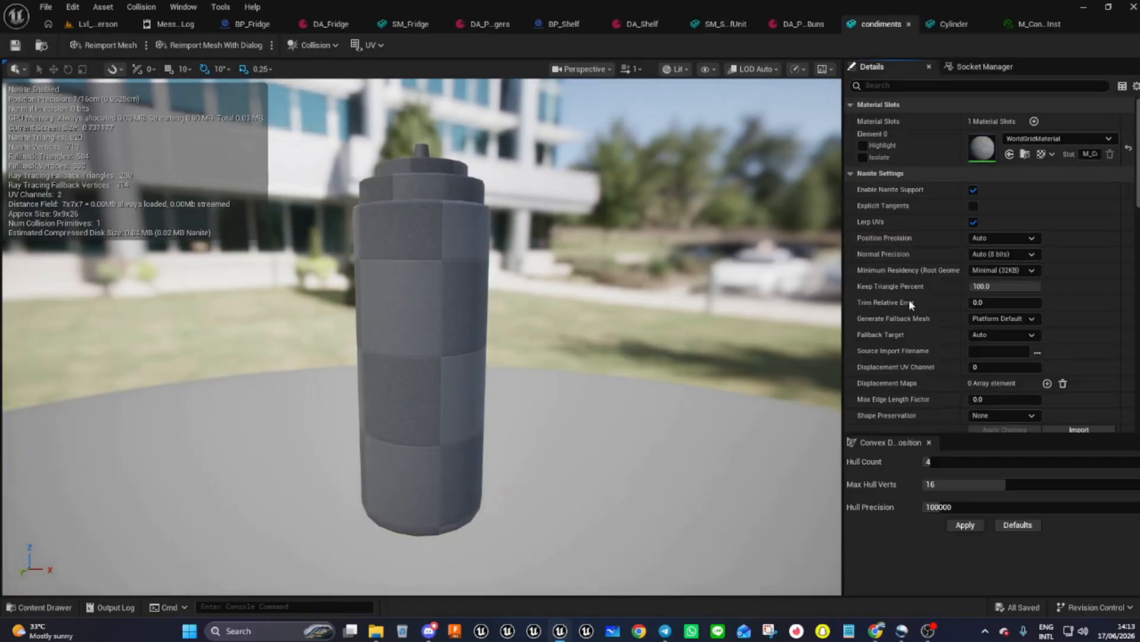
left_click(1011, 155)
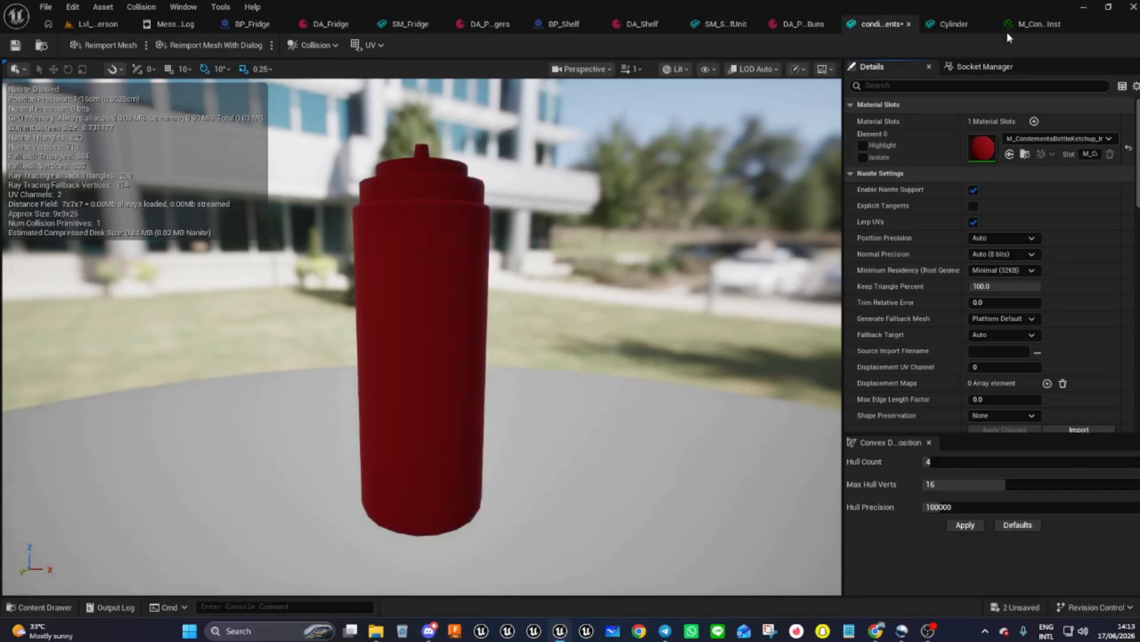
- Close the M_CondementsBottleKetchup_Inst editor and return to the Cylinder mesh
left_click(954, 24)
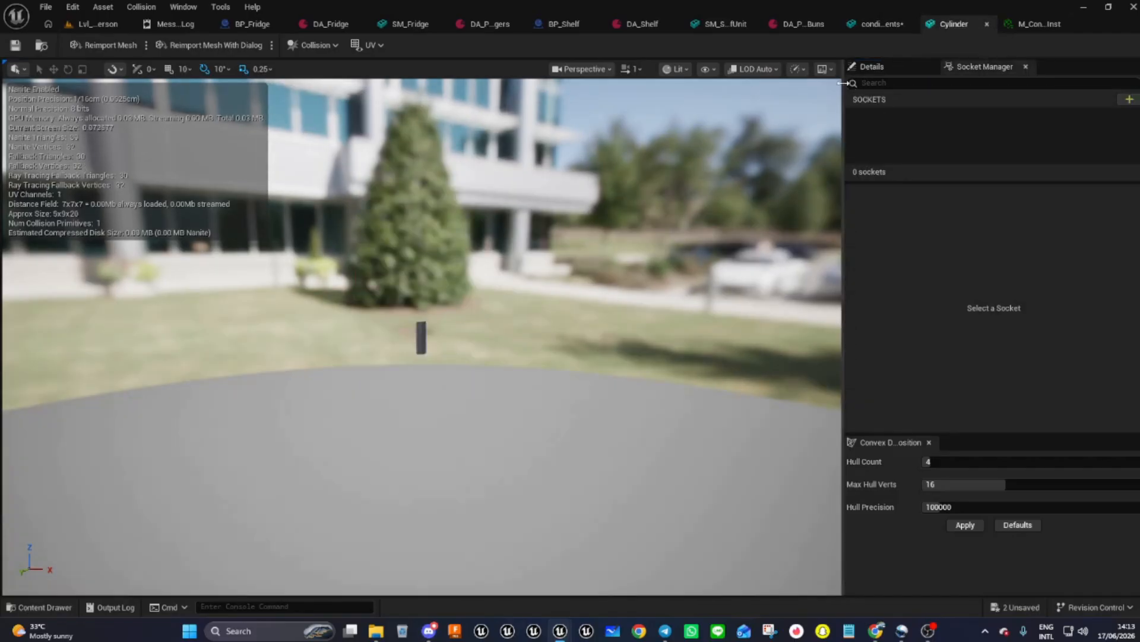
left_click(1037, 25)
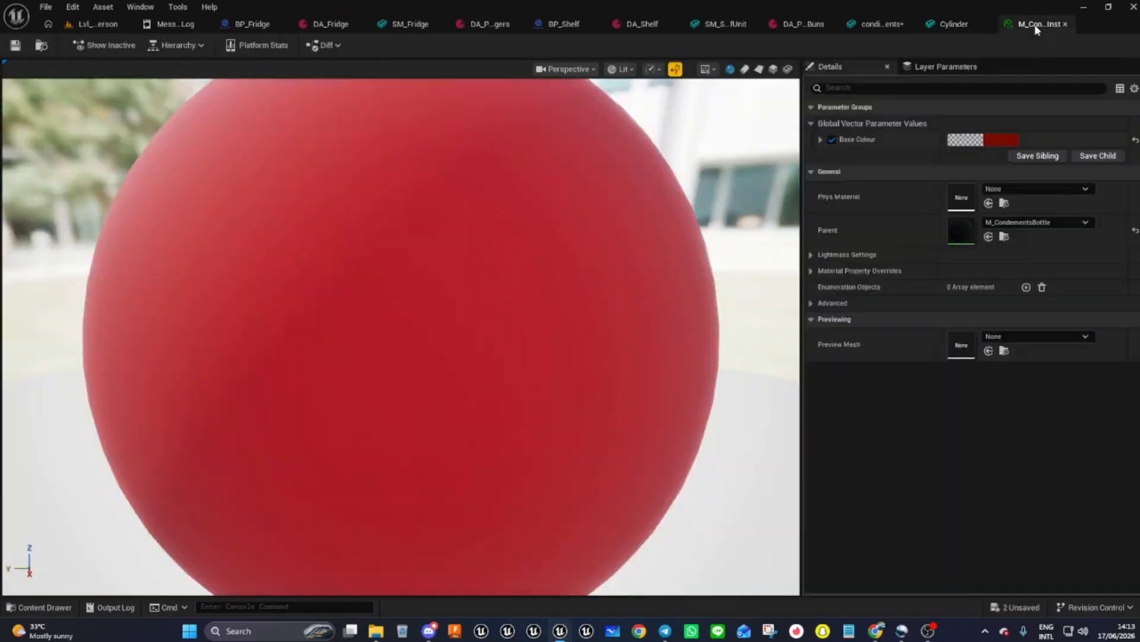
left_click(1066, 24)
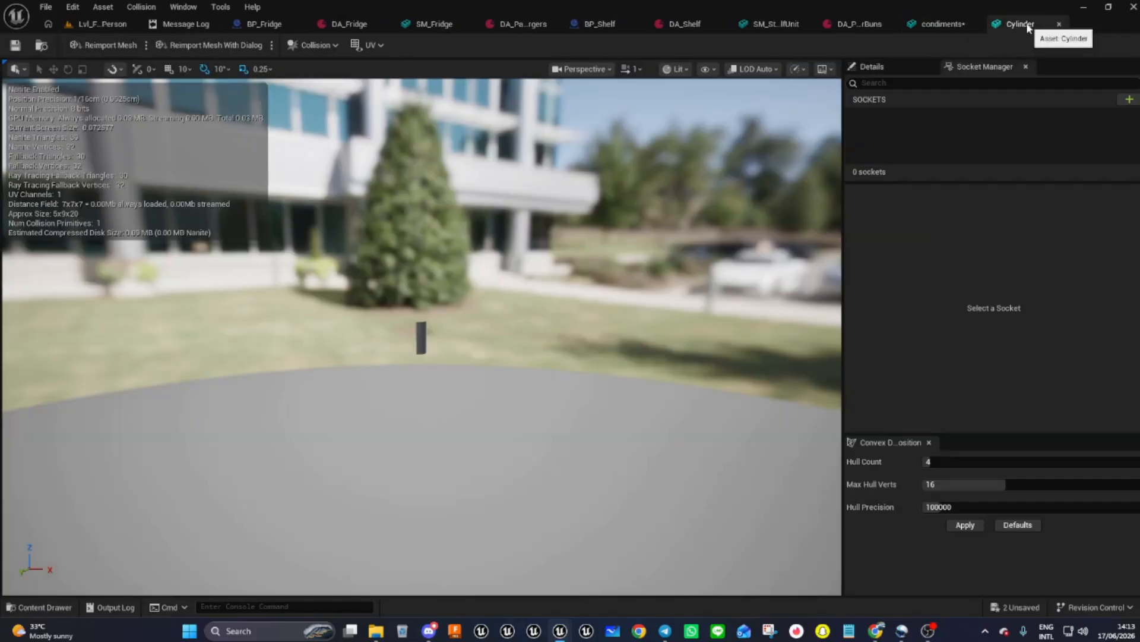
- Assign M_KetchupLabel_Inst to the Element 0 material slot of the Cylinder mesh and inspect the label up close
left_click(882, 65)
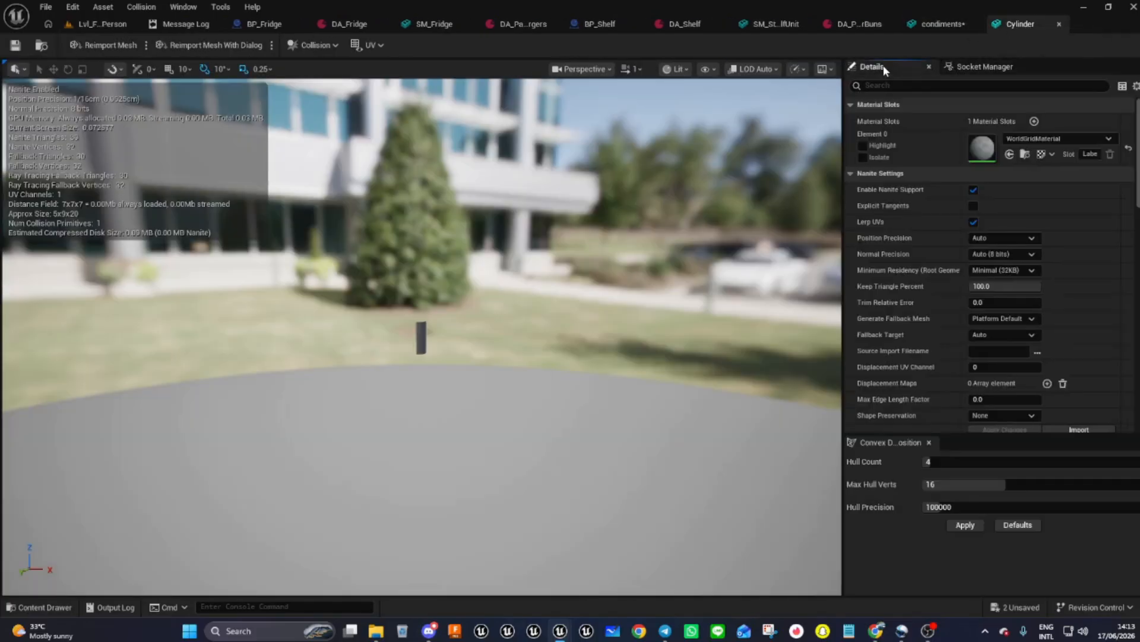
left_click(1034, 139)
type("ketchup")
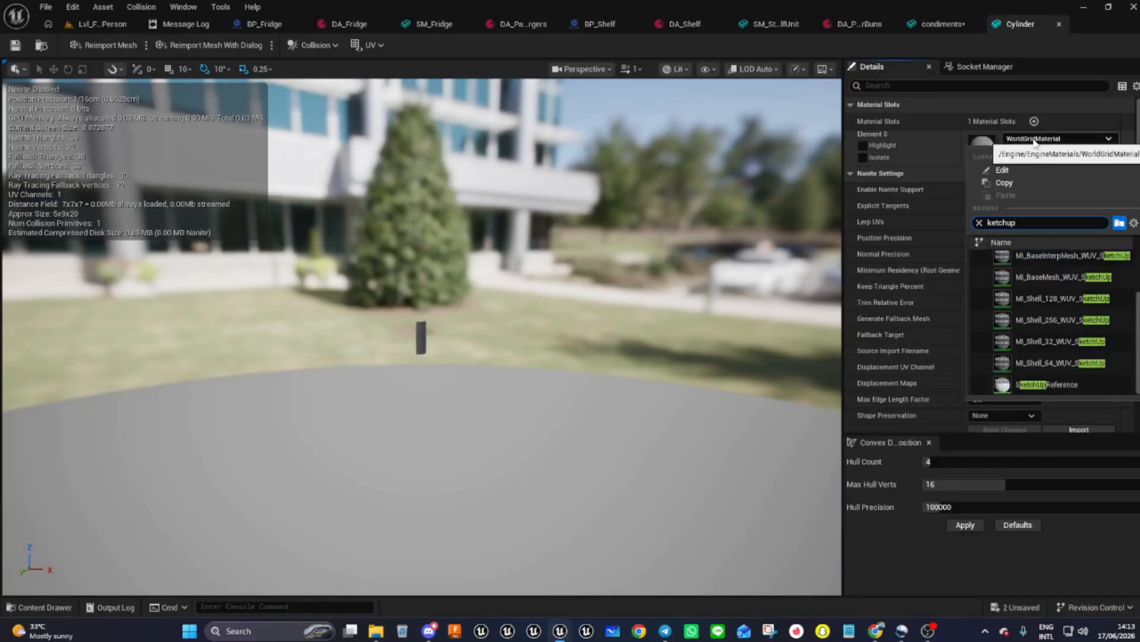
scroll(1078, 333, "up", 2)
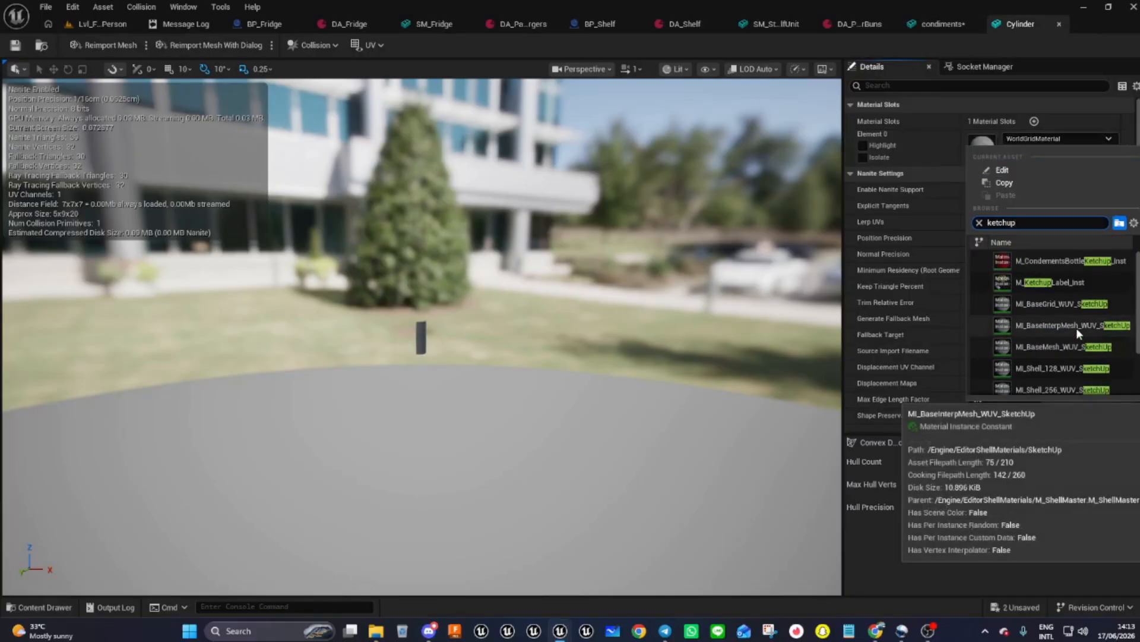
left_click(1042, 285)
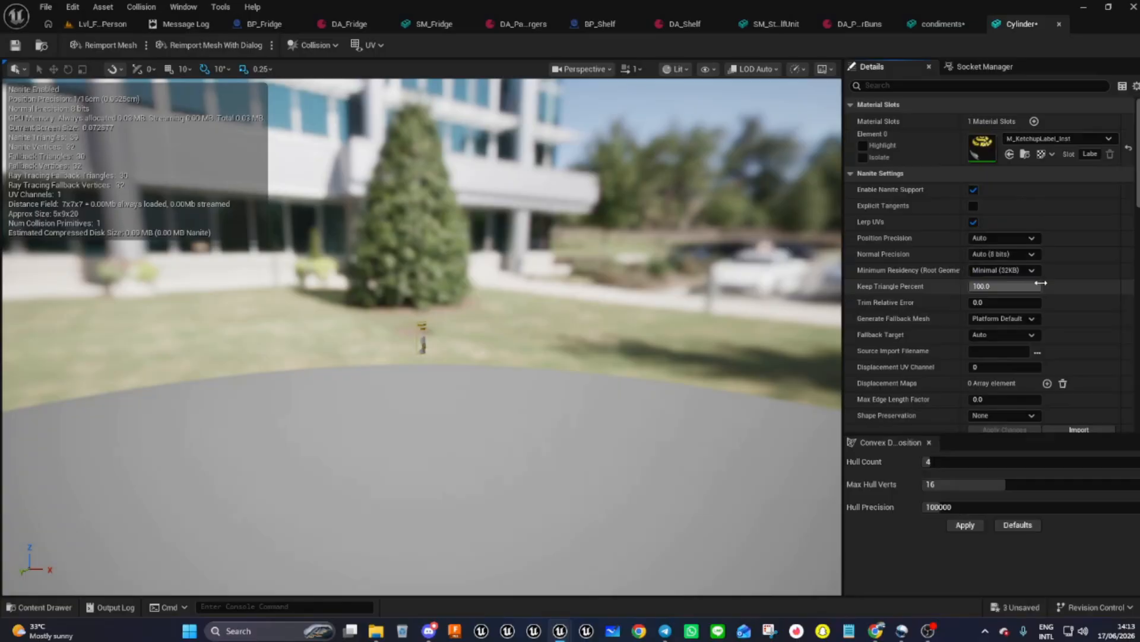
scroll(420, 352, "up", 3)
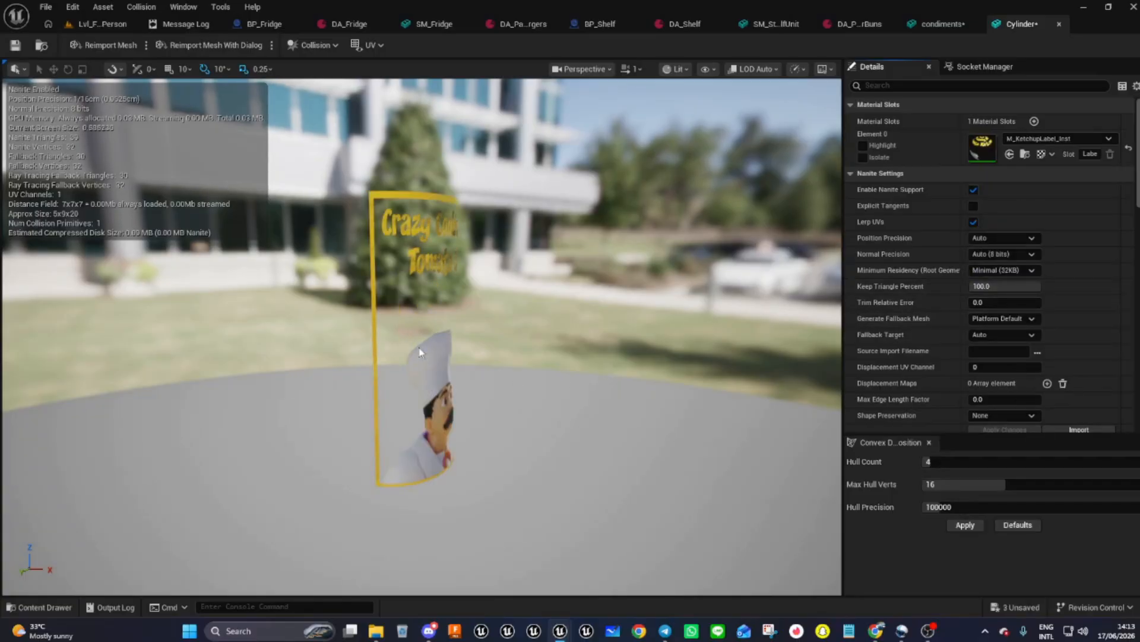
- Save all unsaved content, including the condiments and Cylinder meshes
left_click(914, 26)
left_click(1004, 29)
left_click(1037, 609)
left_click(660, 449)
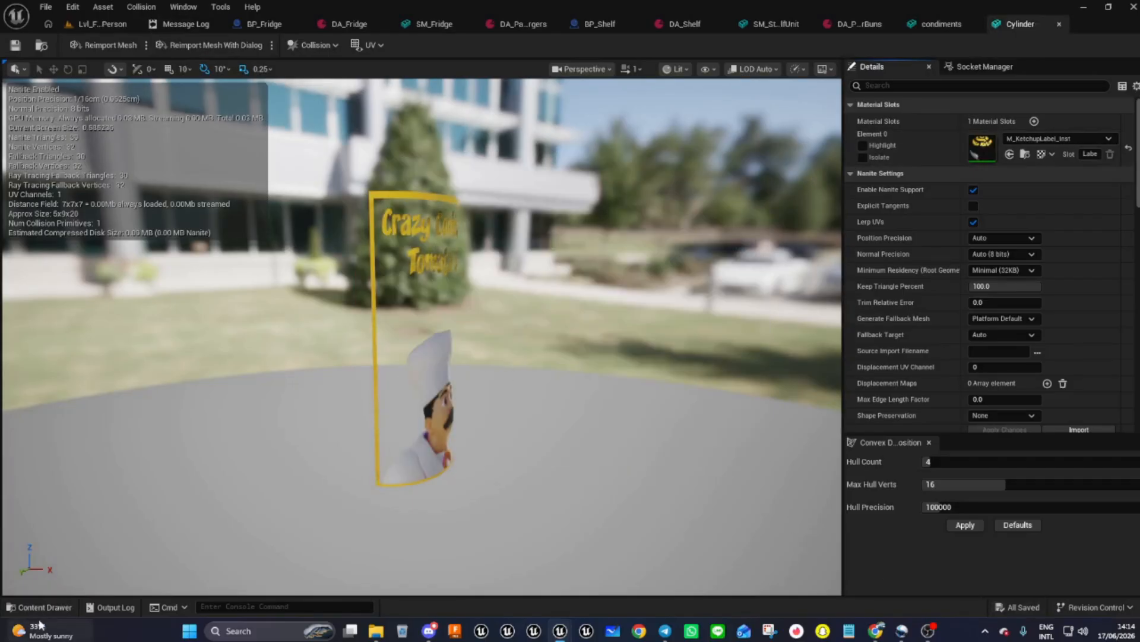
- Browse the project content to the CrazyCooking/Meshes/Ingredients/Condements folder
left_click(55, 607)
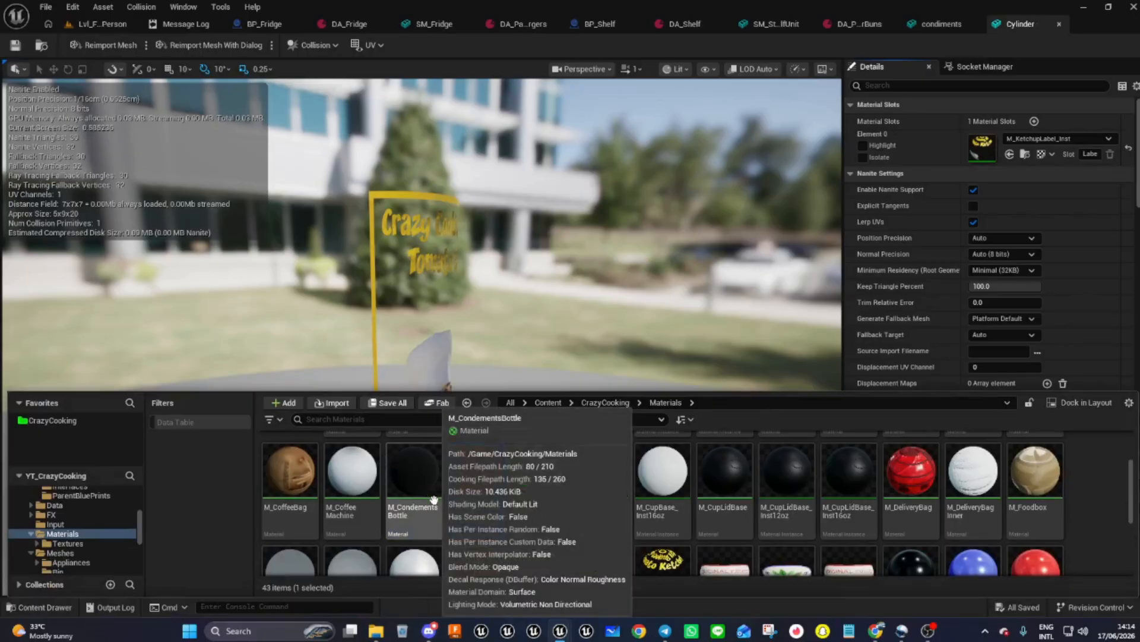
left_click(601, 403)
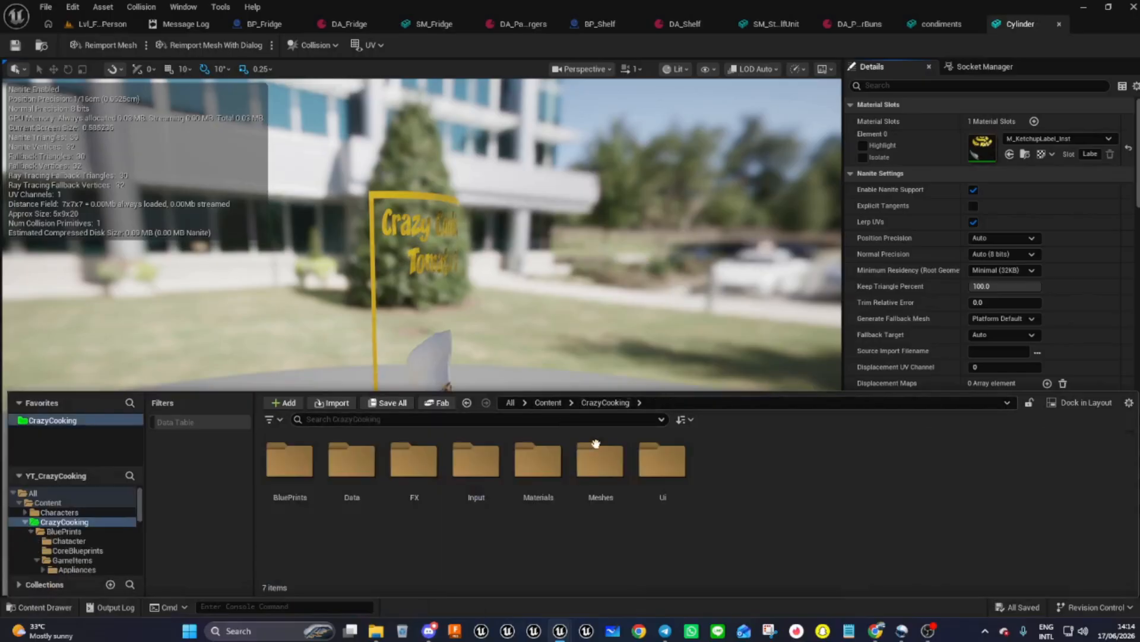
double_click(600, 463)
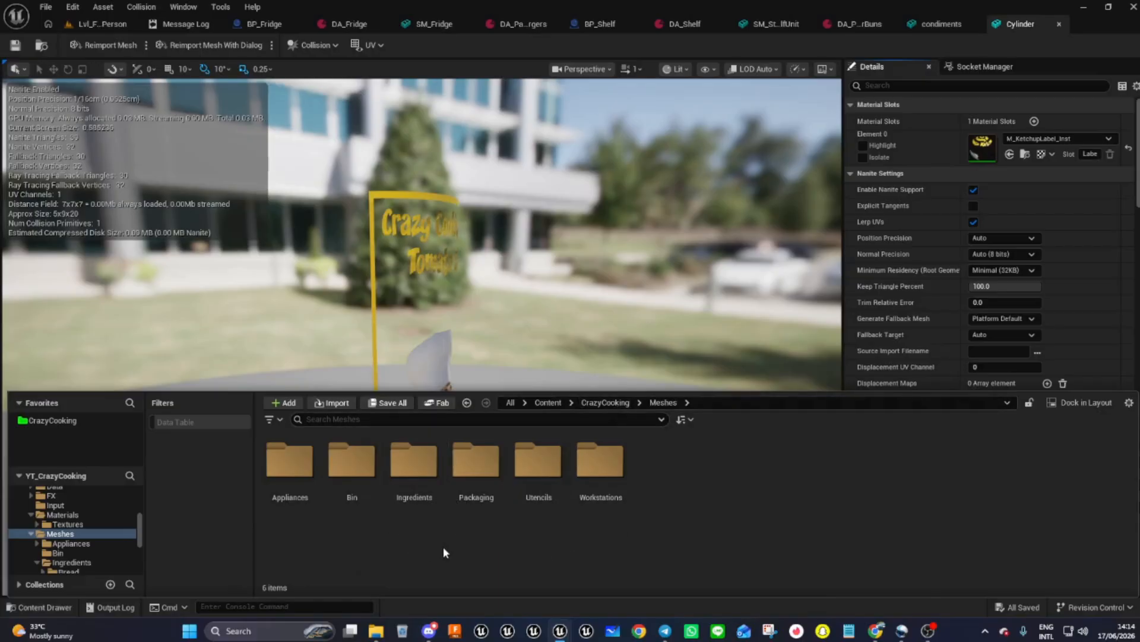
double_click(421, 480)
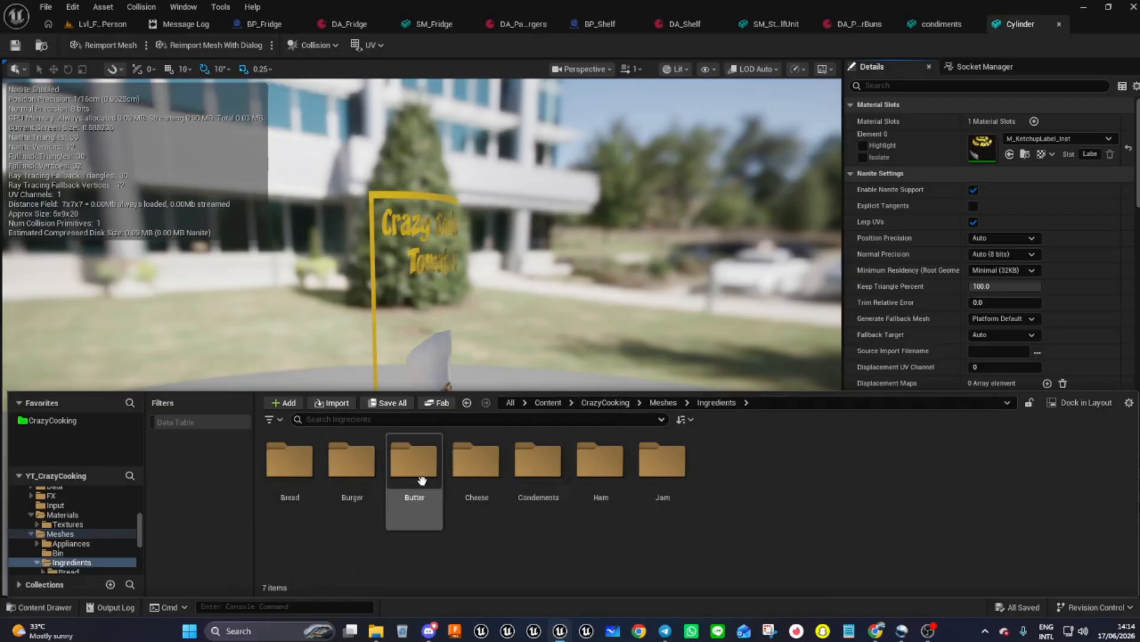
left_click(532, 481)
double_click(532, 481)
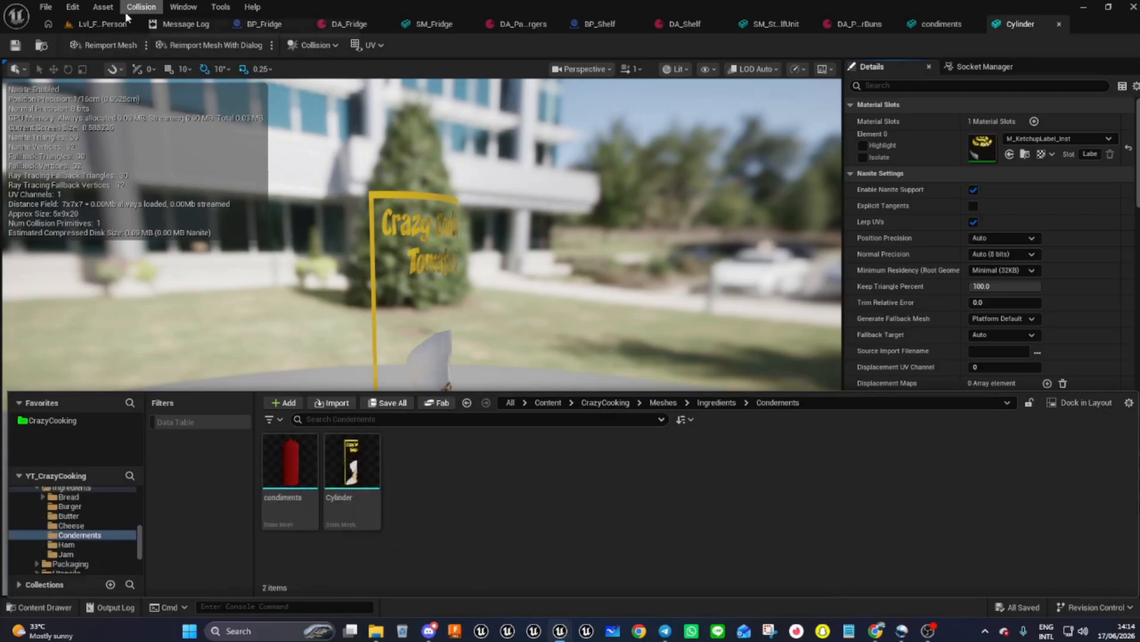
- Place the condiments and Cylinder meshes together on the level's packaging station counter and rotate both about -90° around Z
left_click(102, 23)
left_click(50, 606)
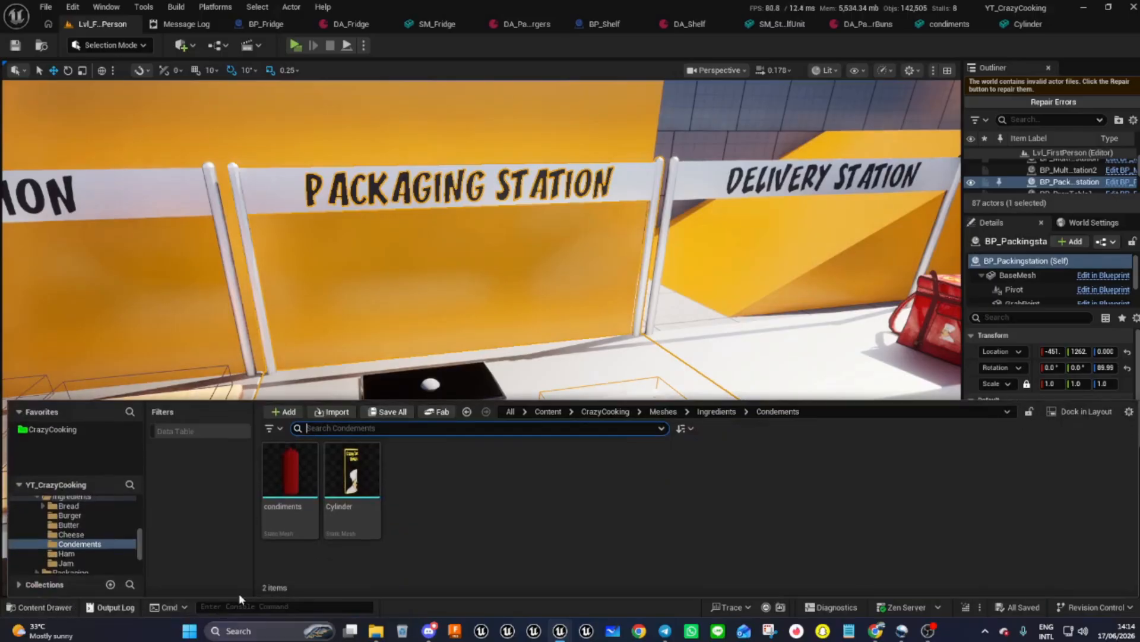
left_click(288, 481)
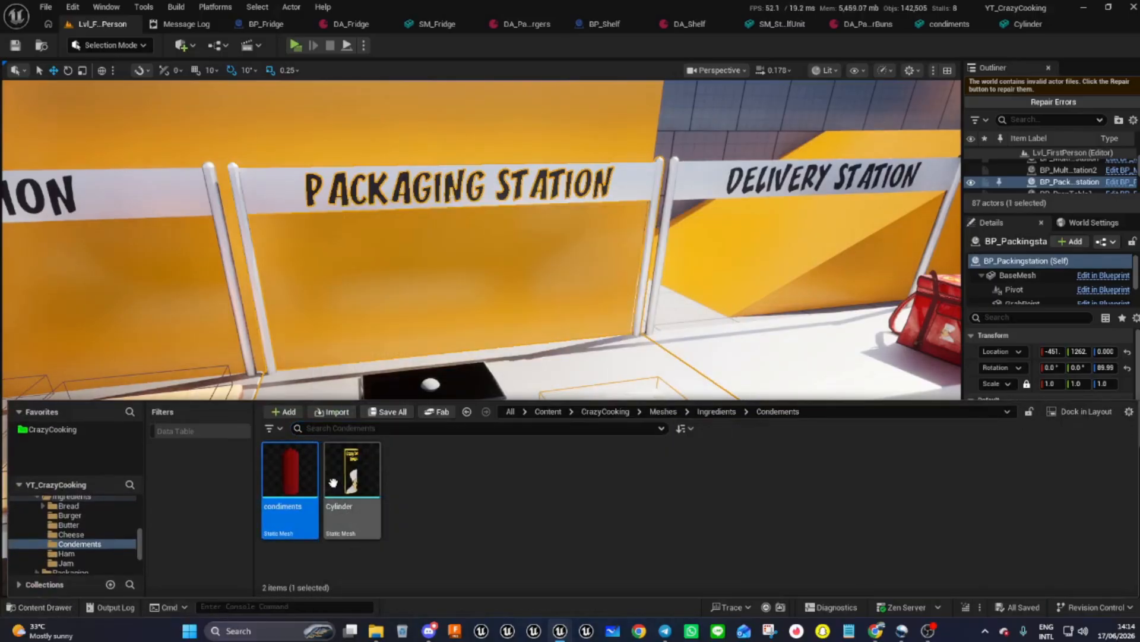
left_click(353, 488, "ctrl")
left_click_drag(352, 488, 360, 426)
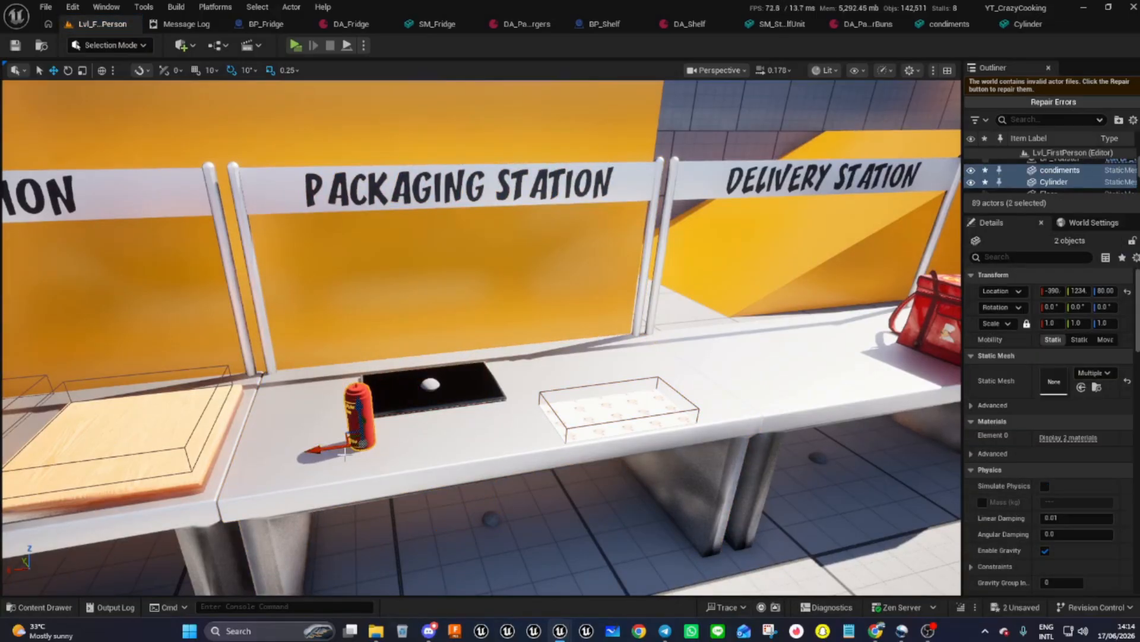
key("e")
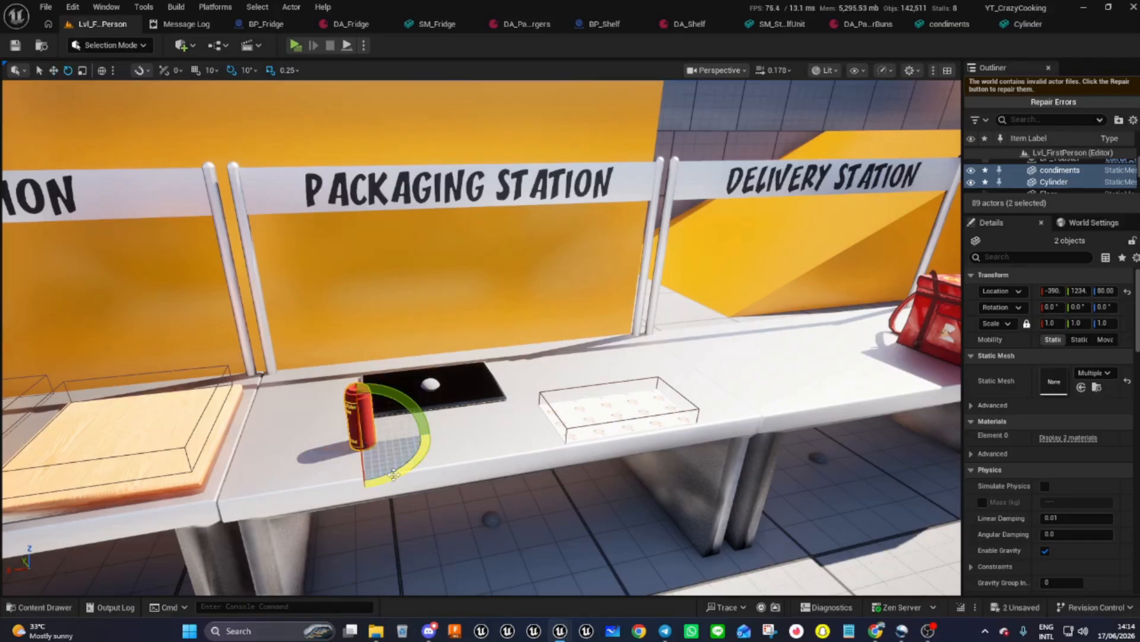
left_click_drag(393, 474, 405, 495)
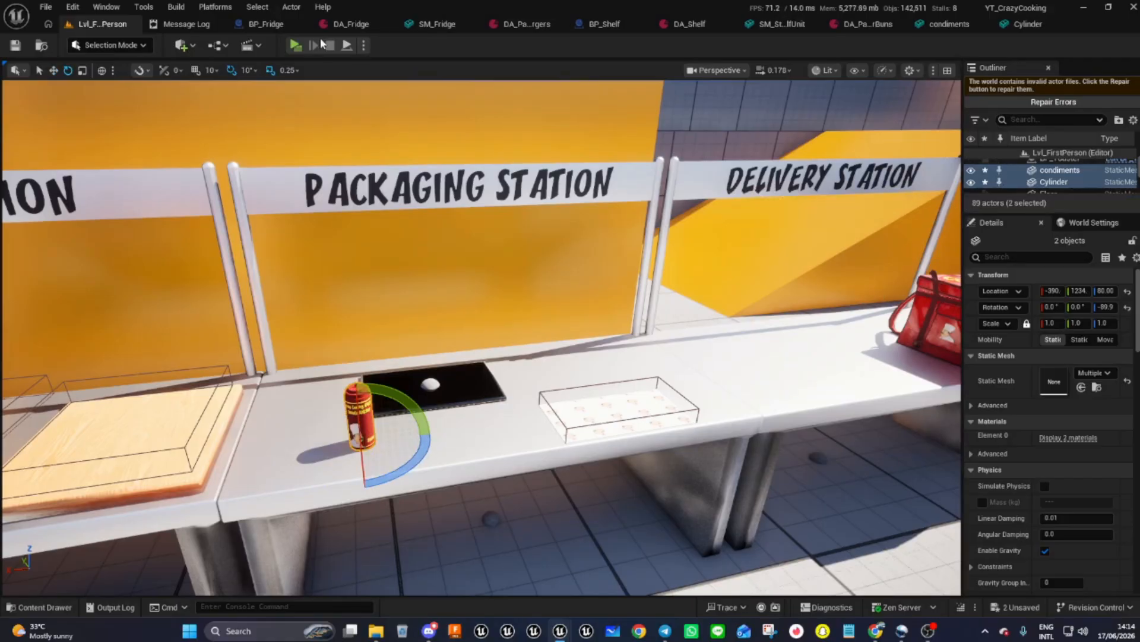
- Merge the two selected actors, choosing CrazyCooking/Meshes/Ingredients/Condements as the destination folder for the merged mesh
left_click(290, 11)
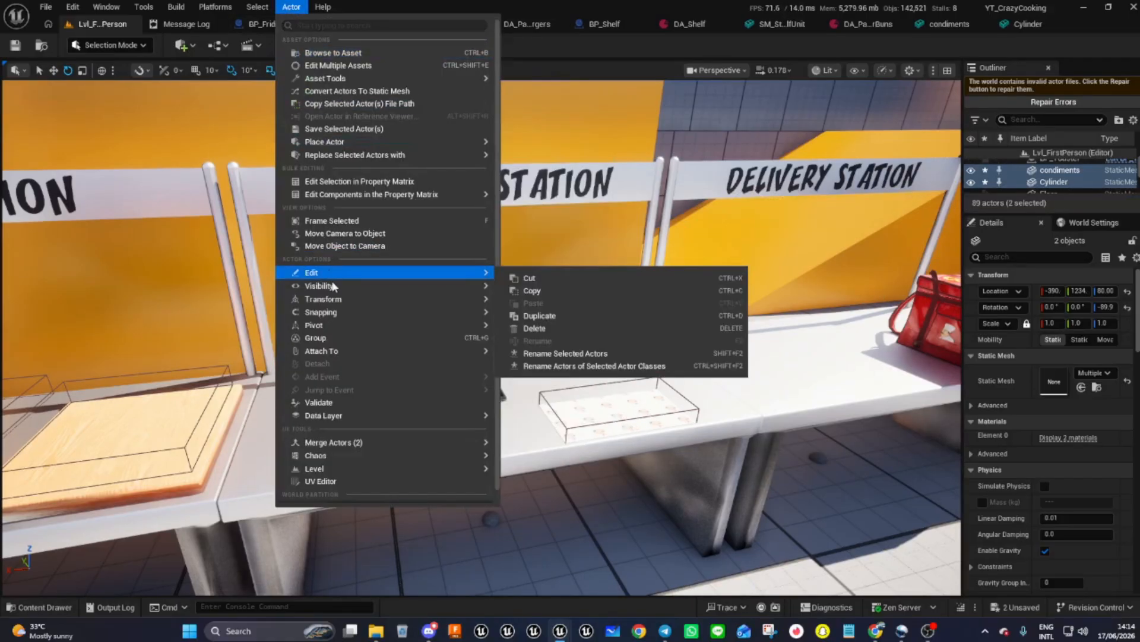
mouse_move(332, 442)
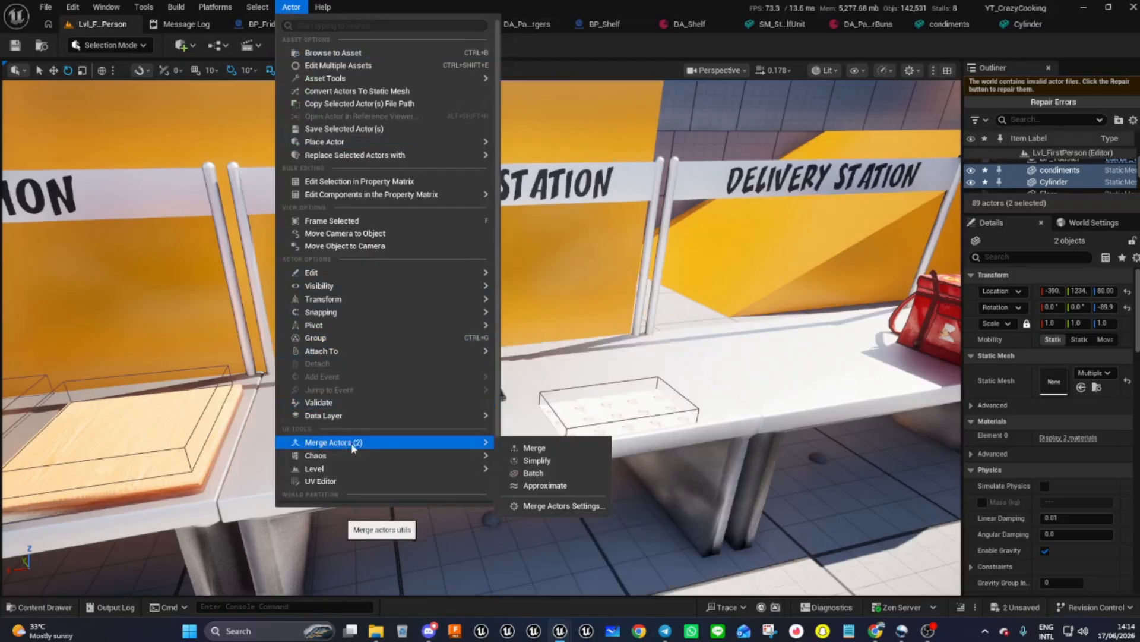
left_click(529, 449)
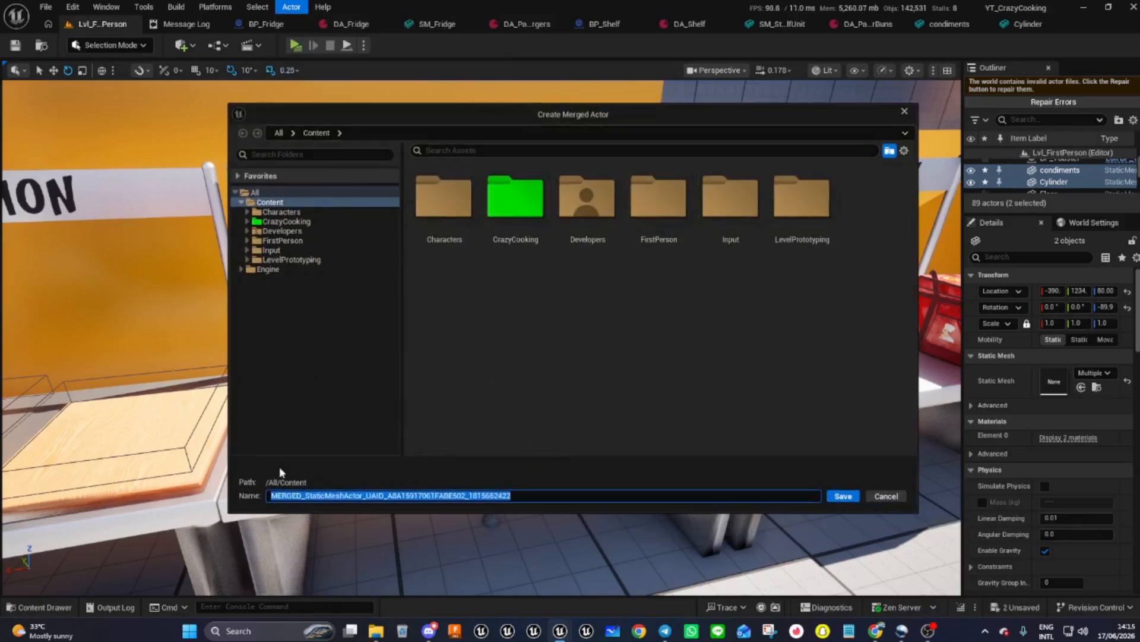
double_click(515, 196)
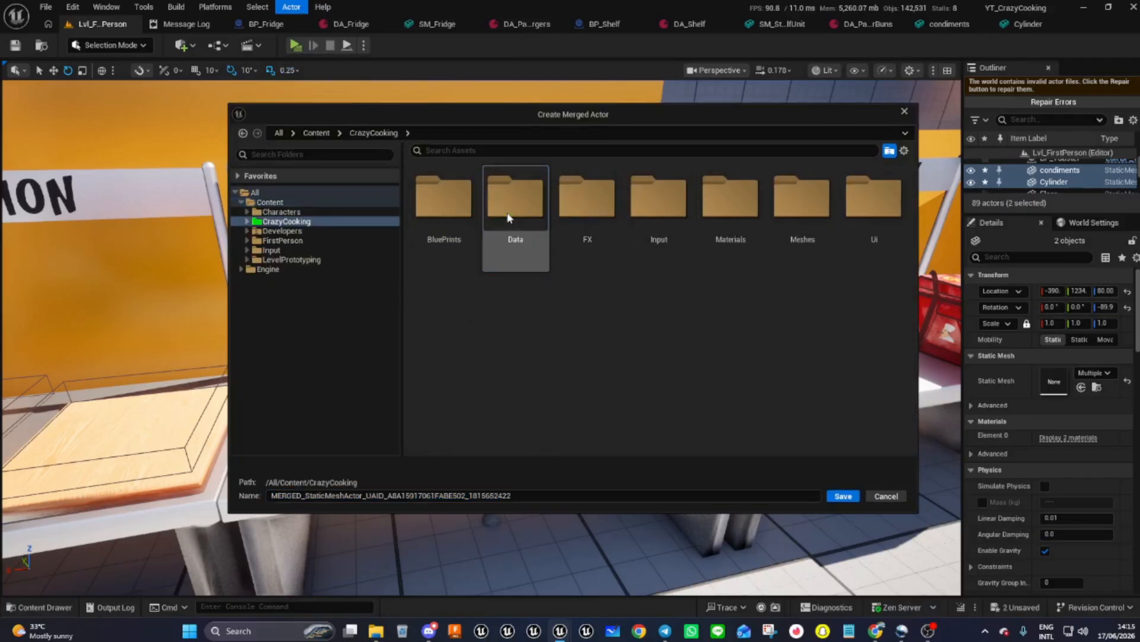
double_click(794, 190)
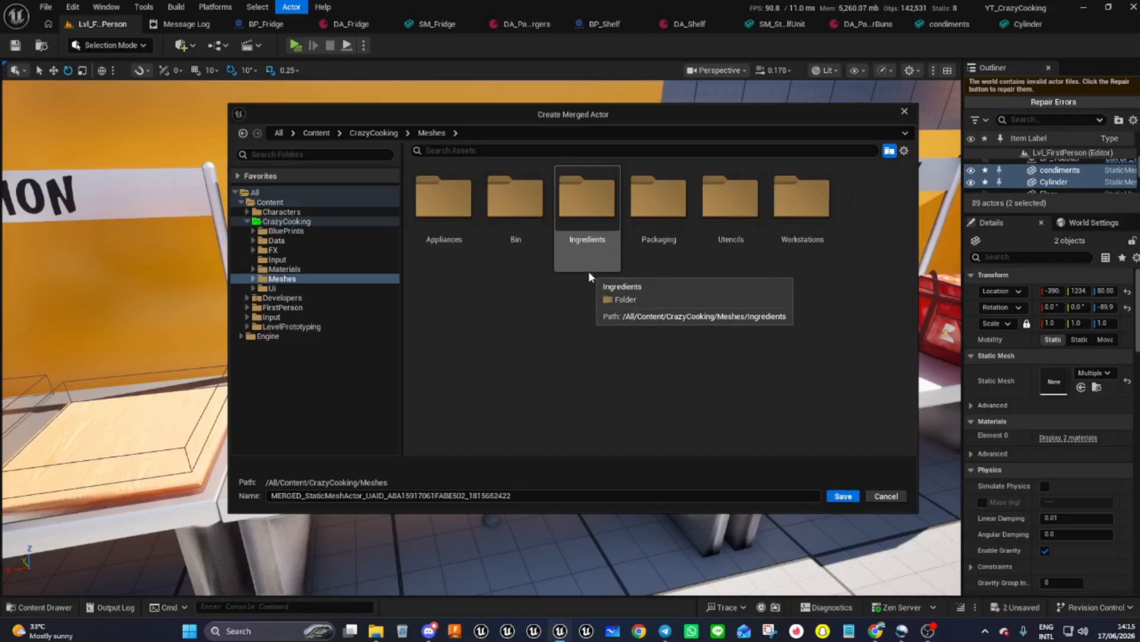
double_click(603, 248)
double_click(730, 202)
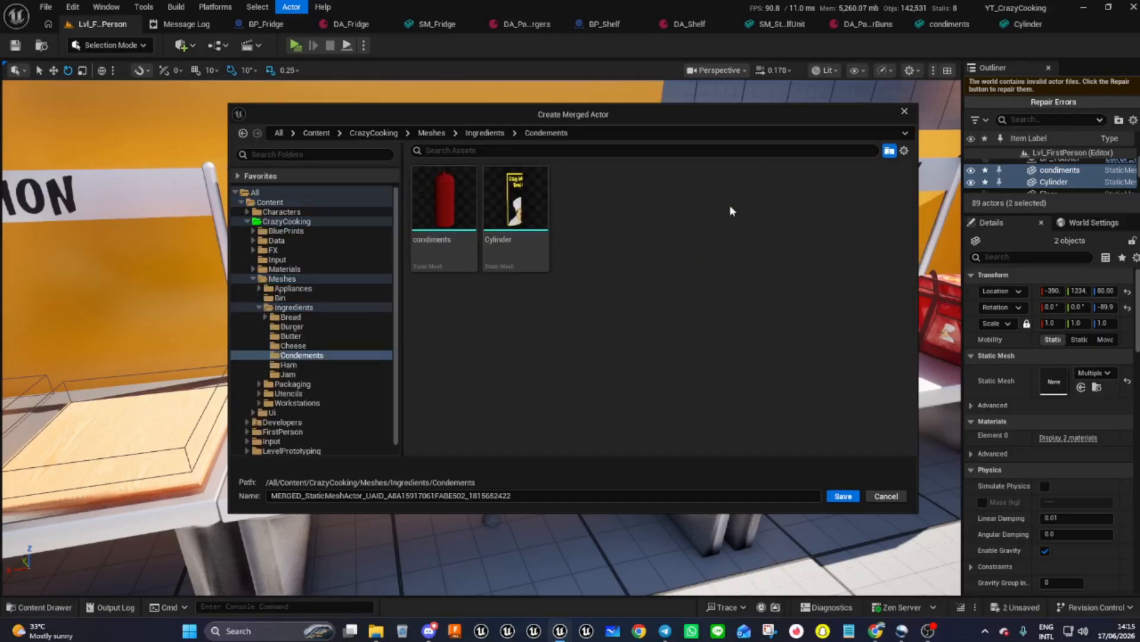
- Name the merged mesh SM_FullCondementsBottle and save it
left_click(453, 495)
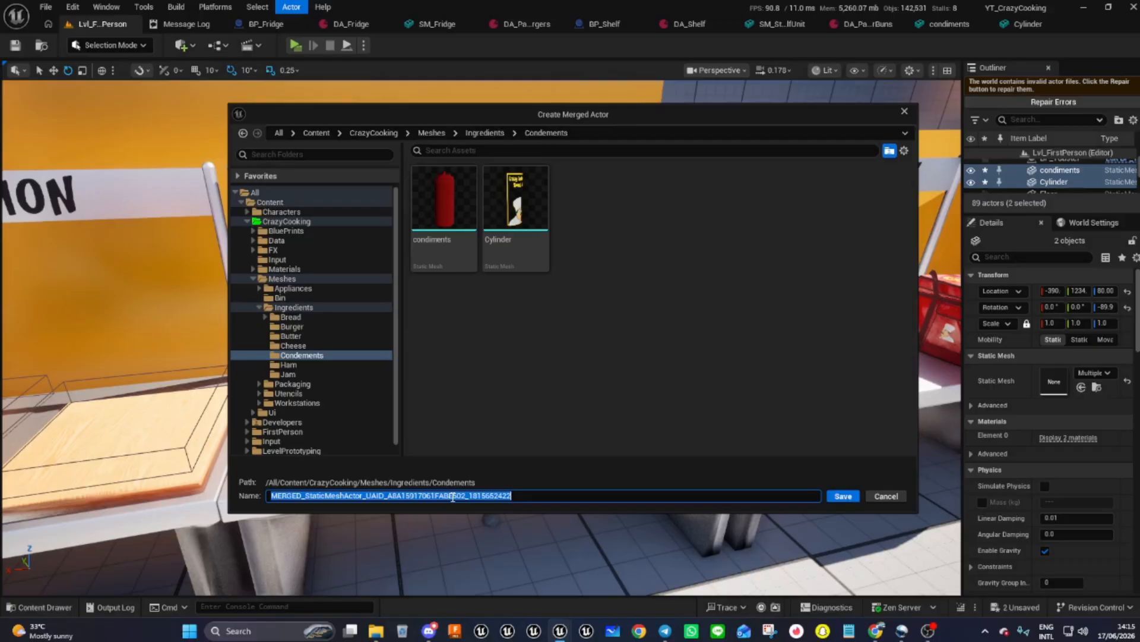
type("Merged")
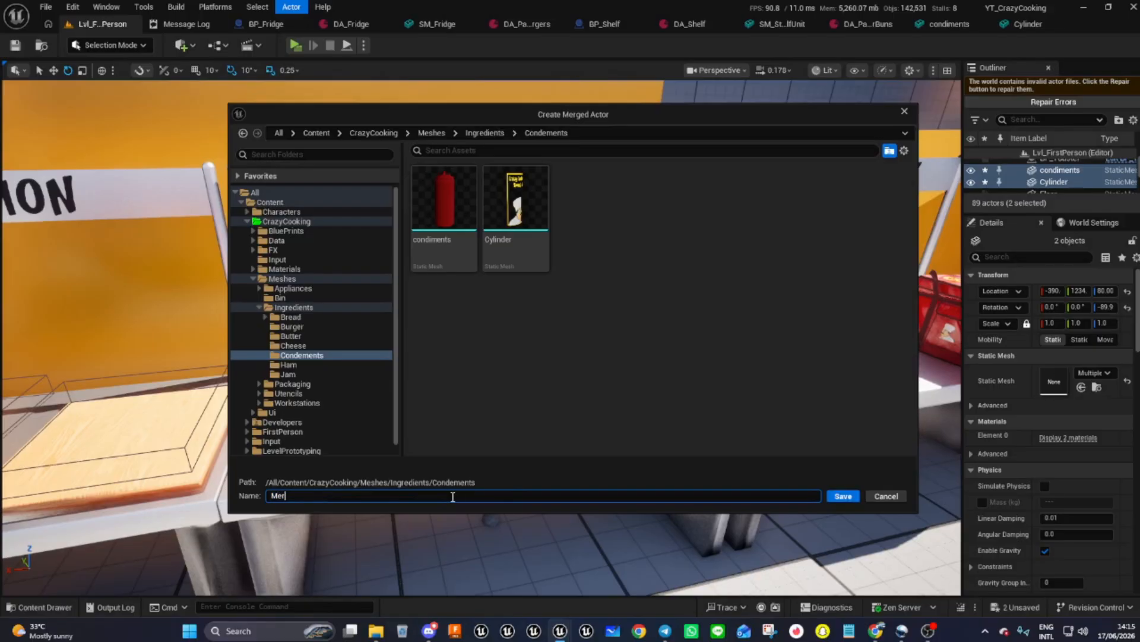
key("BackSpace")
key("BackSpace")
key("BackSpace")
key("BackSpace")
key("BackSpace")
key("BackSpace")
type("FullBott")
key("Left")
type("Condements")
key("Return")
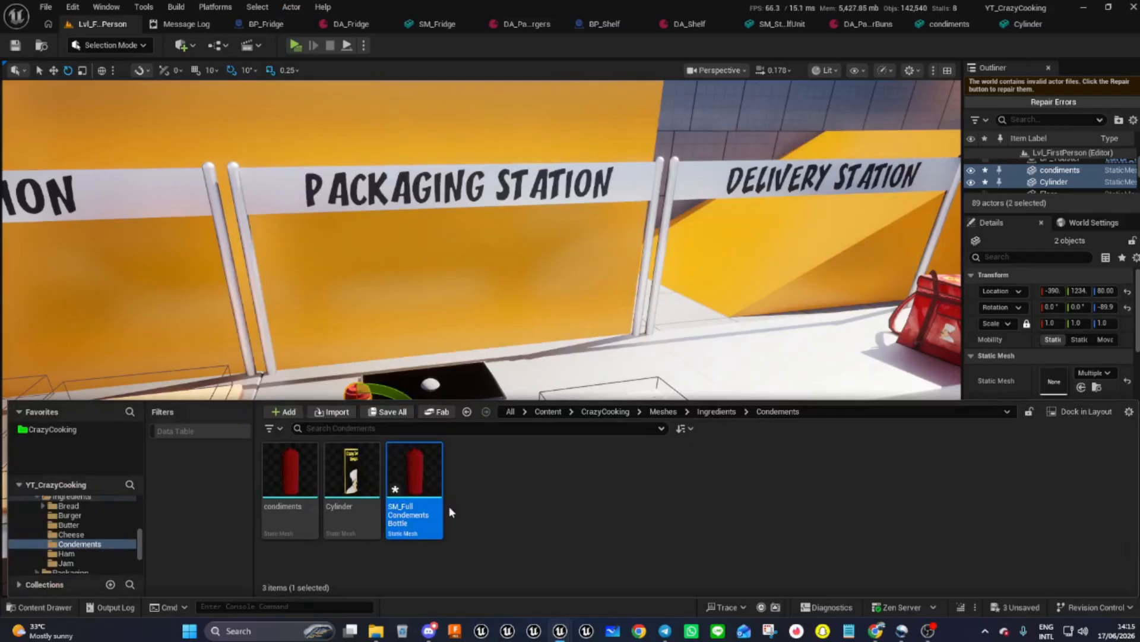
- Rotate the SM_FullCondementsBottle thumbnail so its label faces front, and save all unsaved content
mouse_move(416, 483)
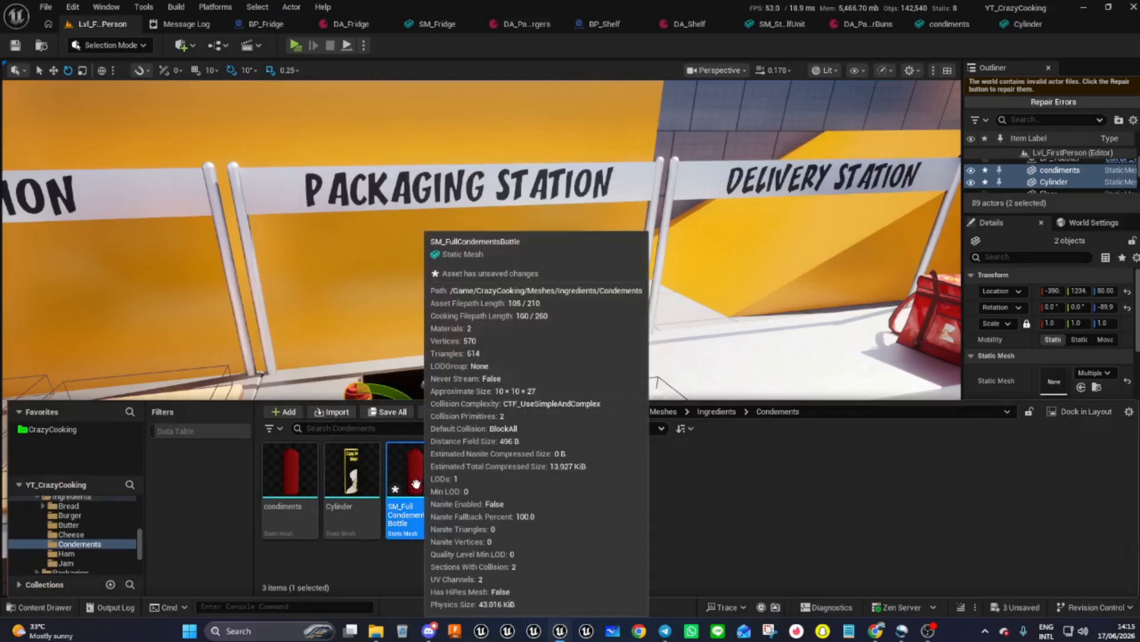
left_click(1128, 412)
left_click(1056, 533)
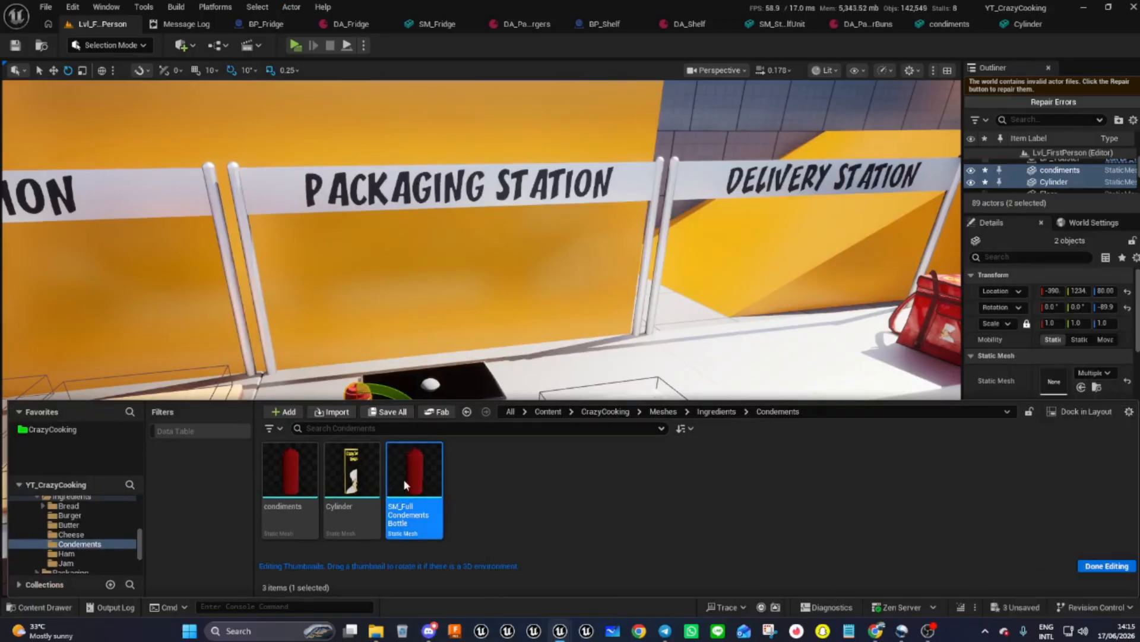
left_click_drag(411, 482, 463, 483)
left_click(1109, 566)
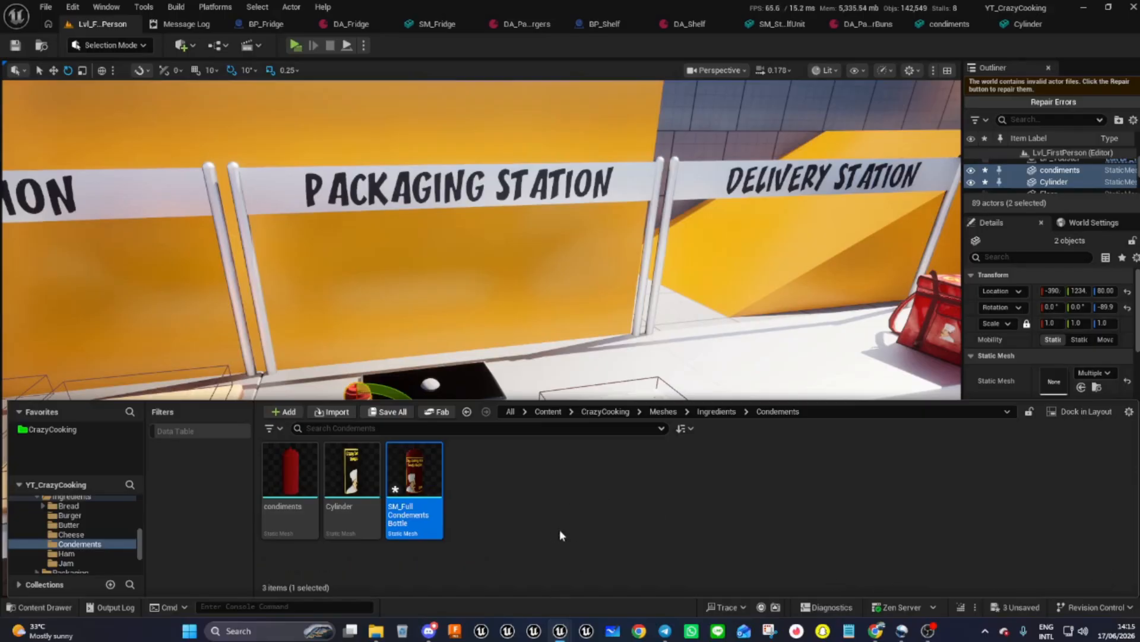
left_click(1017, 606)
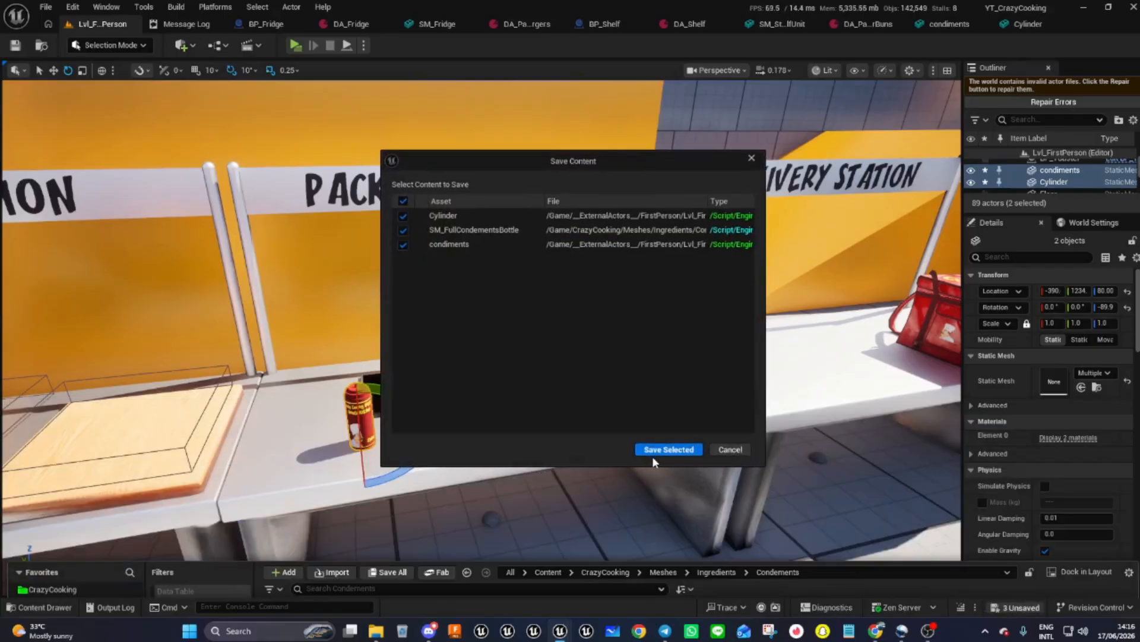
left_click(658, 452)
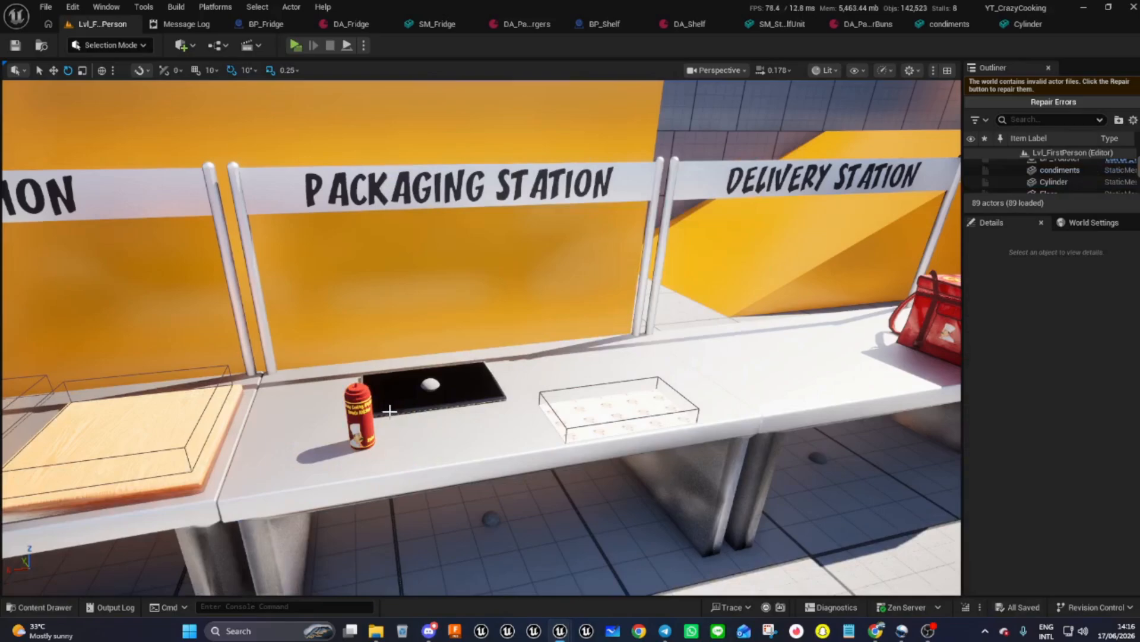
- Delete the condiments and Cylinder actors from the level and save the changes
left_click(361, 419)
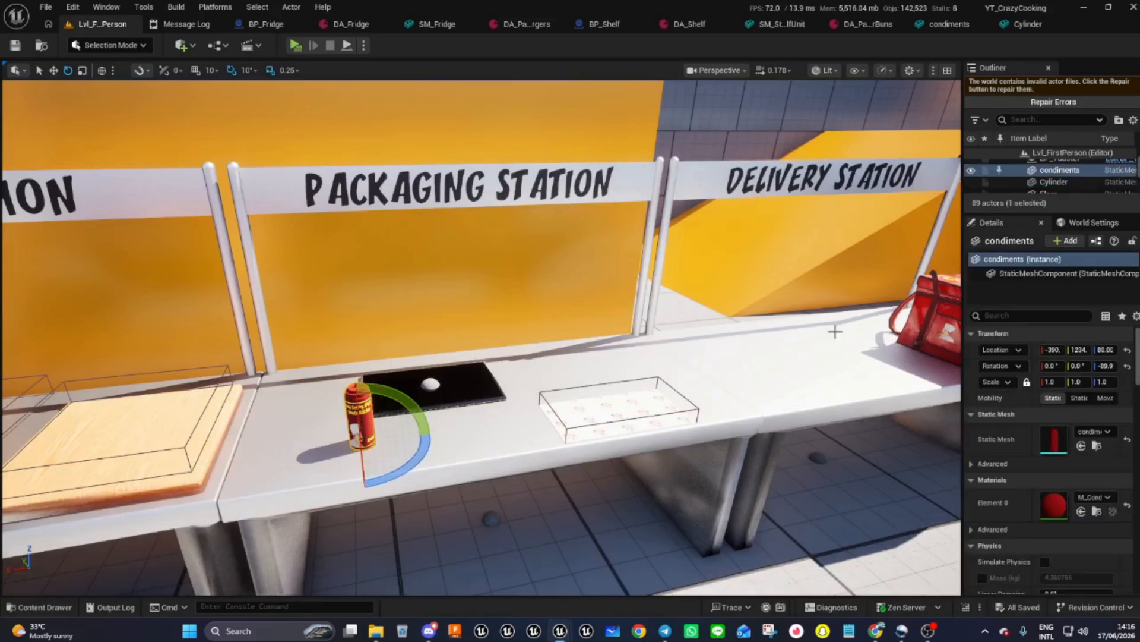
left_click(1041, 183, "ctrl")
key("Delete")
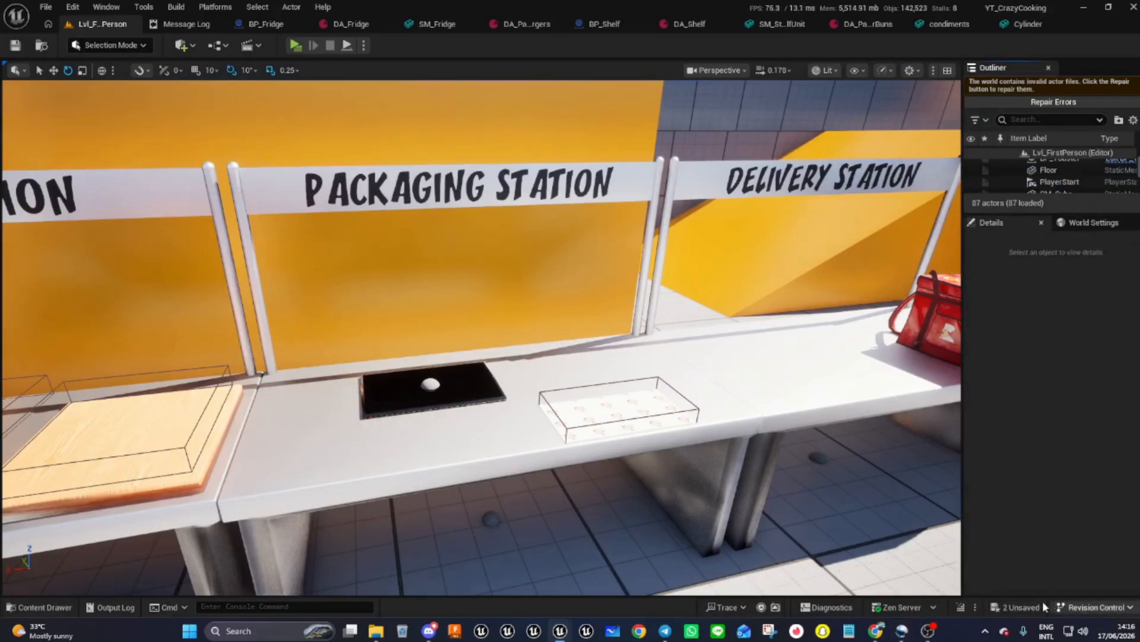
left_click(1004, 609)
left_click(658, 452)
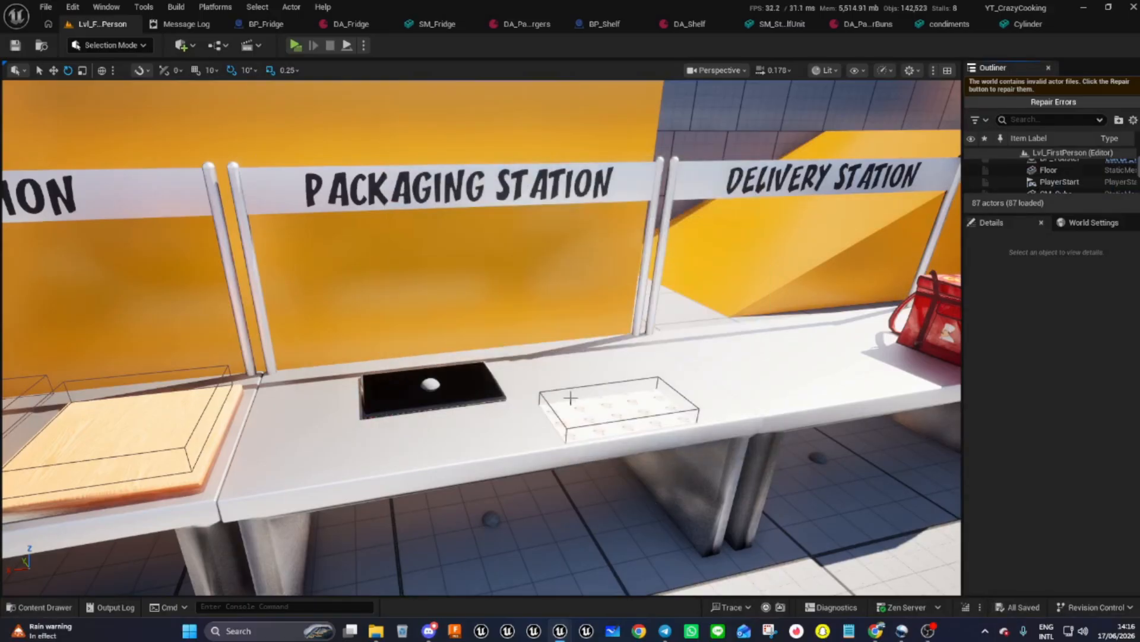
- Create a folder named Decals inside CrazyCooking/Materials/Textures
left_click_drag(667, 480, 668, 452)
right_click_drag(667, 451, 676, 436)
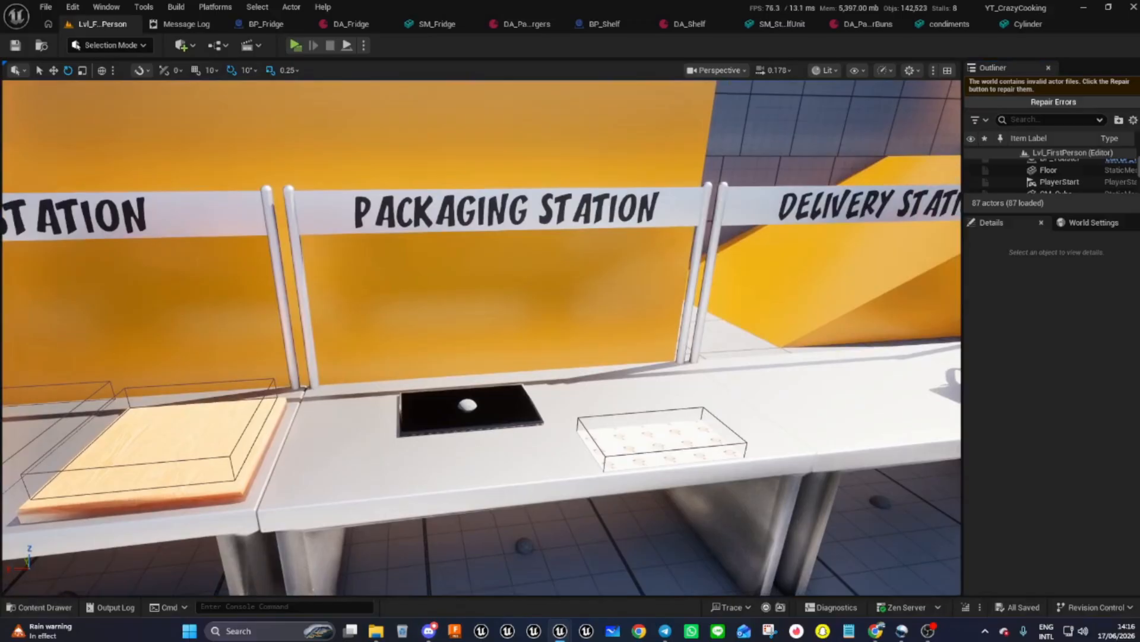
left_click(31, 606)
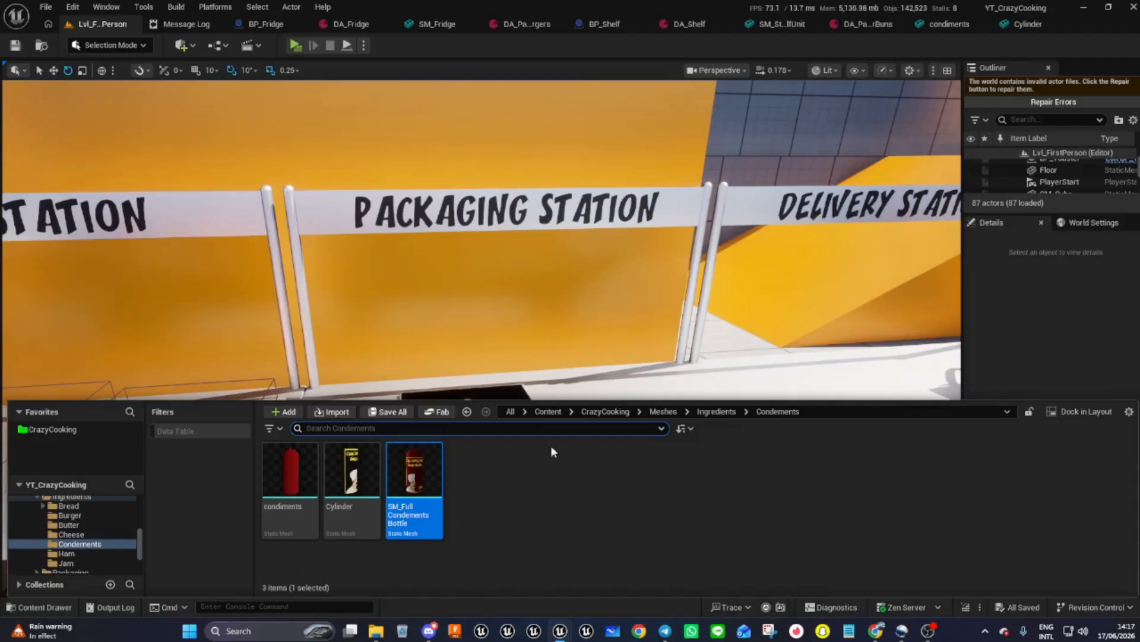
left_click(605, 413)
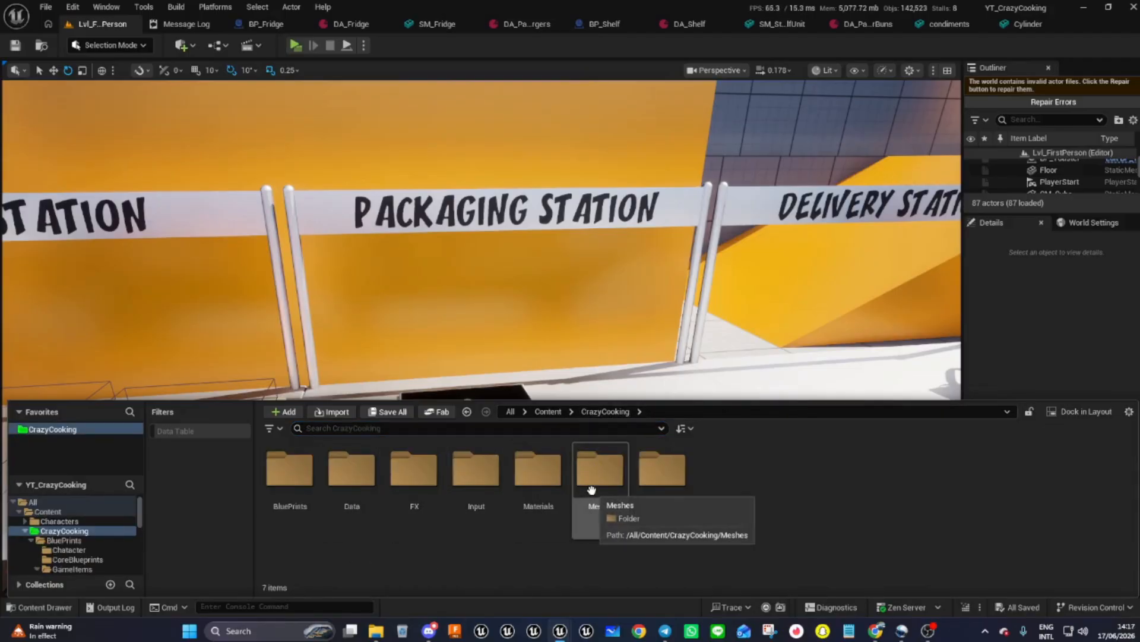
double_click(535, 493)
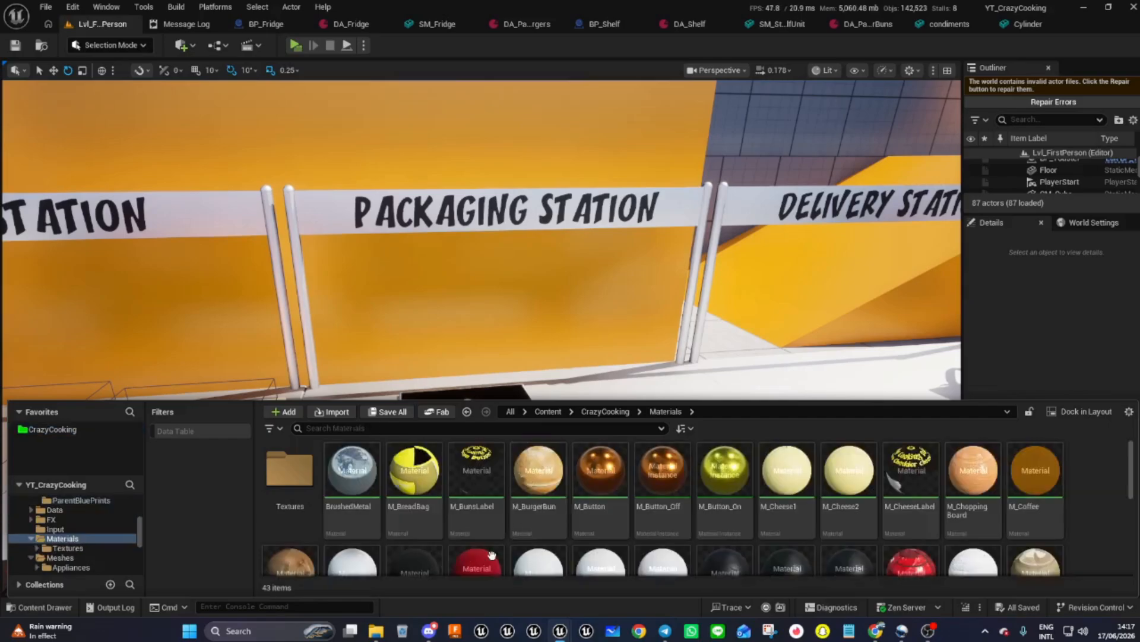
double_click(299, 477)
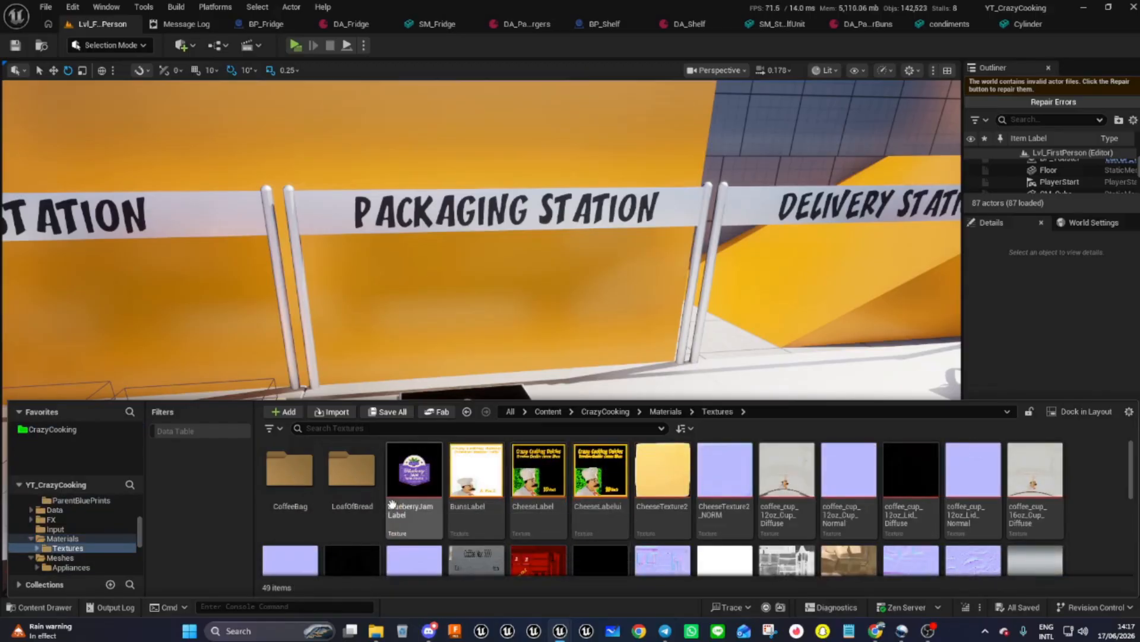
scroll(389, 502, "down", 3)
scroll(392, 505, "up", 5)
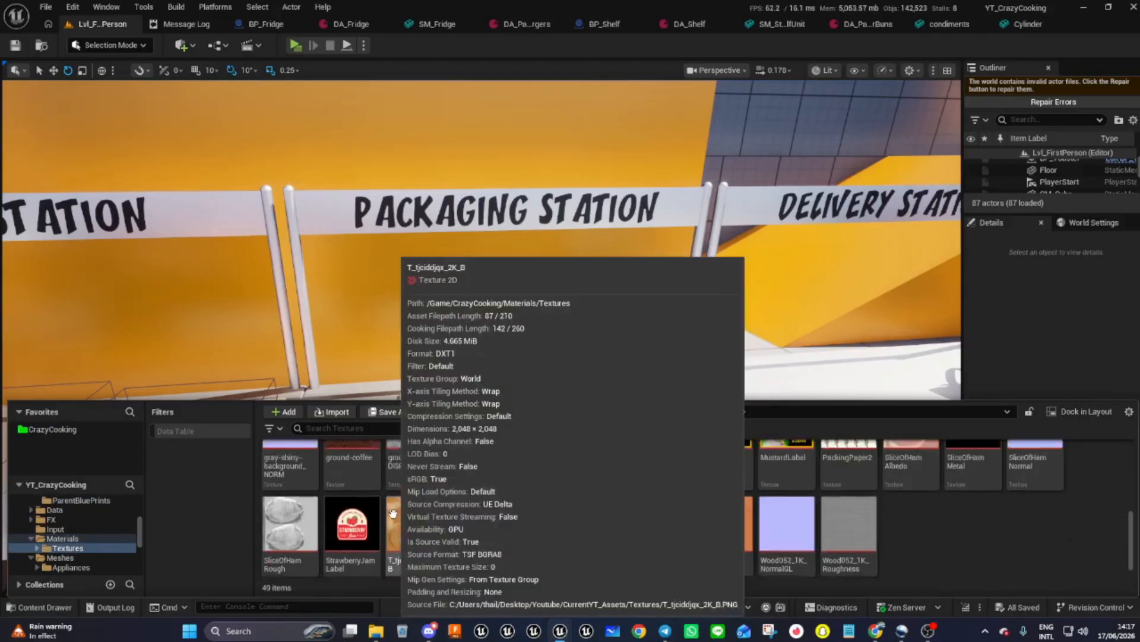
scroll(393, 512, "down", 5)
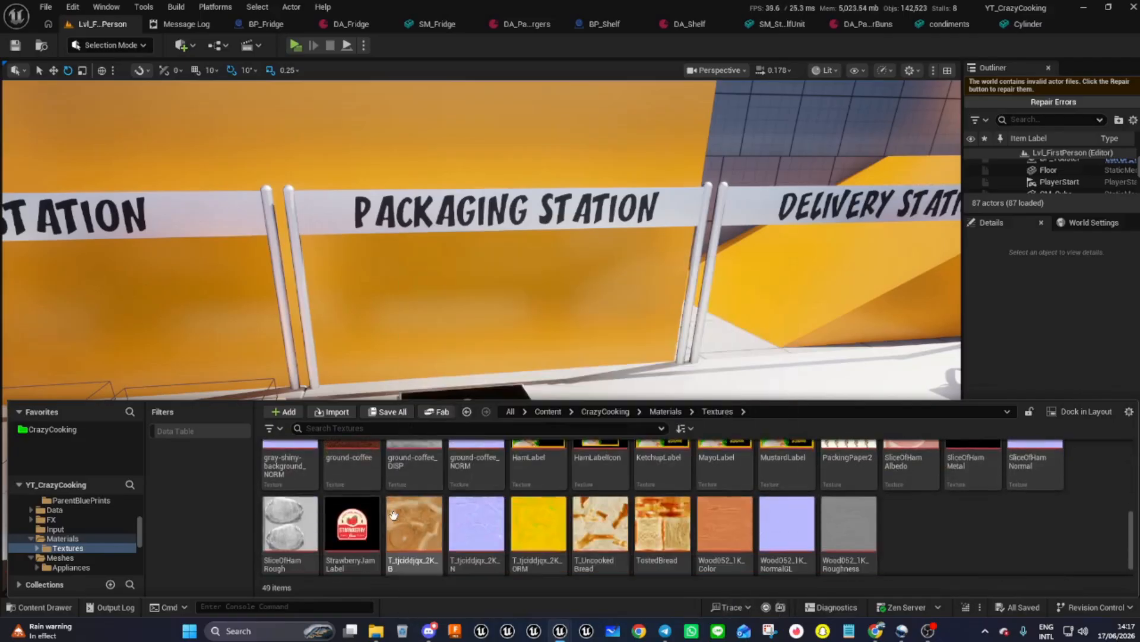
right_click(943, 528)
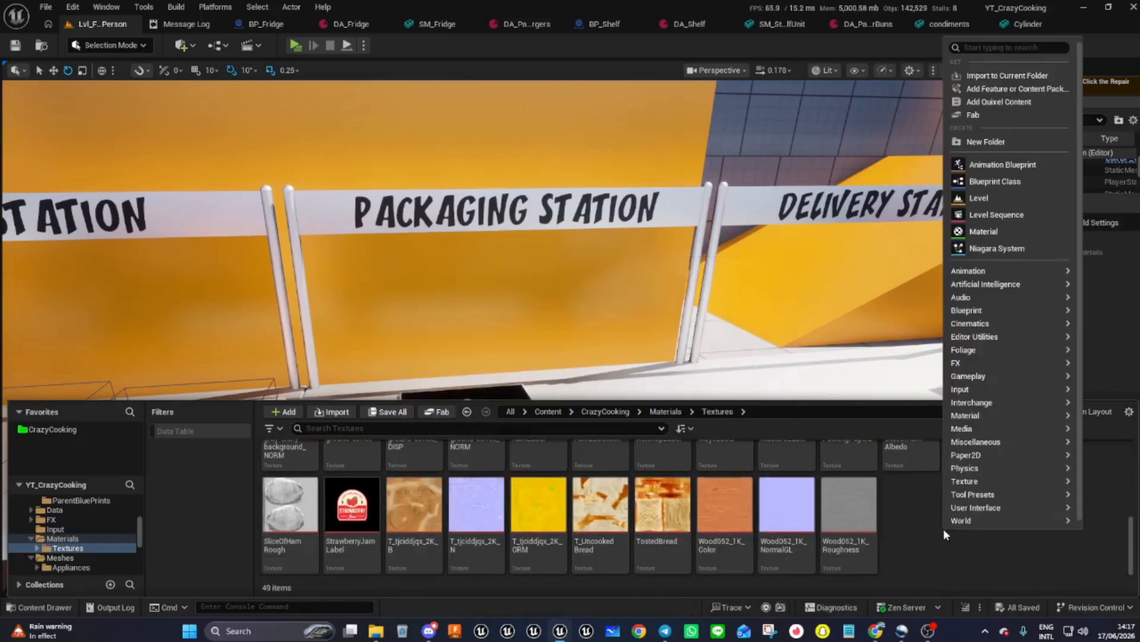
left_click(982, 142)
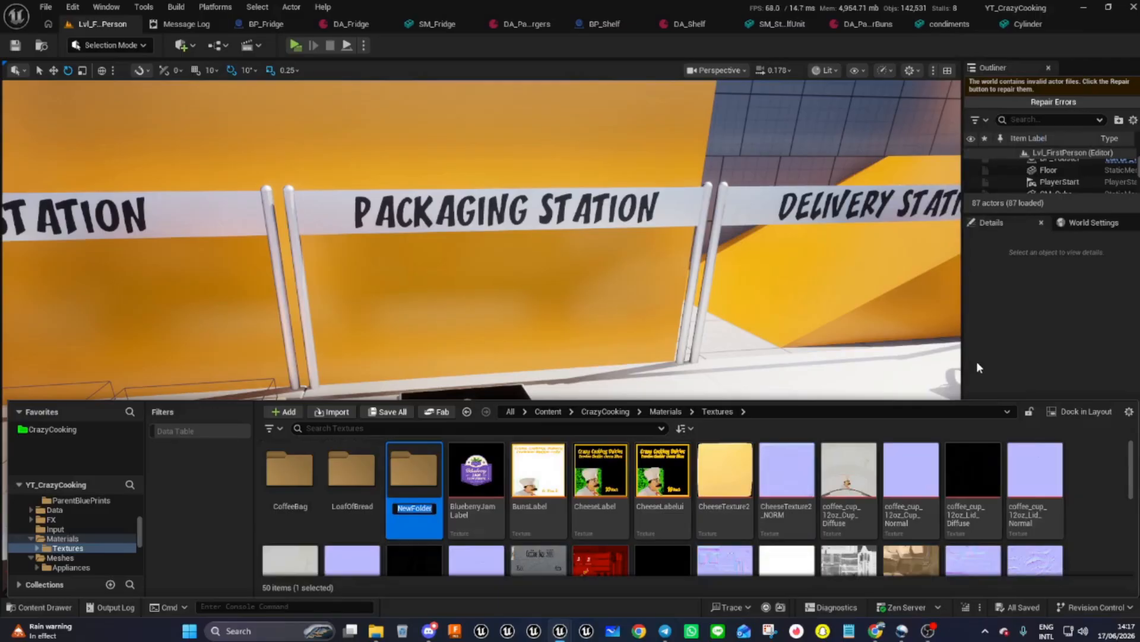
type("Decals")
key("Return")
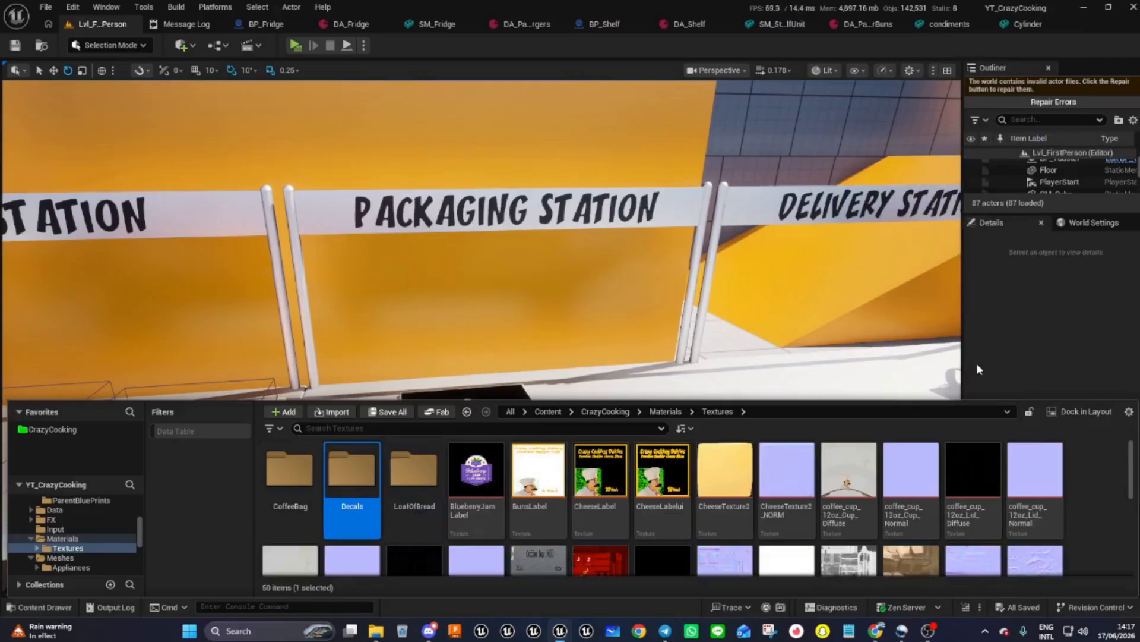
- Import the textures Ketchup1, Ketchup2, Ketchup3, Mayo1, Mayo2 and Mustard1 into the Decals folder
double_click(371, 480)
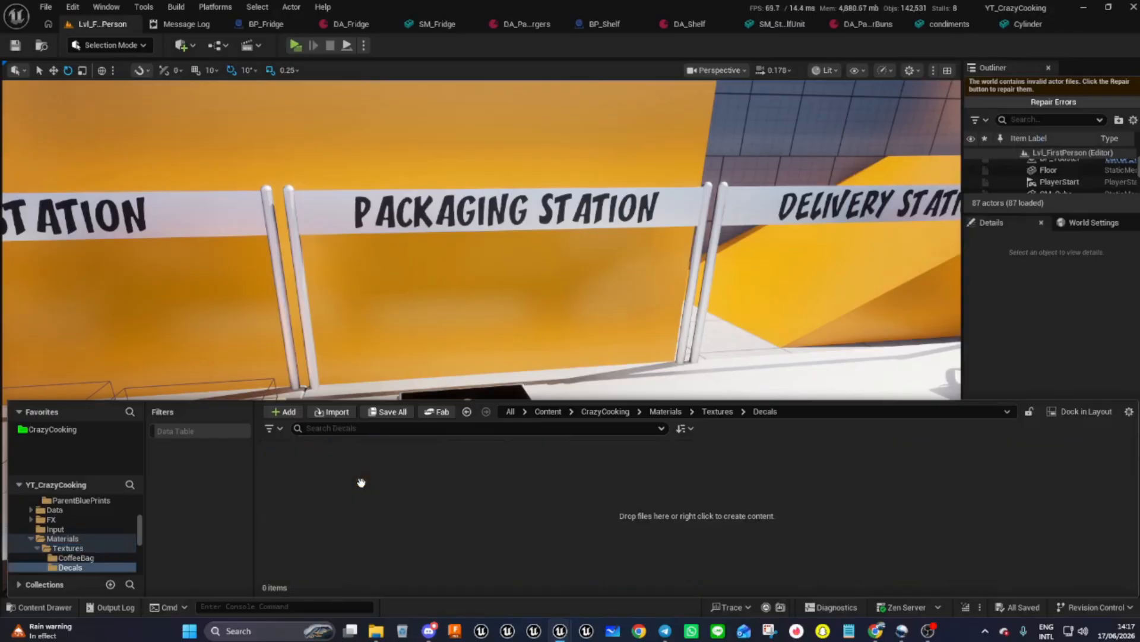
right_click(451, 486)
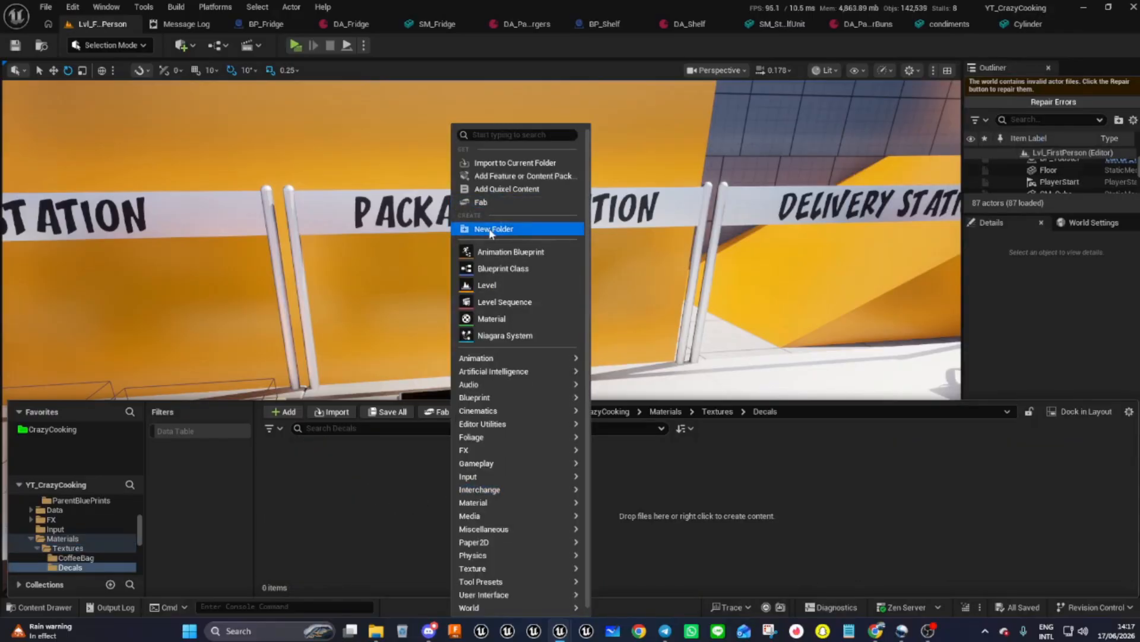
left_click(512, 165)
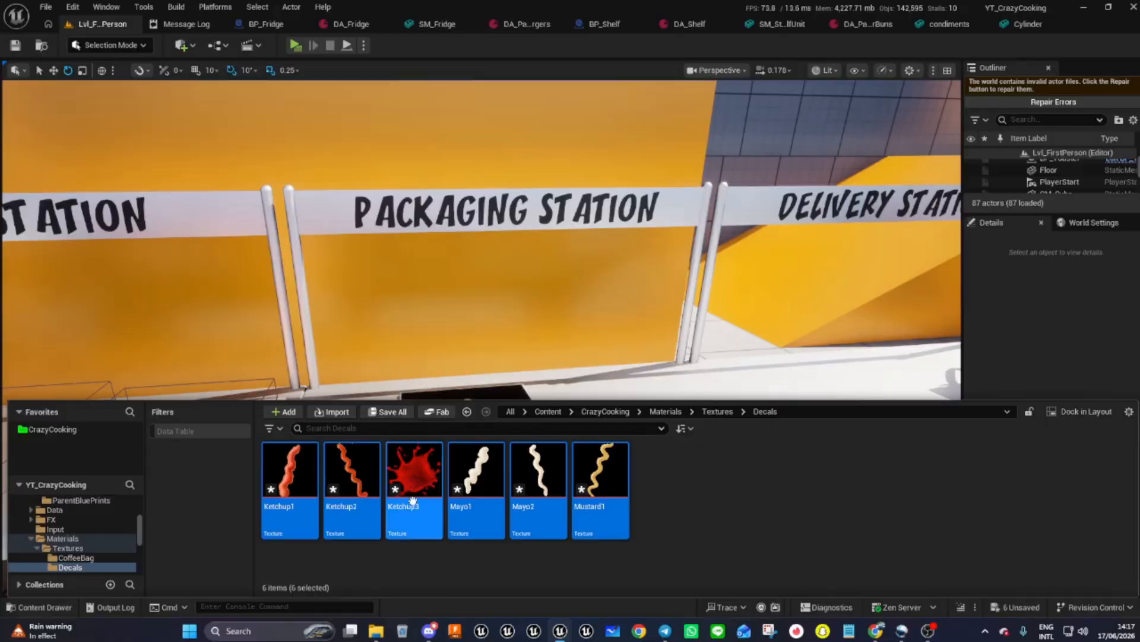
mouse_move(417, 476)
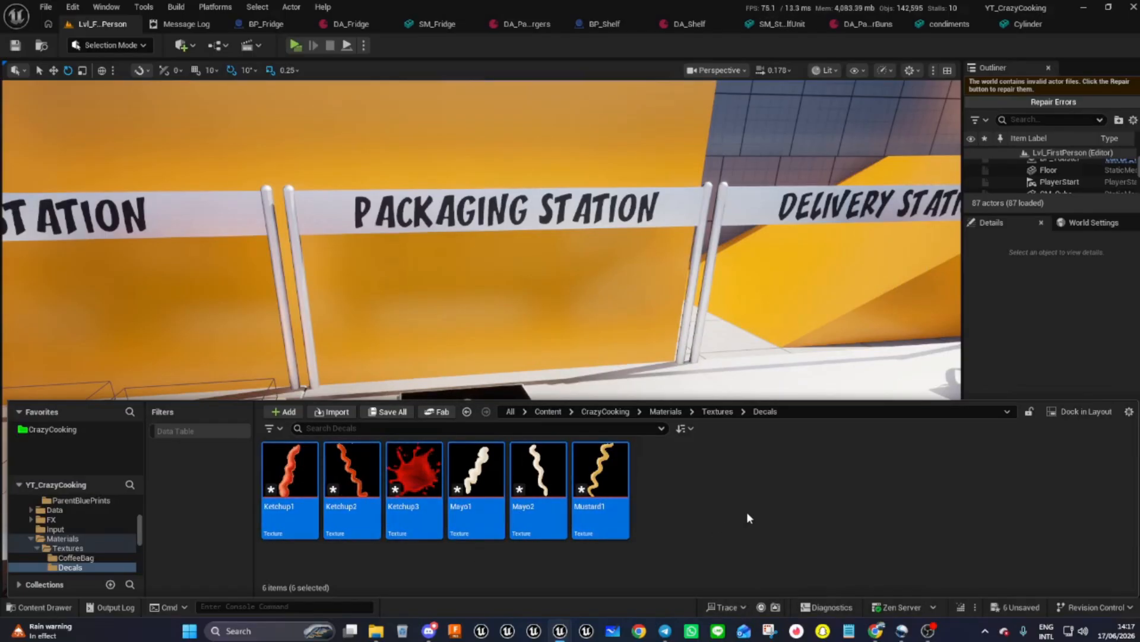
left_click(1017, 606)
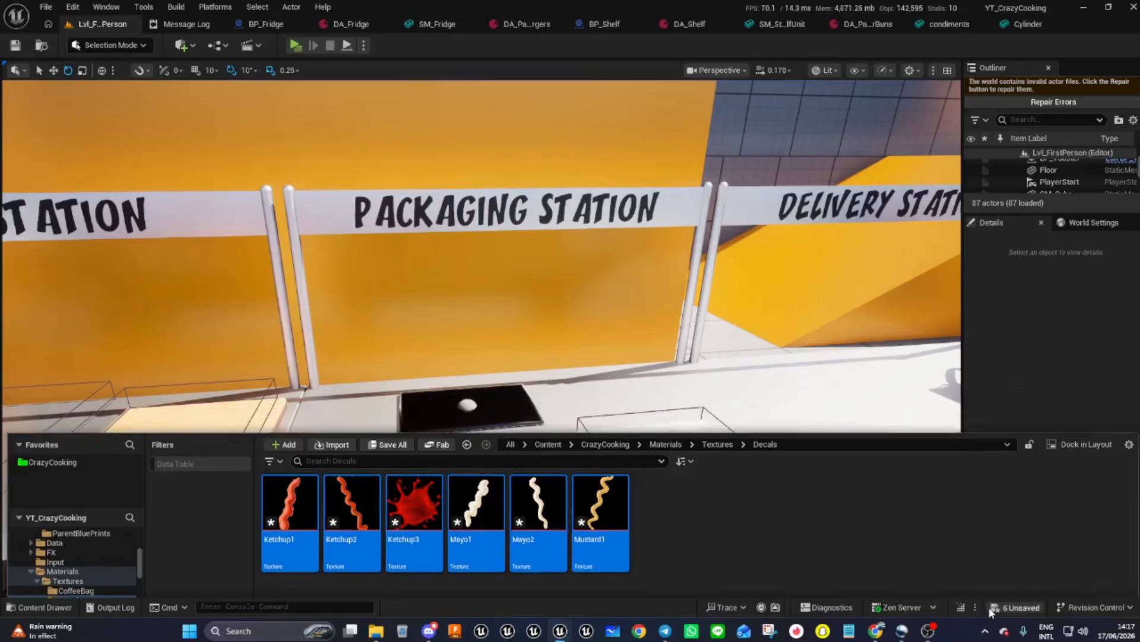
left_click(638, 450)
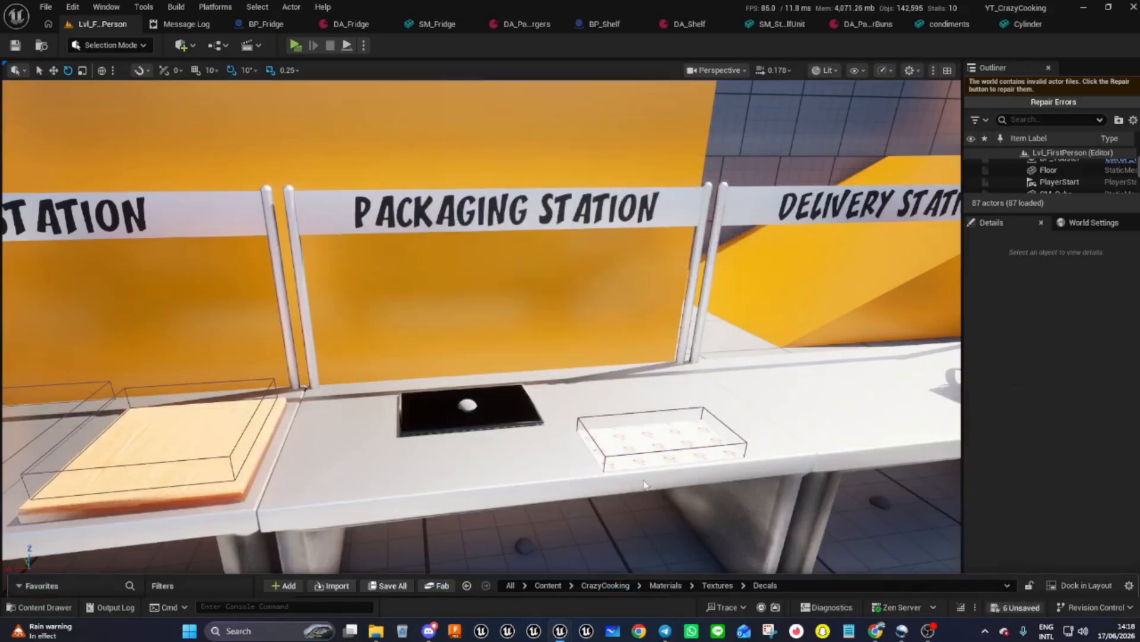
left_click(49, 611)
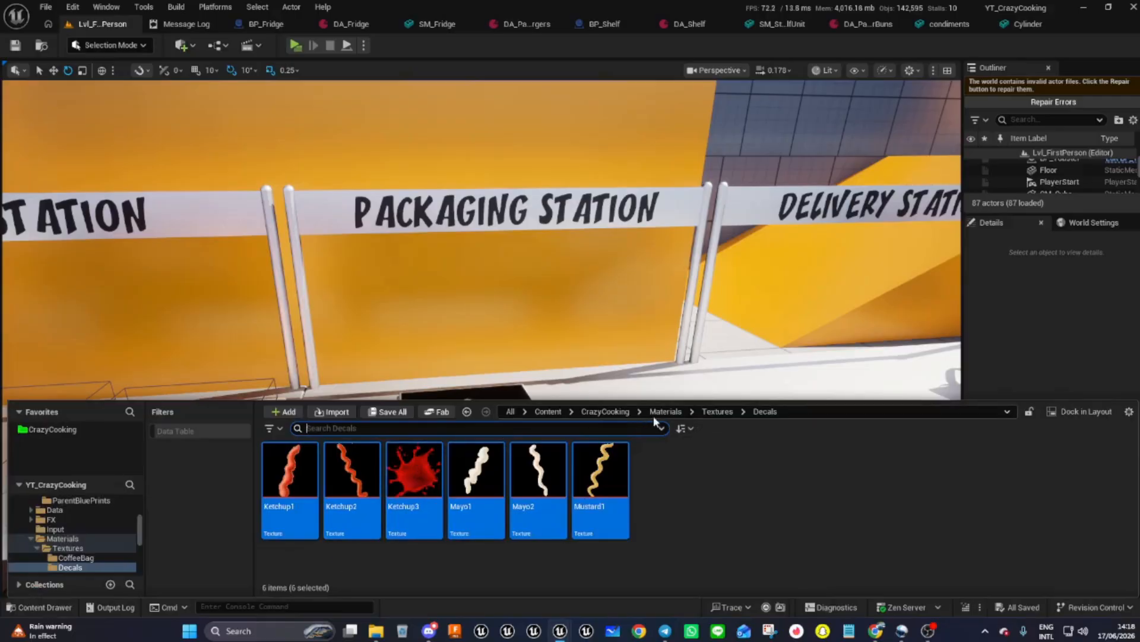
- Create a folder named DecalMat inside CrazyCooking/FX/VFX
left_click(676, 413)
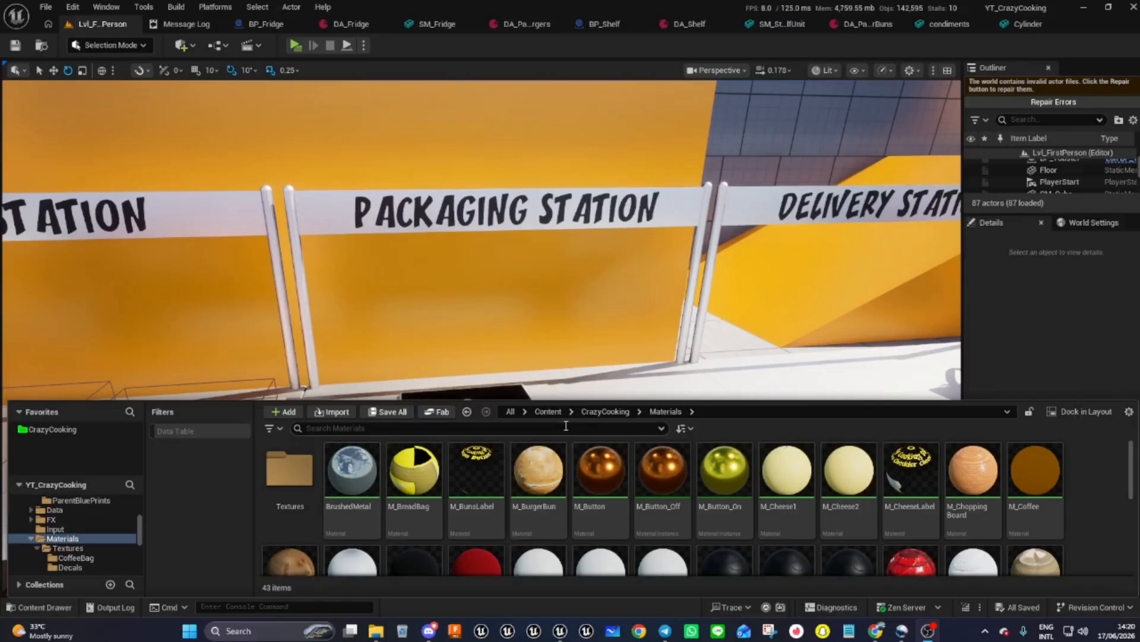
left_click(599, 411)
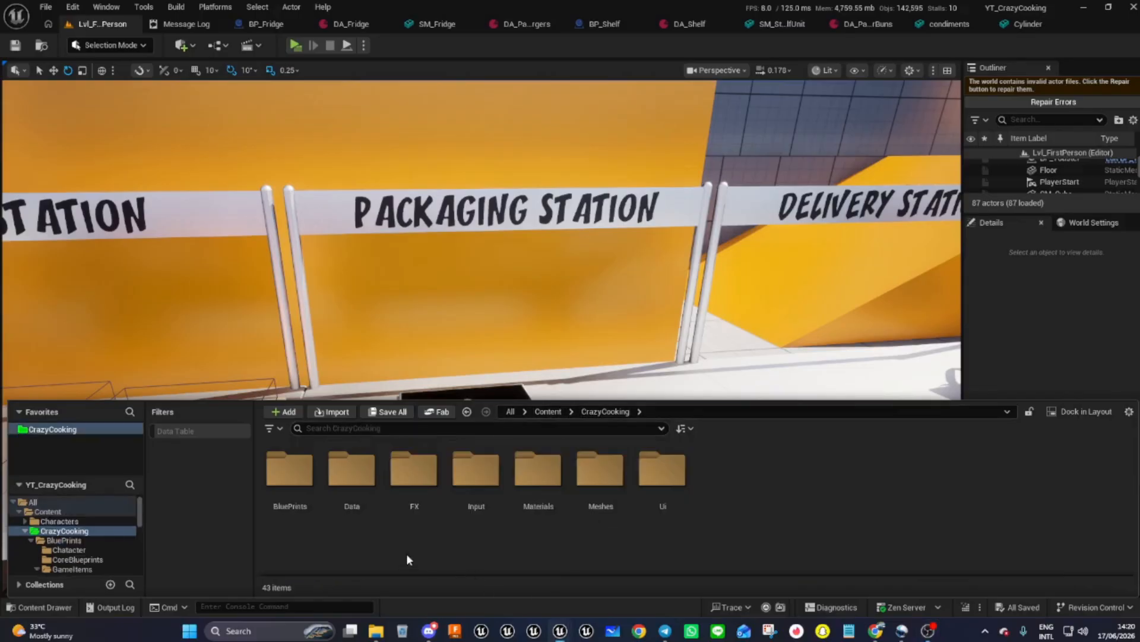
double_click(422, 493)
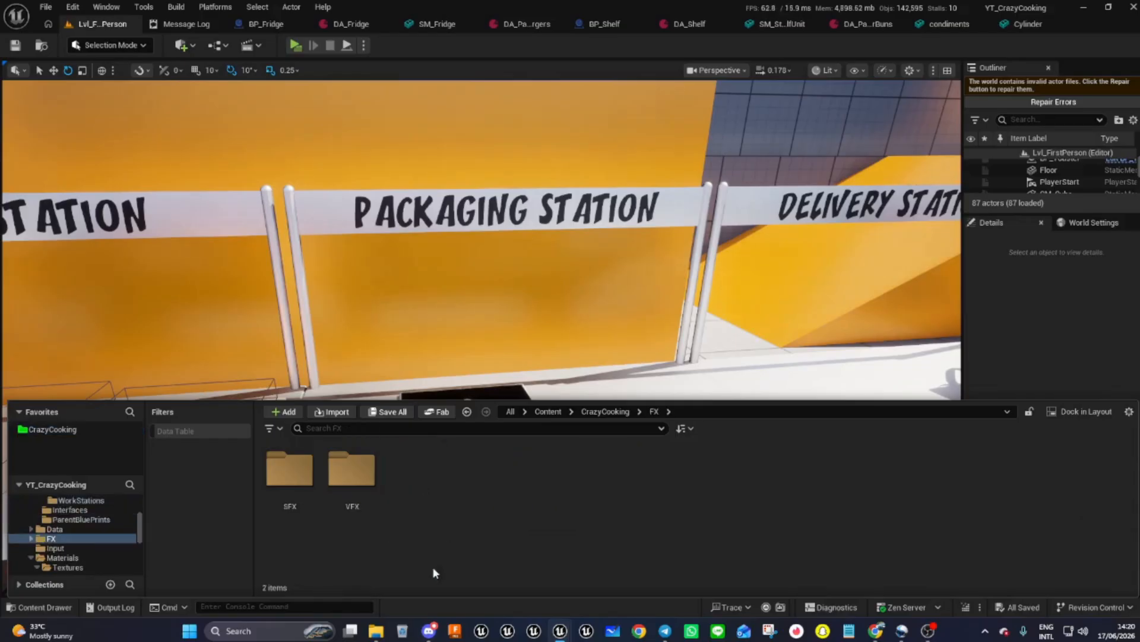
double_click(361, 475)
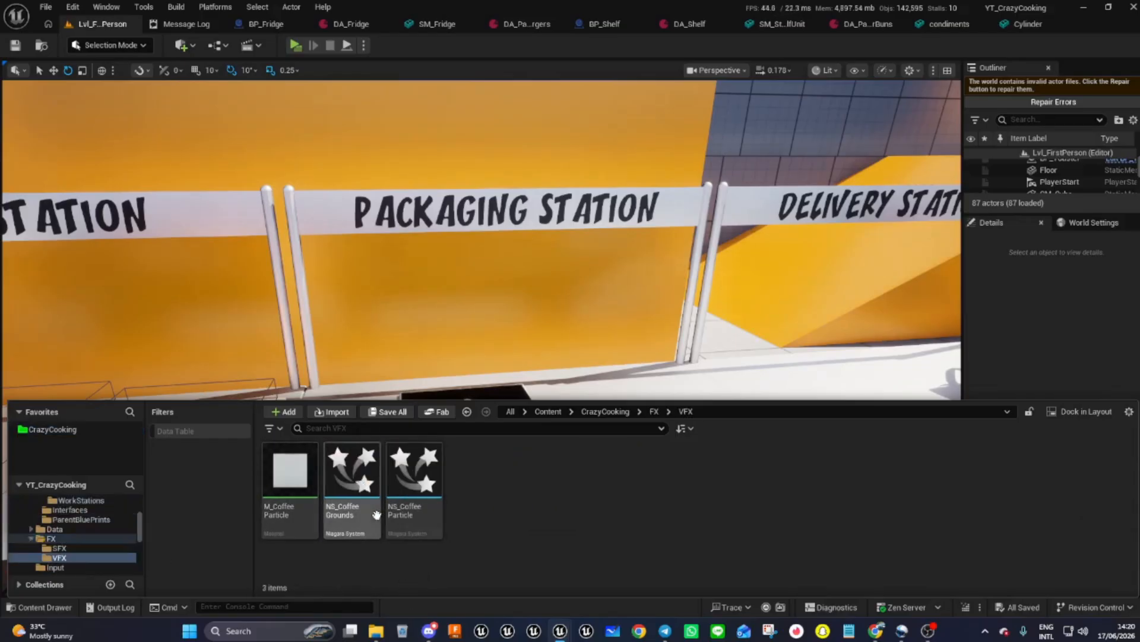
right_click(529, 475)
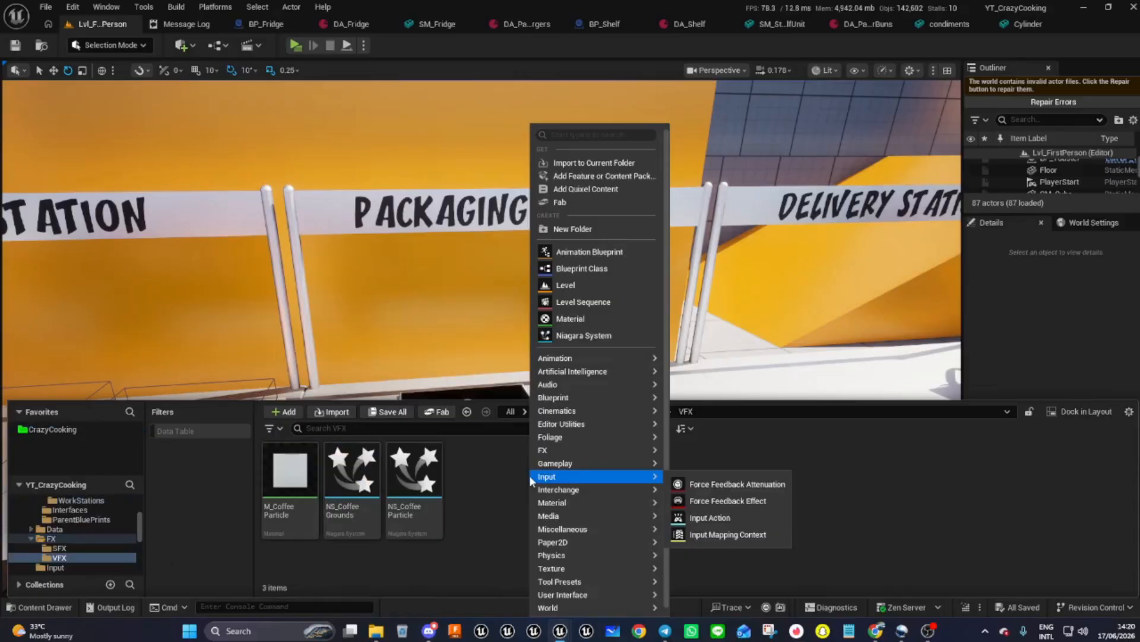
left_click(555, 231)
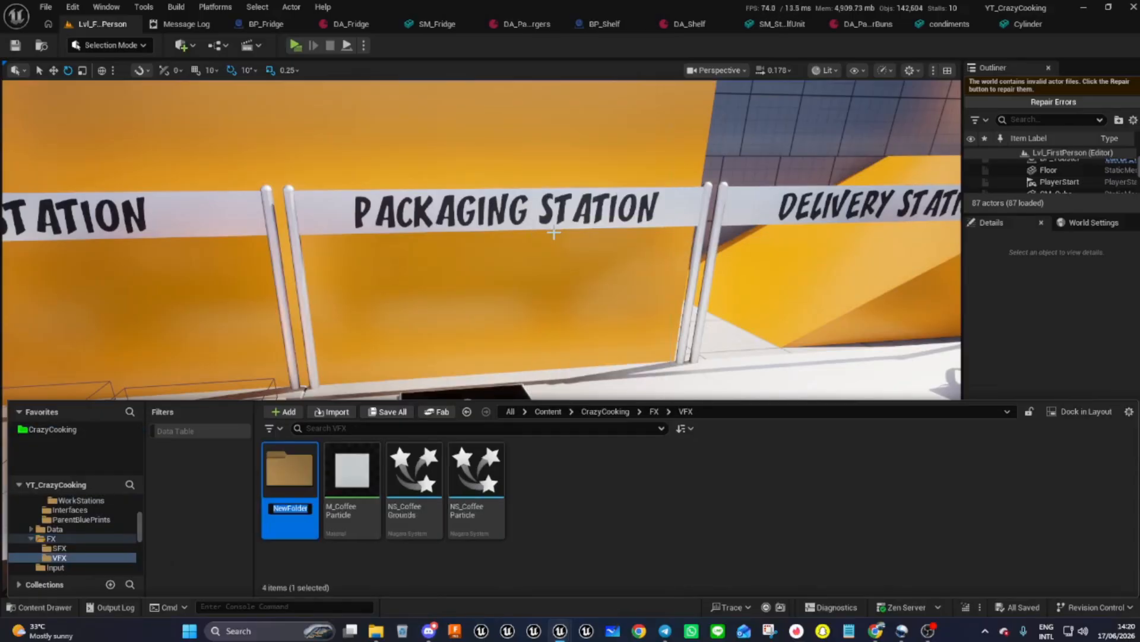
type("DecalMat")
key("Return")
- Create a new material named M_DecalParent inside the DecalMat folder
double_click(282, 473)
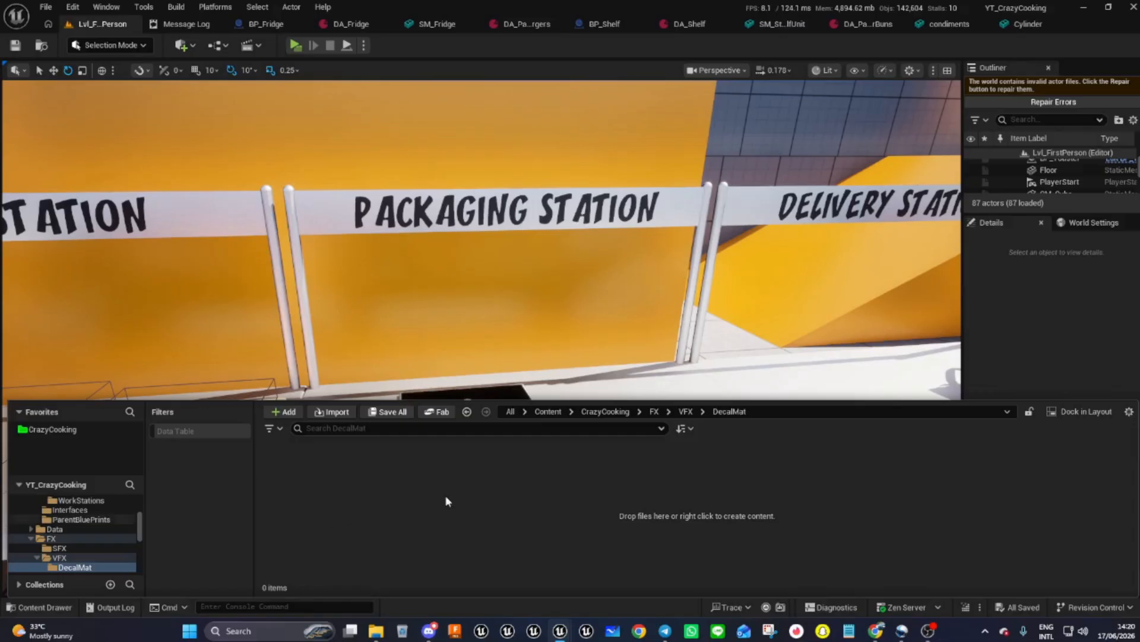
right_click(430, 498)
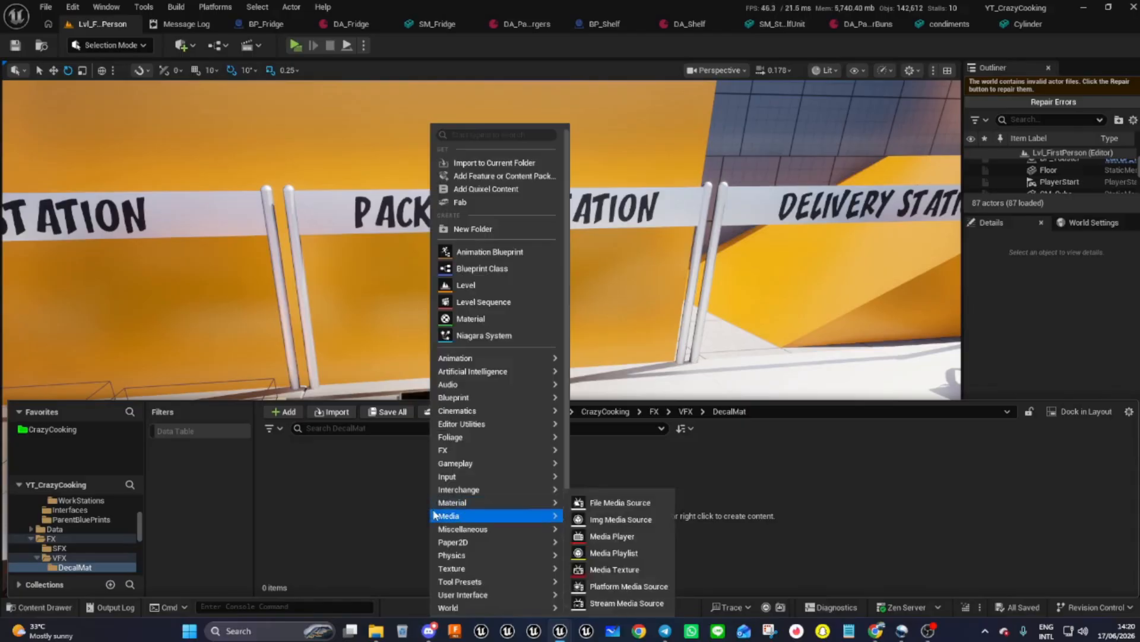
mouse_move(457, 503)
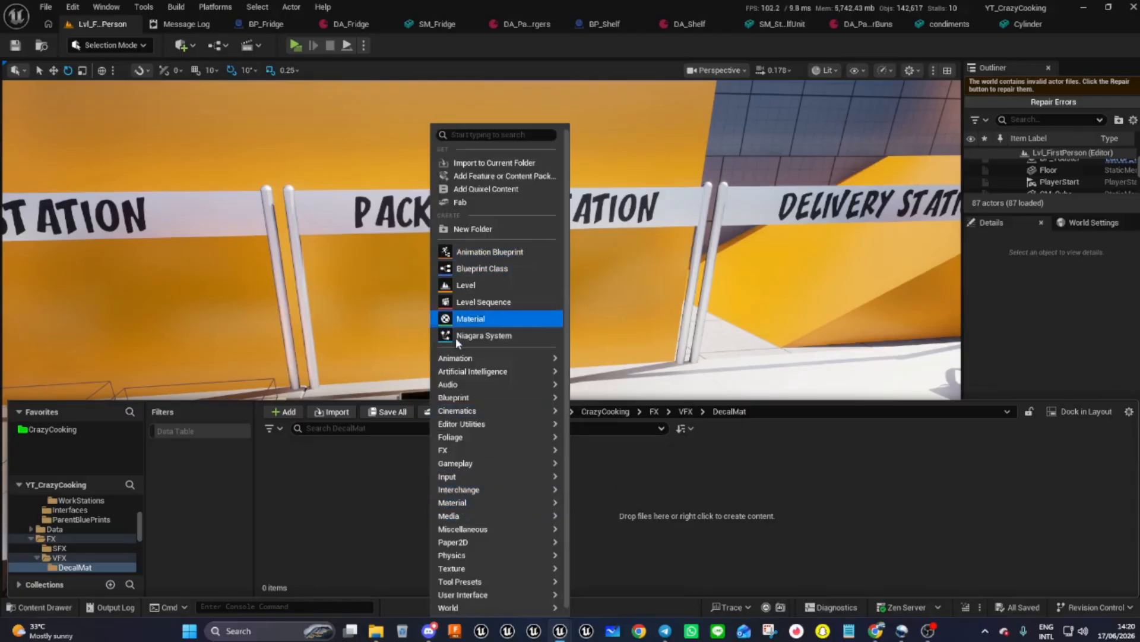
left_click(467, 320)
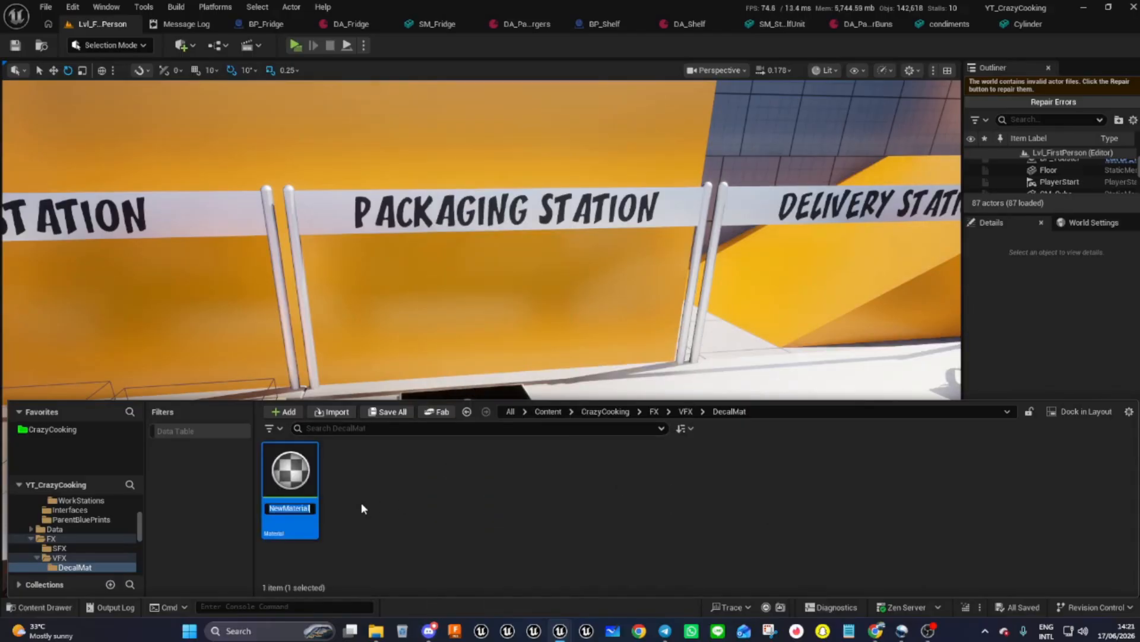
type("M")
type("_Decal")
type("Paren")
type("t")
key("Return")
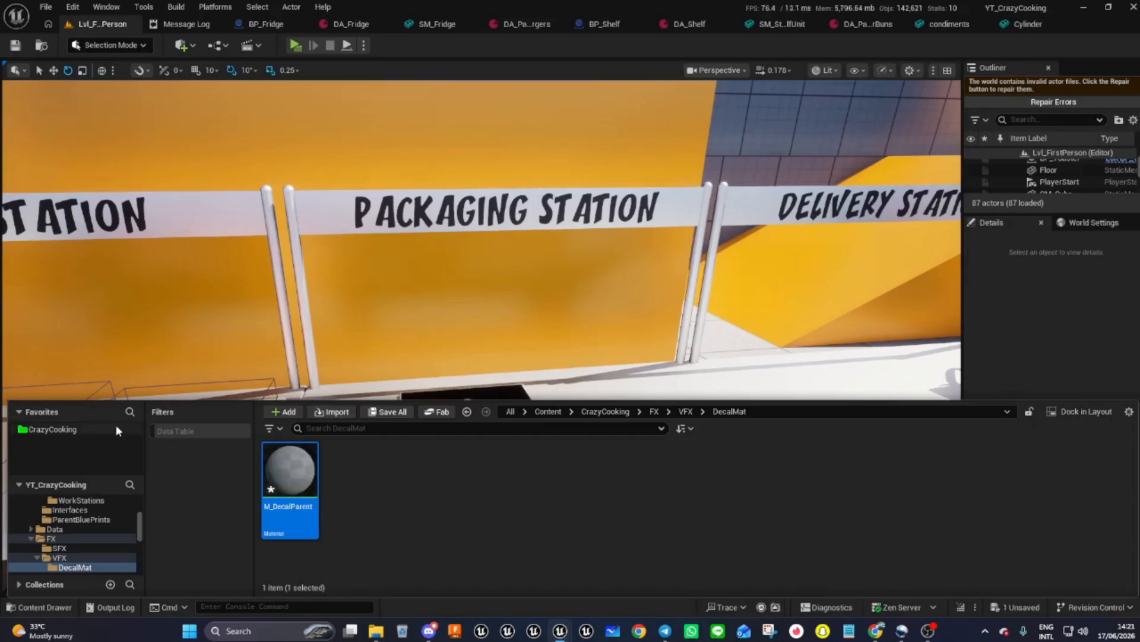
- Open M_DecalParent and set its material domain to Deferred Decal and its blend mode to AlphaComposite (Premultiplied Alpha)
double_click(287, 479)
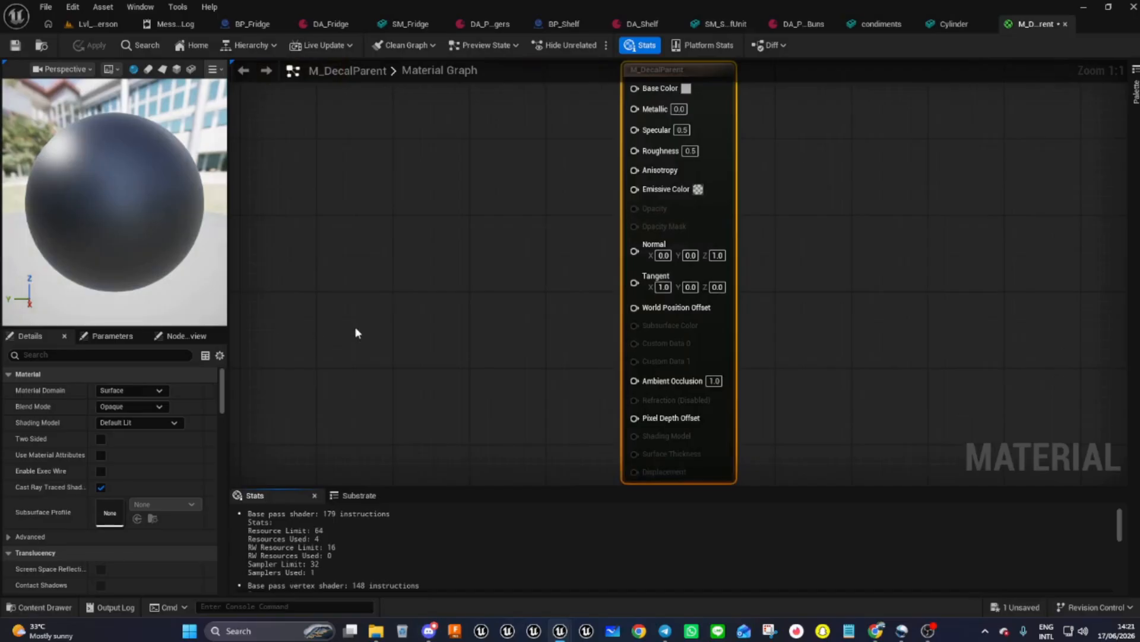
right_click_drag(554, 279, 599, 358)
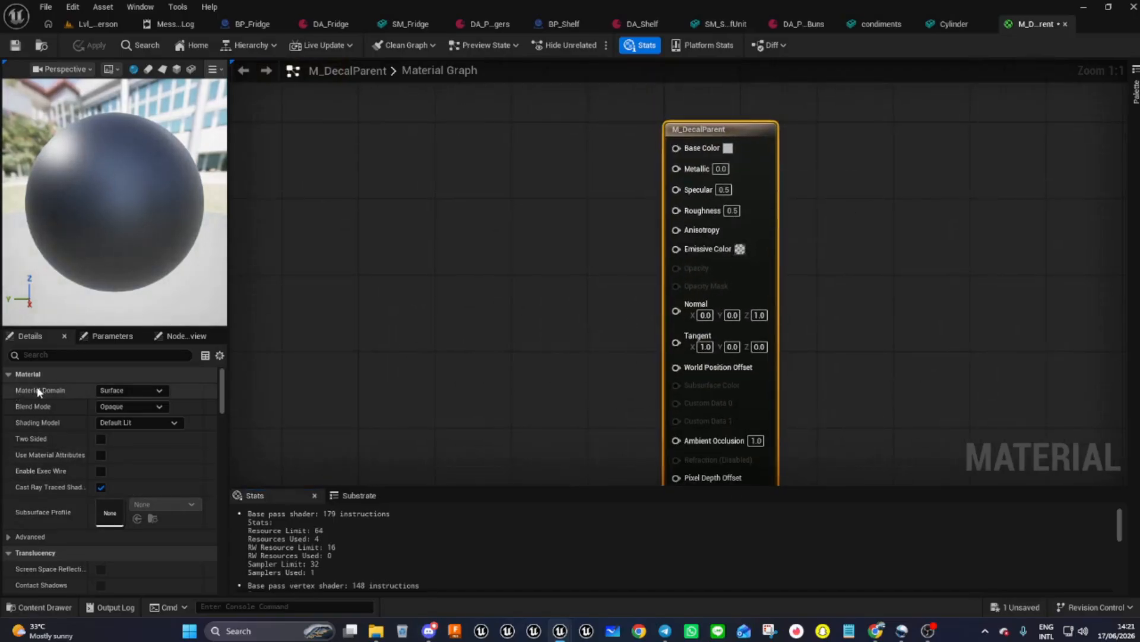
left_click(109, 390)
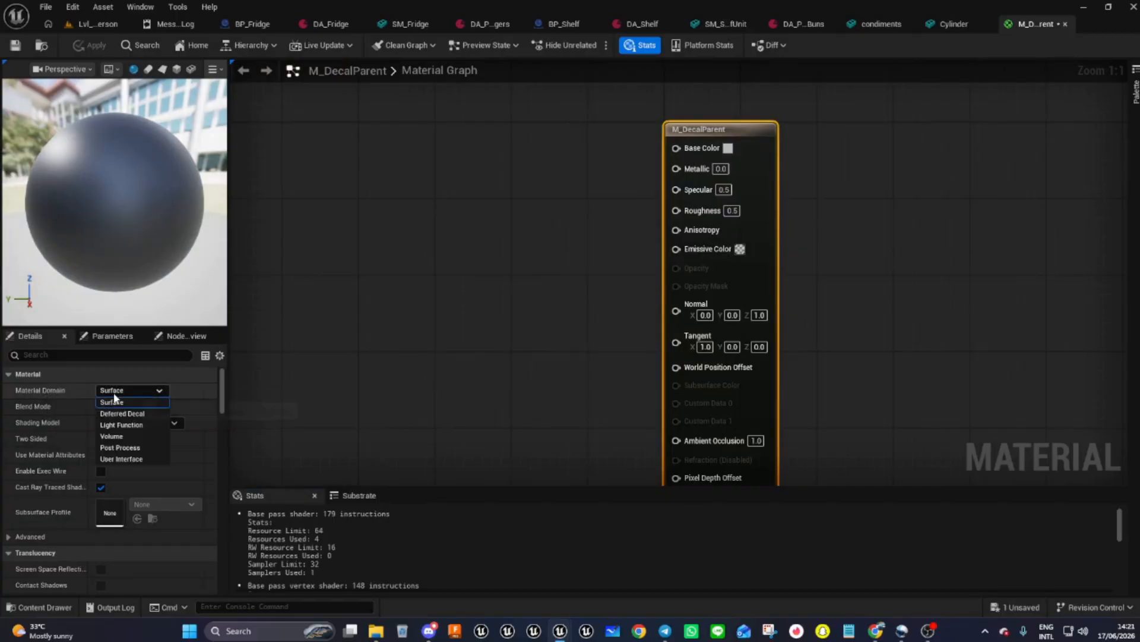
left_click(134, 415)
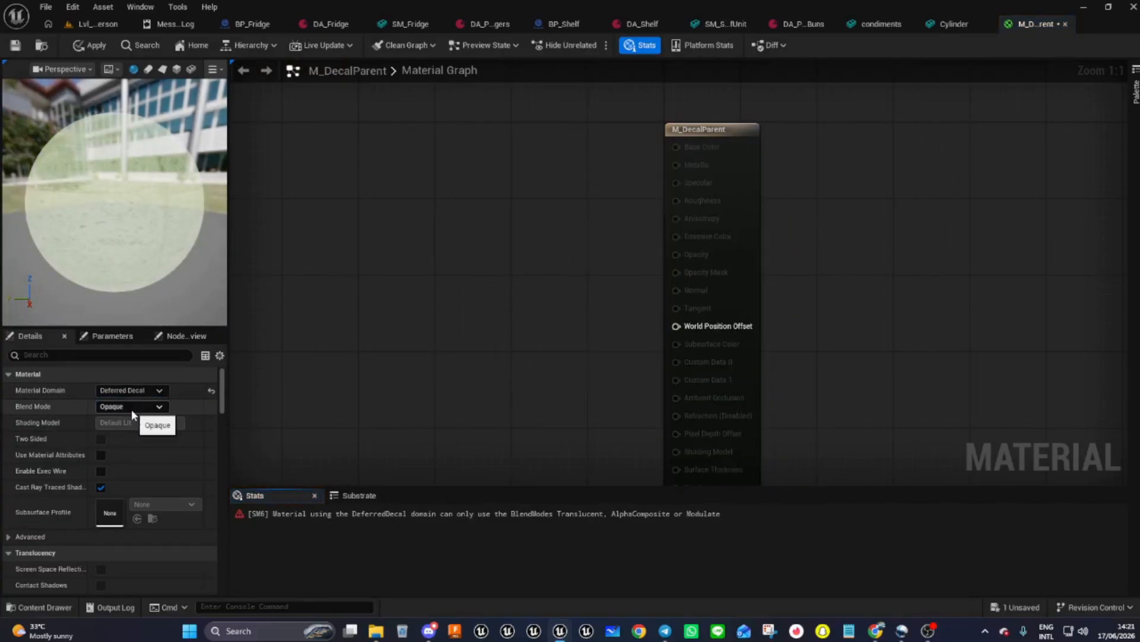
left_click(131, 407)
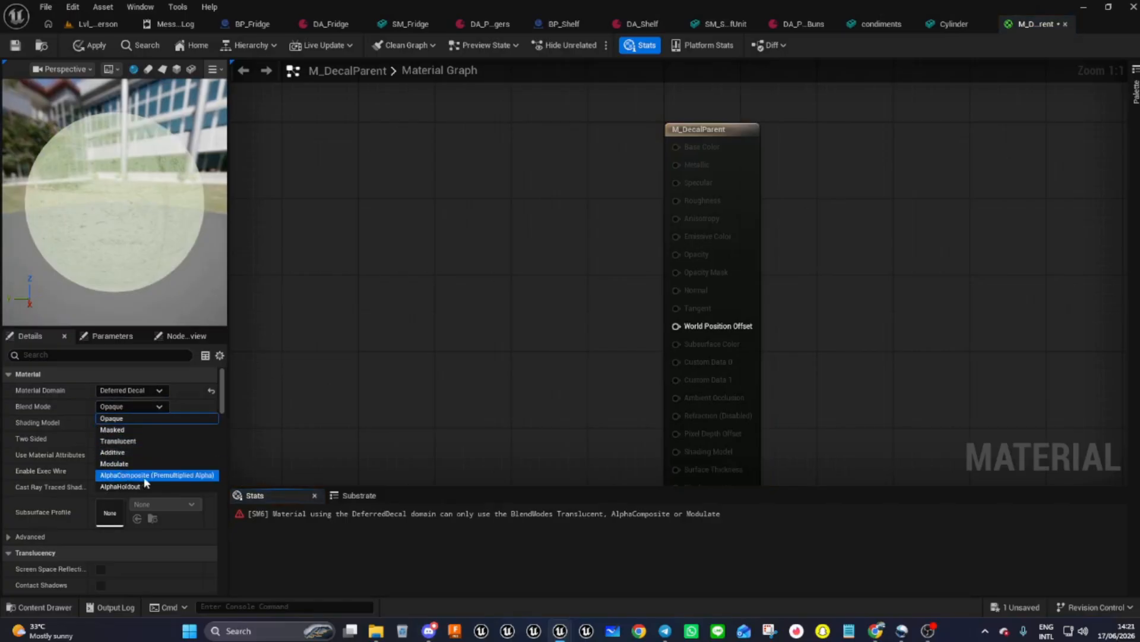
left_click(189, 476)
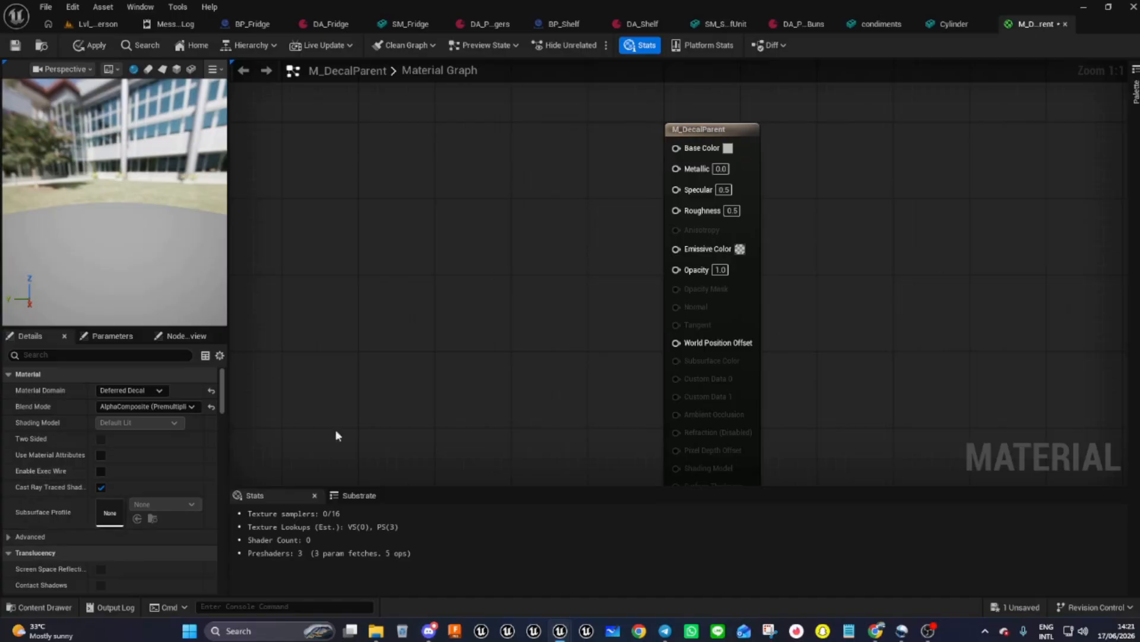
mouse_move(559, 322)
right_mouse_down()
mouse_move(596, 285)
mouse_move(574, 326)
right_mouse_up()
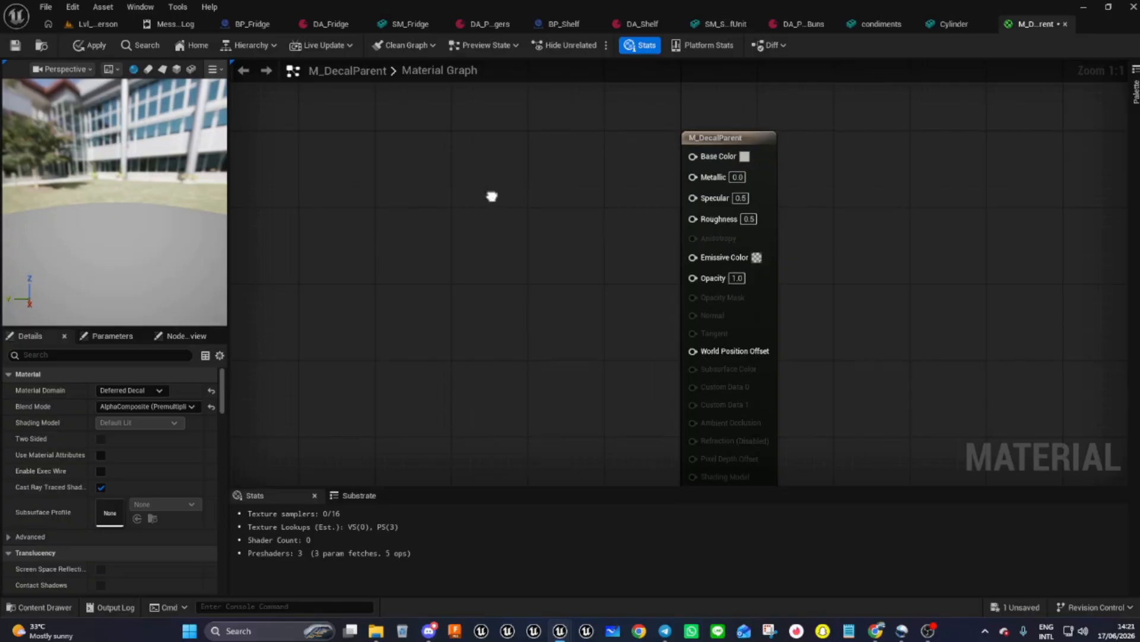
right_click(492, 198)
type("Texture")
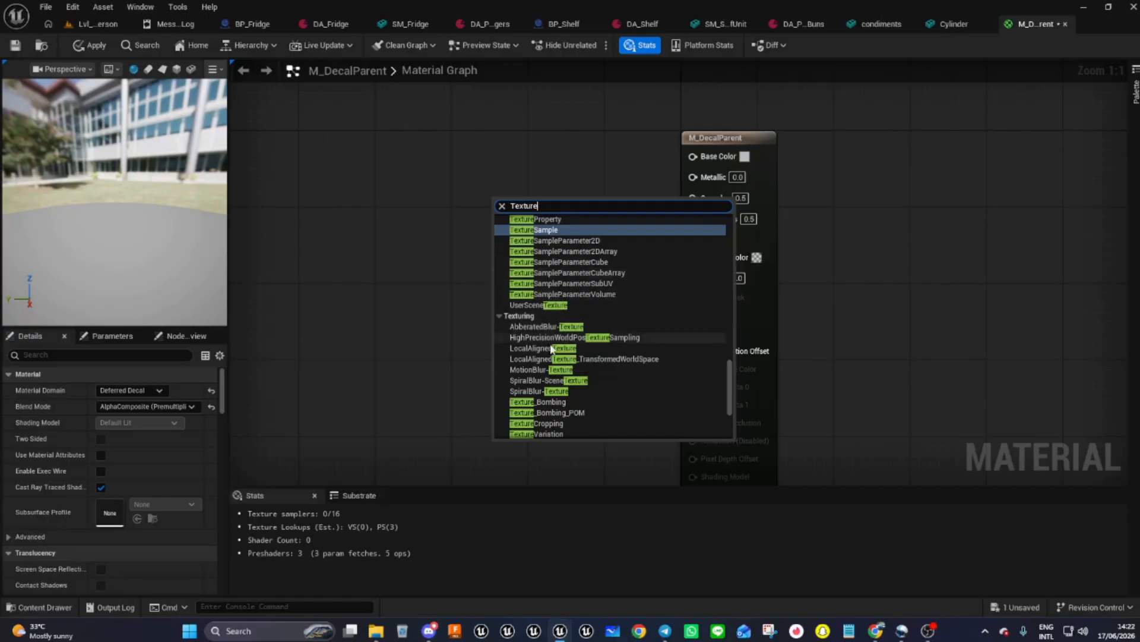
scroll(562, 405, "down", 2)
scroll(562, 410, "up", 4)
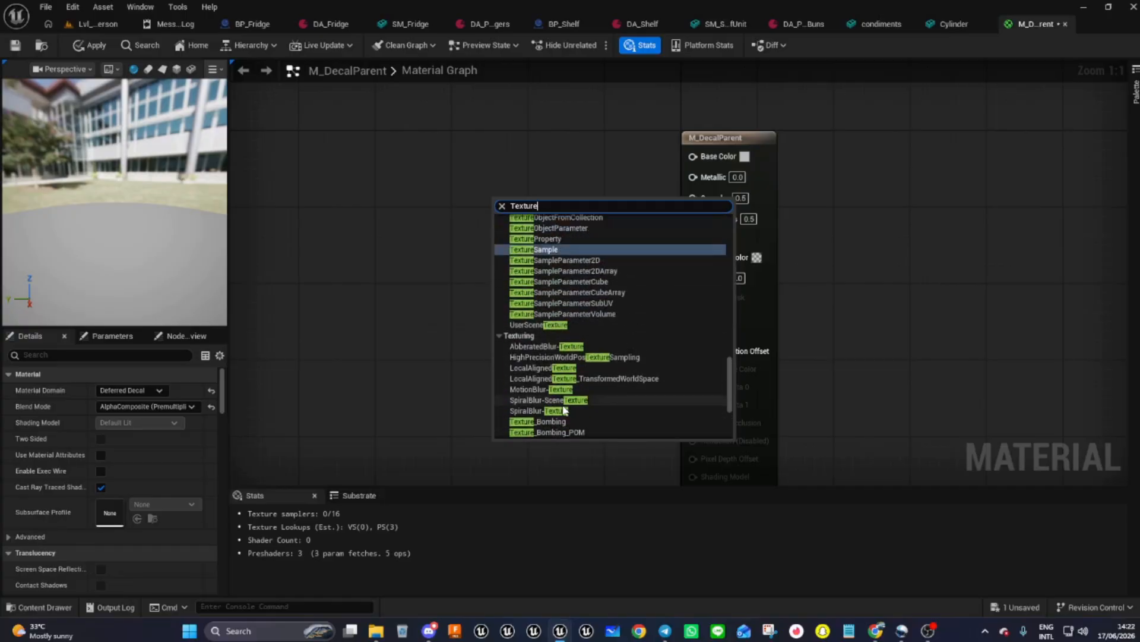
left_click(550, 288)
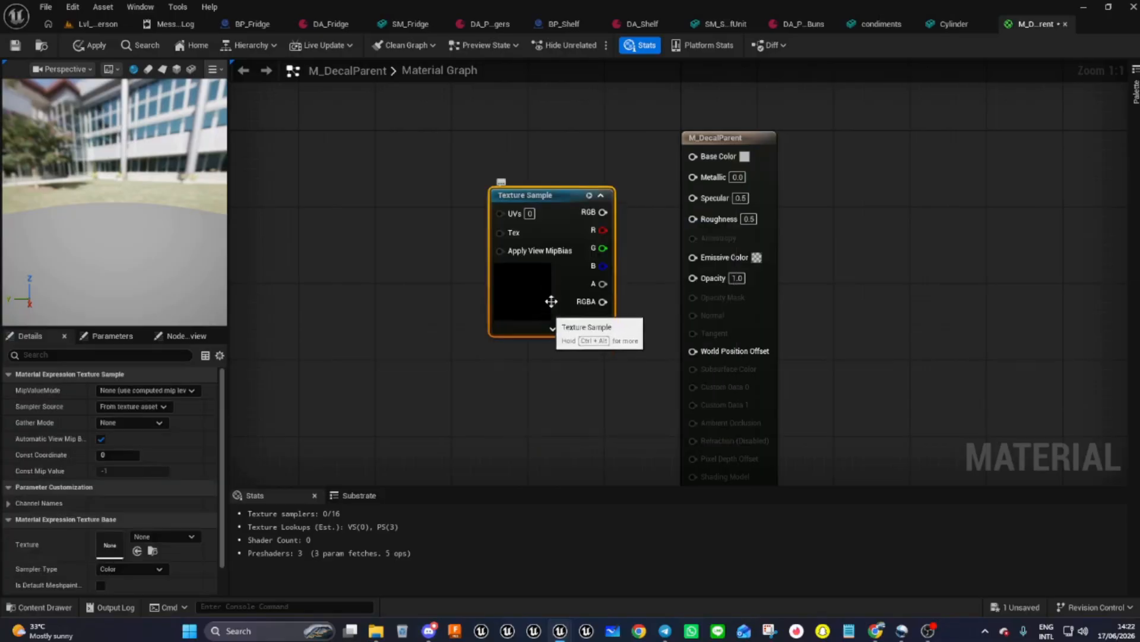
right_click(556, 196)
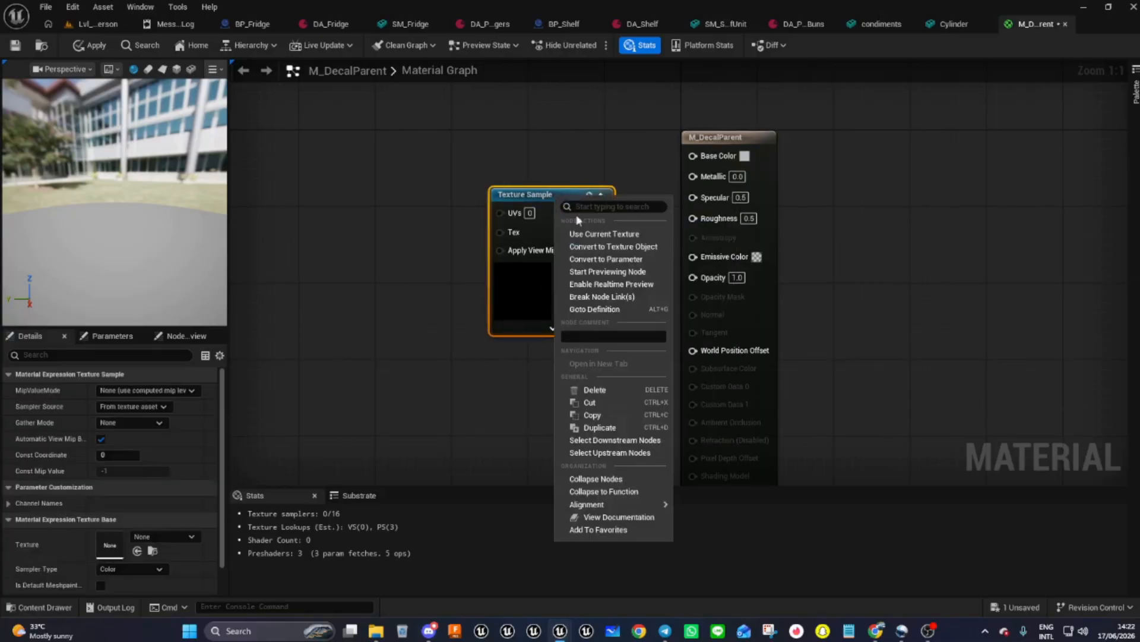
left_click(605, 246)
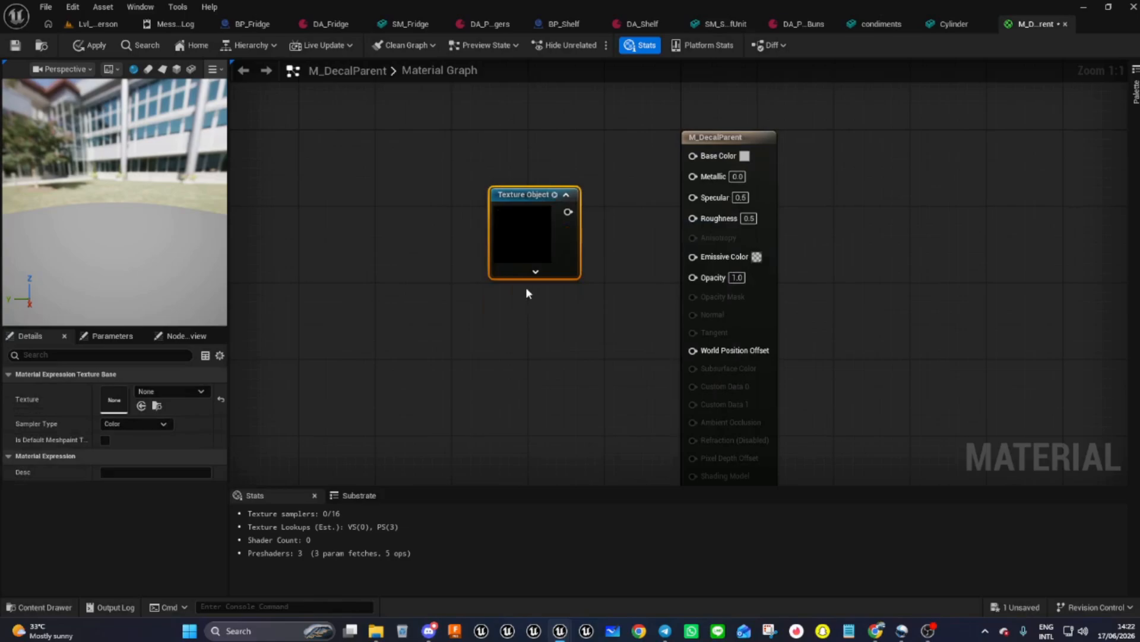
right_click(542, 193)
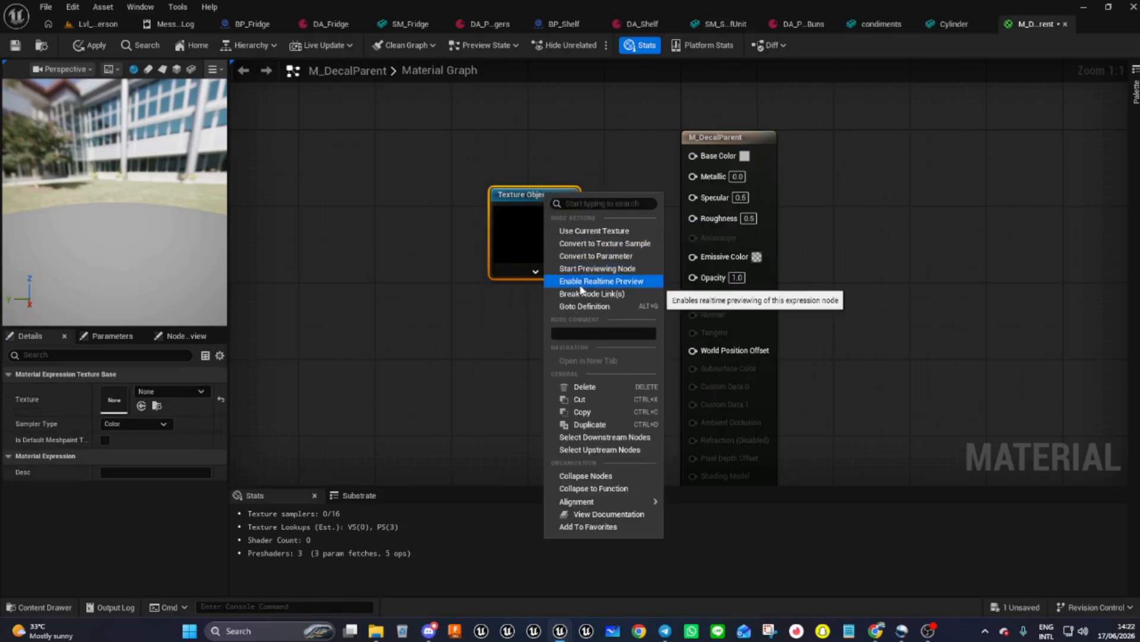
left_click(591, 255)
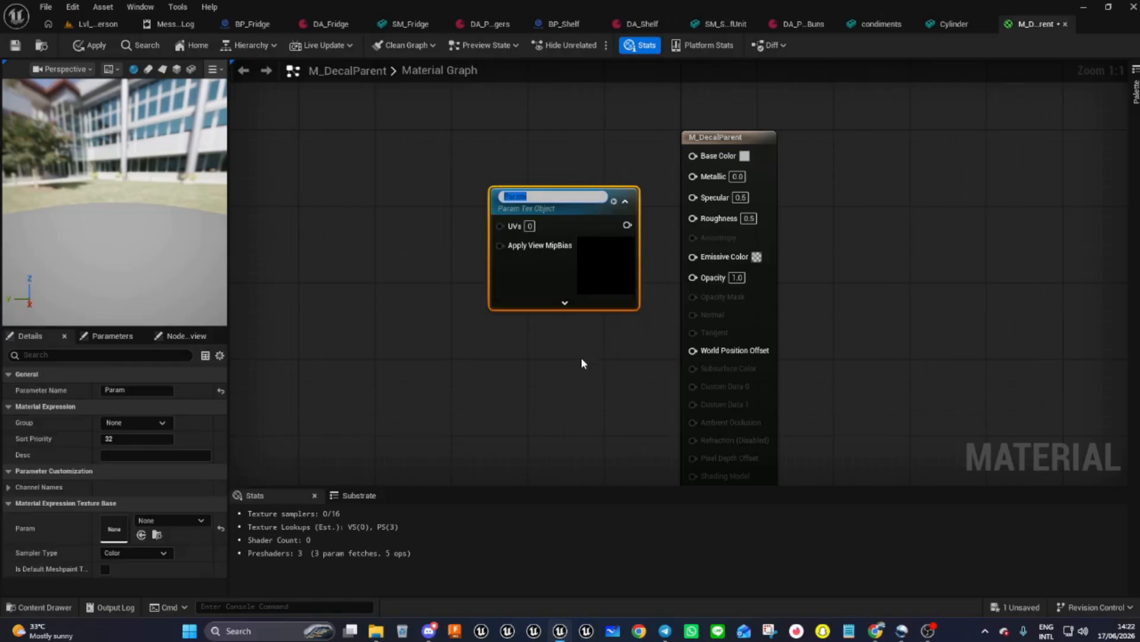
type("DecalTexture")
key("Return")
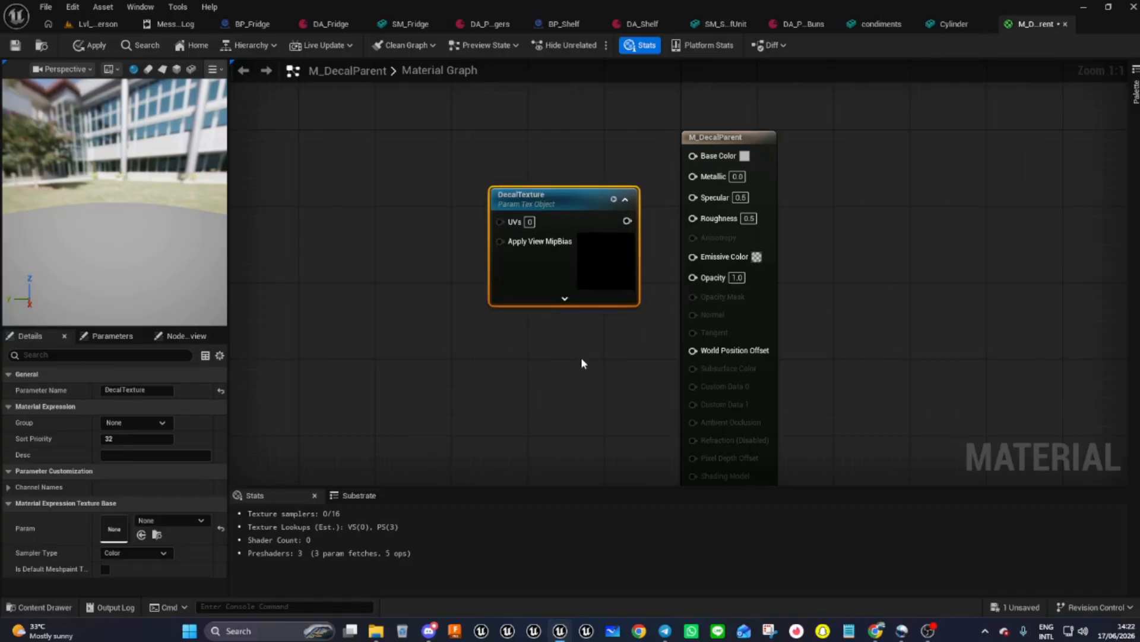
right_click(580, 202)
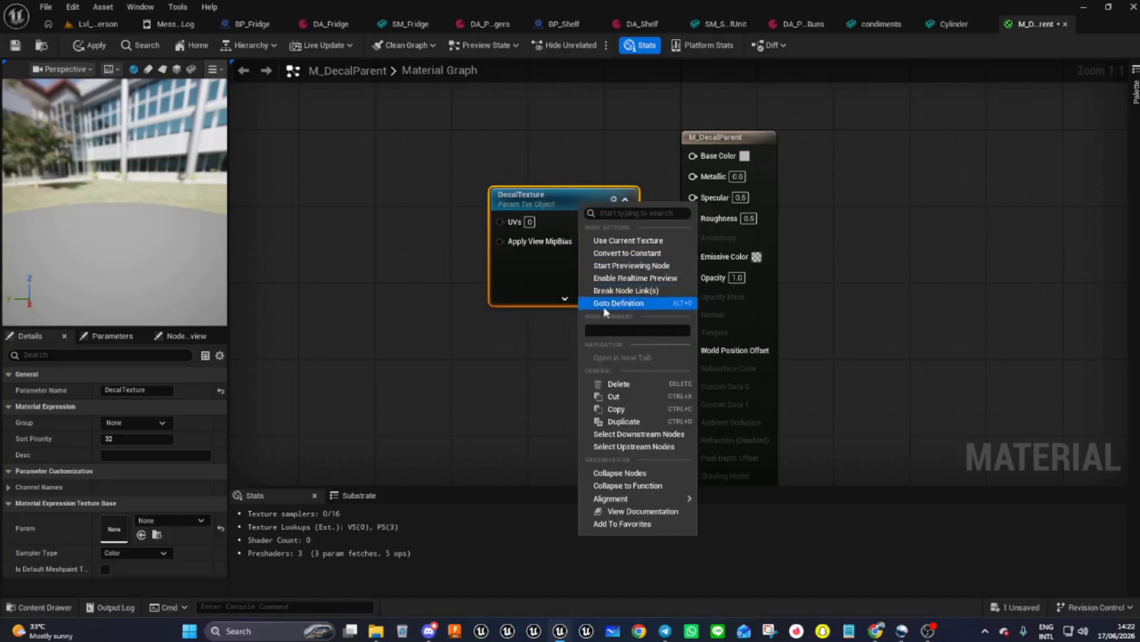
left_click(522, 195)
key("Delete")
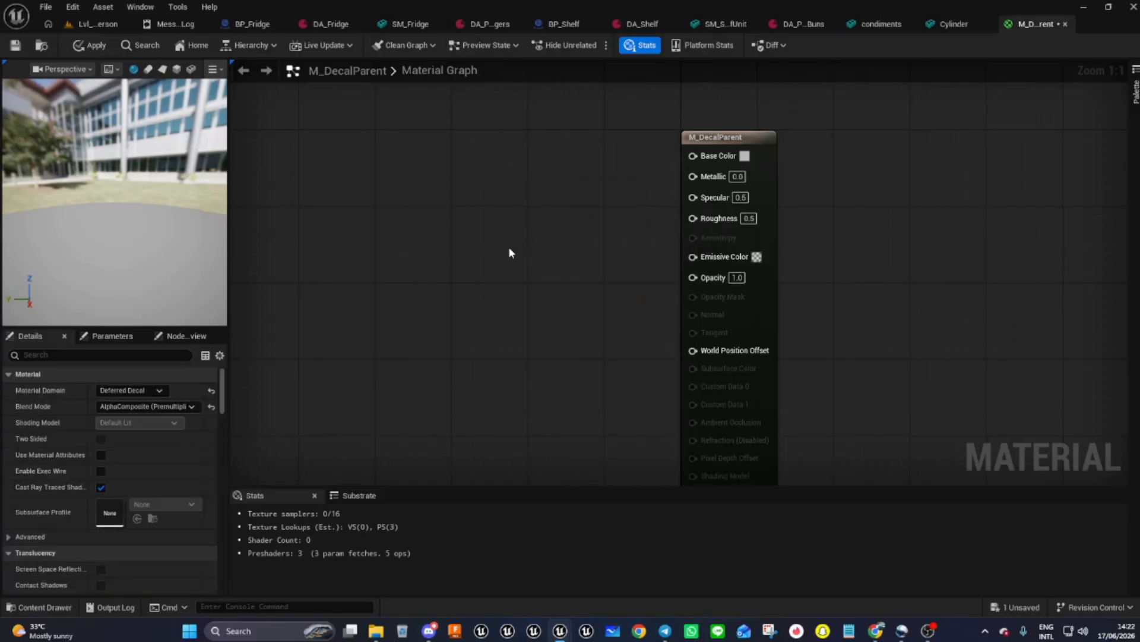
- Add a Texture Sample node to the material graph and convert it to a parameter named Decal
right_click(509, 248)
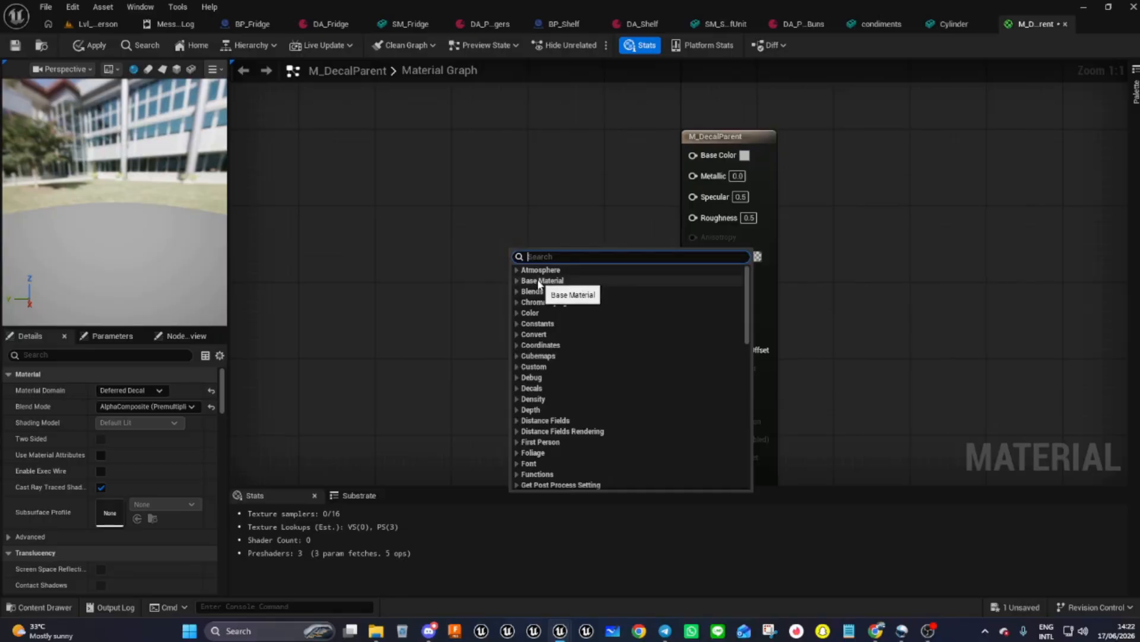
type("Tex")
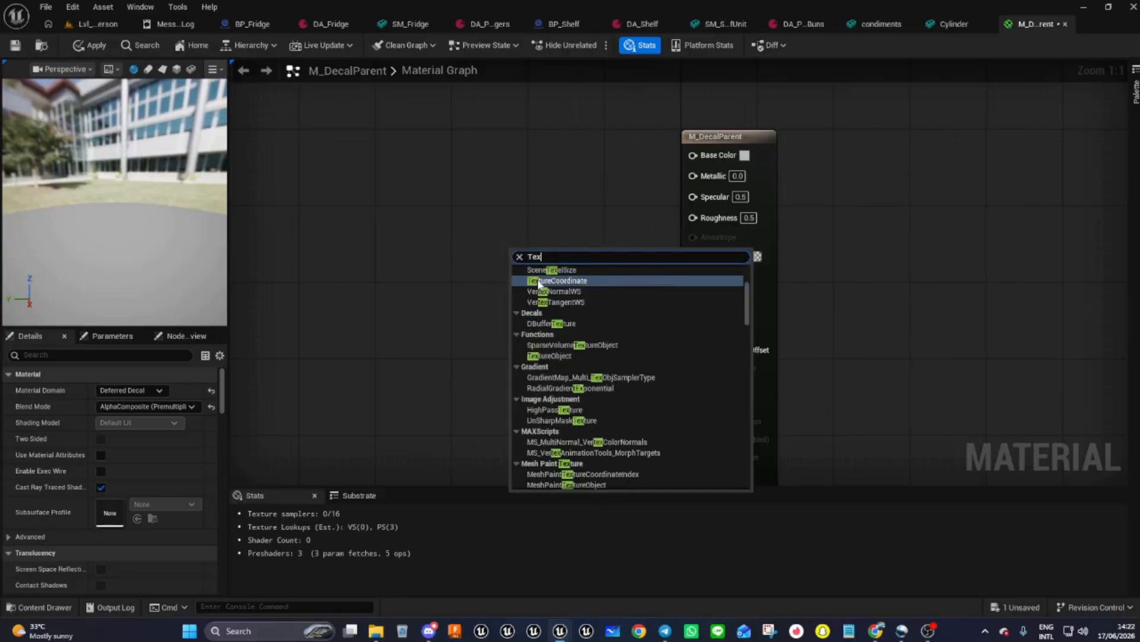
type("ture")
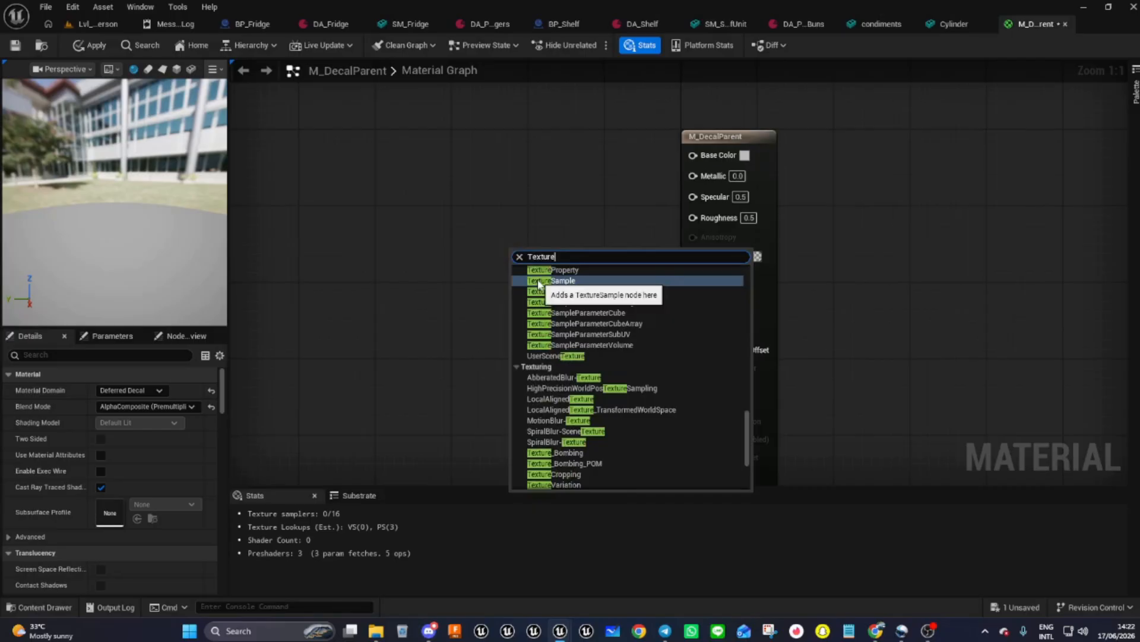
left_click(539, 283)
left_click_drag(572, 266, 484, 194)
right_click(485, 194)
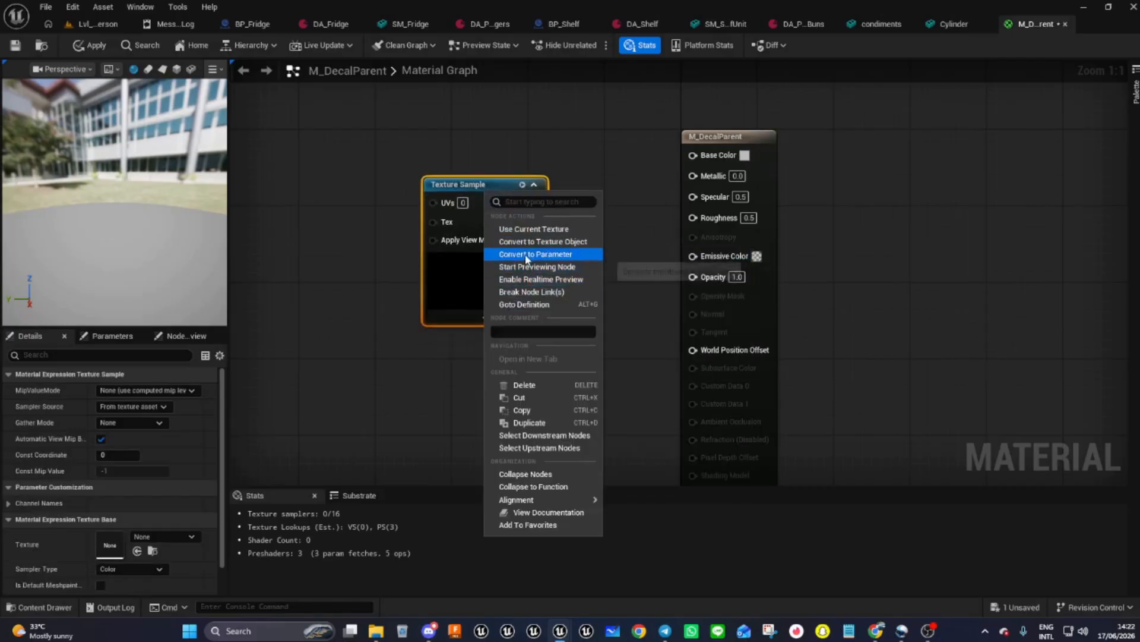
key("Escape")
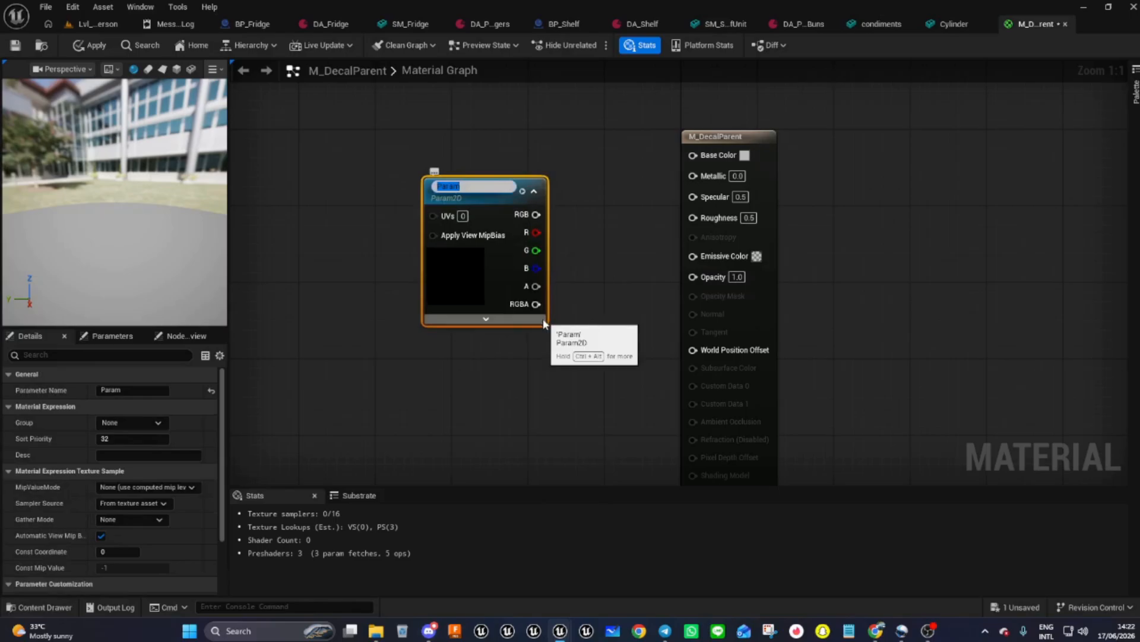
type("Decal")
key("Return")
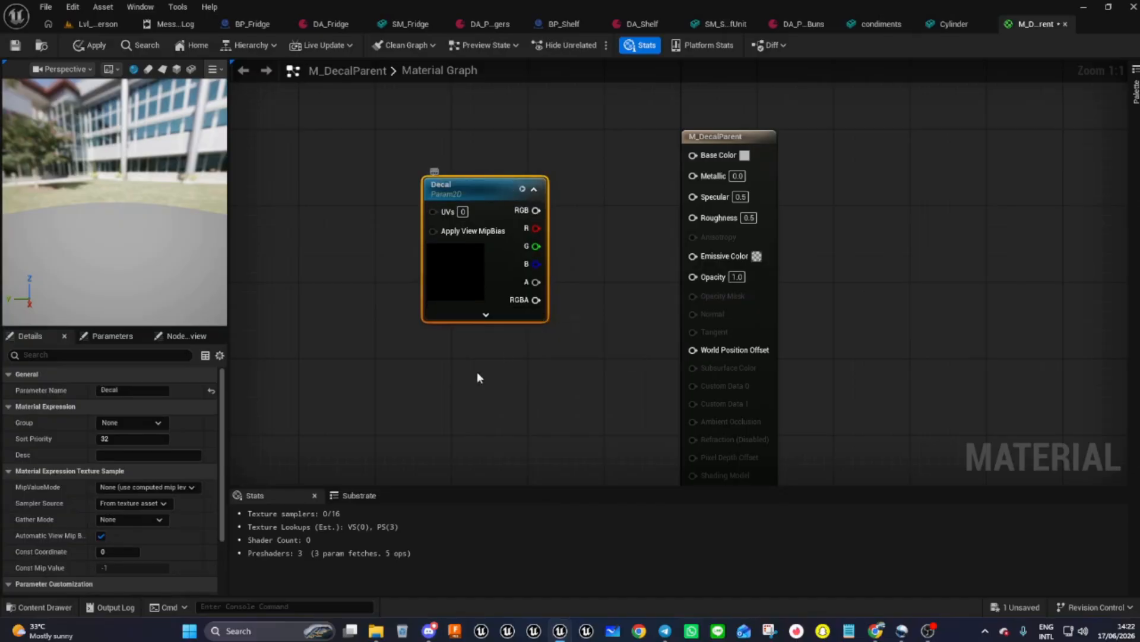
- Connect the Decal node's RGB output to Base Color and its A output to Opacity, and align the node beside the material's inputs
left_click_drag(536, 209, 693, 155)
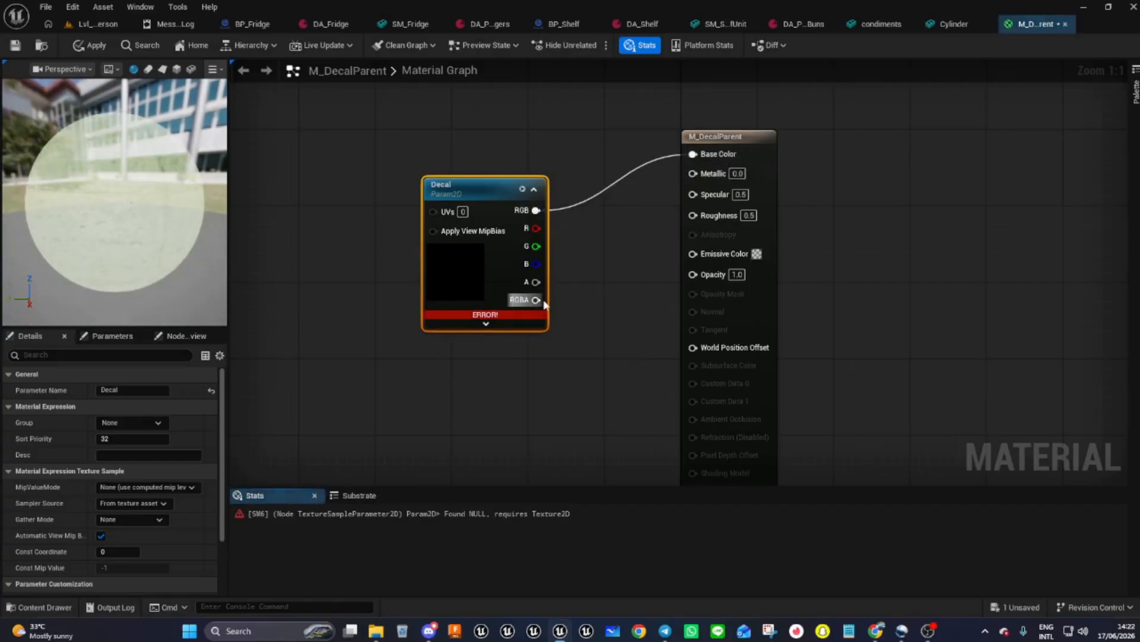
left_click_drag(536, 282, 693, 273)
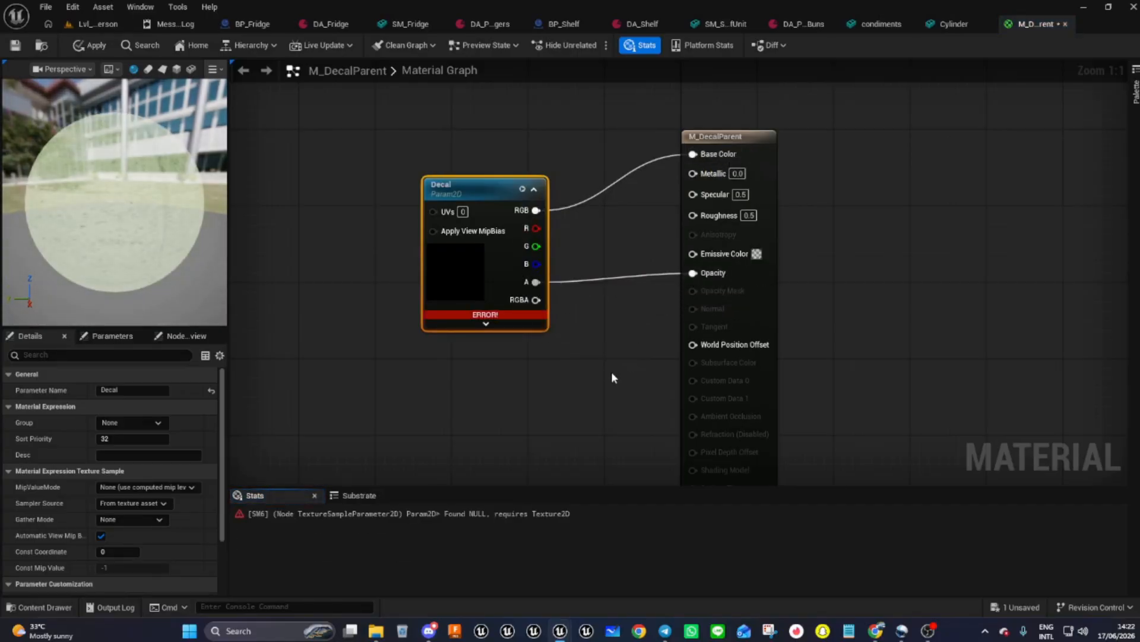
left_click_drag(496, 196, 506, 141)
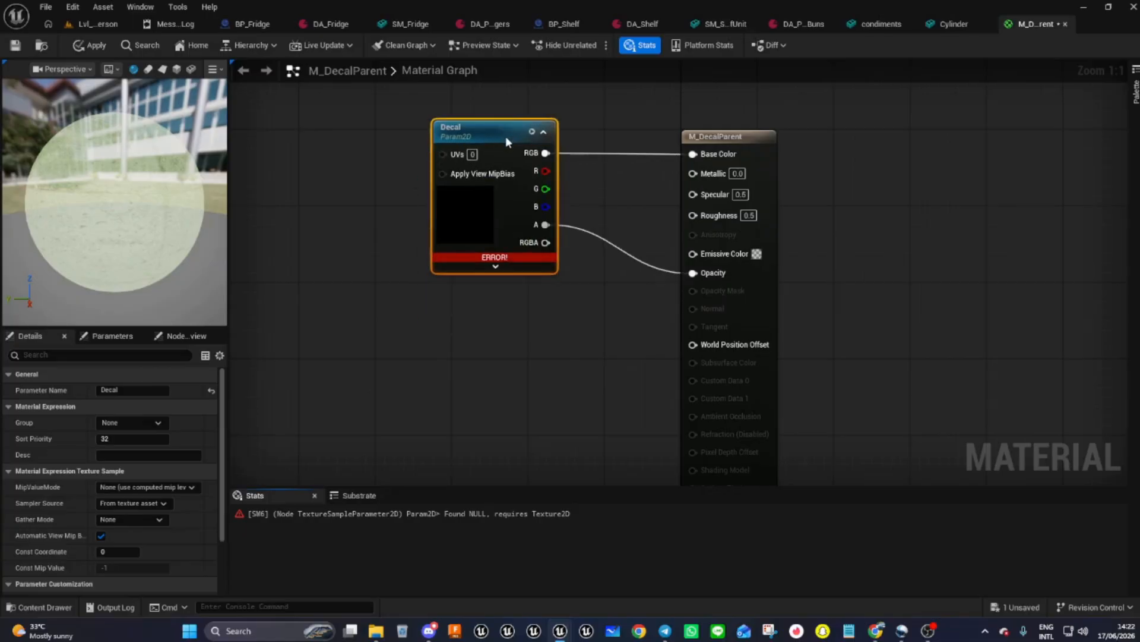
- Assign the Ketchup3 texture from CrazyCooking/Materials/Textures/Decals as the Decal parameter's default texture
left_click(31, 606)
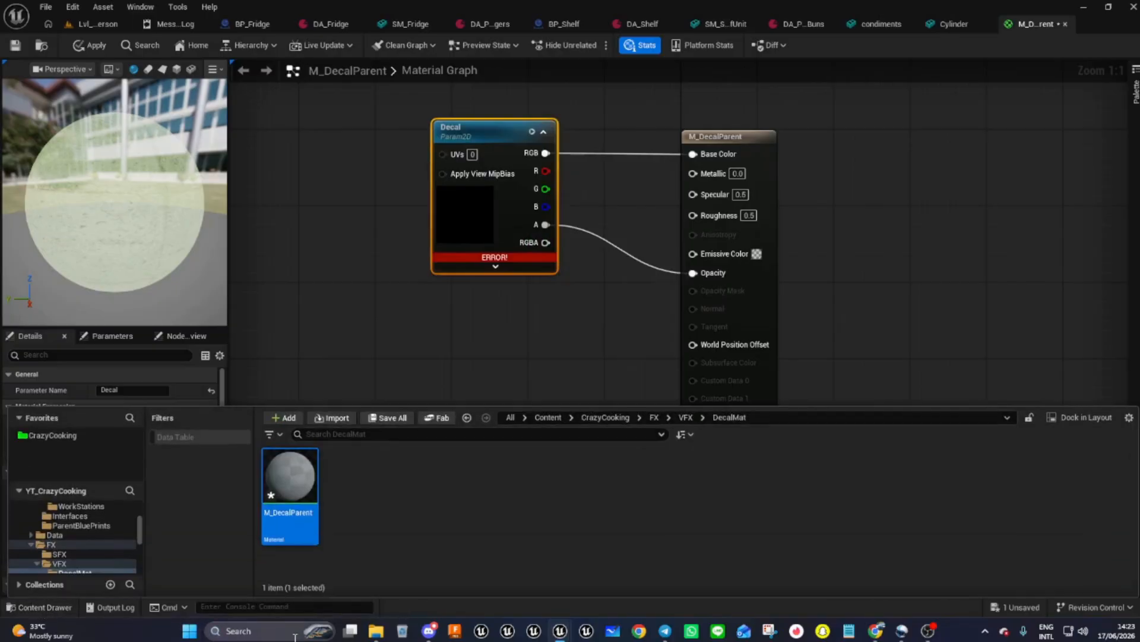
left_click(654, 417)
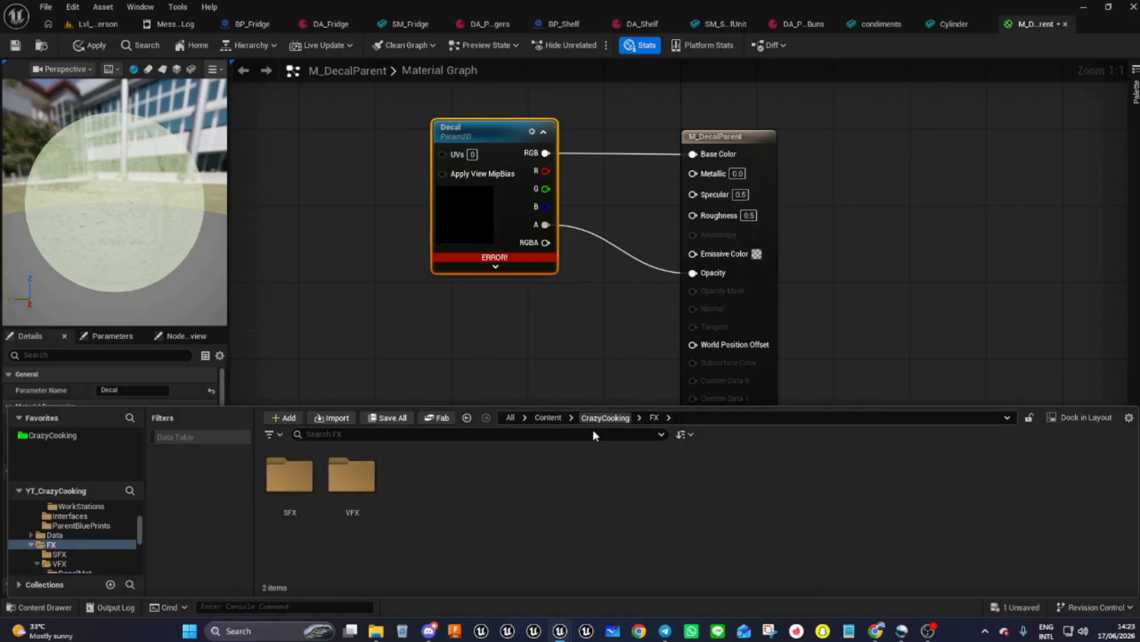
left_click(605, 417)
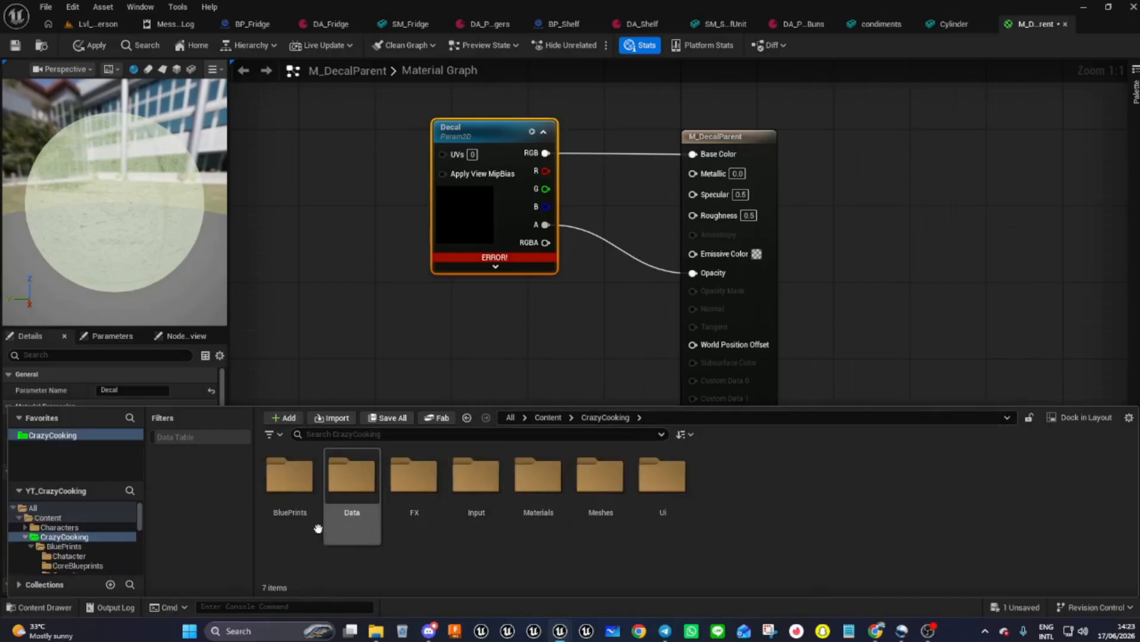
double_click(553, 489)
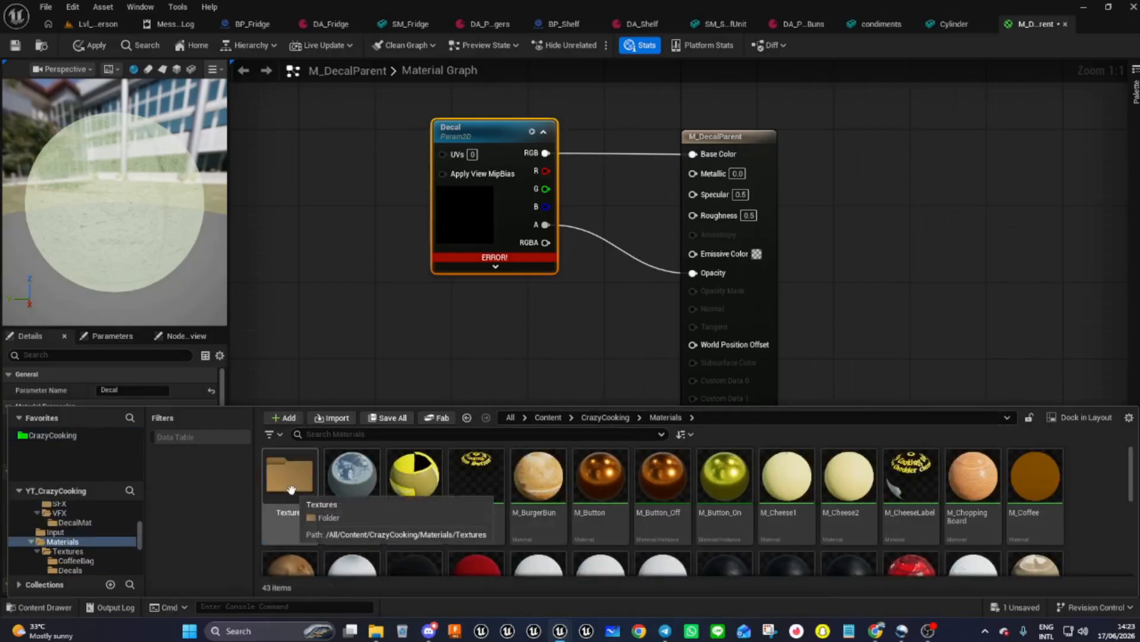
double_click(291, 489)
double_click(351, 475)
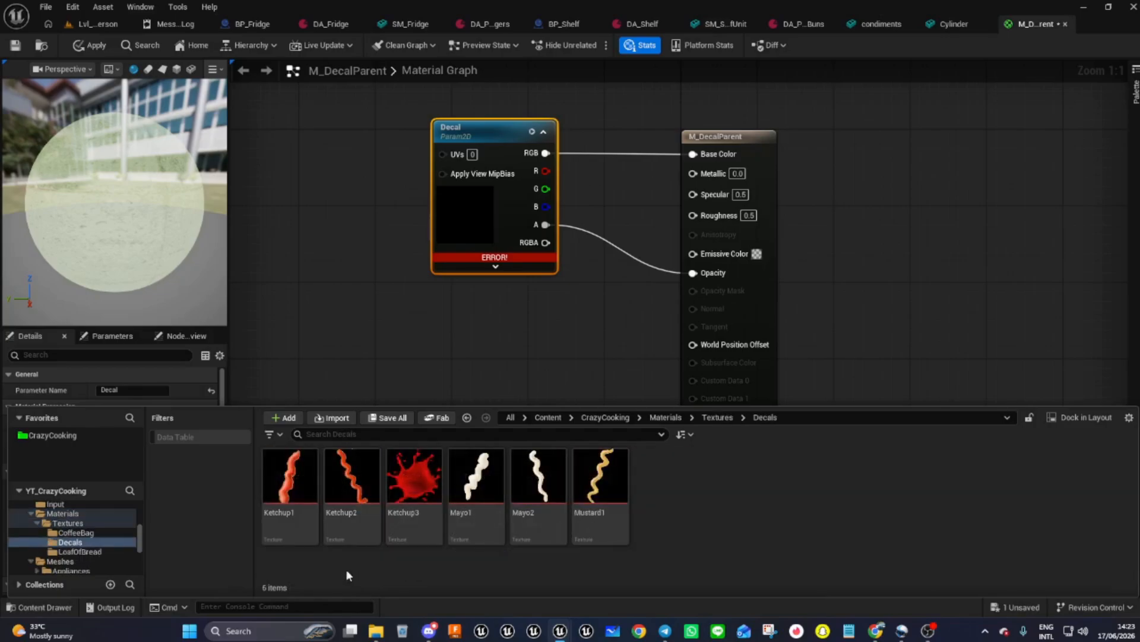
left_click(417, 486)
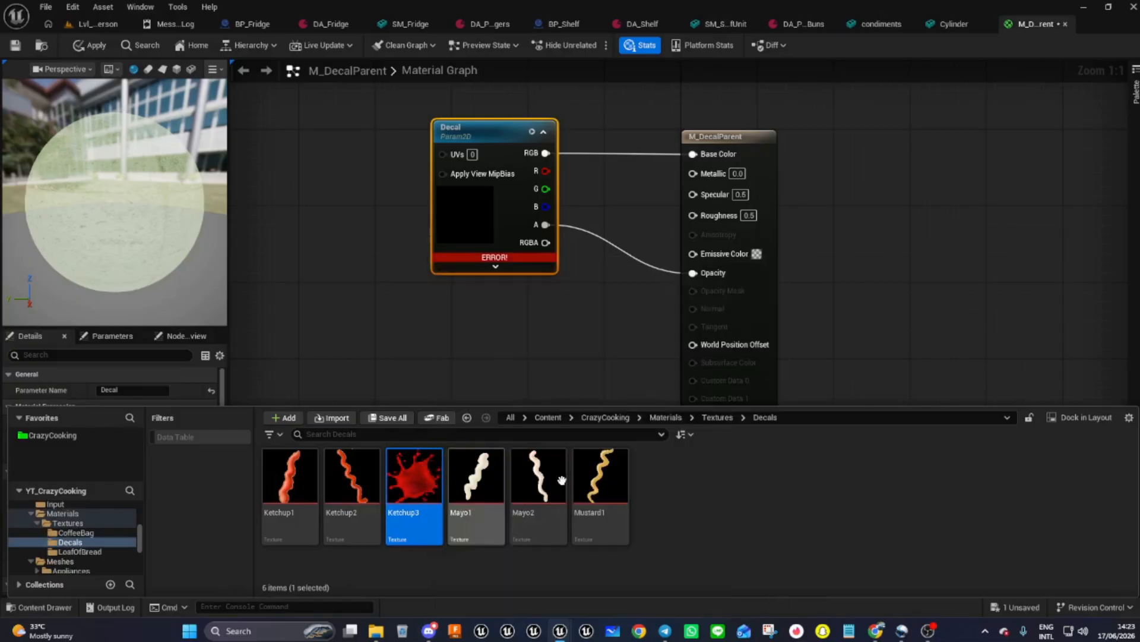
left_click(479, 195)
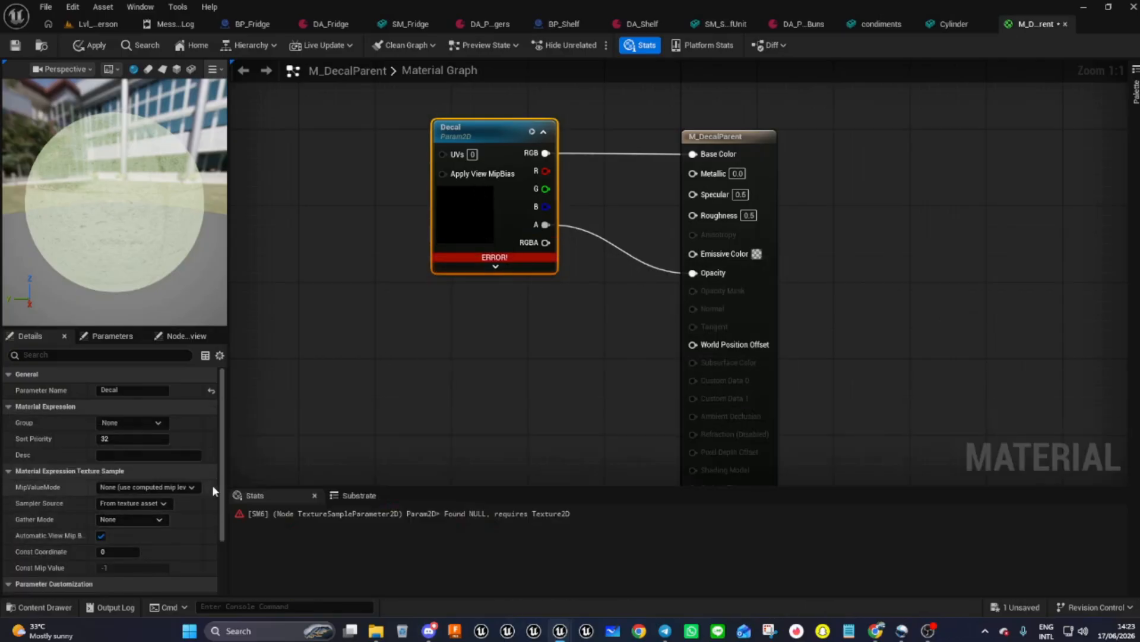
scroll(164, 554, "down", 2)
scroll(165, 556, "down", 2)
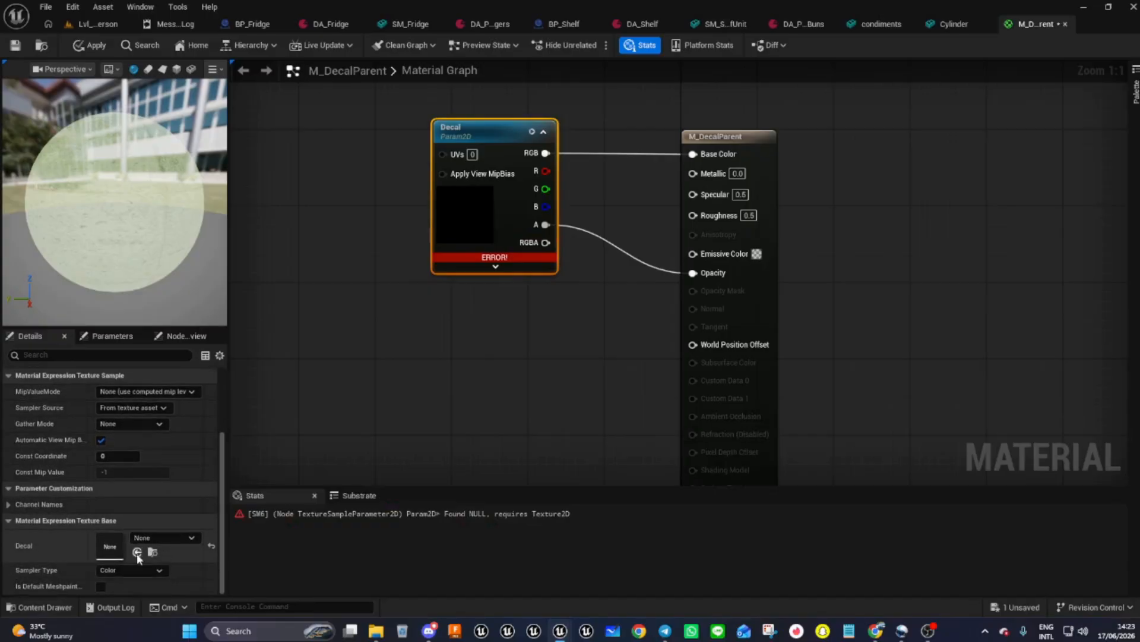
left_click(138, 552)
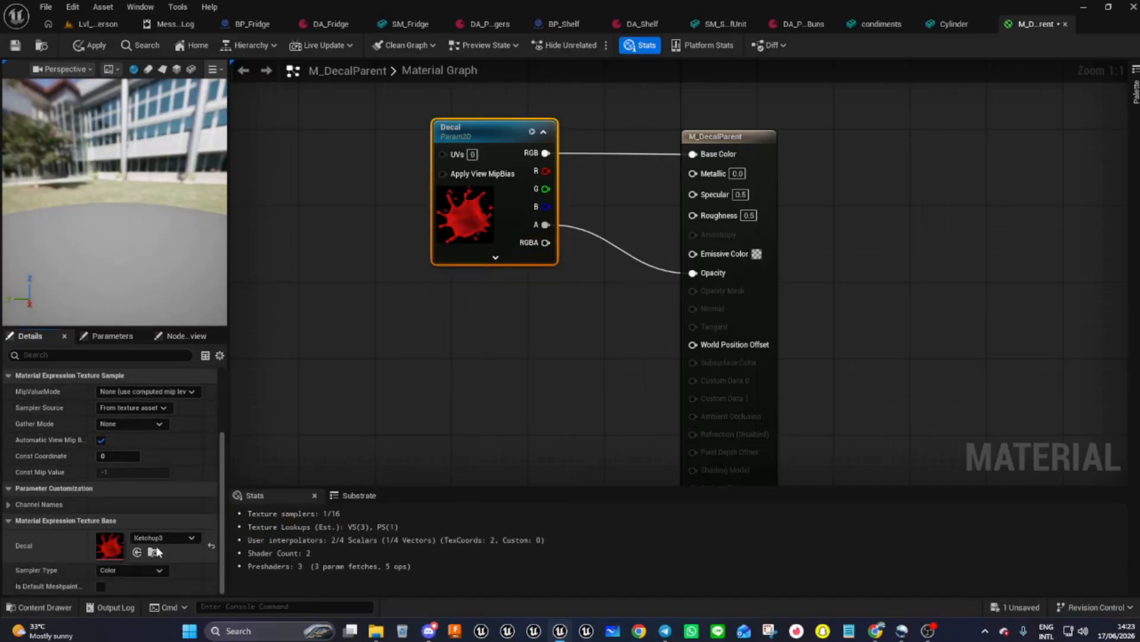
- Switch the material preview to a plane, and apply and save the changes to M_DecalParent
left_click(163, 70)
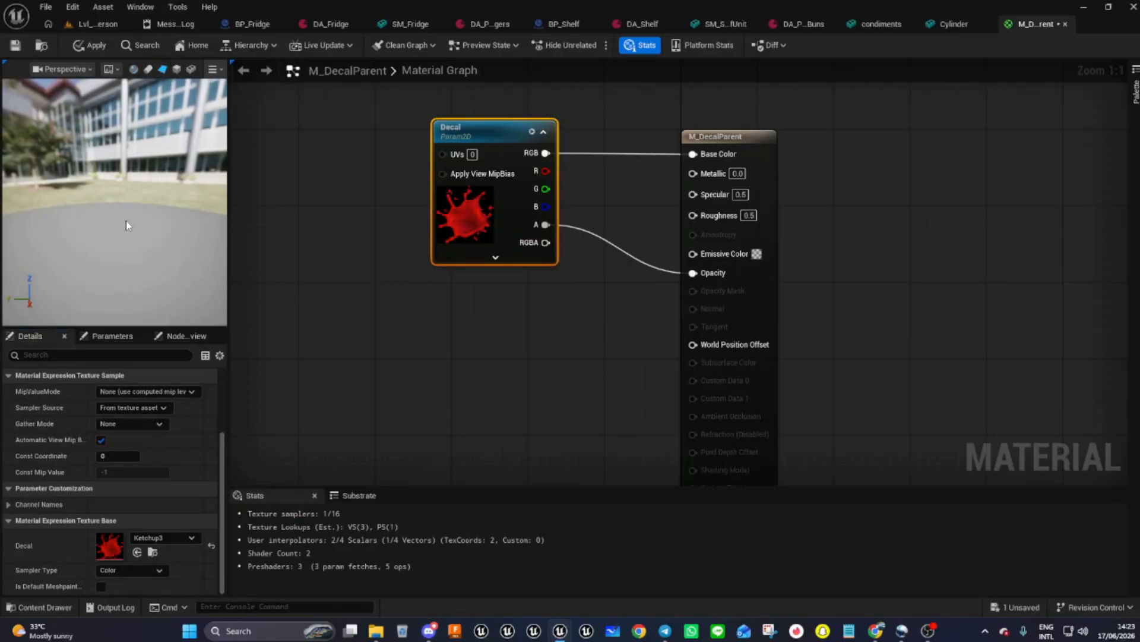
left_click(95, 45)
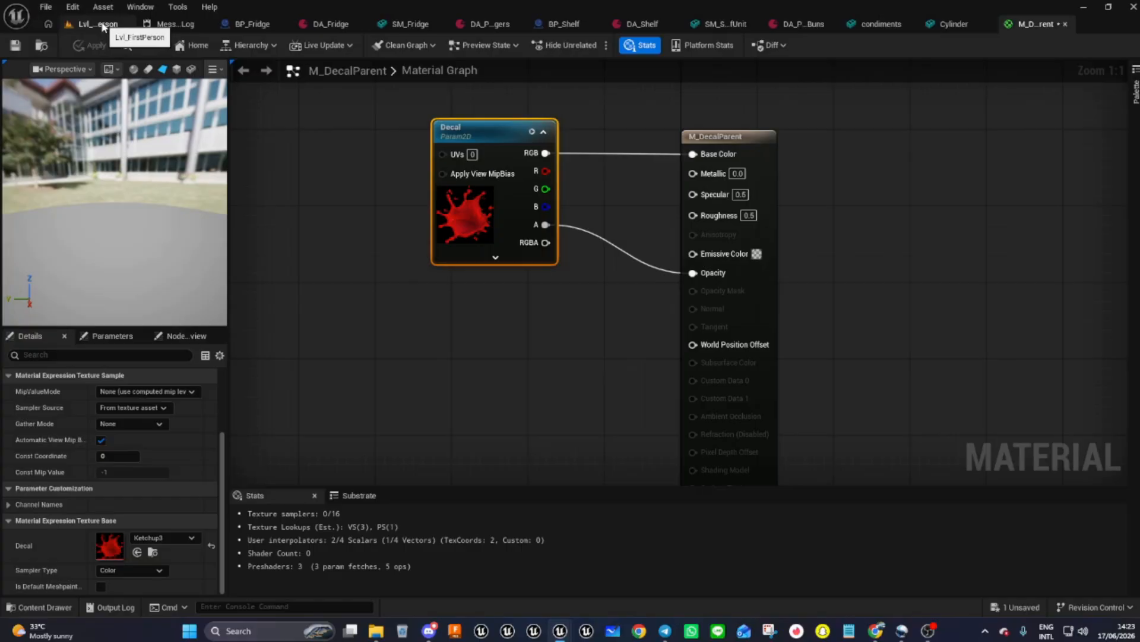
left_click(102, 27)
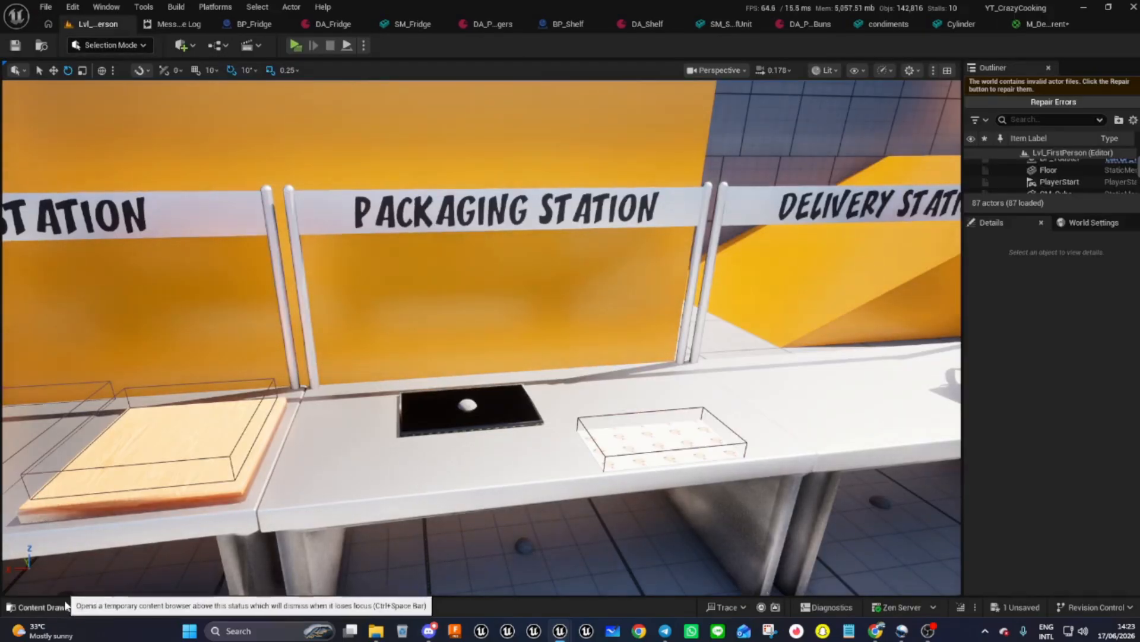
left_click(1031, 25)
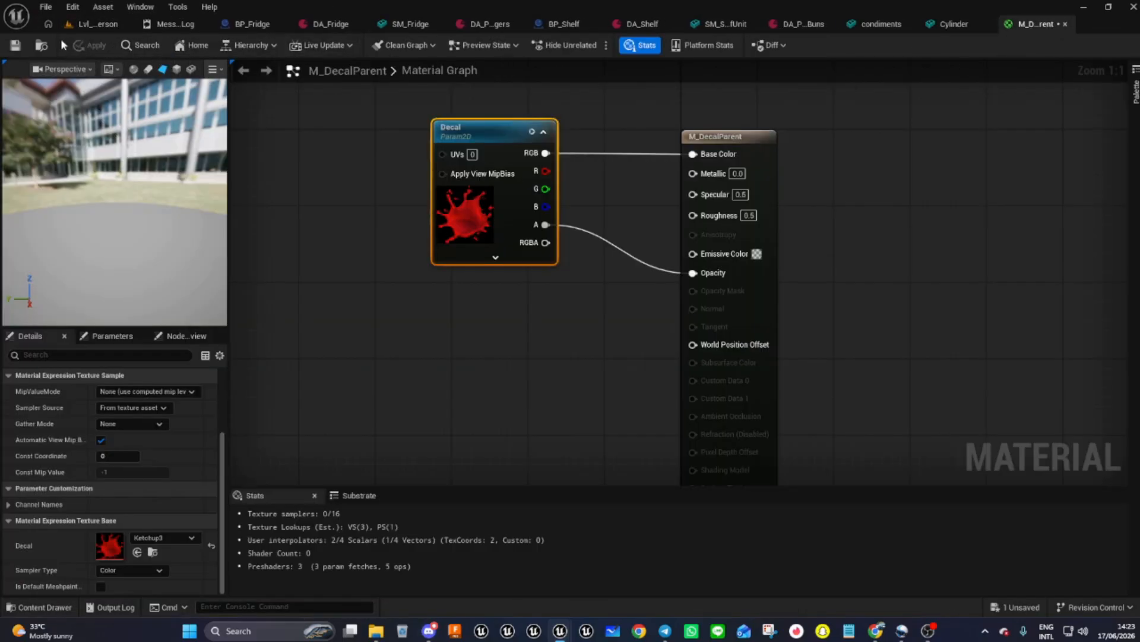
left_click(14, 47)
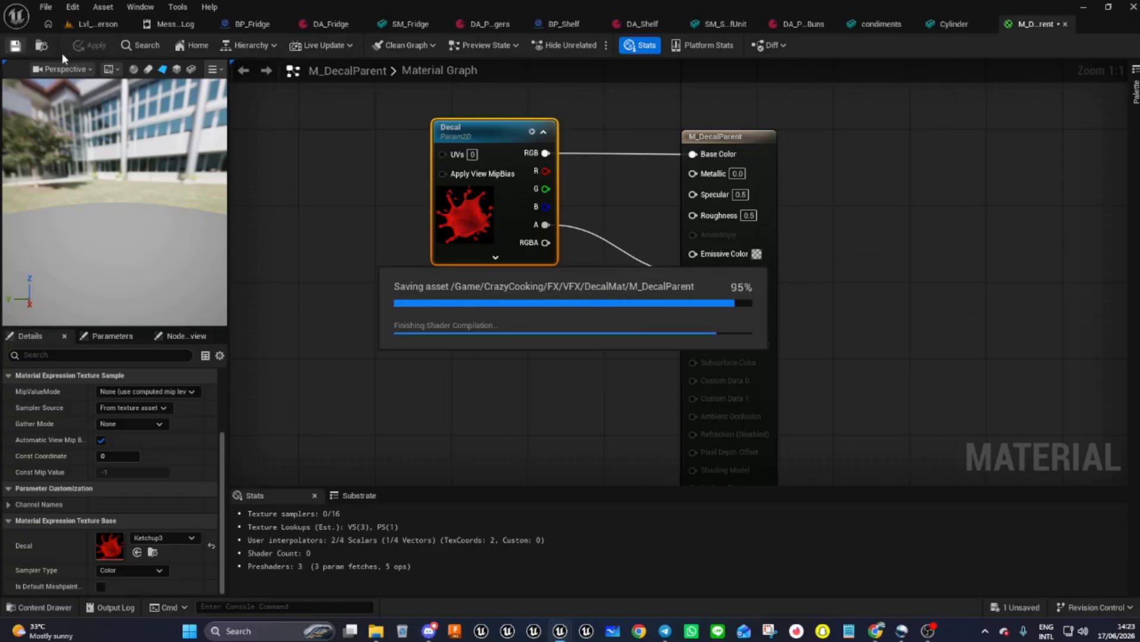
left_click(42, 47)
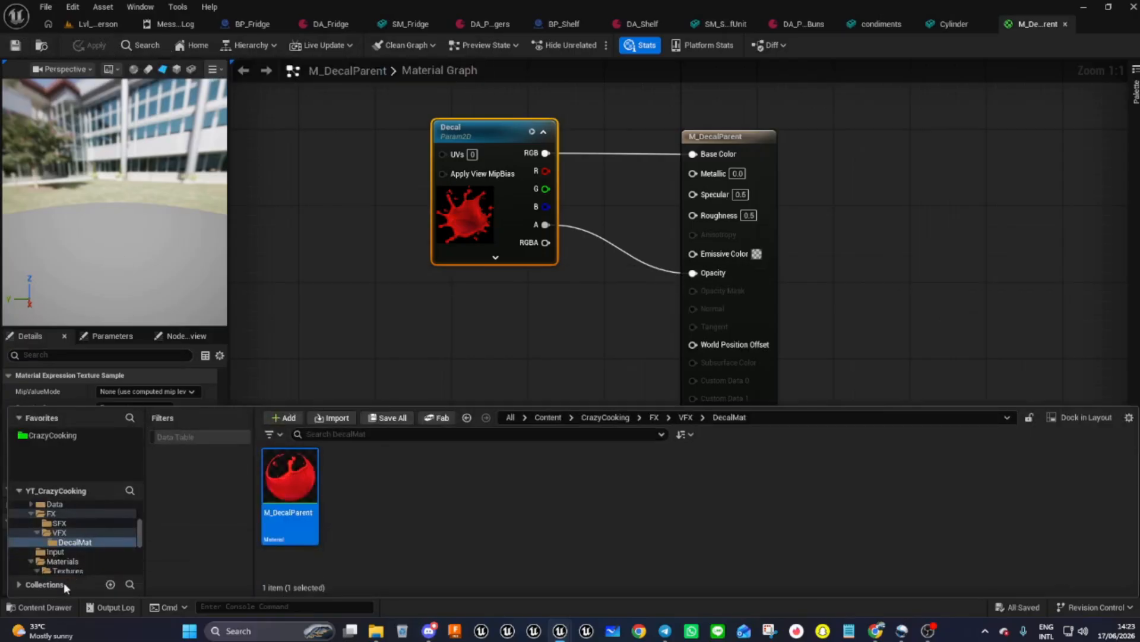
left_click(40, 607)
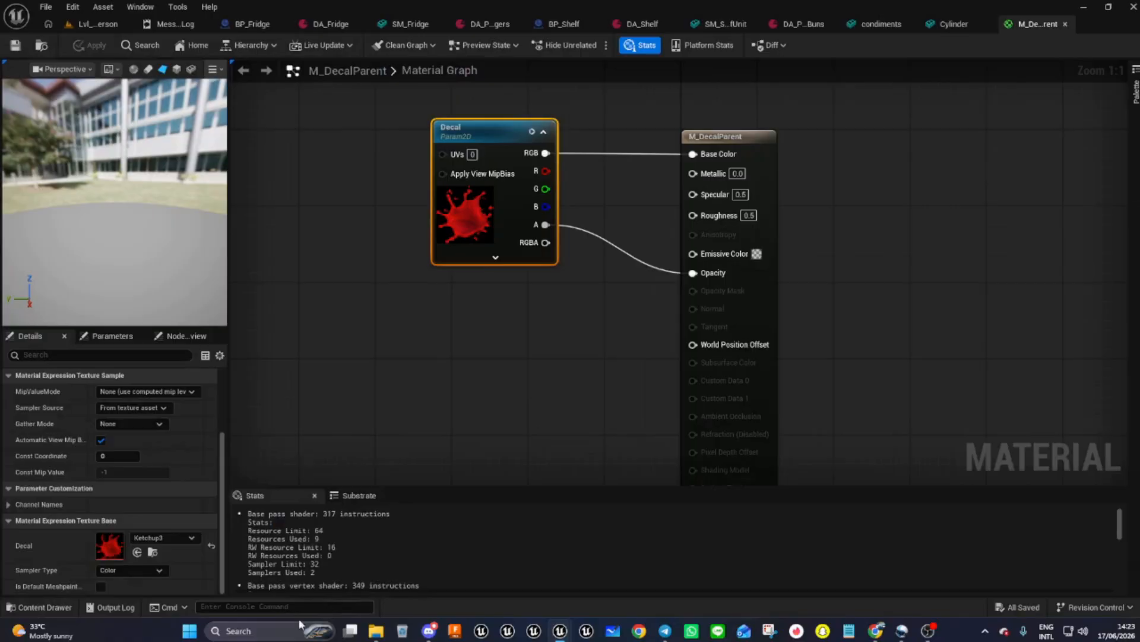
- Test M_DecalParent by placing it at the packaging station in the level, and undo the placement
left_click(50, 608)
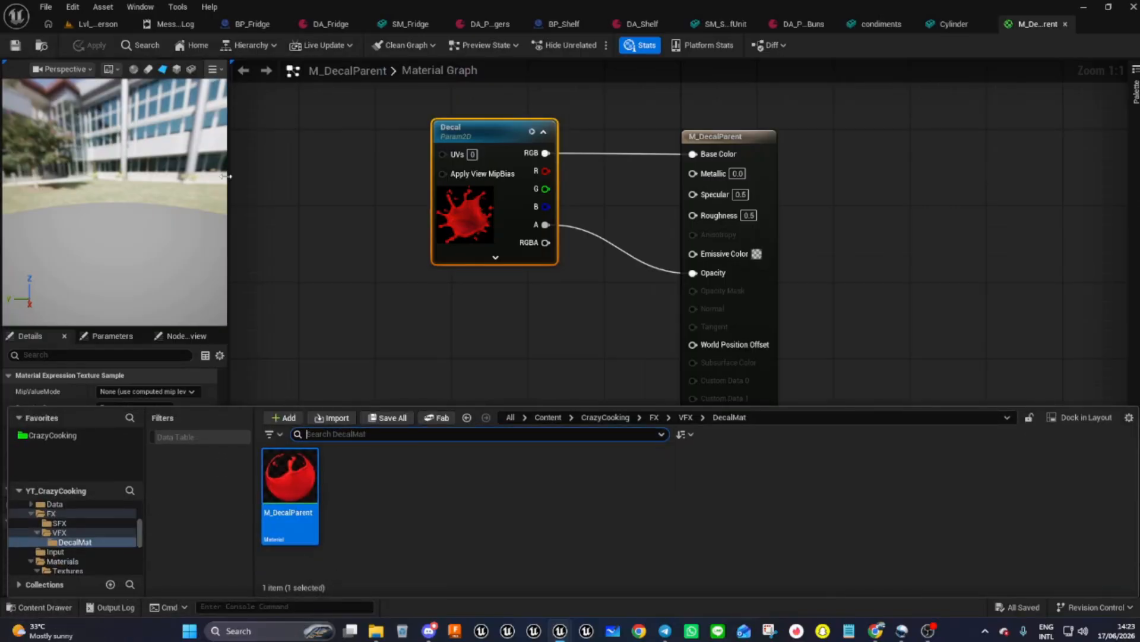
left_click(104, 29)
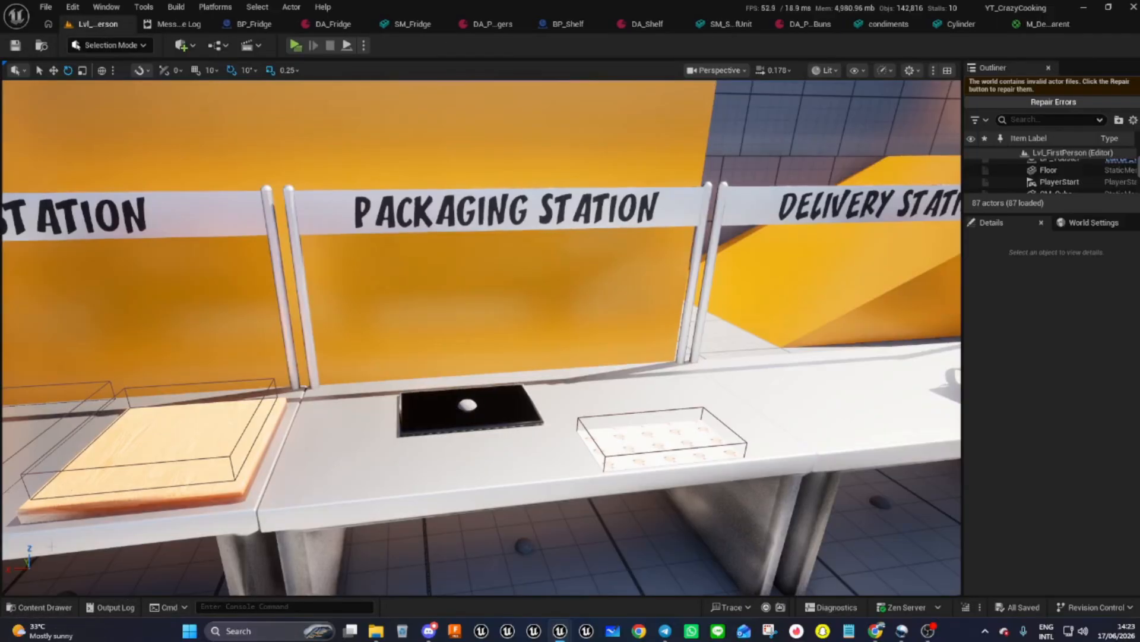
left_click(64, 605)
left_click_drag(303, 487, 607, 346)
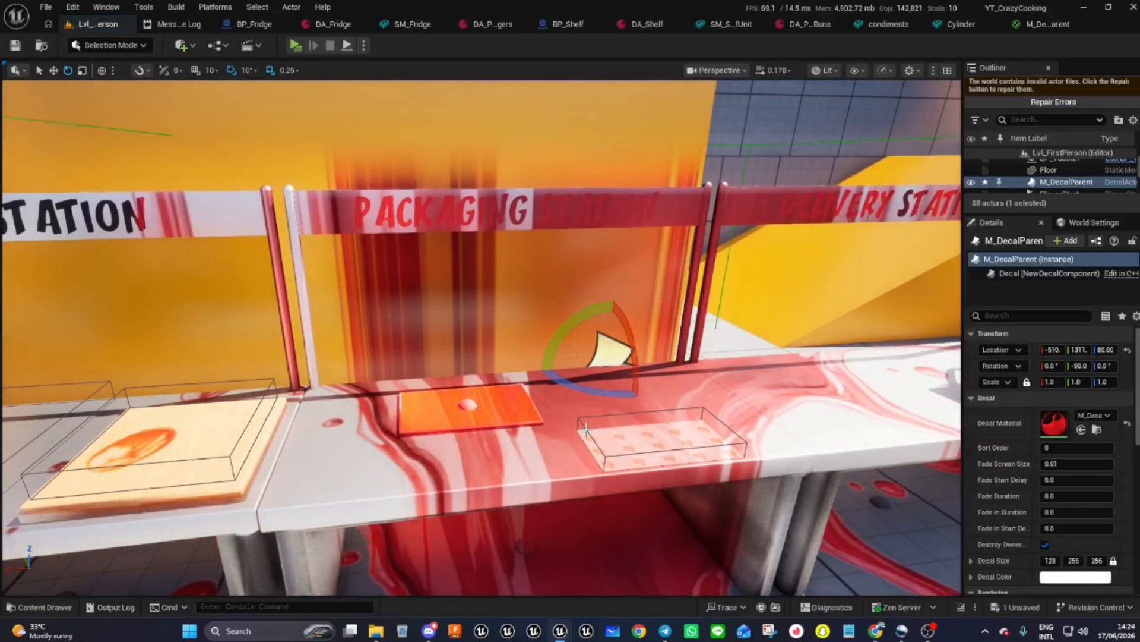
scroll(586, 429, "down", 5)
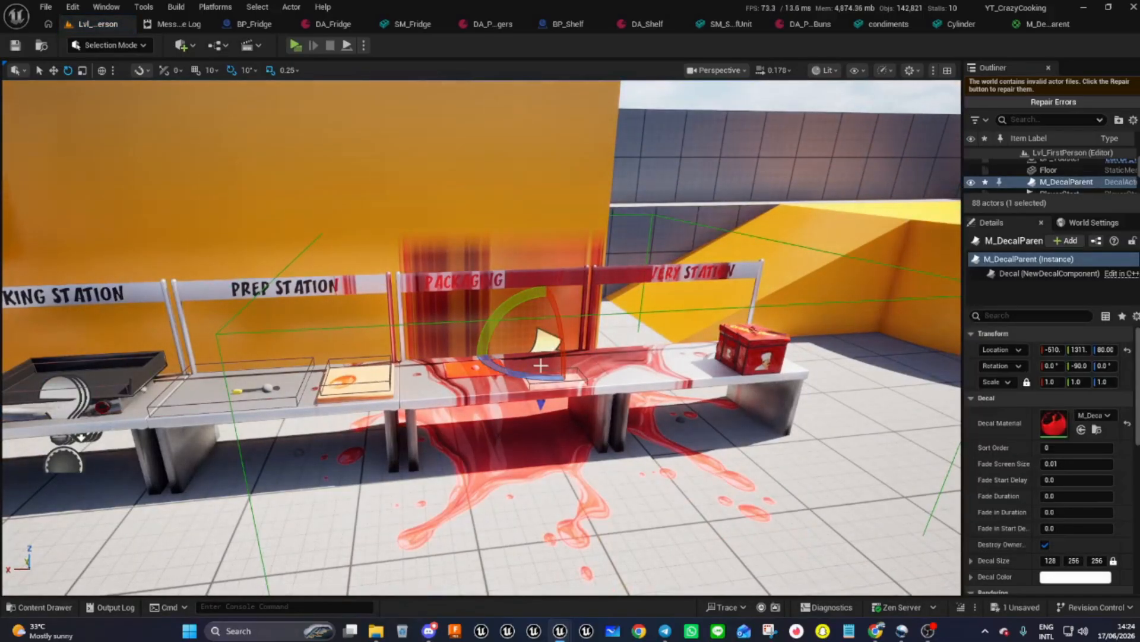
right_click_drag(540, 368, 543, 369)
key("s")
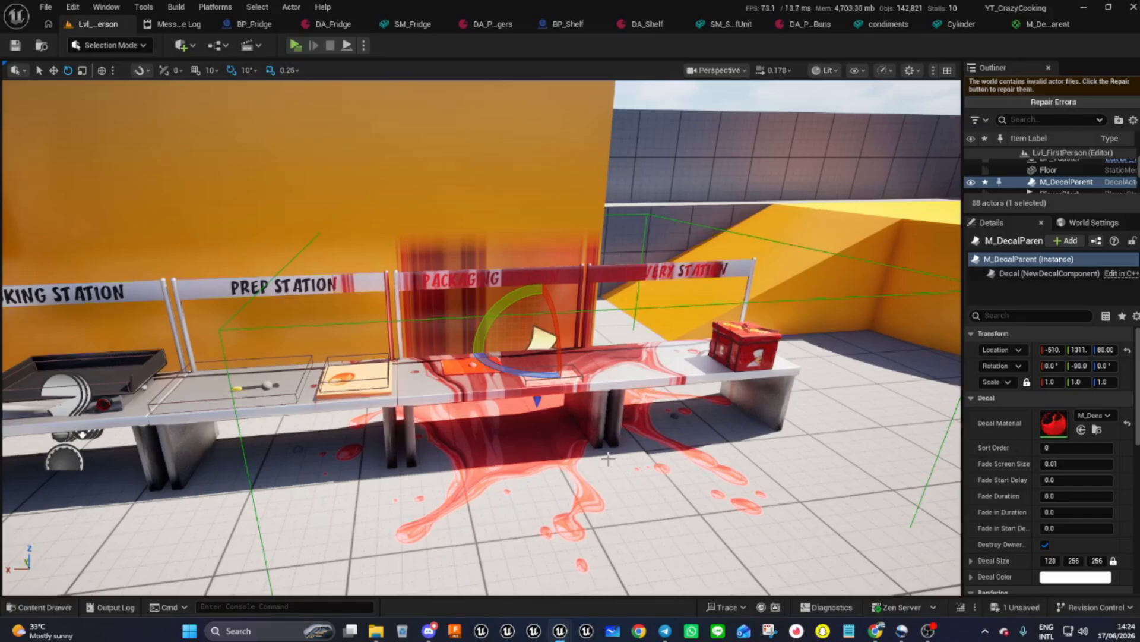
key("ctrl+z")
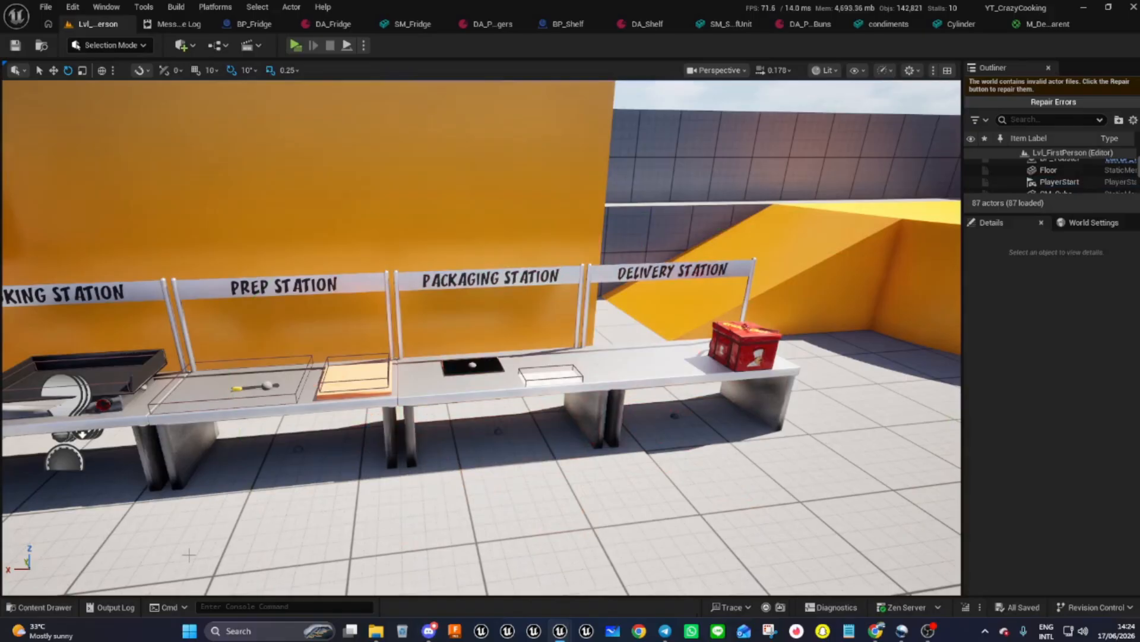
- Create a material instance from M_DecalParent in the DecalMat folder and name it M_DecalKetchup_Inst
left_click(36, 607)
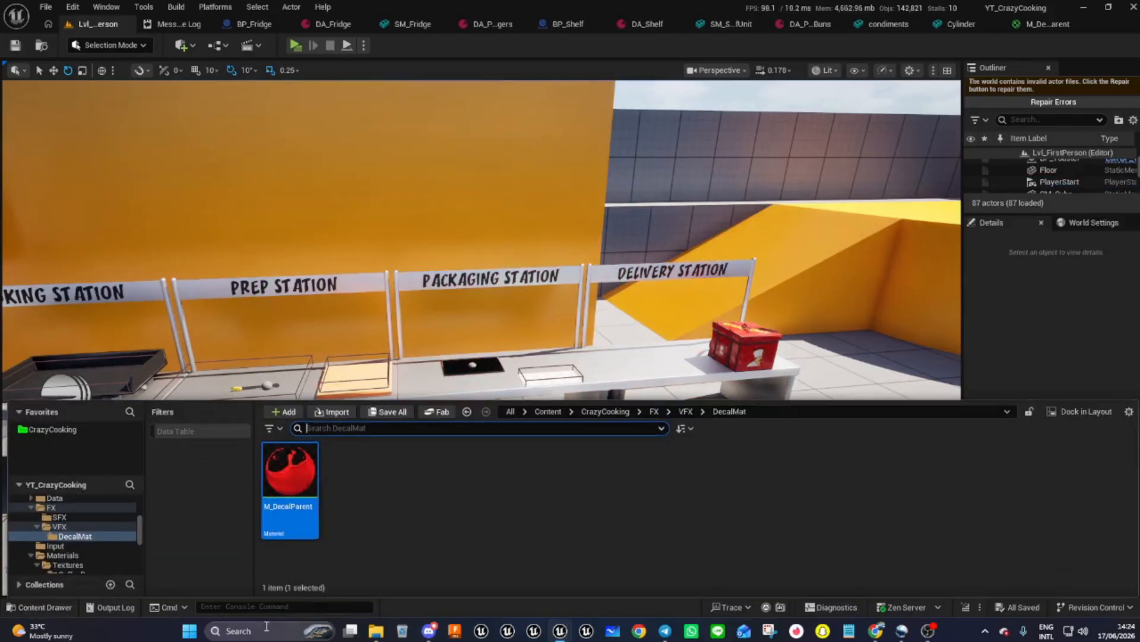
right_click(297, 478)
left_click(380, 135)
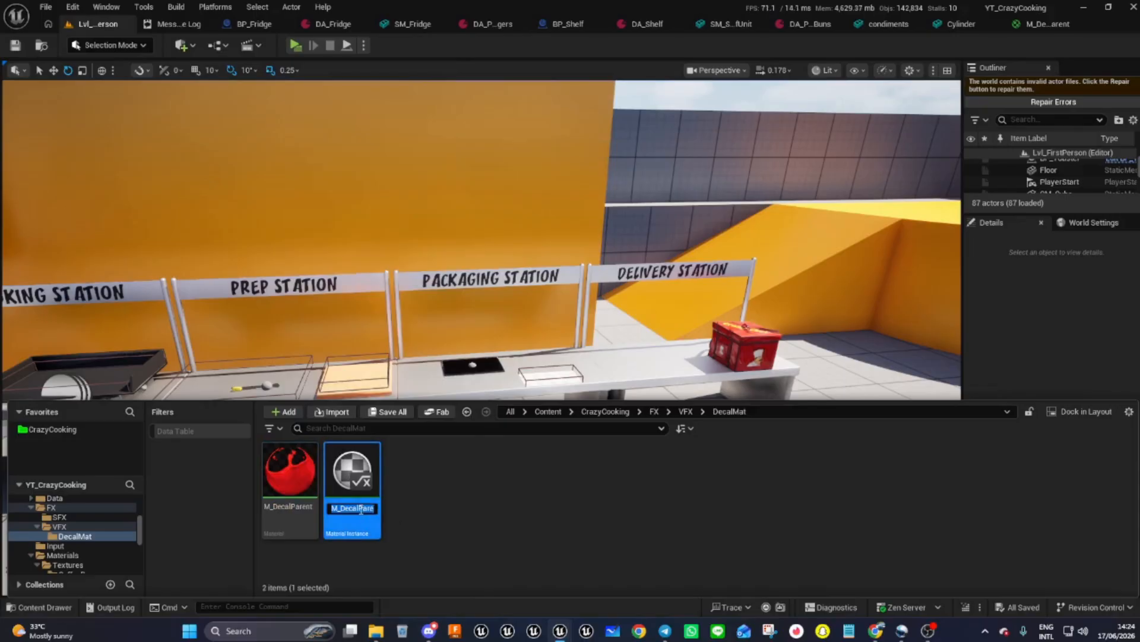
mouse_move(359, 510)
left_mouse_down()
mouse_move(400, 513)
mouse_move(359, 508)
left_mouse_up()
key("BackSpace")
type("Ketchup")
key("Return")
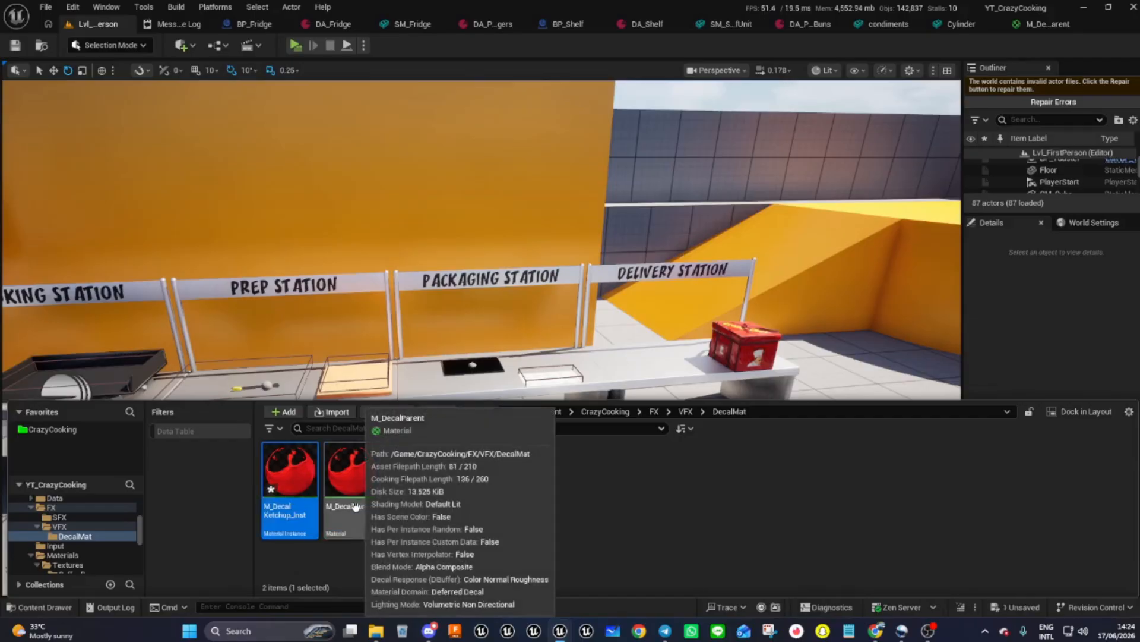
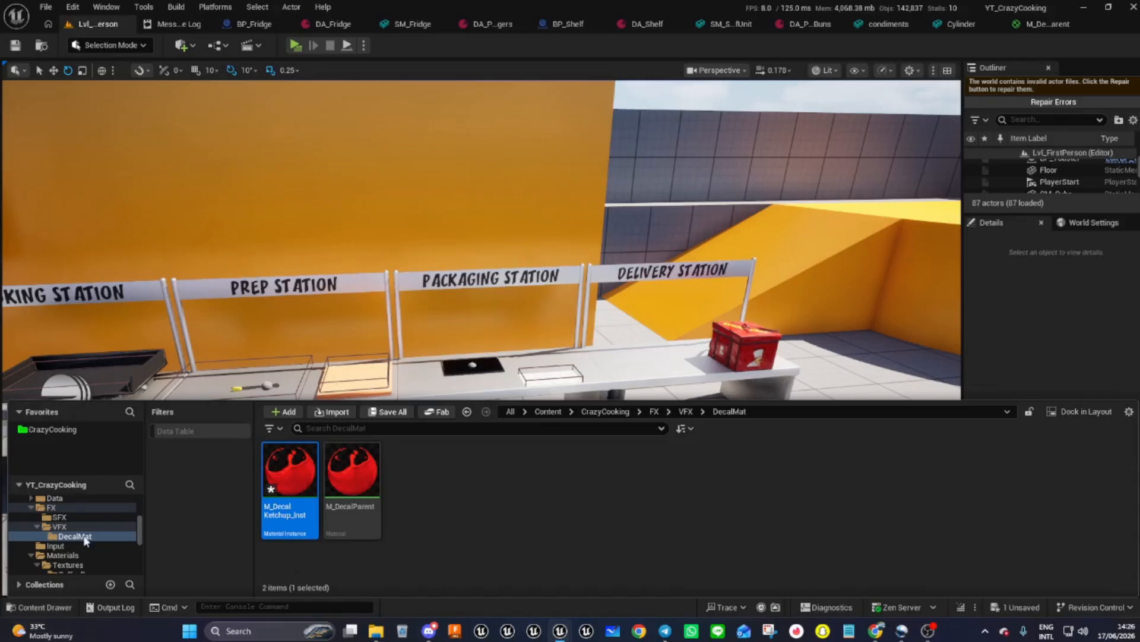
- Review the condiment particle material and Niagara systems in the CrazyCooking/FX/VFX folder
scroll(84, 536, "up", 3)
scroll(83, 537, "up", 5)
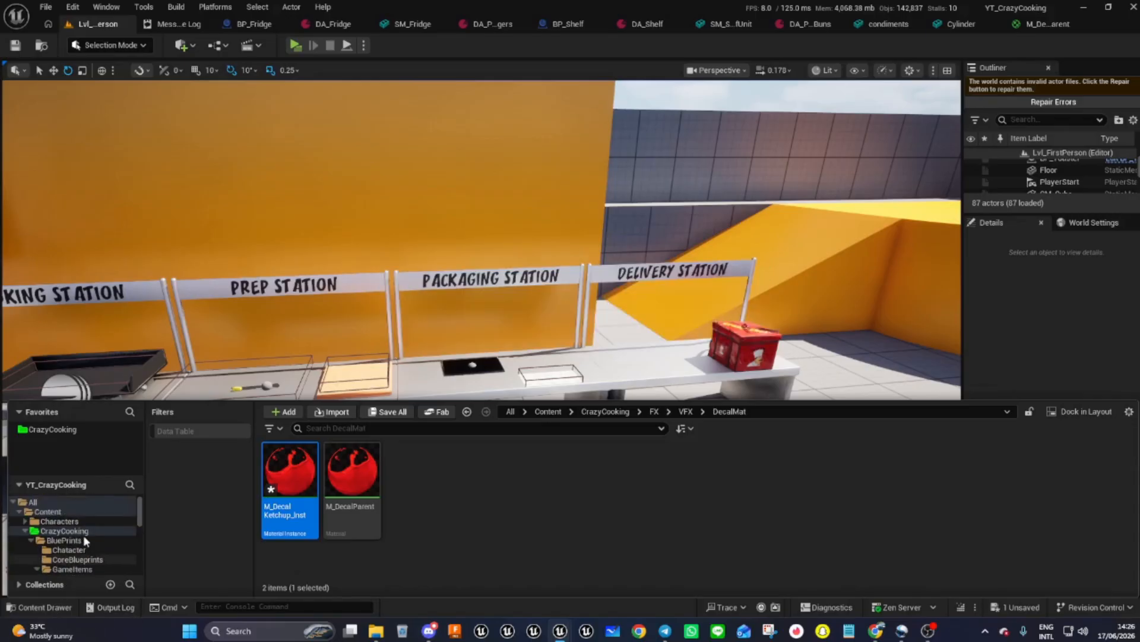
left_click(25, 531)
scroll(62, 532, "down", 1)
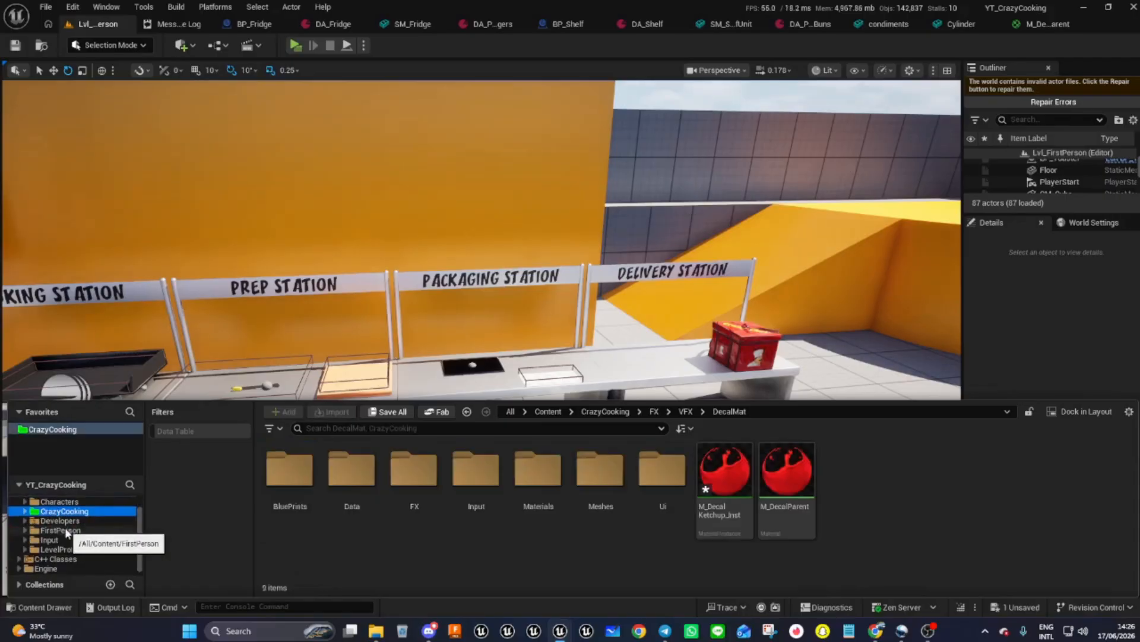
scroll(66, 531, "up", 1)
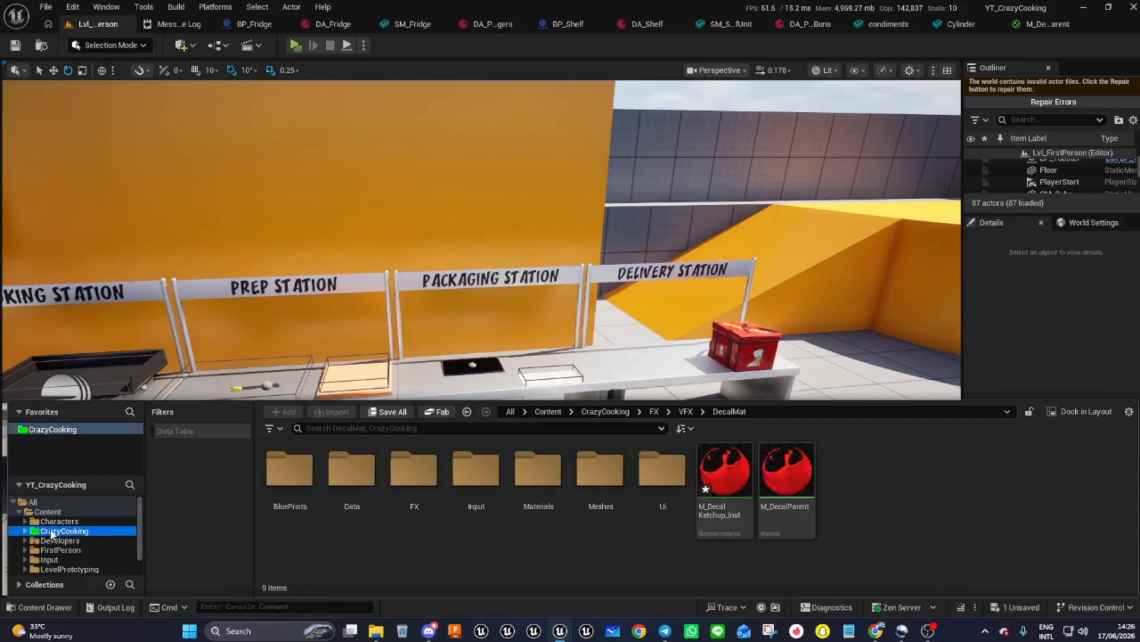
left_click(51, 532)
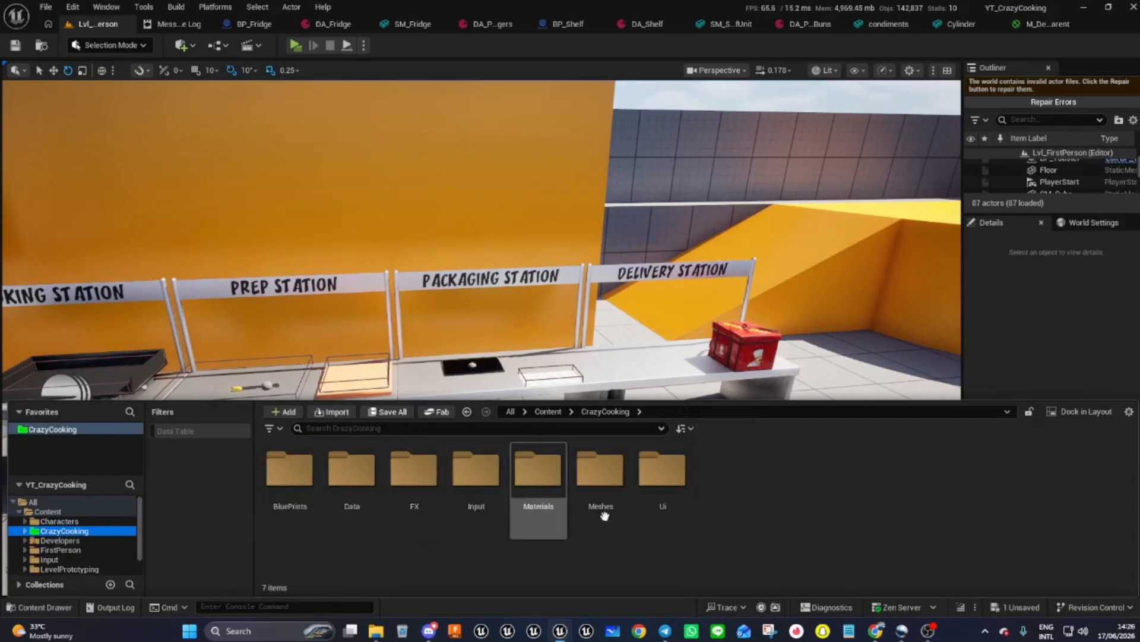
double_click(414, 475)
double_click(352, 470)
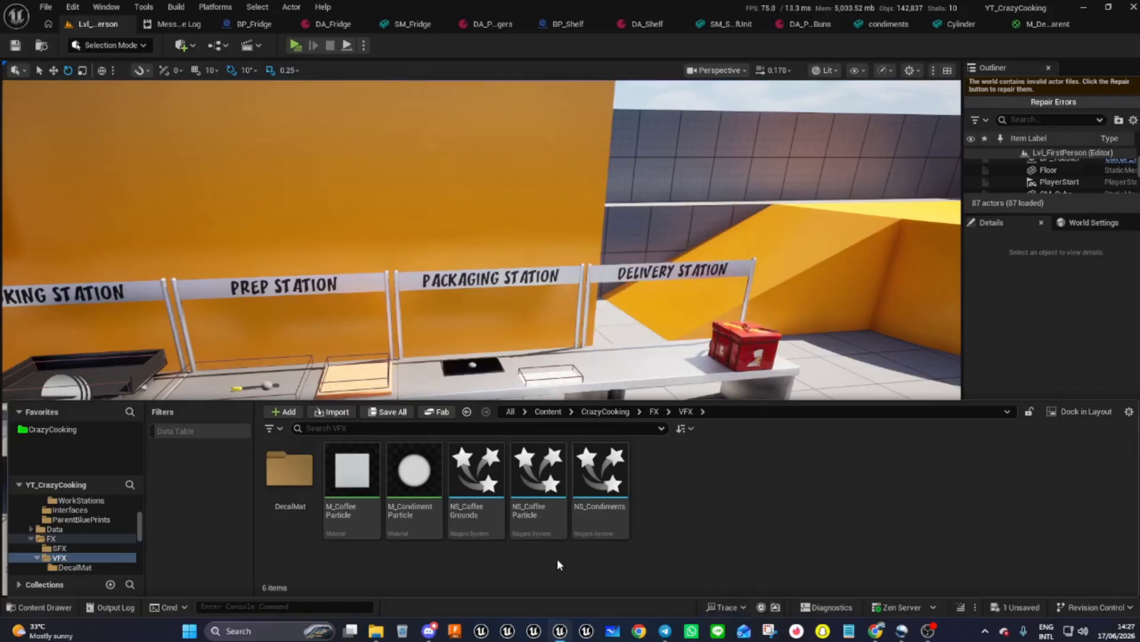
left_click(416, 514)
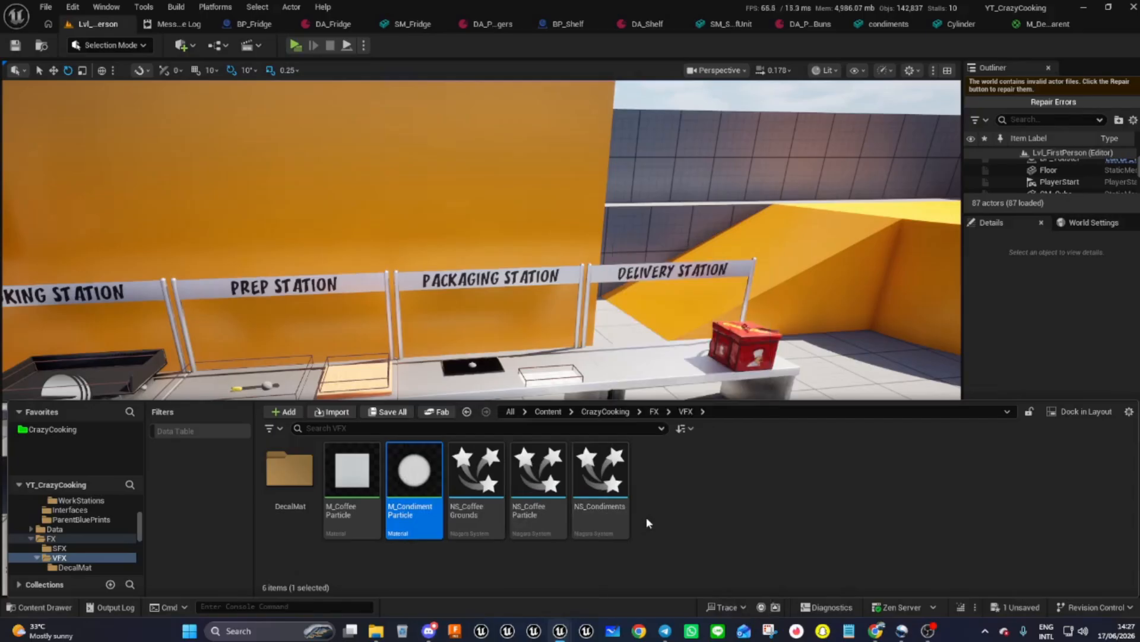
left_click(697, 465)
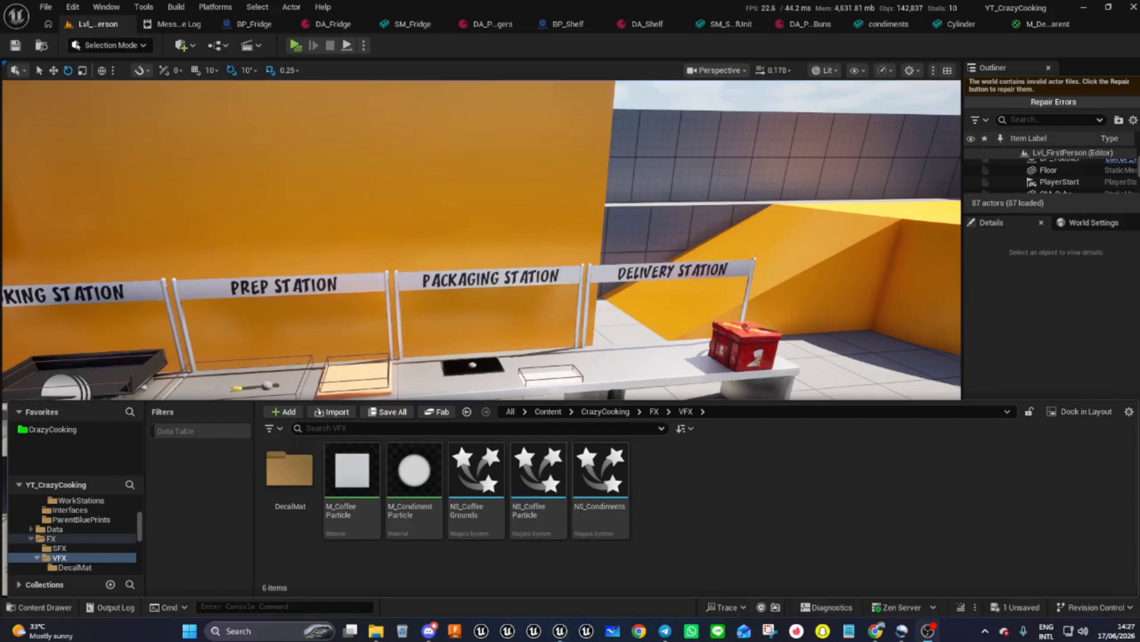
key("alt+Tab")
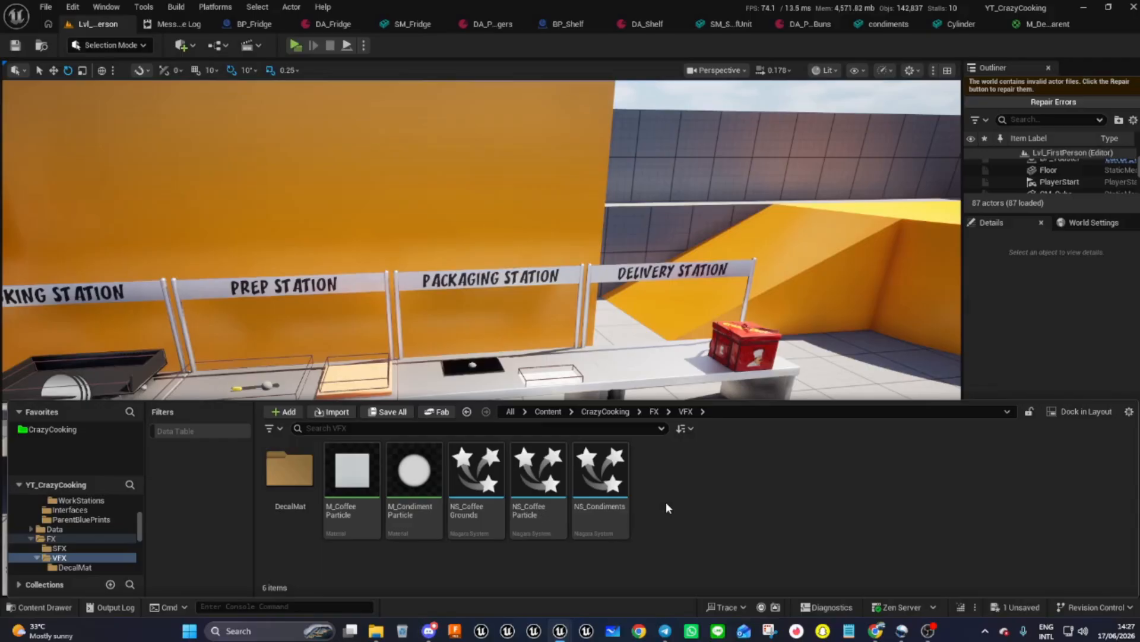
left_click(613, 370)
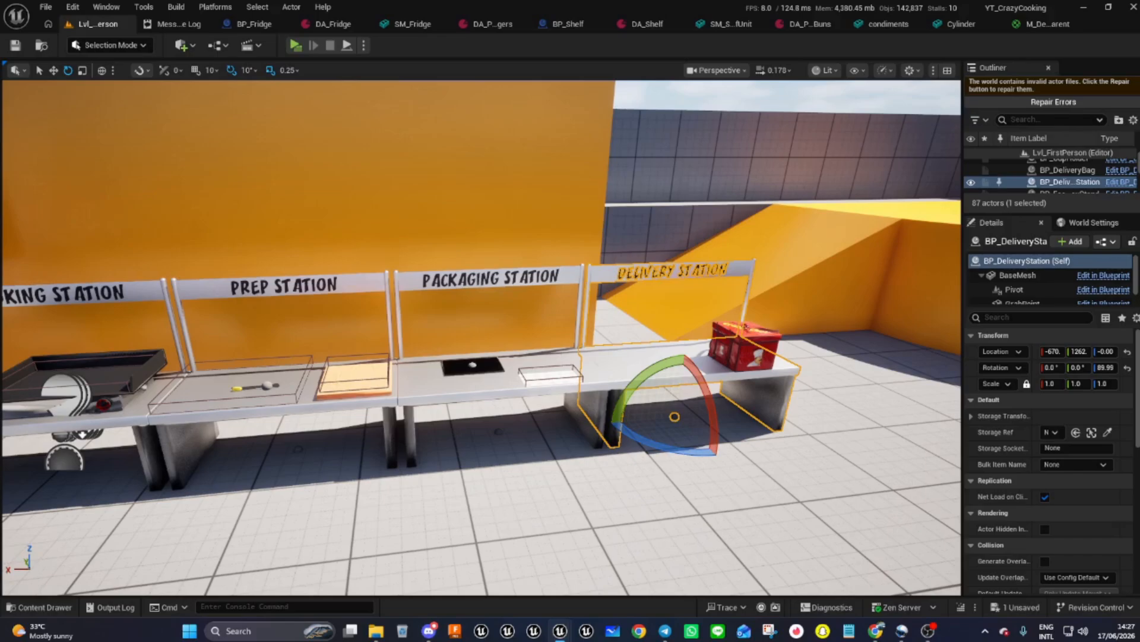
- Create a Blueprint class named BPP_Condements in CrazyCooking/BluePrints/ParentBluePrints, with BPP_BulkItem as its parent class
left_click(41, 606)
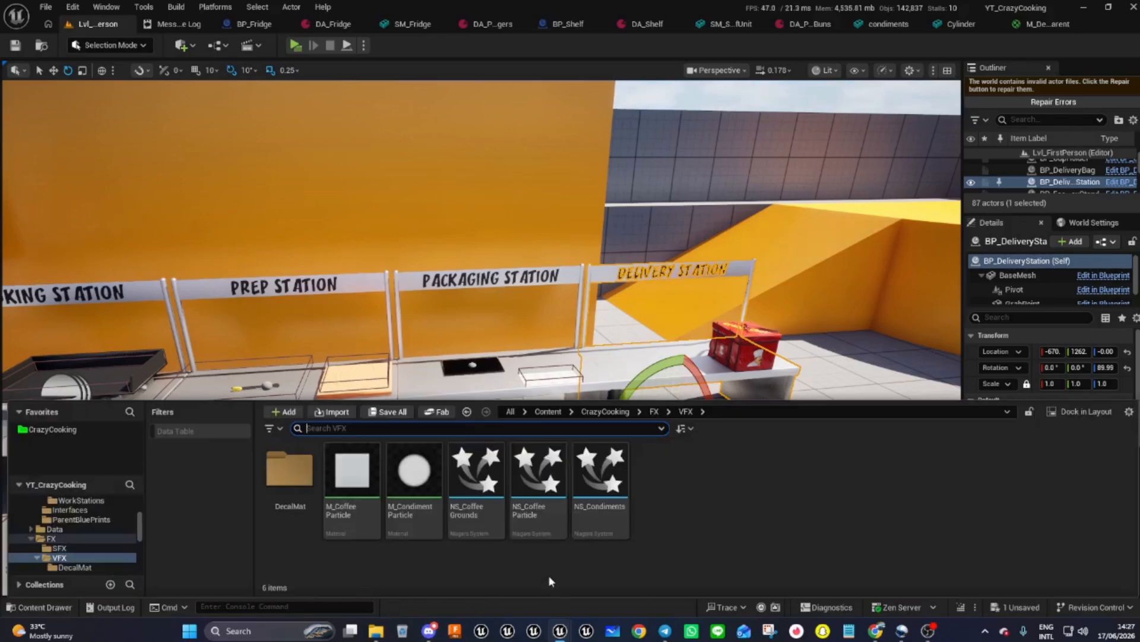
left_click(612, 412)
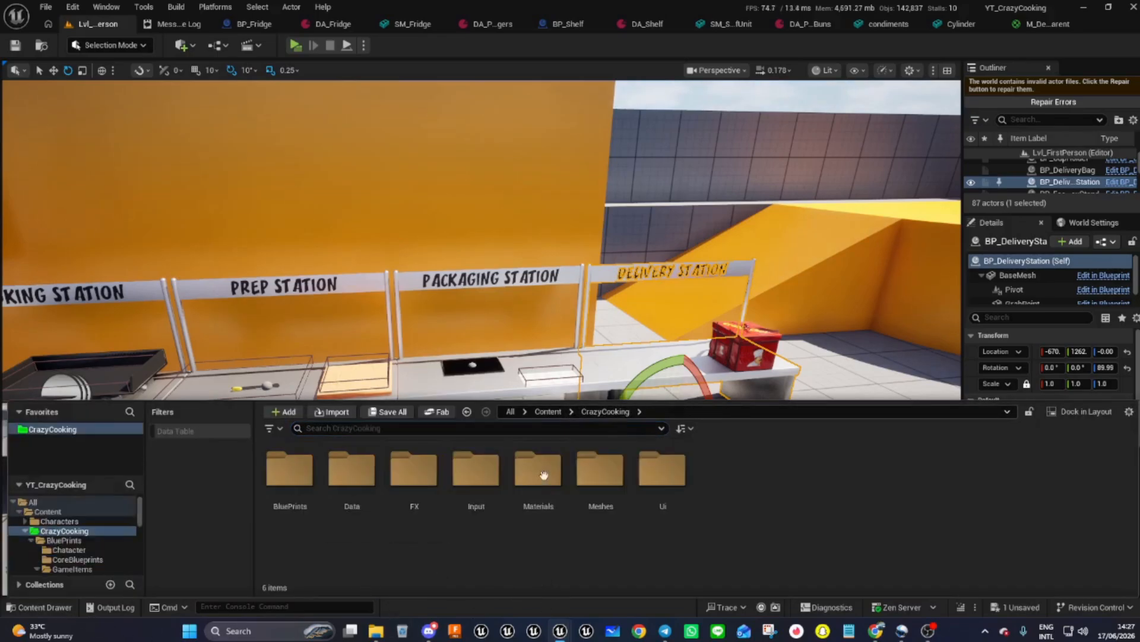
double_click(302, 484)
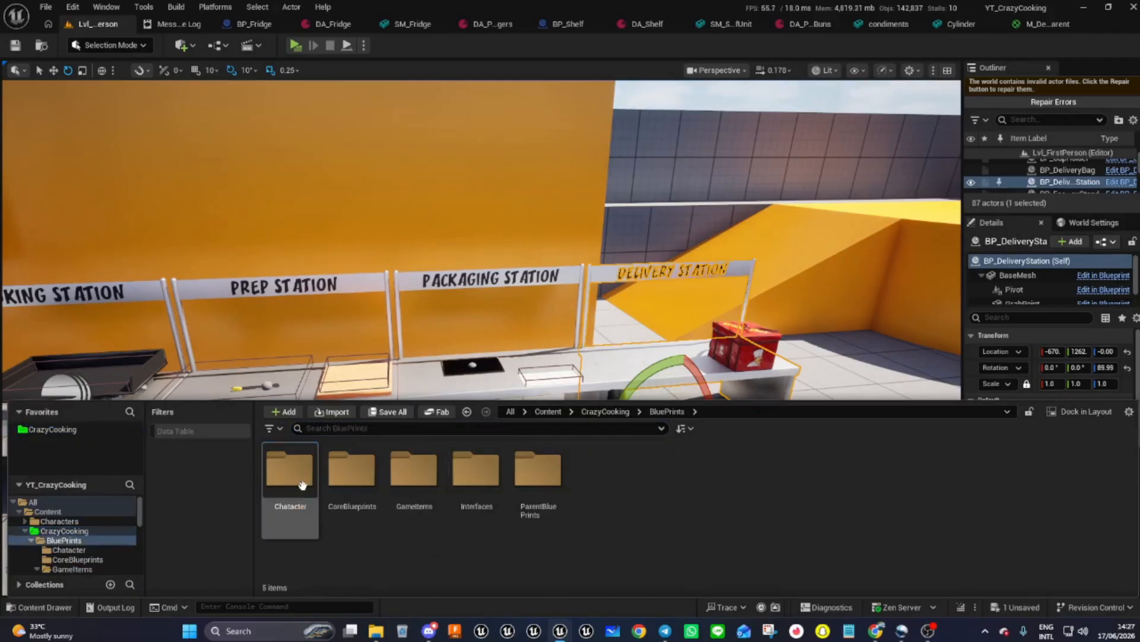
double_click(538, 470)
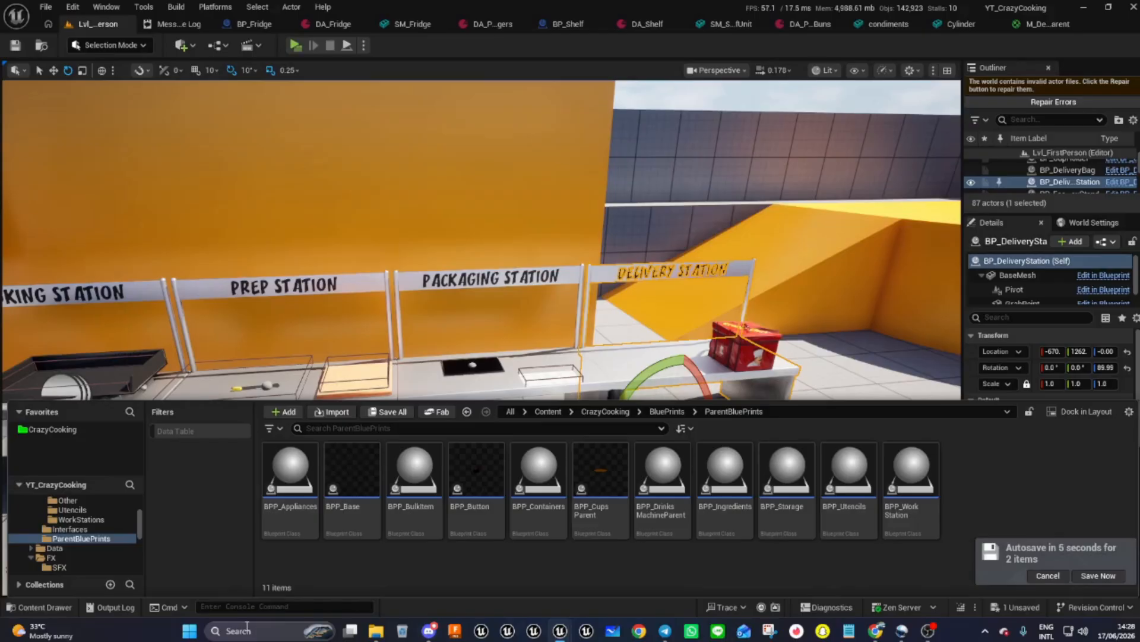
right_click(647, 563)
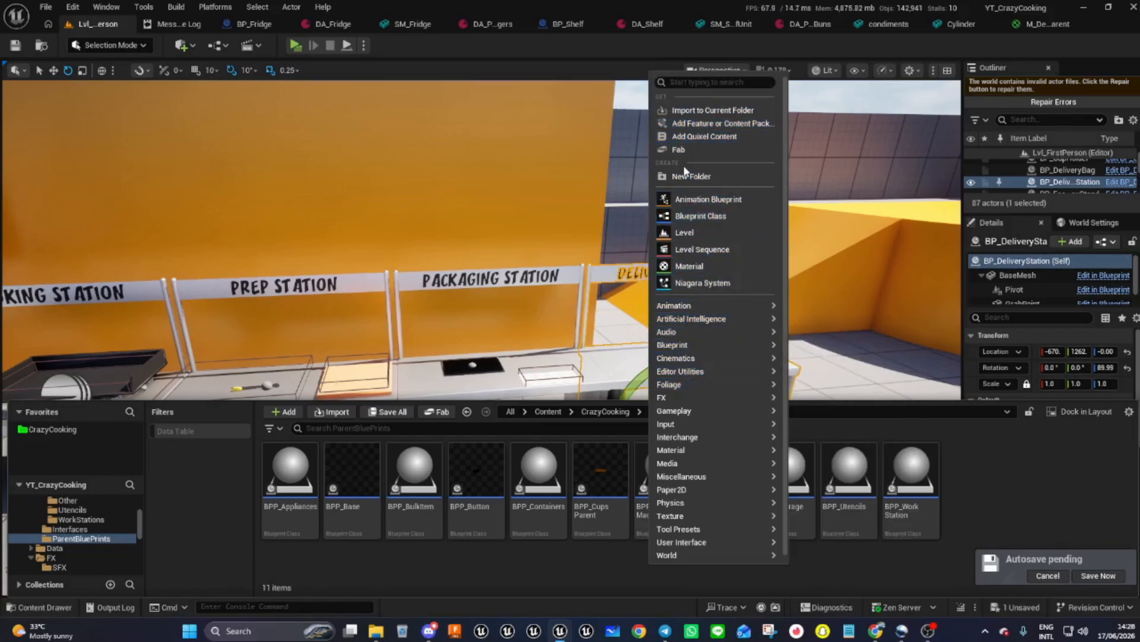
left_click(684, 217)
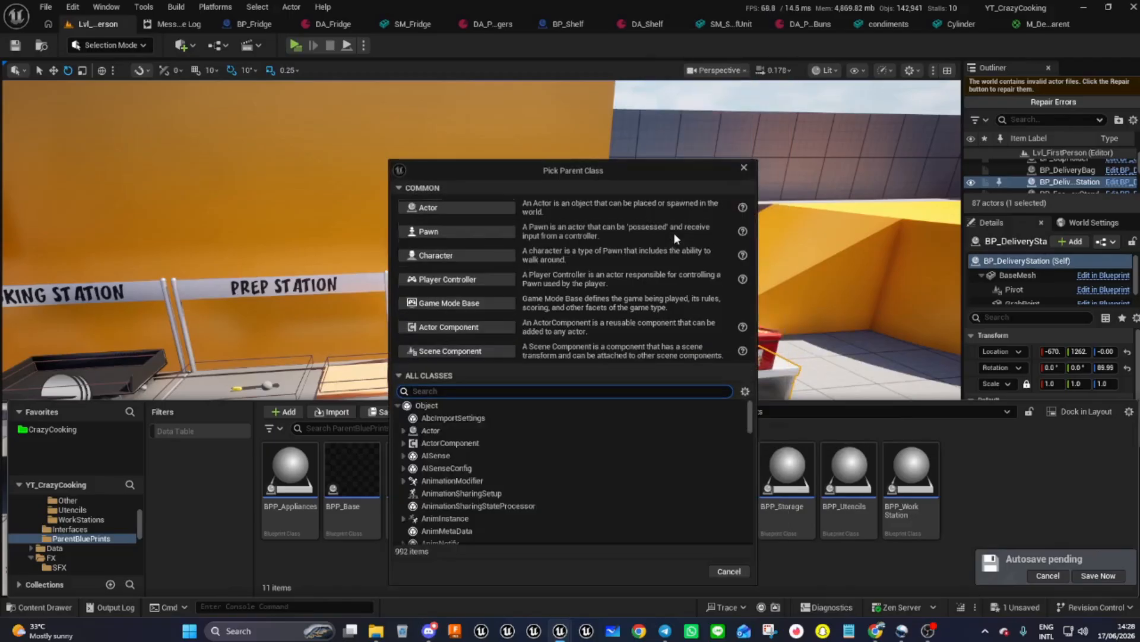
type("BPP")
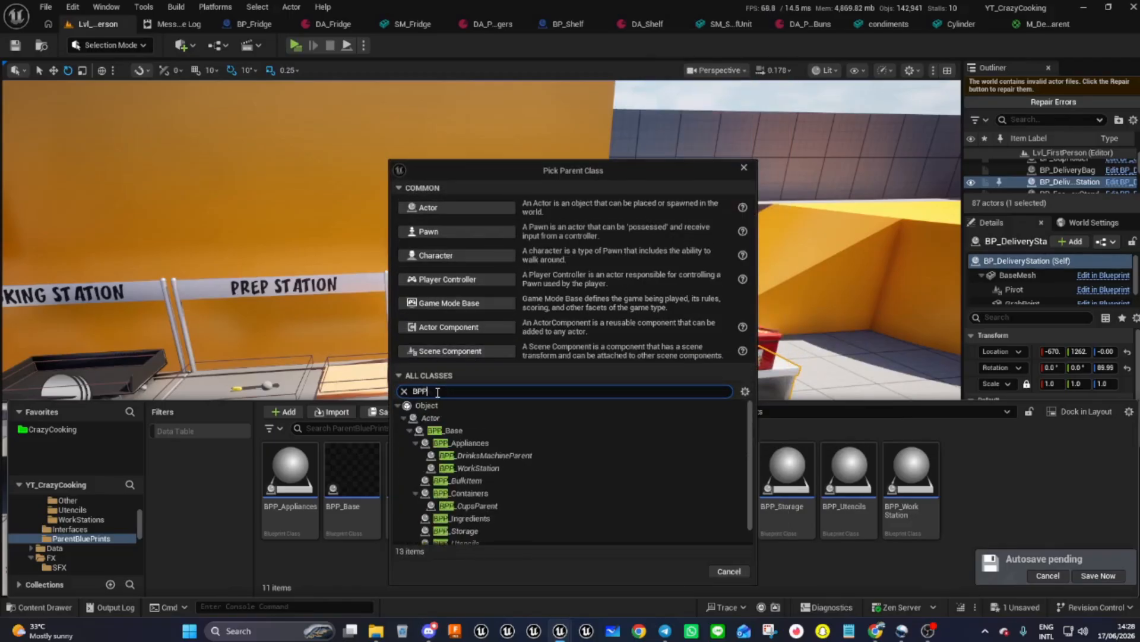
left_click(465, 482)
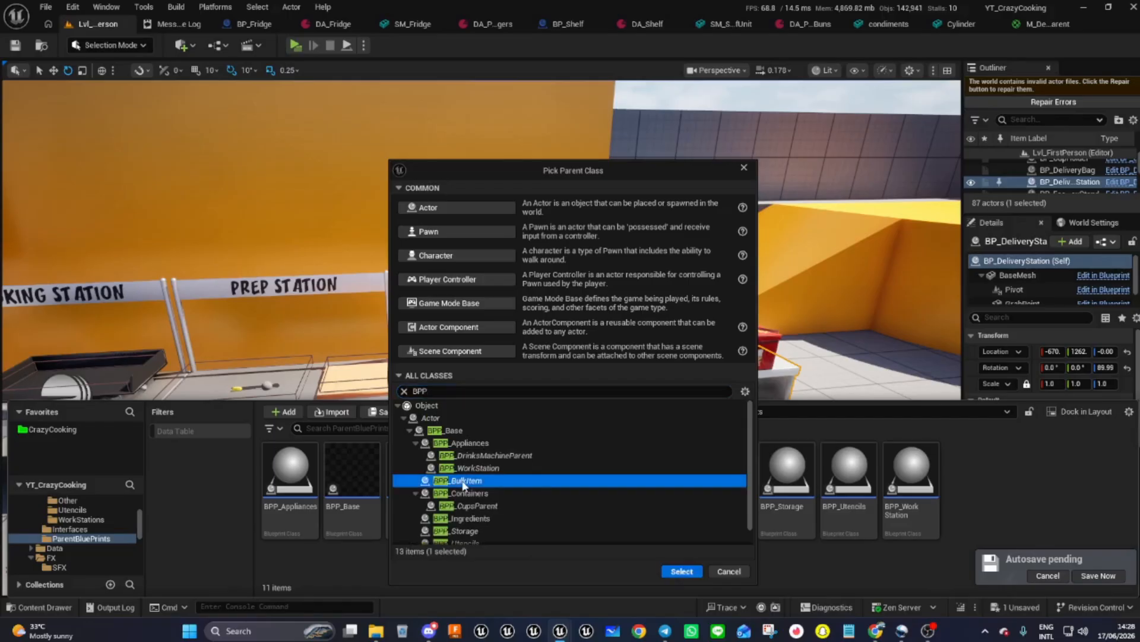
left_click(673, 576)
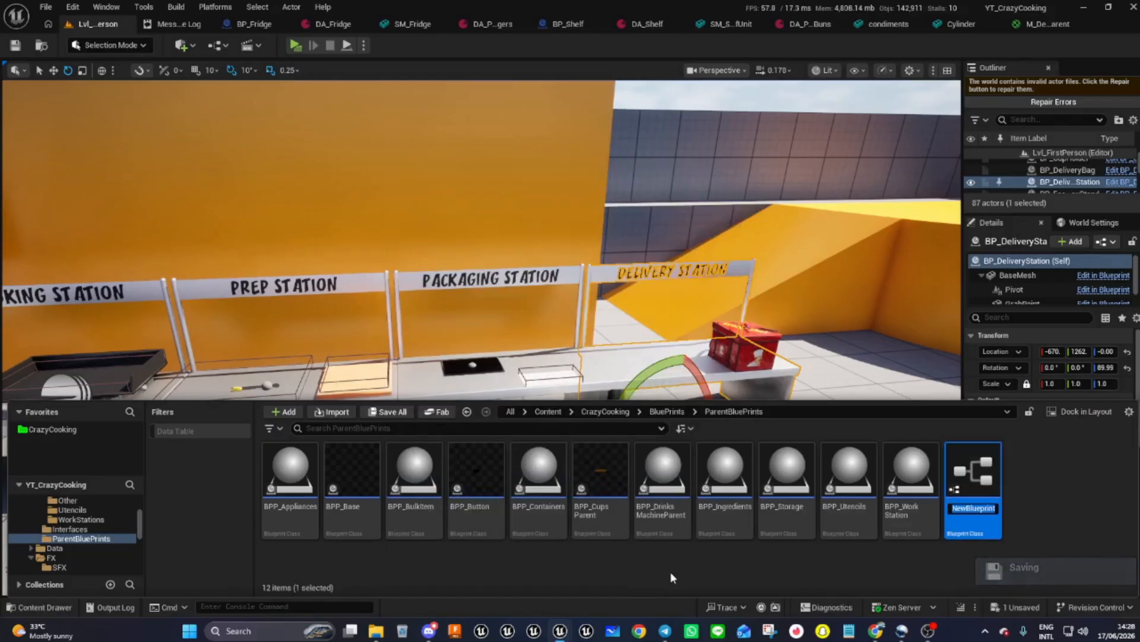
type("BPP_")
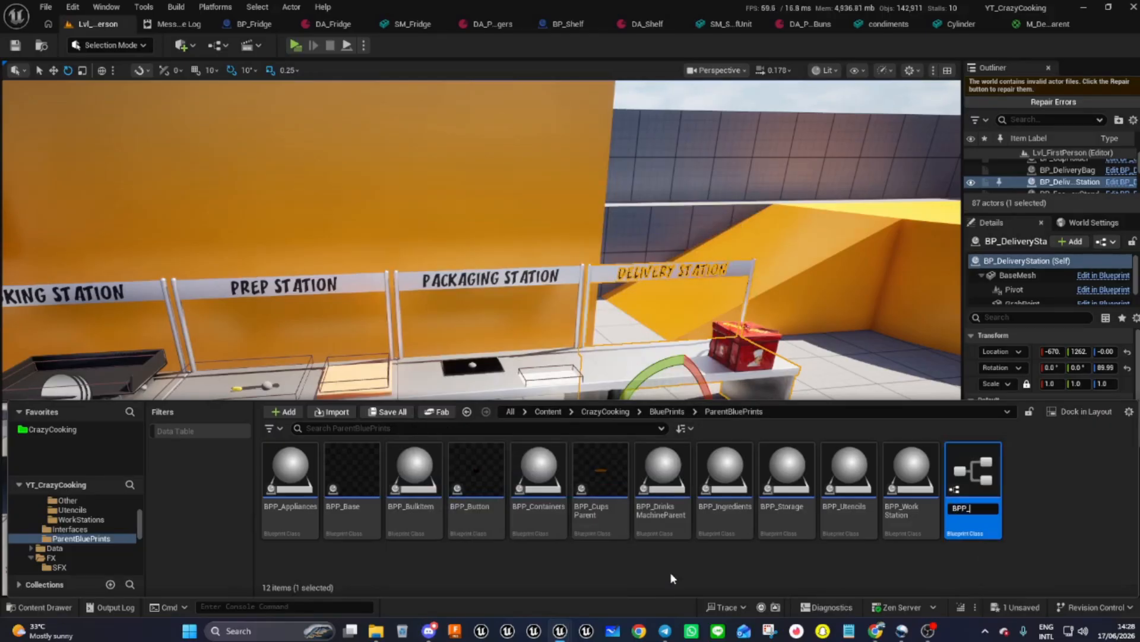
type("Condements")
key("Return")
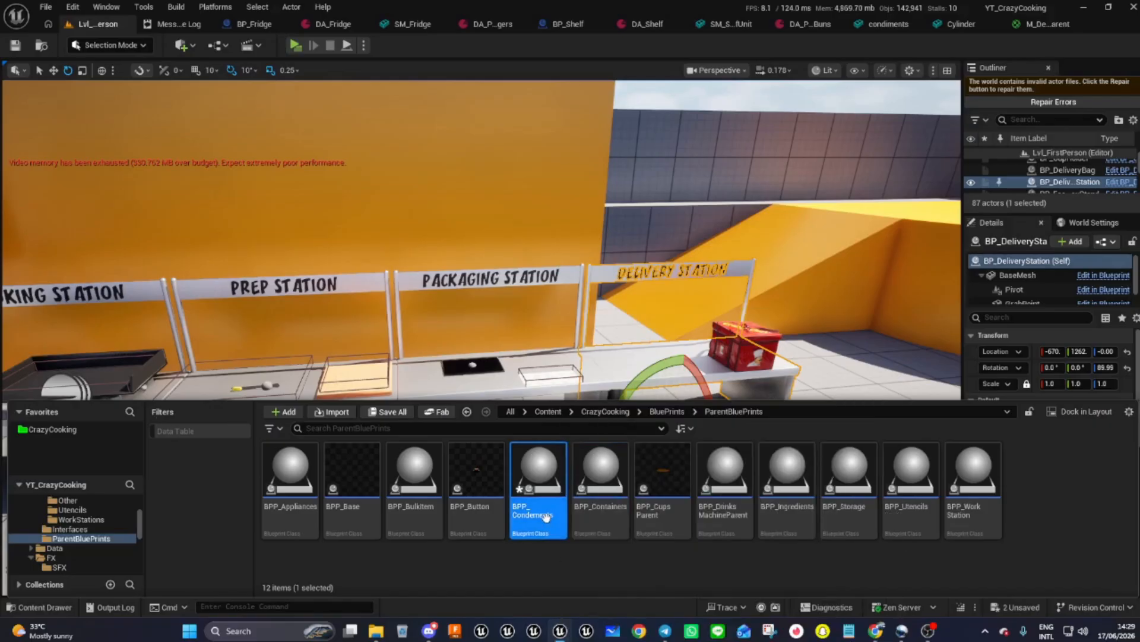
- Open the BulkItems folder under CrazyCooking/Data/DataAssets/ItemsData/Food
mouse_move(545, 516)
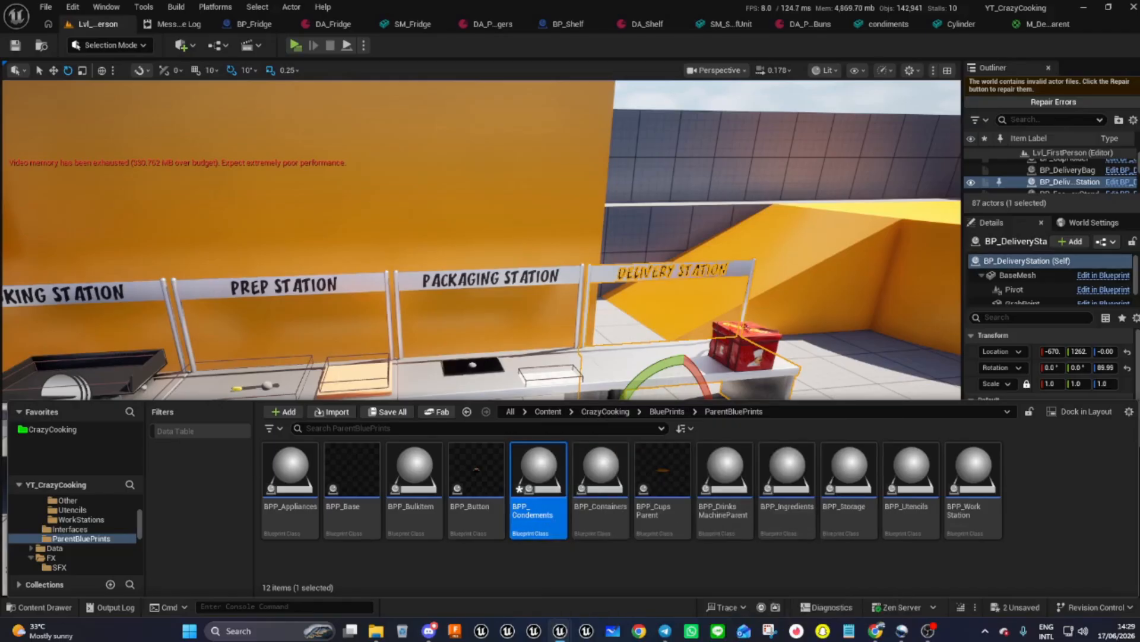
left_click(52, 610)
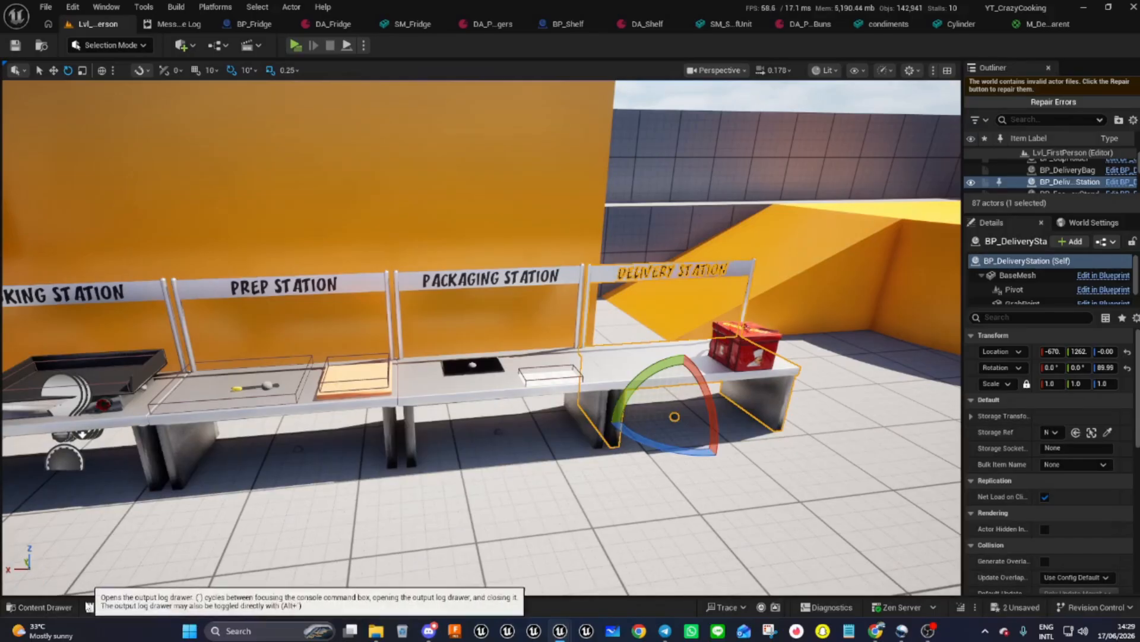
left_click(47, 607)
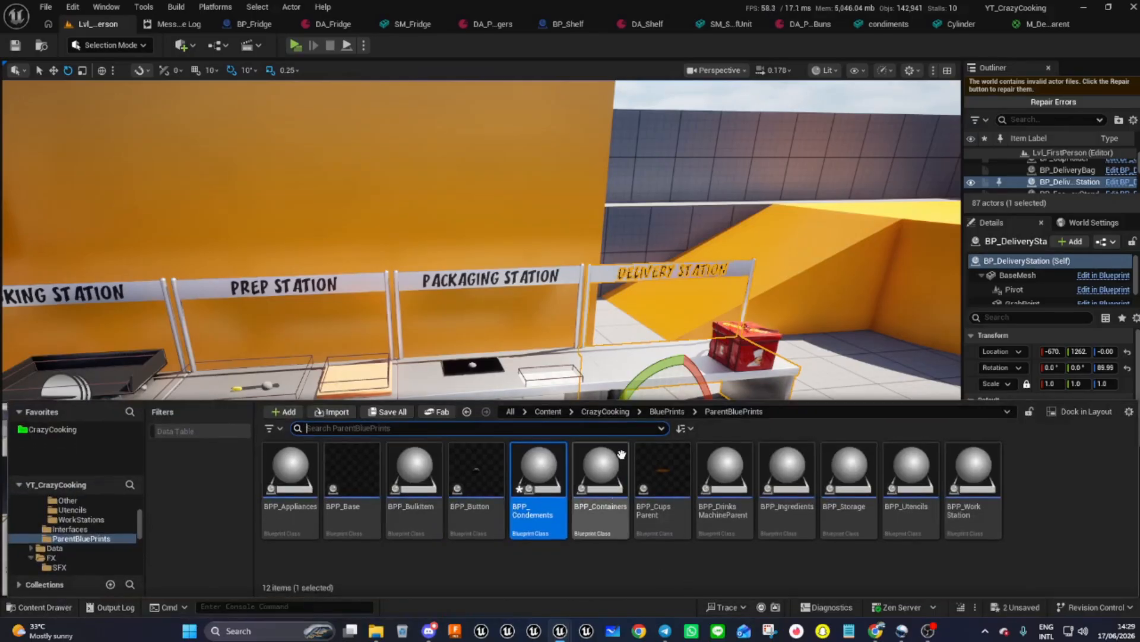
left_click(605, 411)
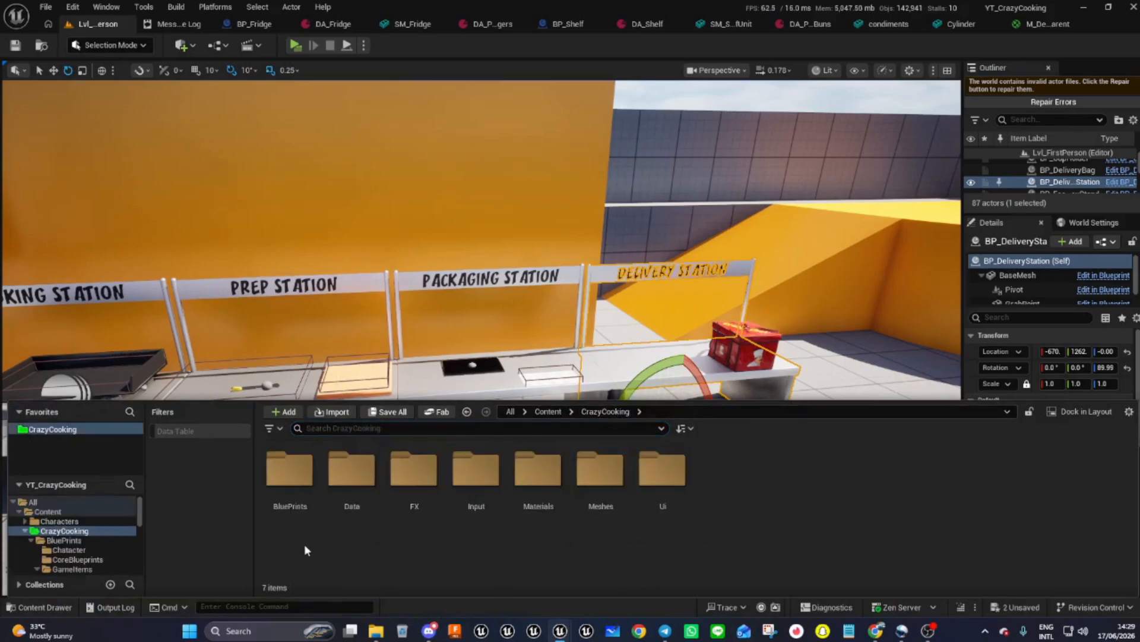
left_click(362, 487)
double_click(362, 487)
double_click(286, 479)
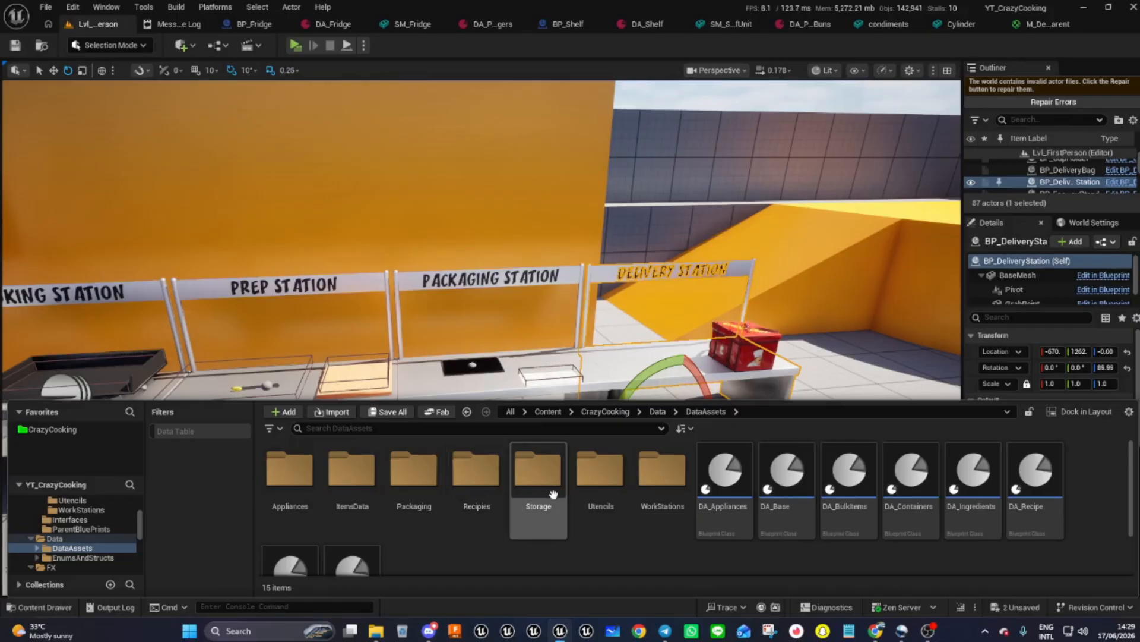
double_click(356, 498)
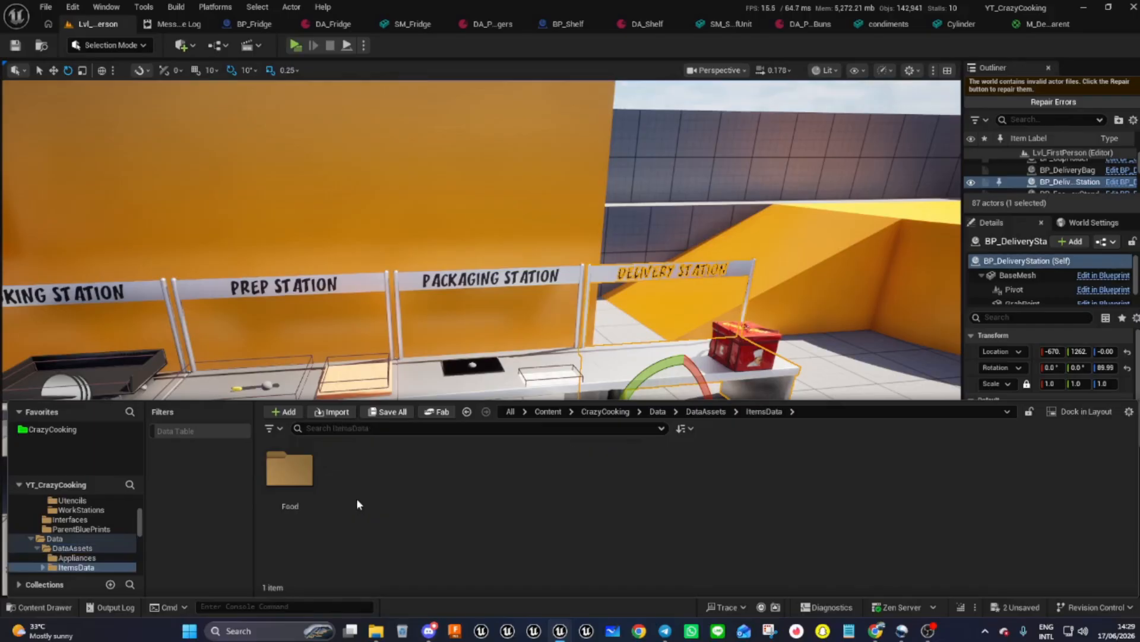
double_click(299, 492)
double_click(298, 491)
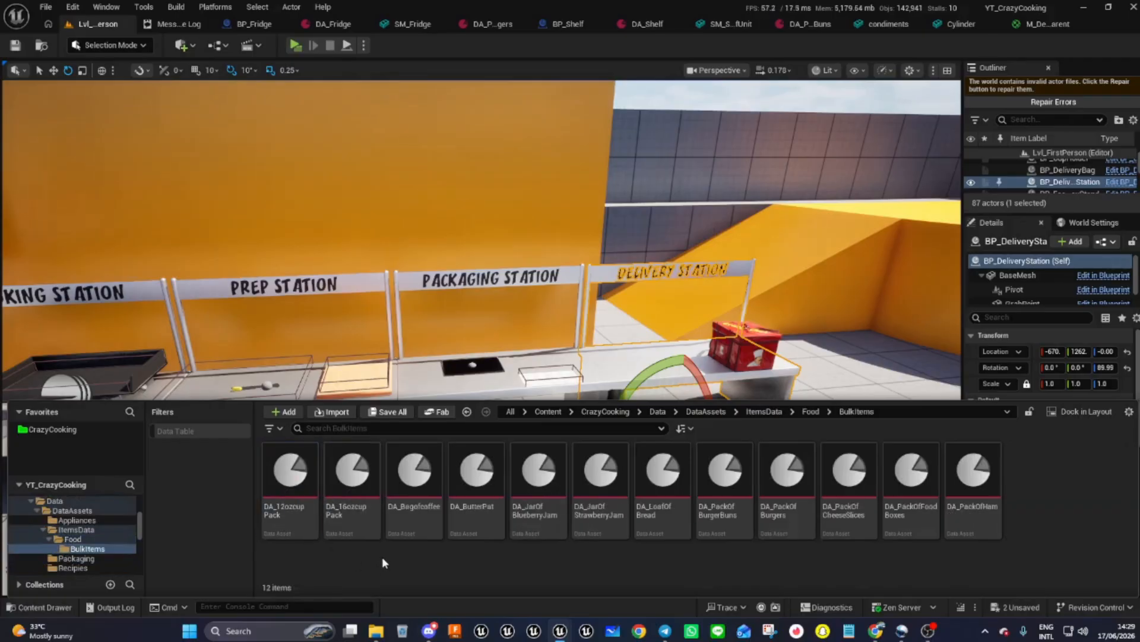
- Create a data asset of class DA_BulkItems named DA_BottleOfKetchup in the BulkItems folder and open it
right_click(436, 568)
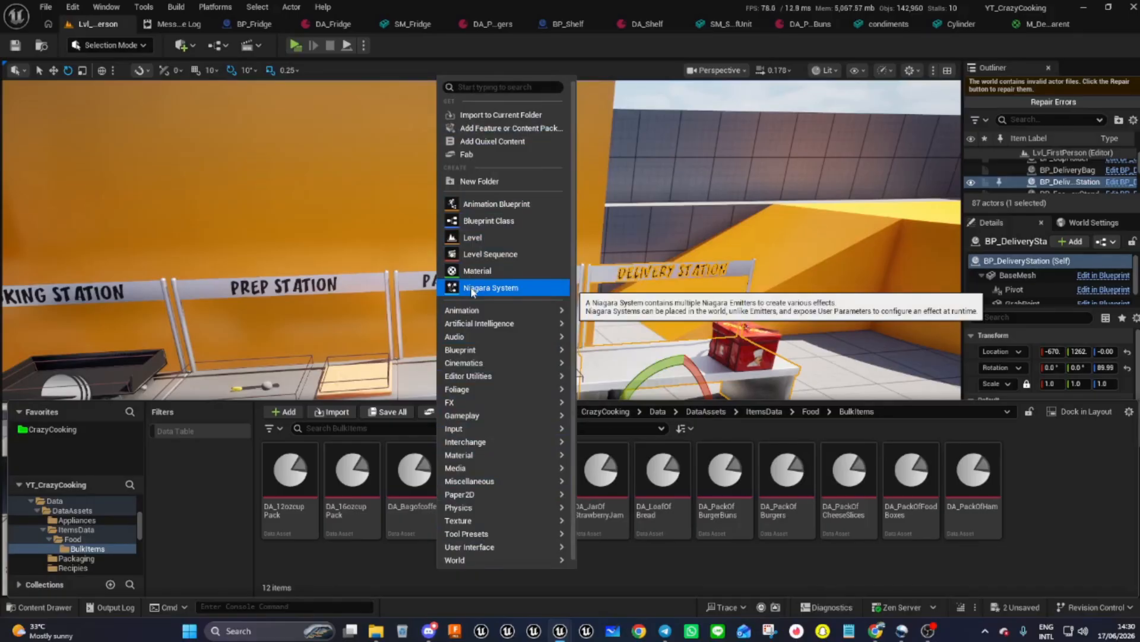
mouse_move(487, 482)
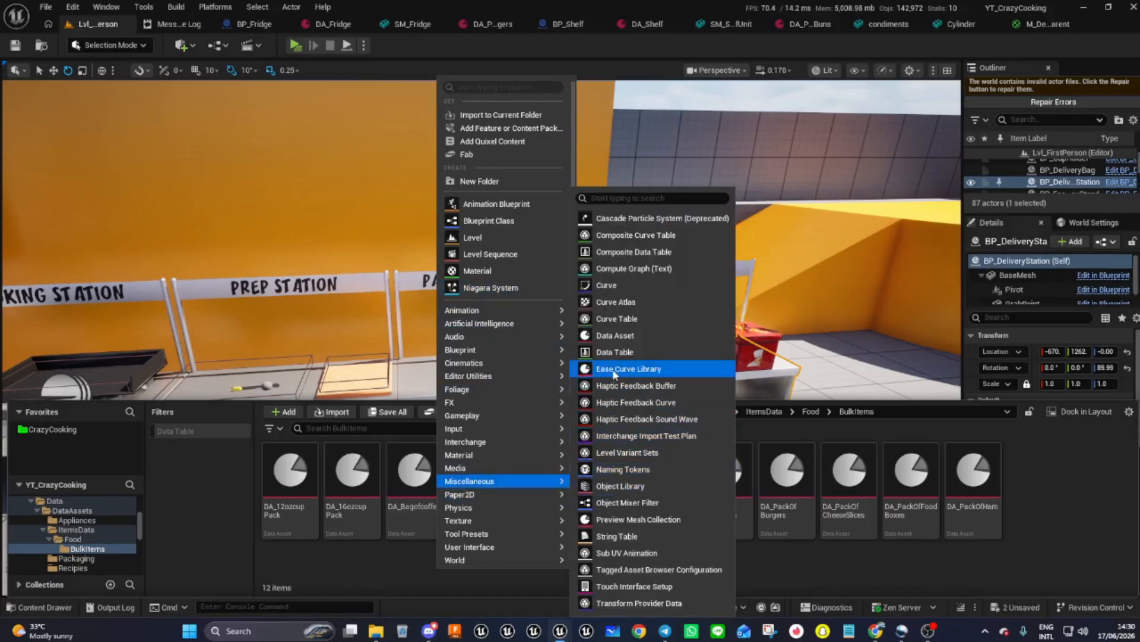
left_click(612, 336)
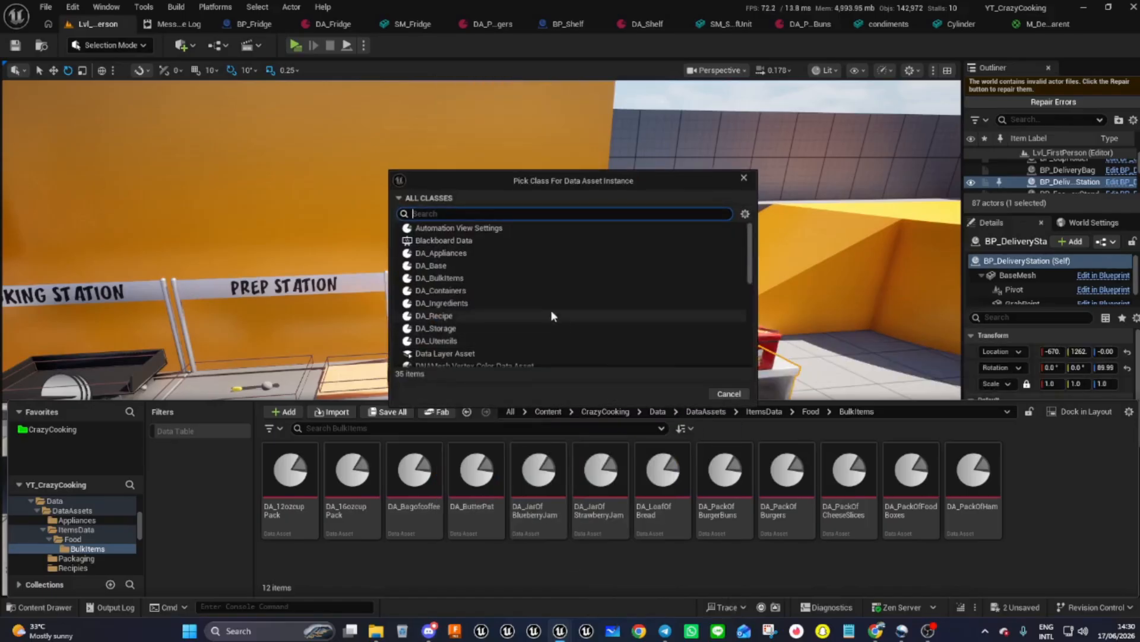
left_click(447, 279)
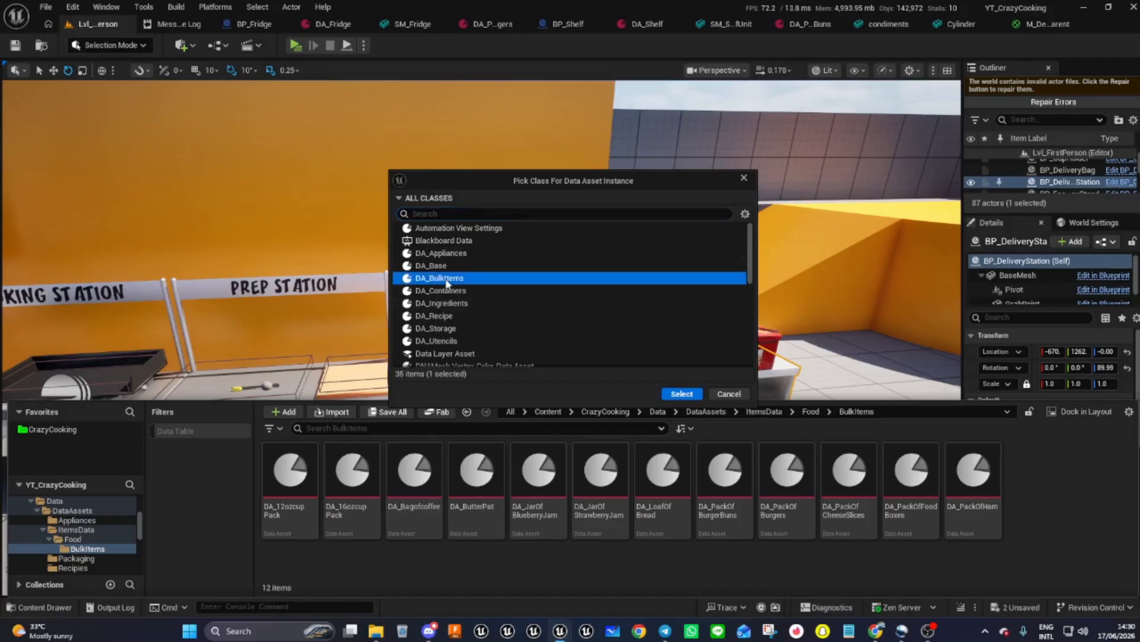
left_click(681, 395)
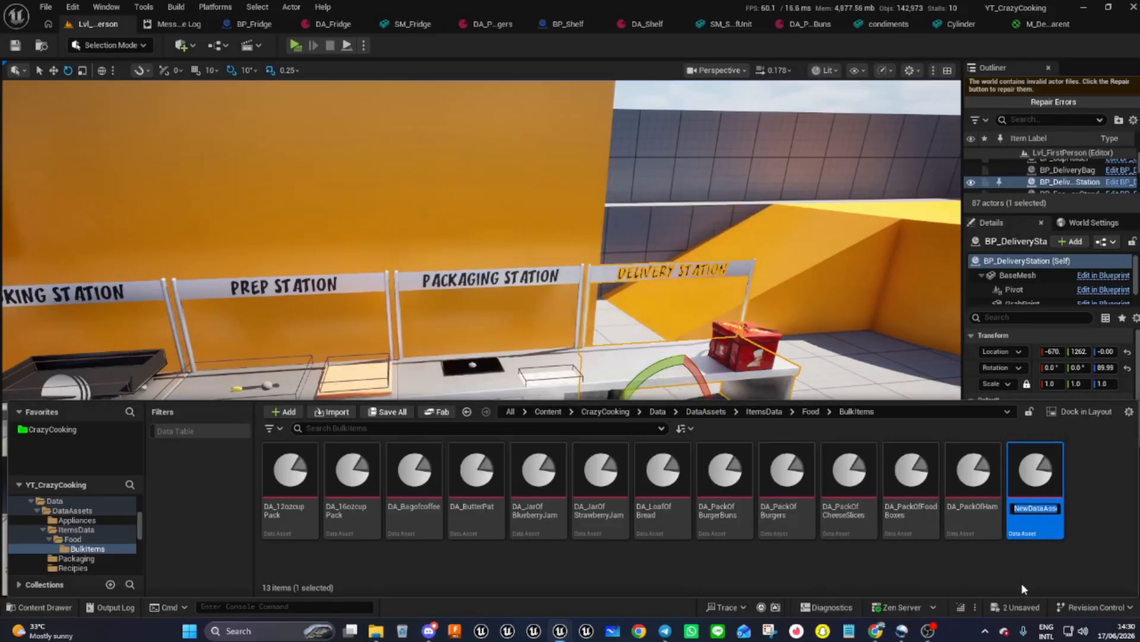
type("DA_Ketchup")
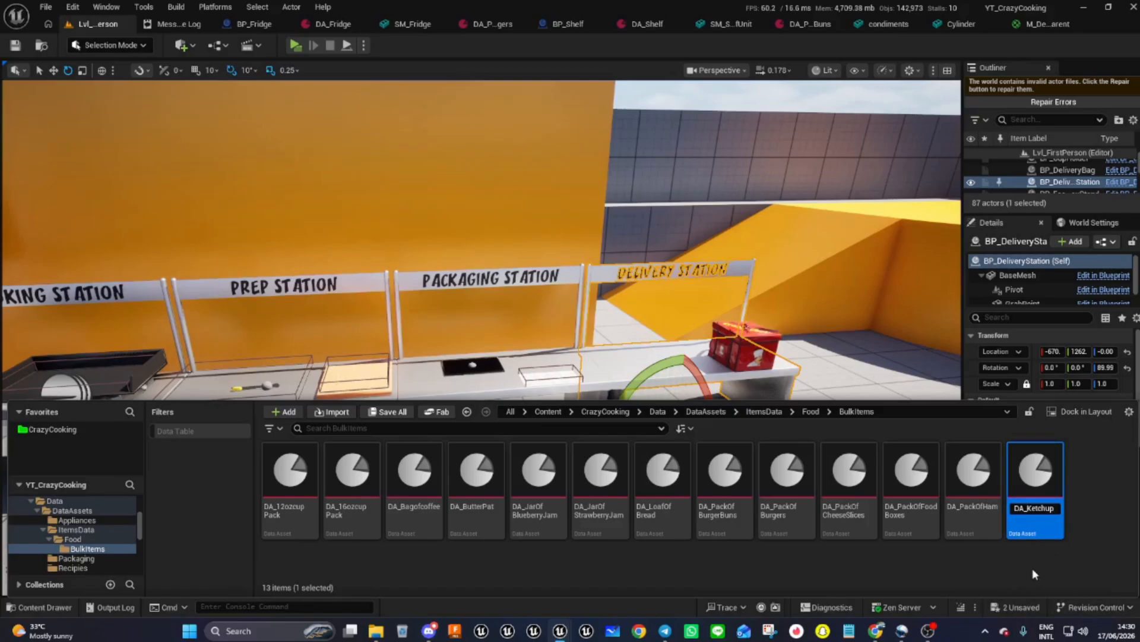
type("BottleOf")
key("Return")
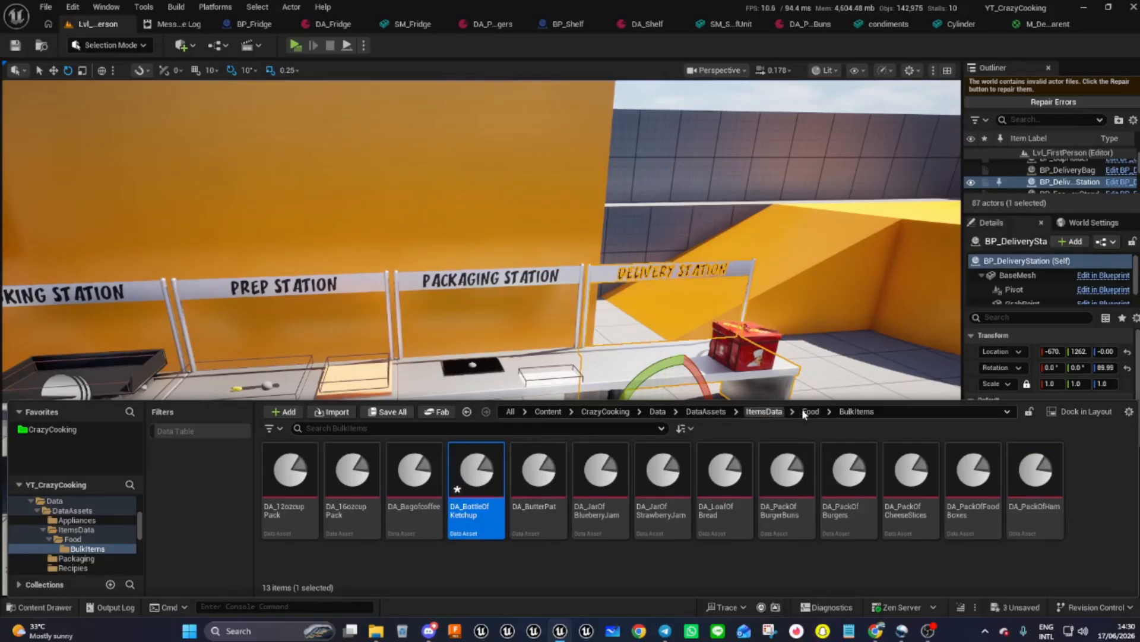
double_click(470, 479)
- Create a data asset of class DA_Ingredients named DA_Ketchup in the ItemsData/Food folder
left_click(48, 607)
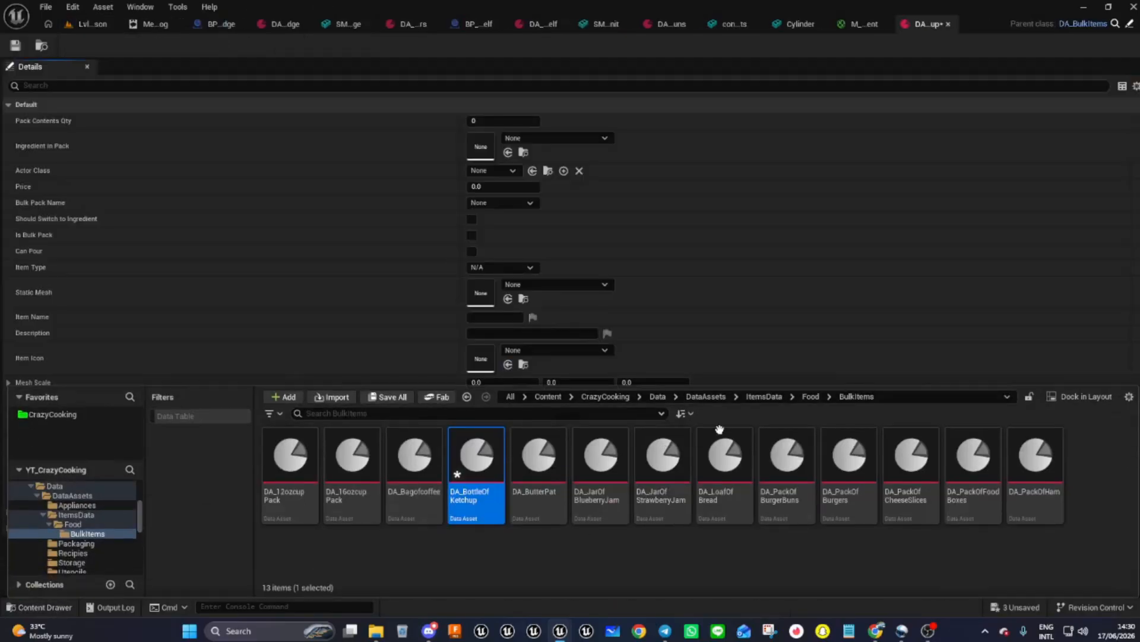
left_click(810, 396)
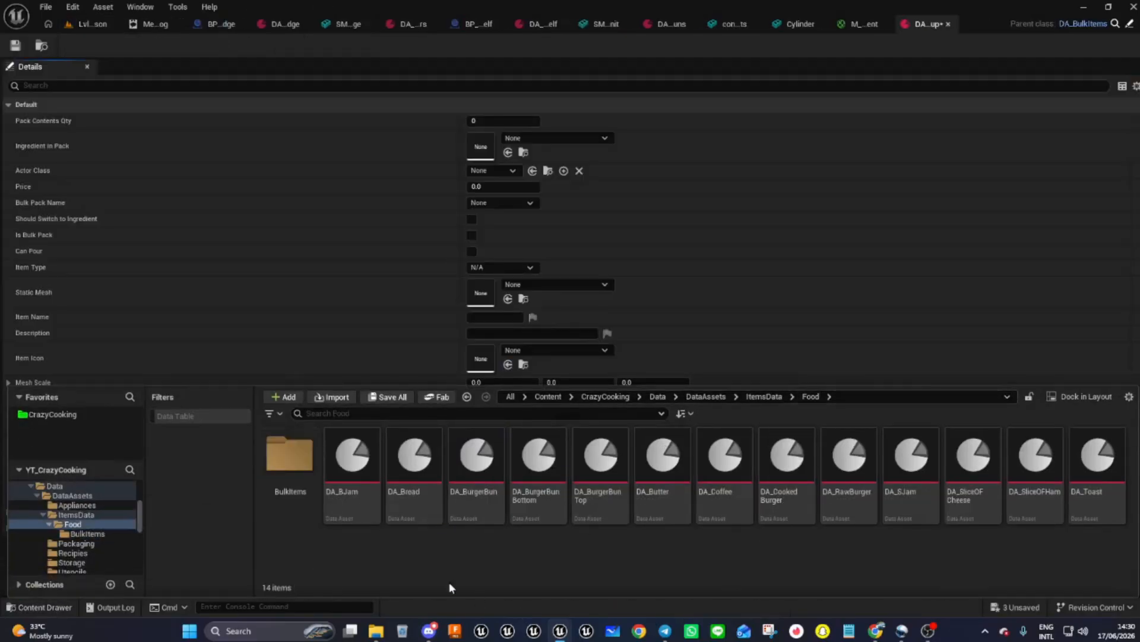
right_click(419, 544)
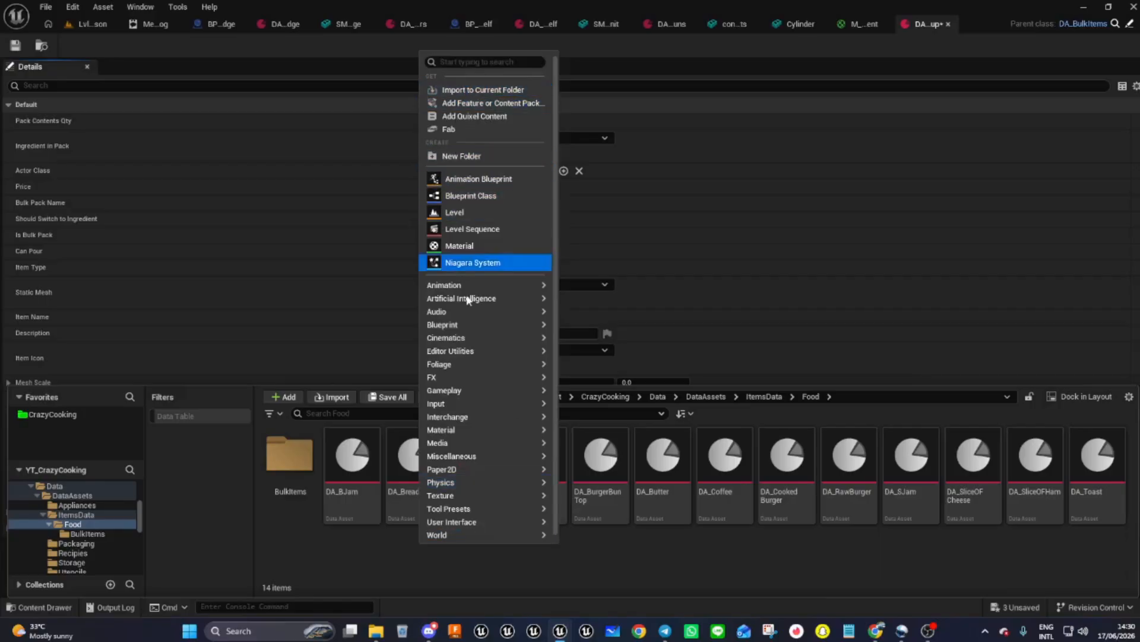
mouse_move(469, 456)
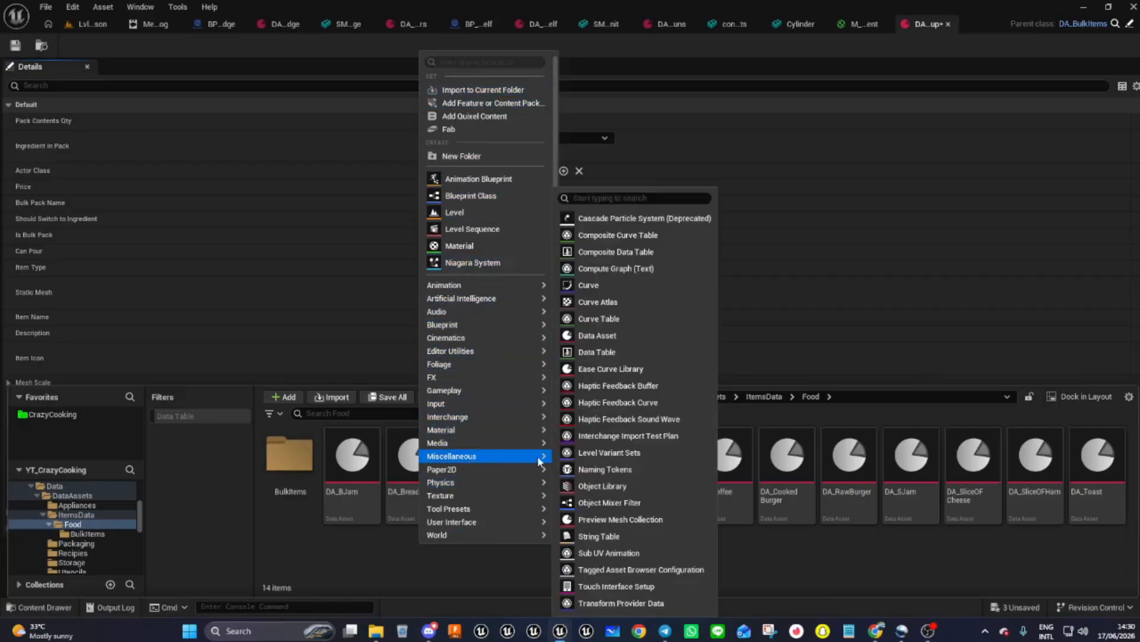
left_click(600, 335)
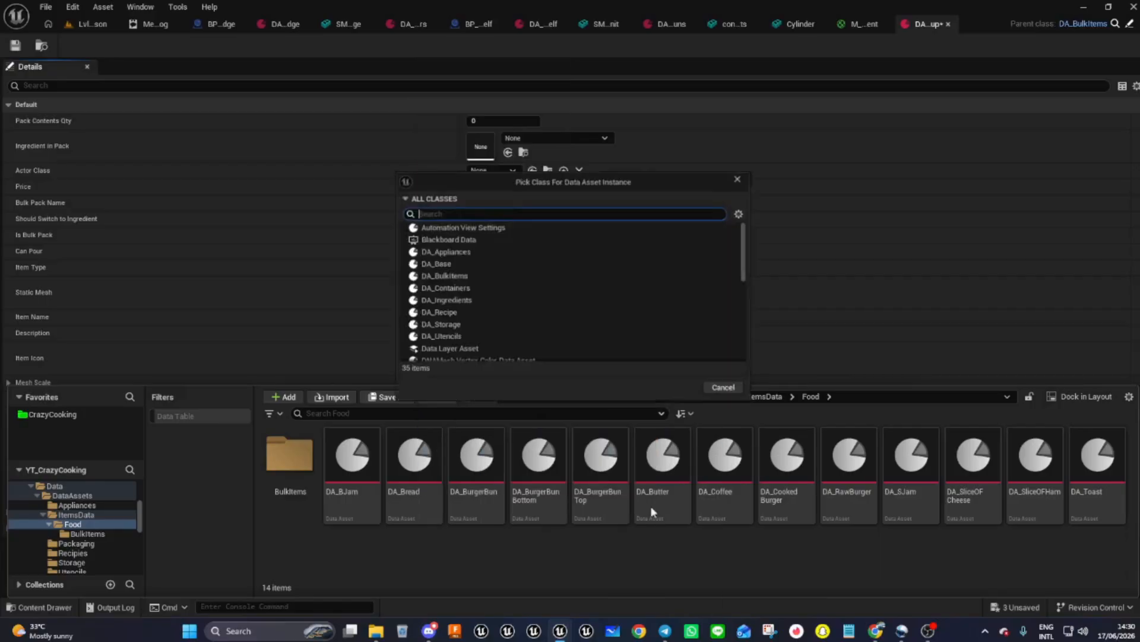
left_click(453, 304)
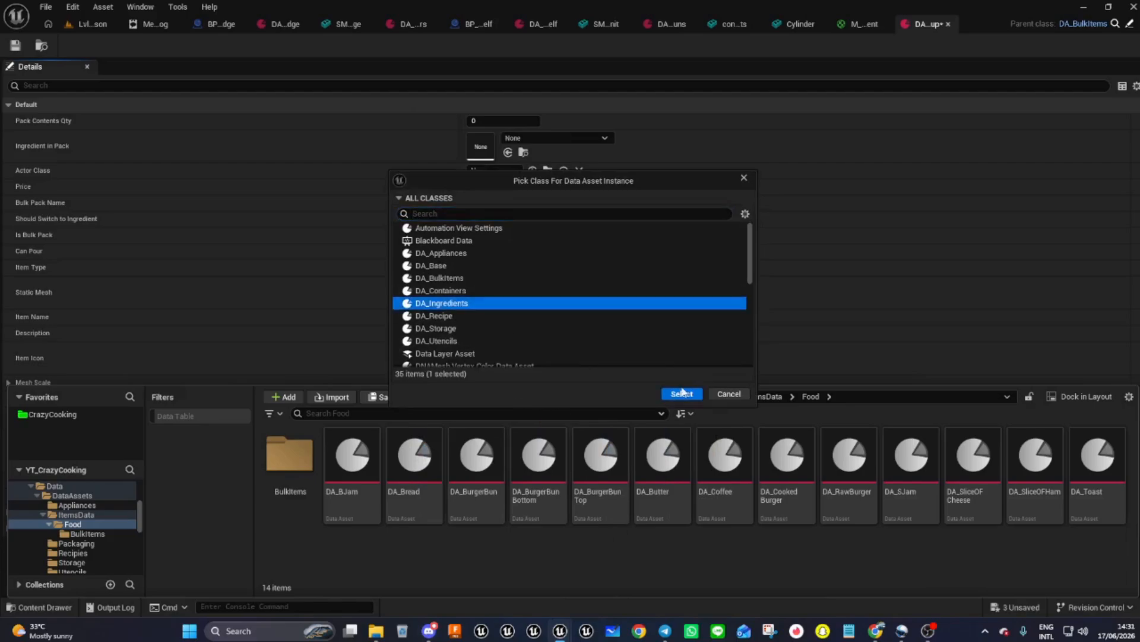
left_click(679, 397)
type("DA_Ketc")
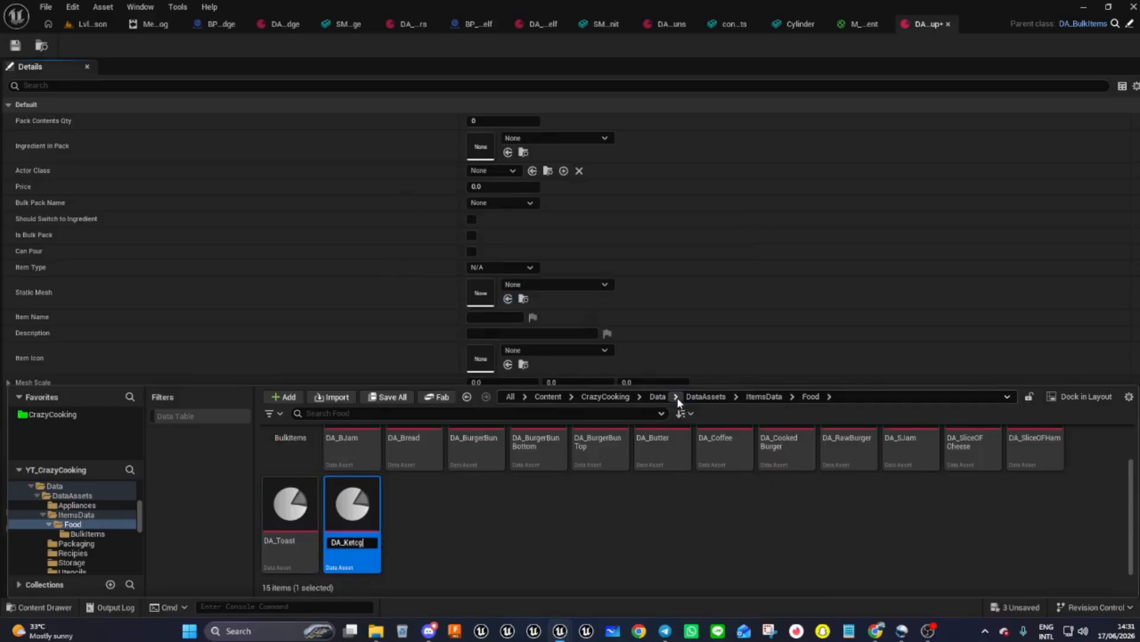
type("hup")
key("Return")
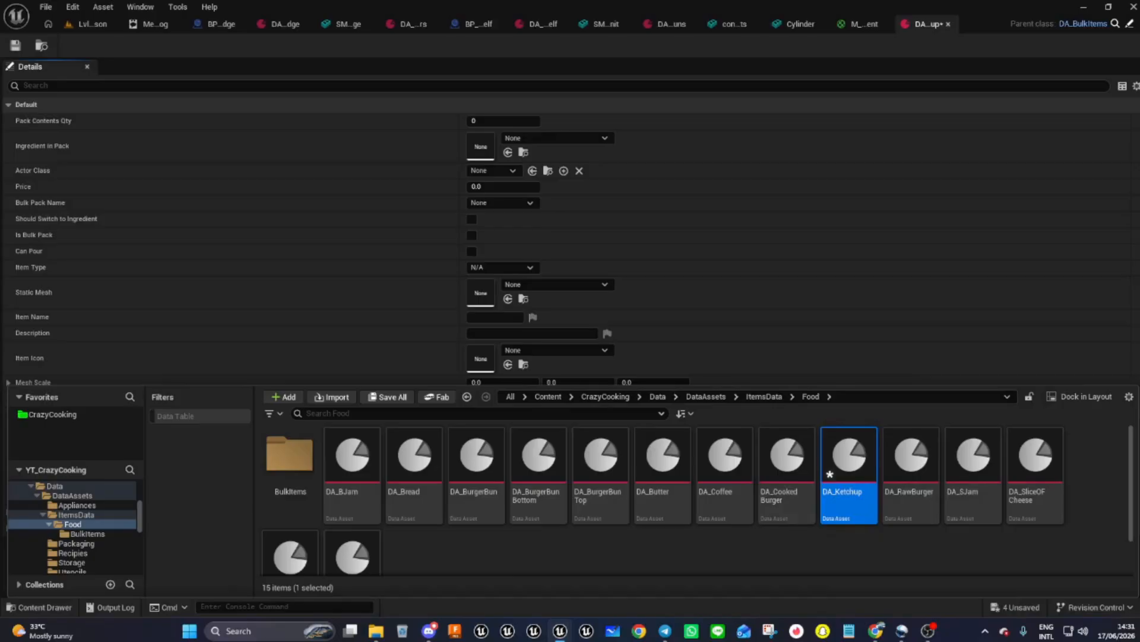
- Open DA_Ketchup and set its Pour FX to the NS_Condiments Niagara system
double_click(832, 475)
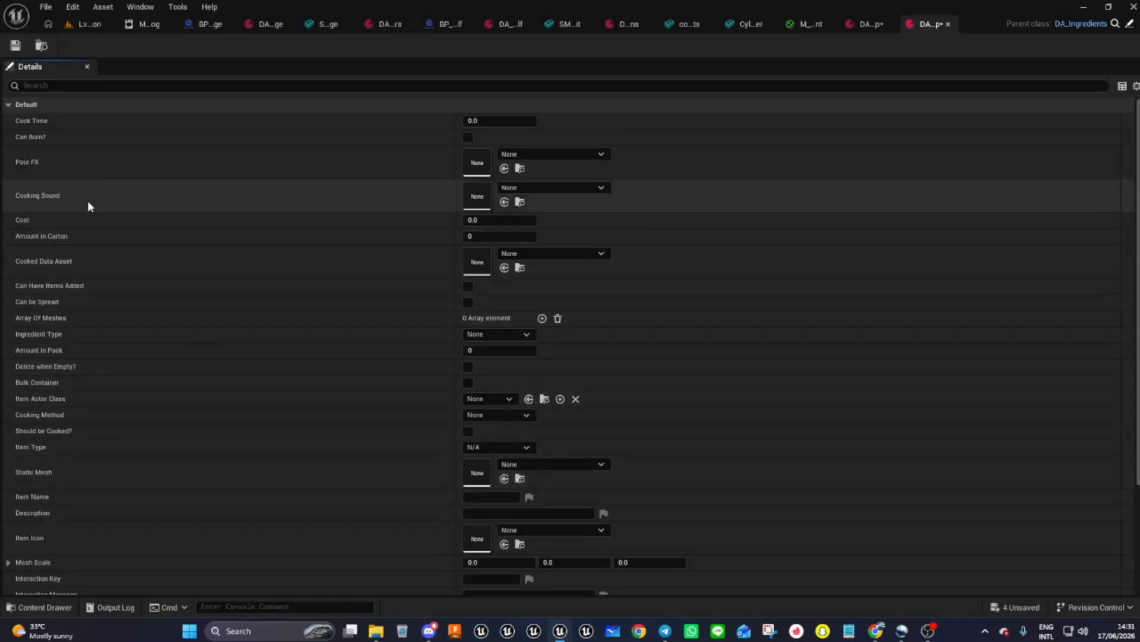
left_click(542, 156)
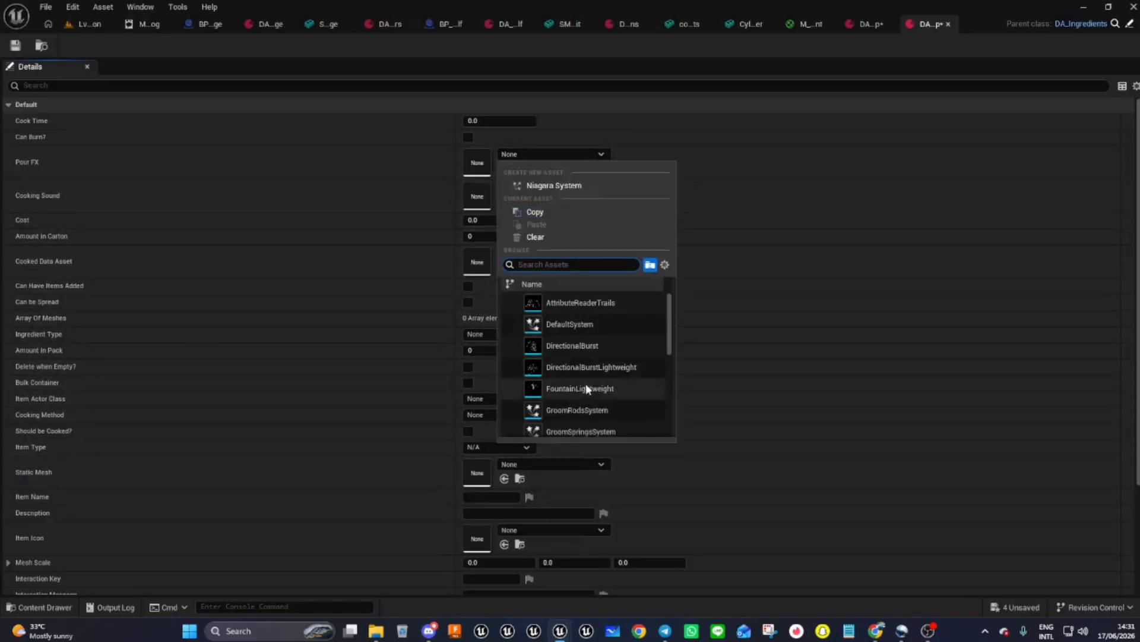
scroll(587, 385, "down", 2)
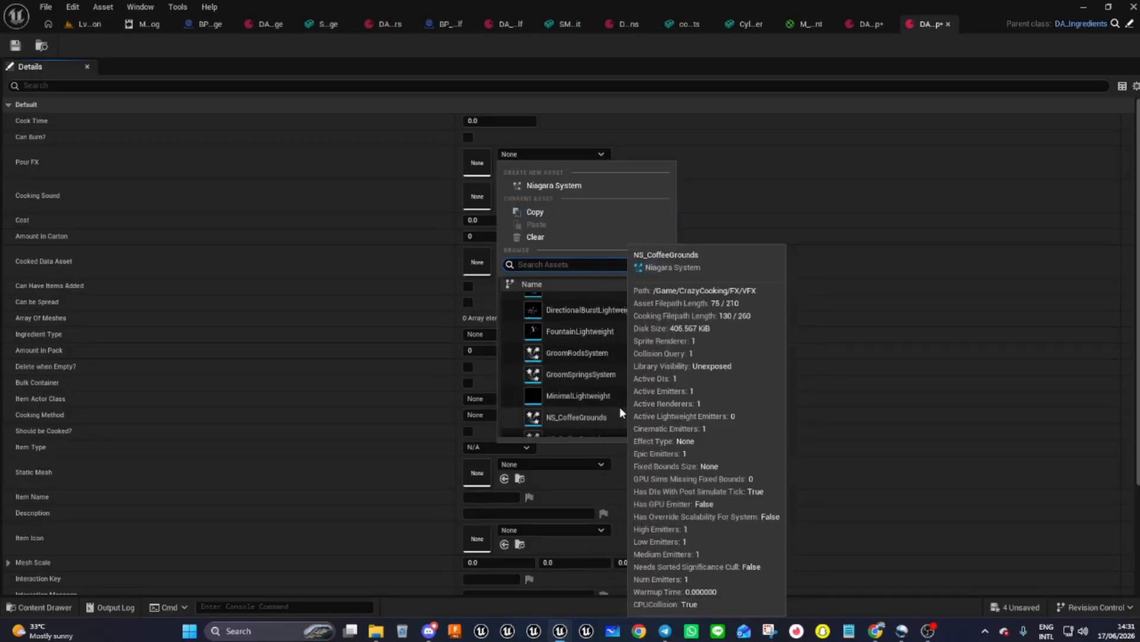
scroll(619, 407, "down", 2)
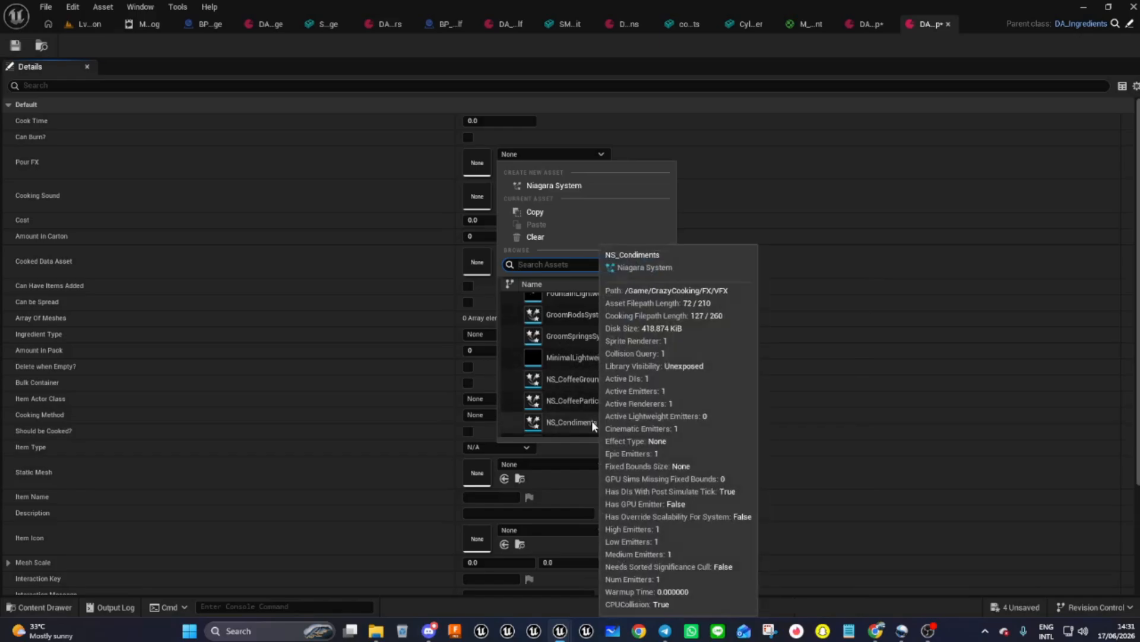
left_click(592, 420)
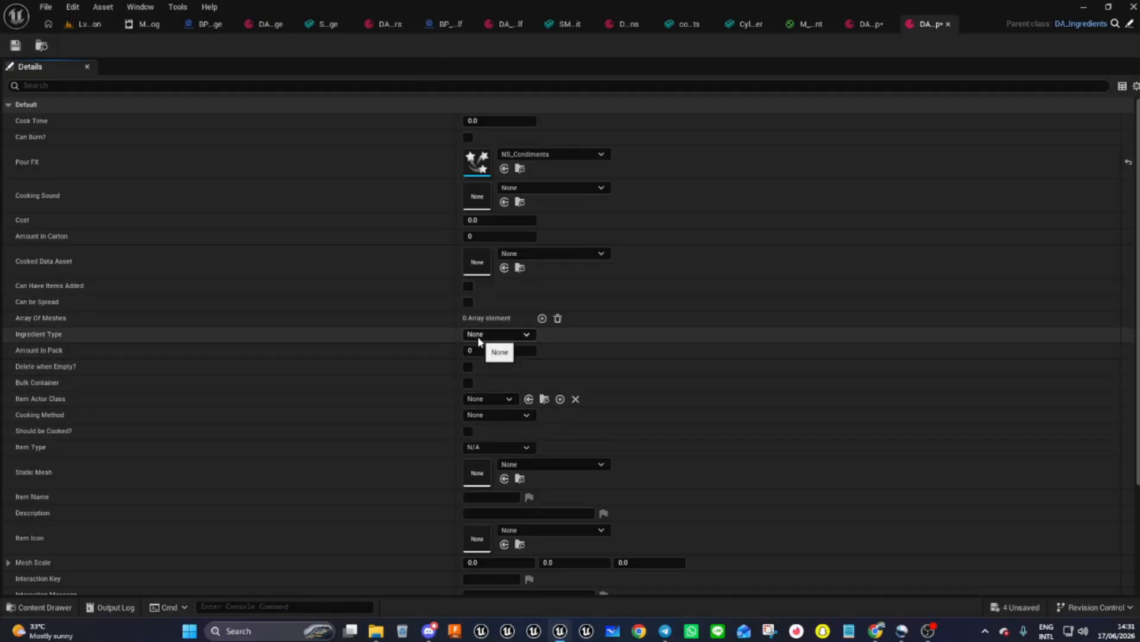
- Open the E_IngredientsName enumeration from the CrazyCooking/Data/EnumsAndStructs/Enums folder
left_click(56, 606)
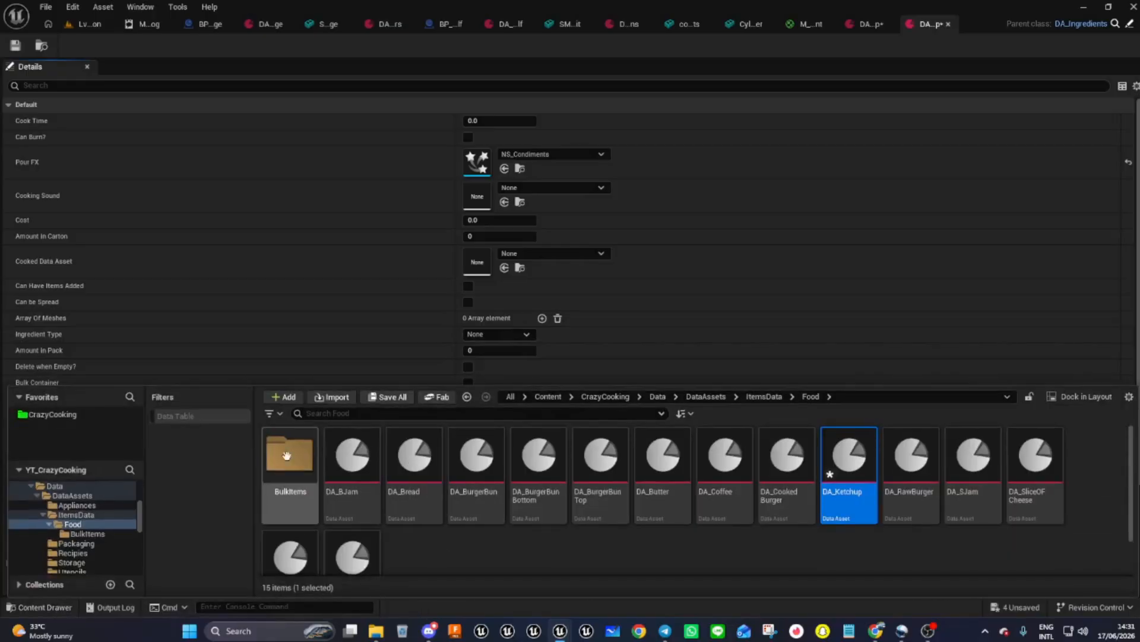
left_click(658, 396)
left_click(358, 468)
double_click(358, 467)
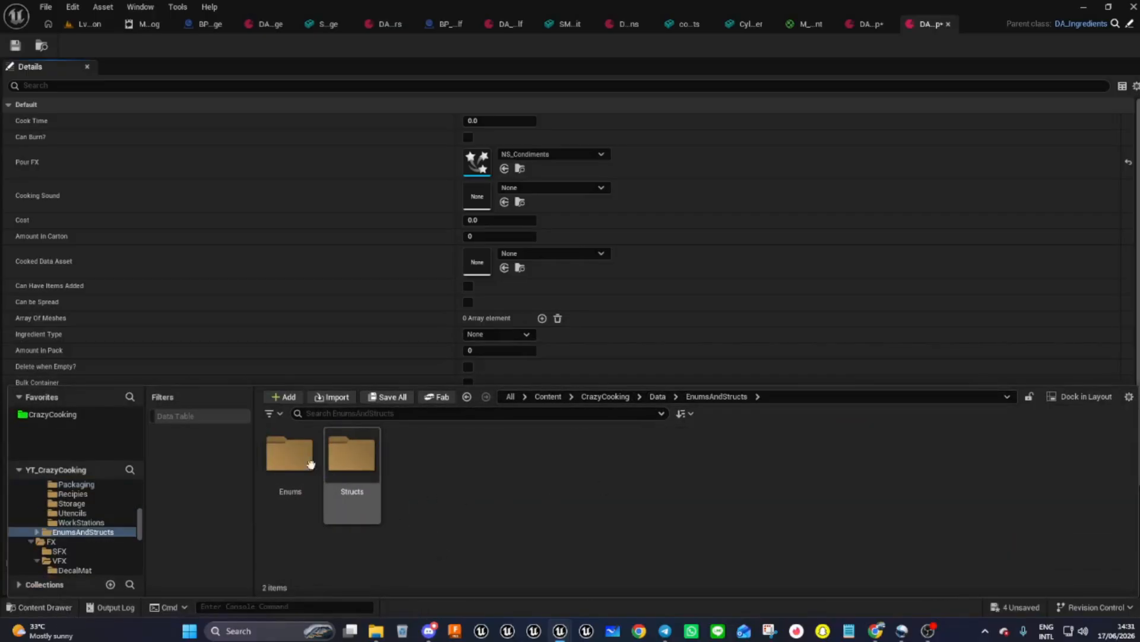
double_click(291, 460)
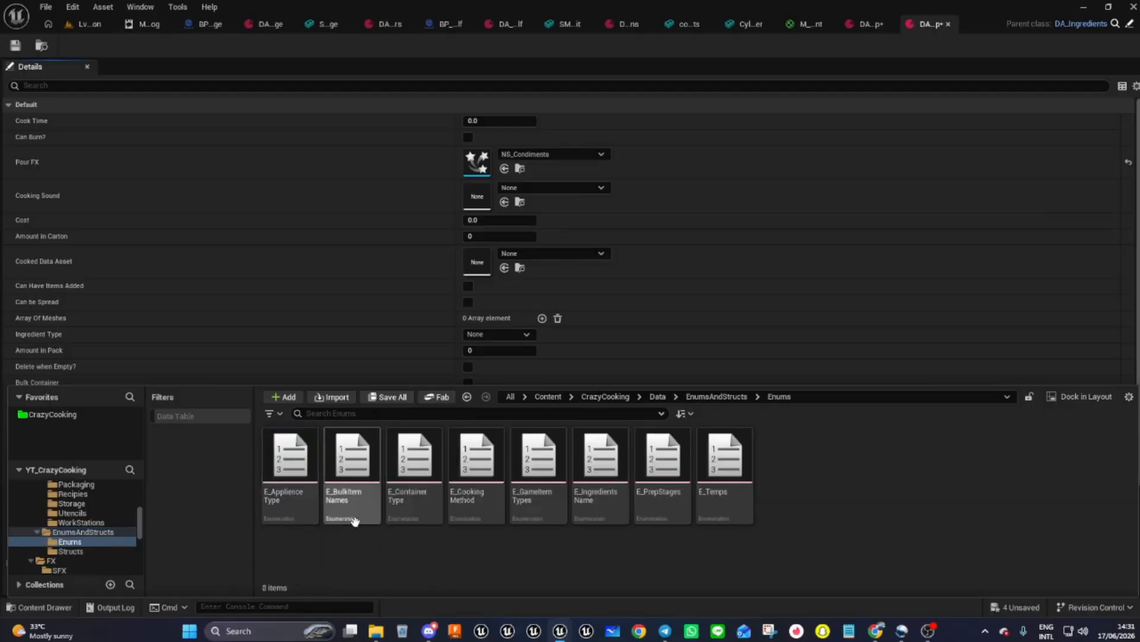
left_click(597, 506)
double_click(598, 507)
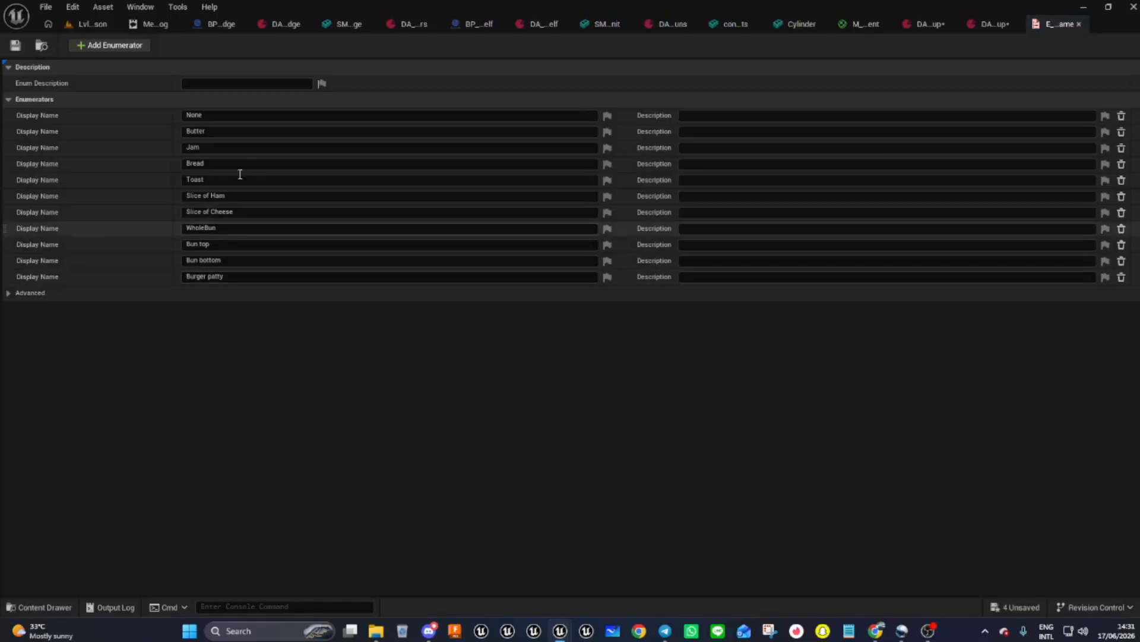
- Add an enumerator named Ketchup to E_IngredientsName, save the enumeration and return to the DA_Ketchup data asset
left_click(133, 47)
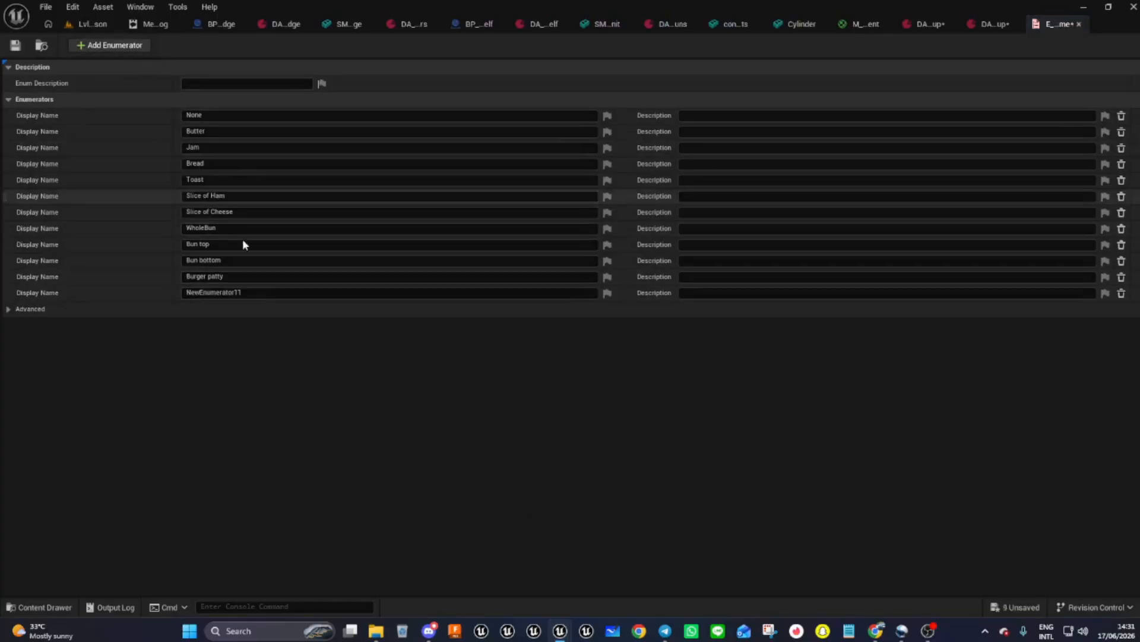
left_click(214, 293)
type("Ketchup")
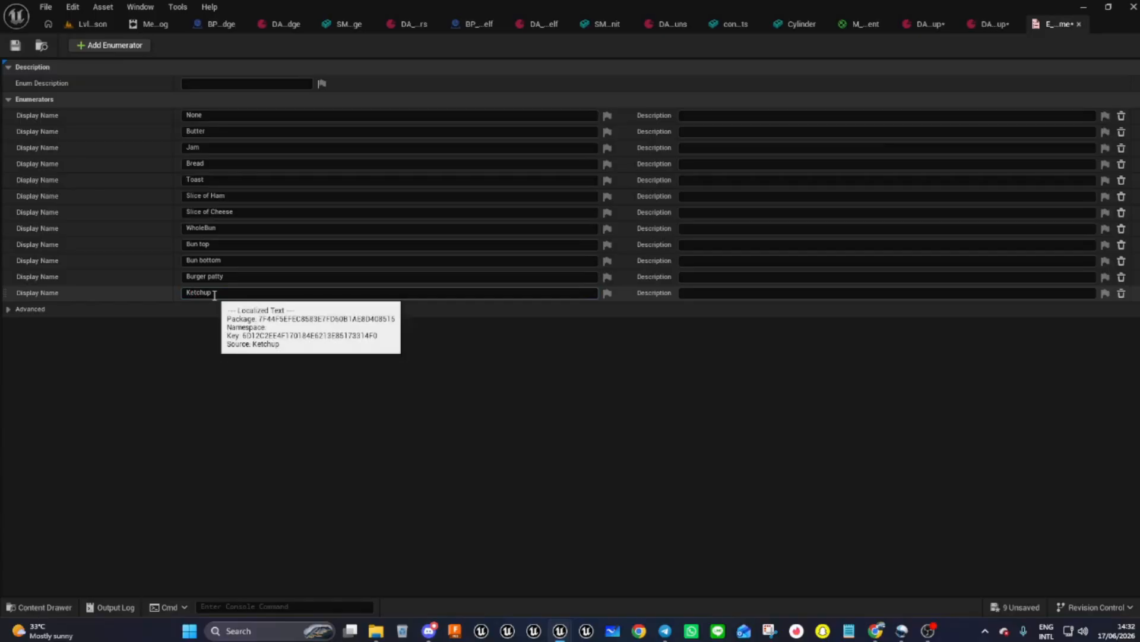
key("Return")
left_click(15, 46)
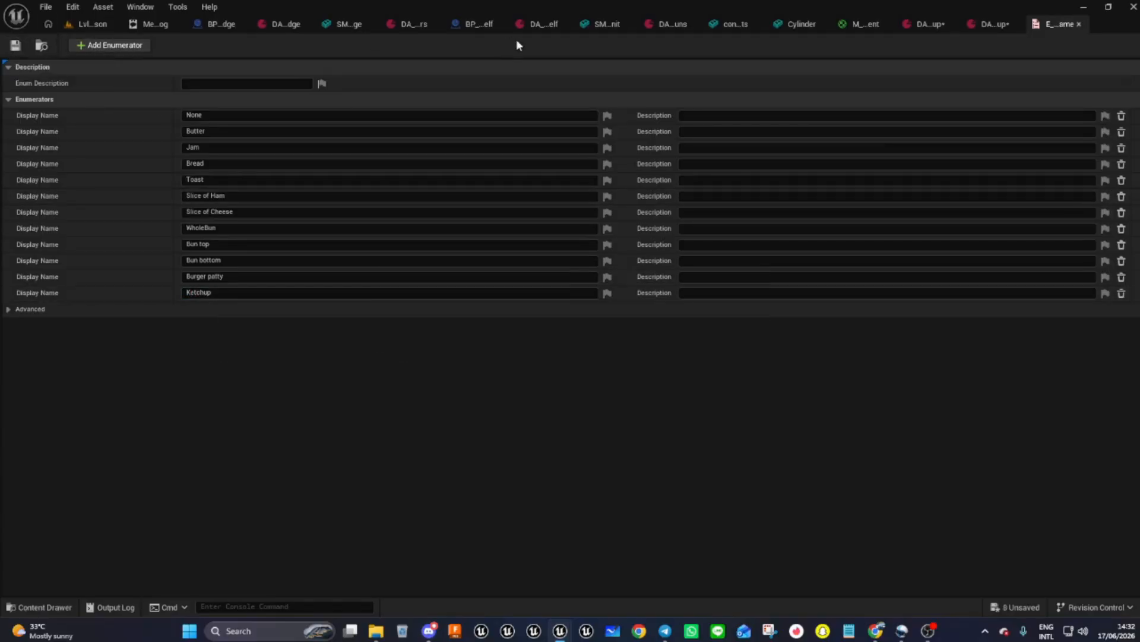
left_click(979, 27)
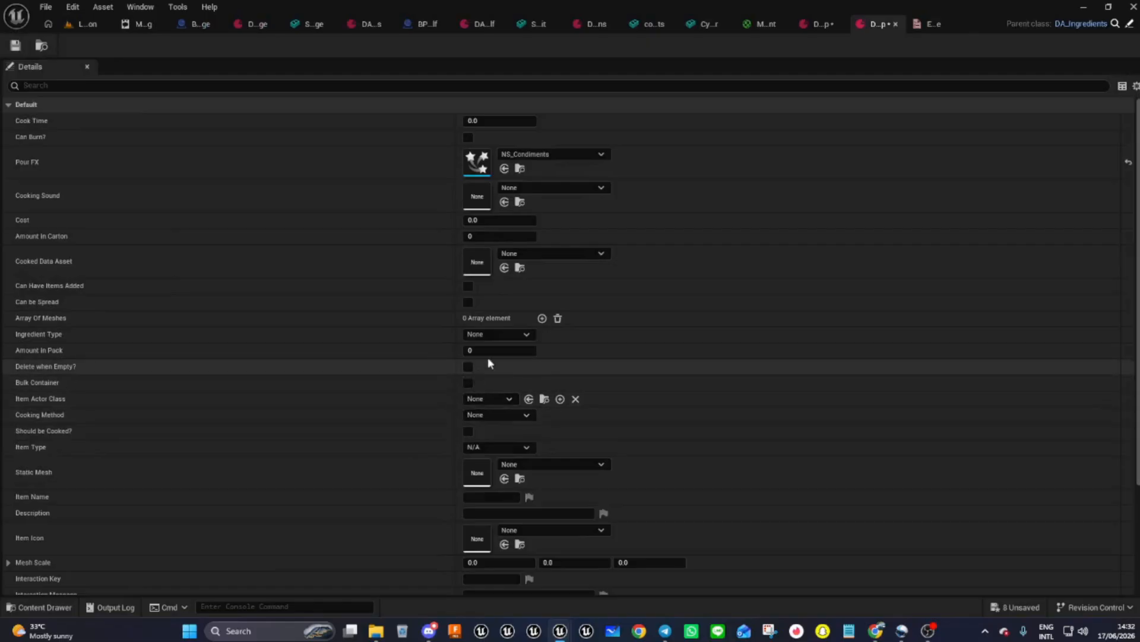
- Set the Ingredient Type of the DA_Ketchup data asset to Ketchup
left_click(492, 337)
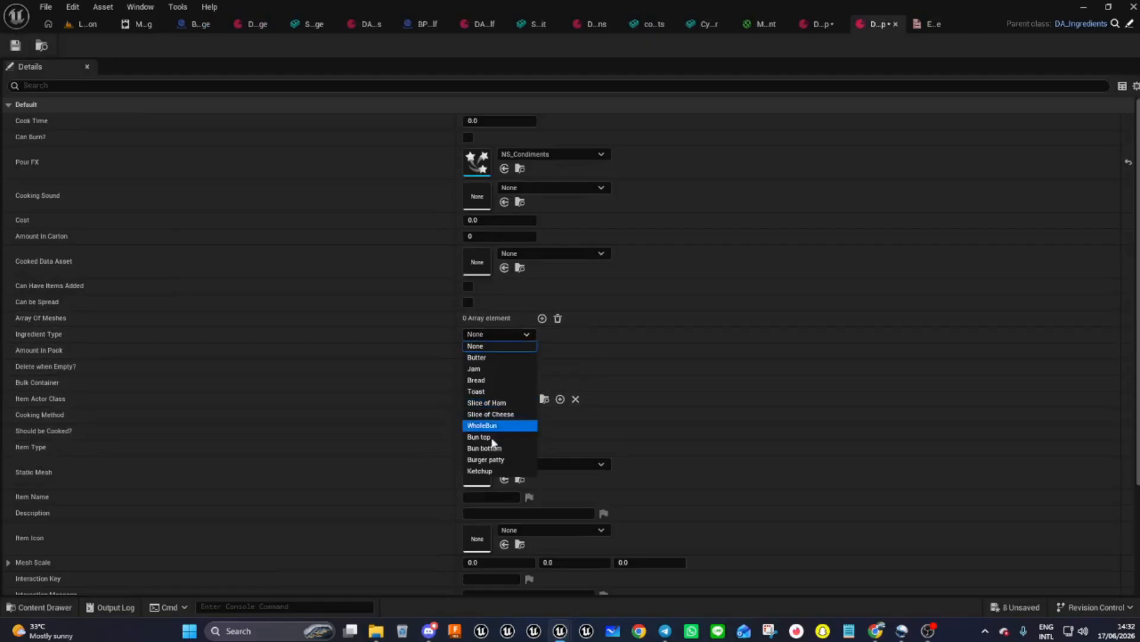
left_click(490, 465)
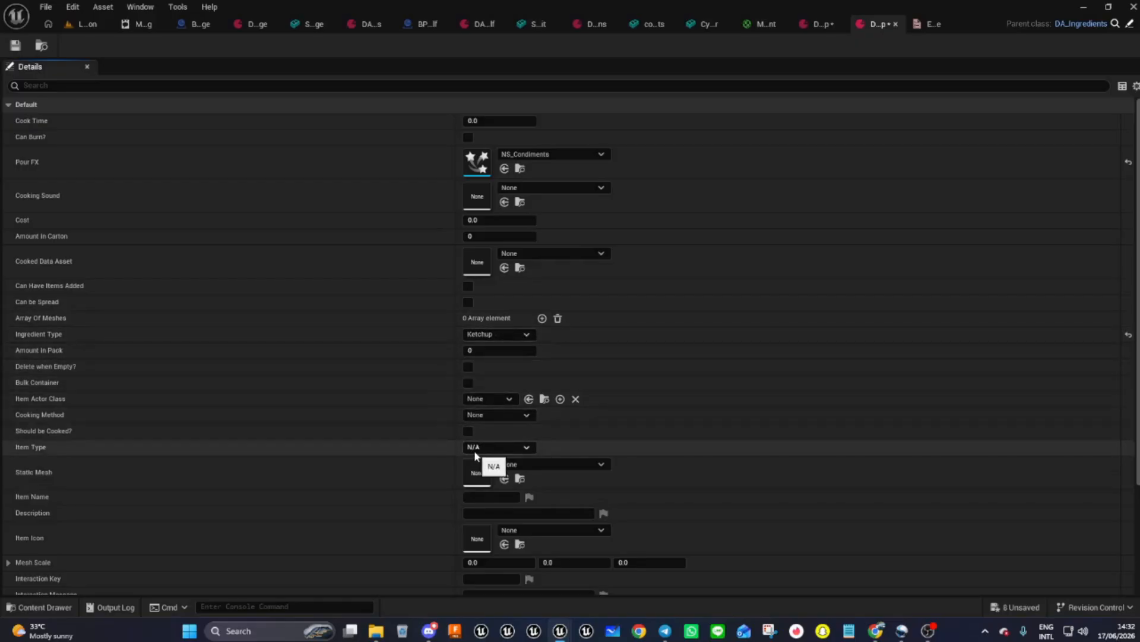
- Assign the condiments mesh as DA_Ketchup's Static Mesh and browse to that mesh in its Condements folder
left_click(520, 466)
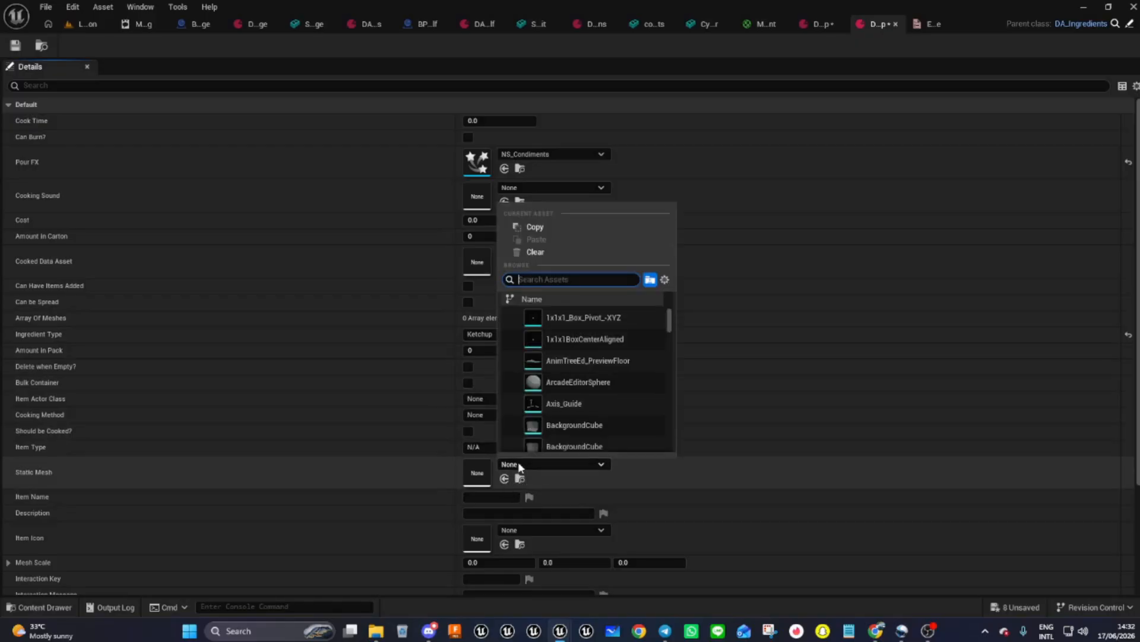
type("ket")
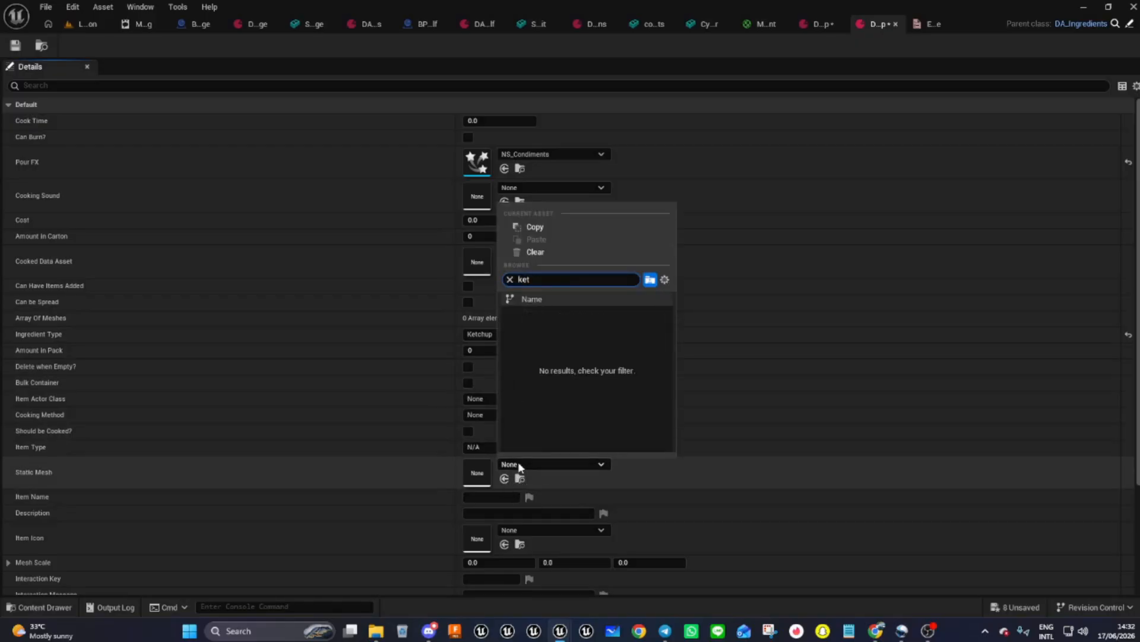
type("ch")
key("BackSpace")
key("BackSpace")
key("BackSpace")
key("BackSpace")
key("BackSpace")
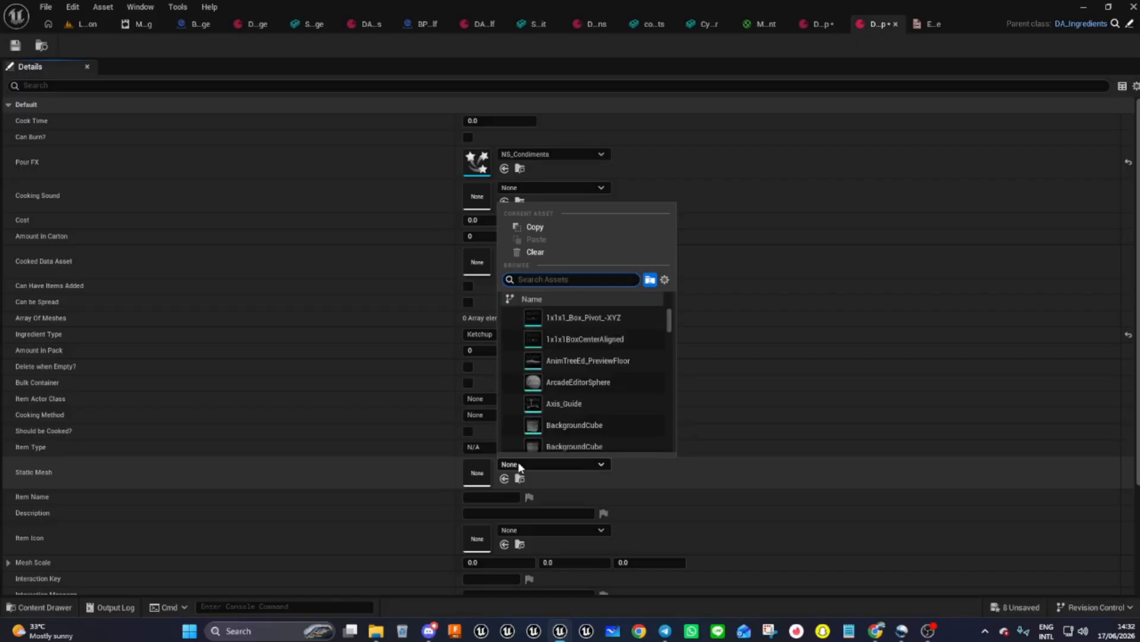
type("cond")
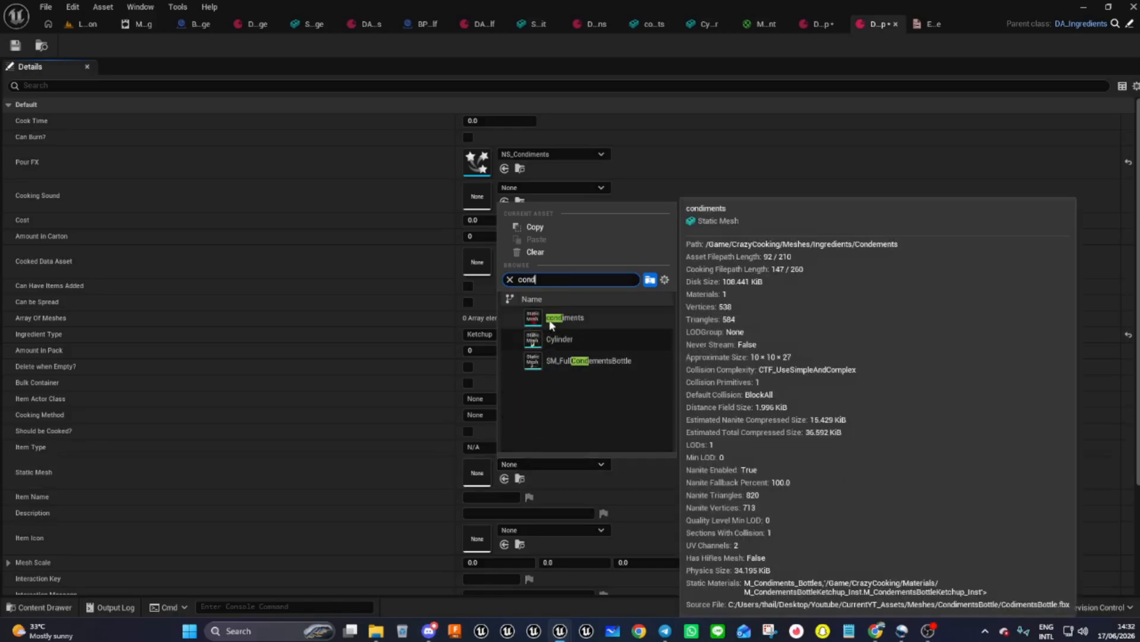
left_click(551, 321)
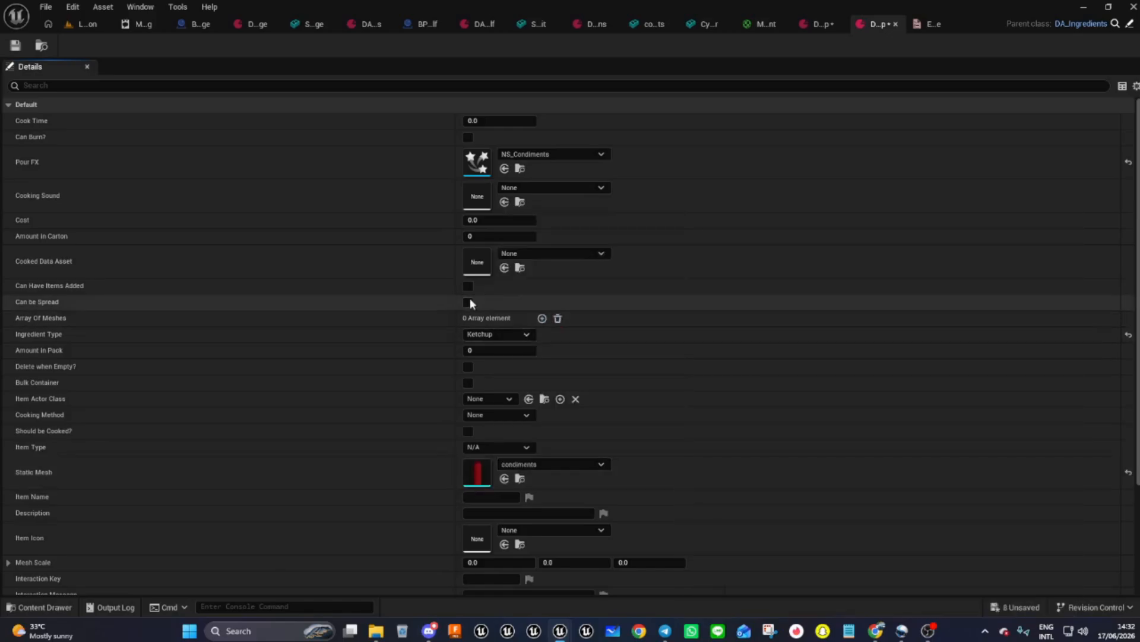
left_click(521, 479)
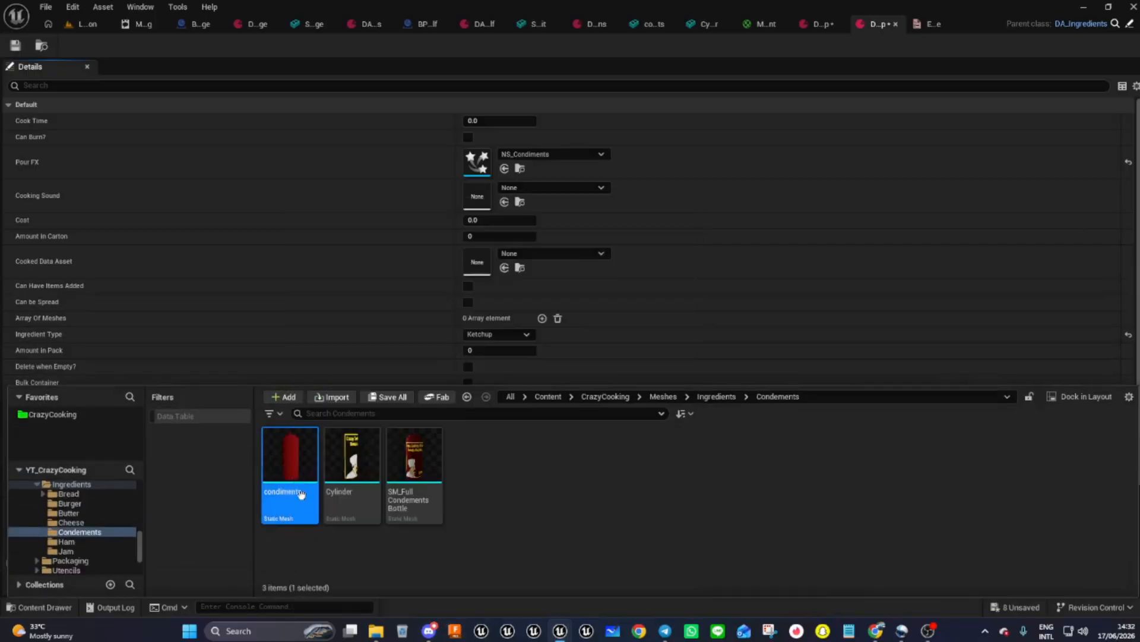
right_click(287, 473)
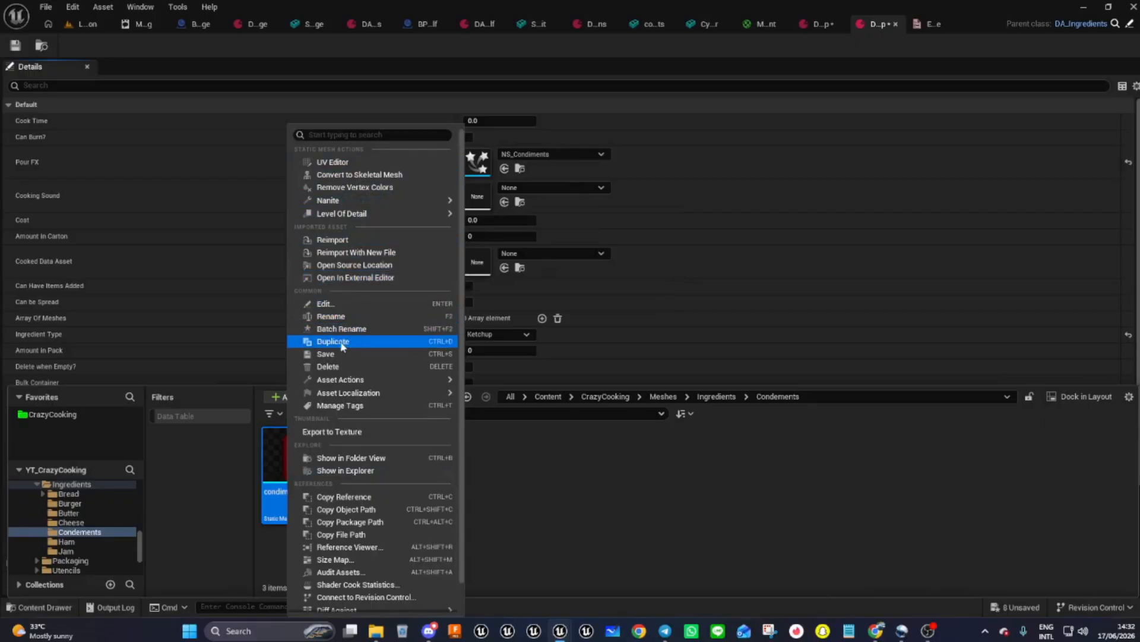
left_click(321, 341)
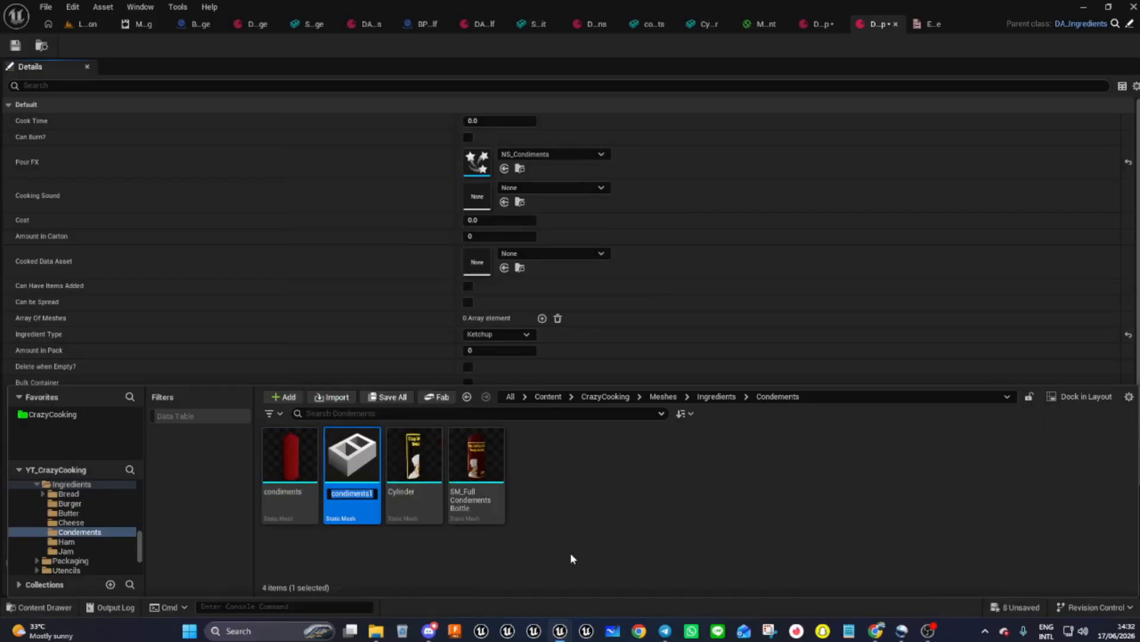
key("Return")
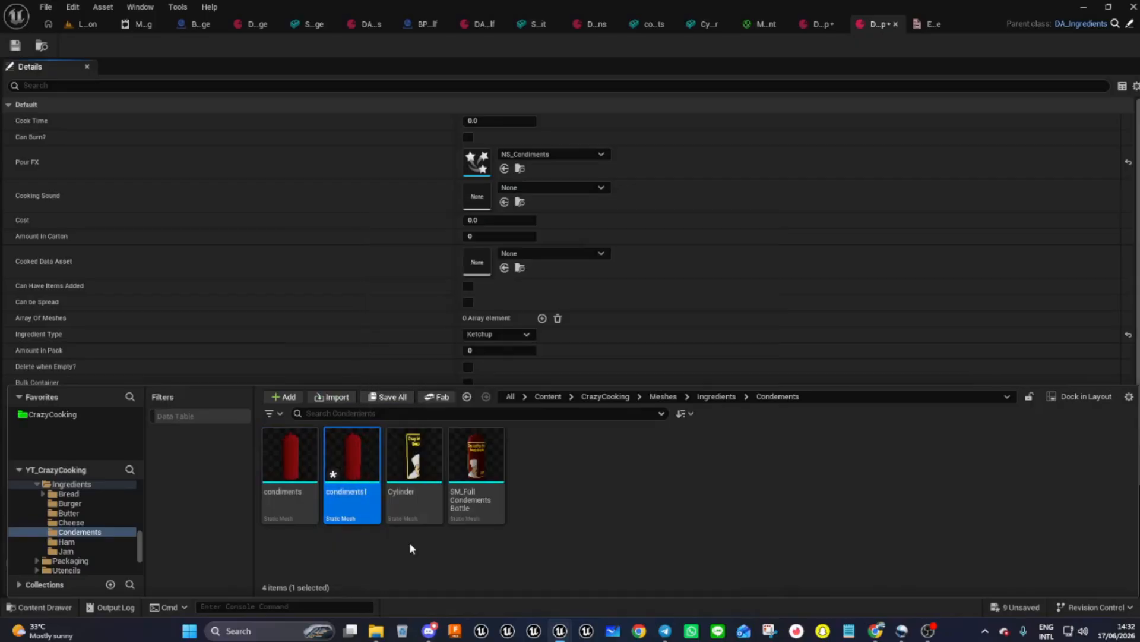
key("Delete")
left_click(481, 512)
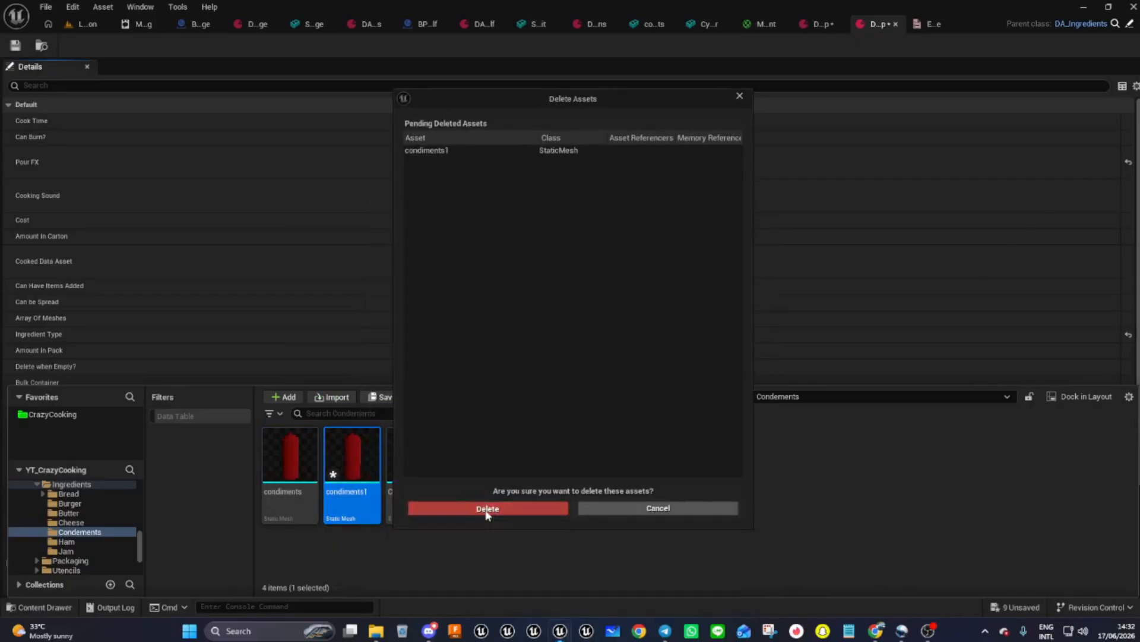
- Duplicate the SM_FullCondementsBottle static mesh in the Condements folder and name the copy SM_KetchupBottle
left_click(415, 451)
right_click(416, 451)
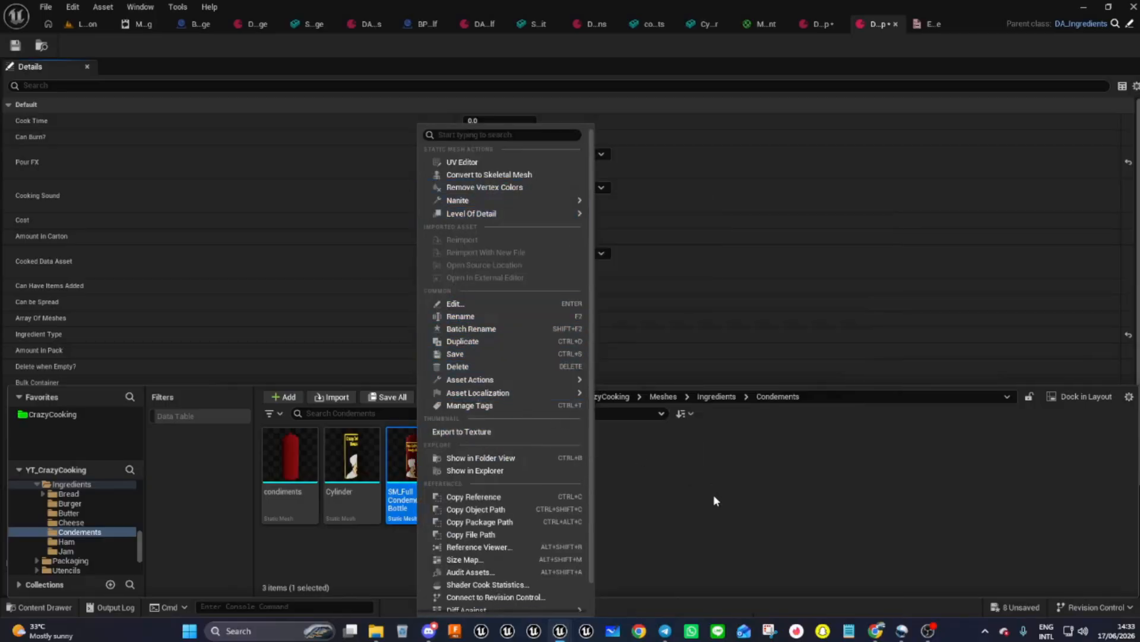
mouse_move(453, 222)
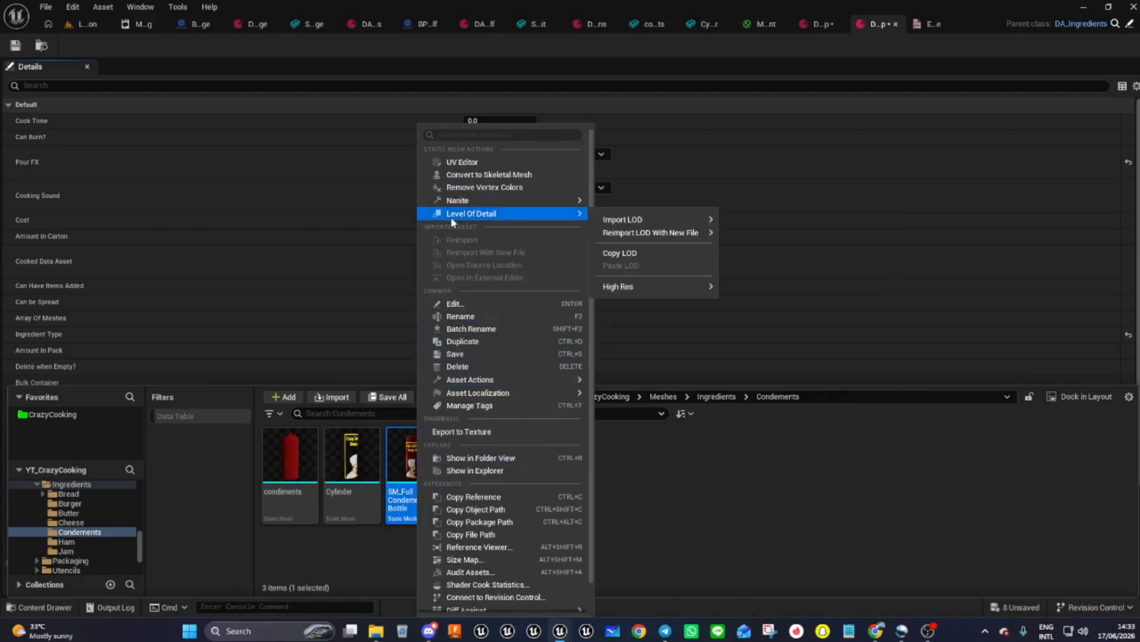
left_click(470, 343)
left_click_drag(469, 495, 558, 502)
type("SM_Ketch")
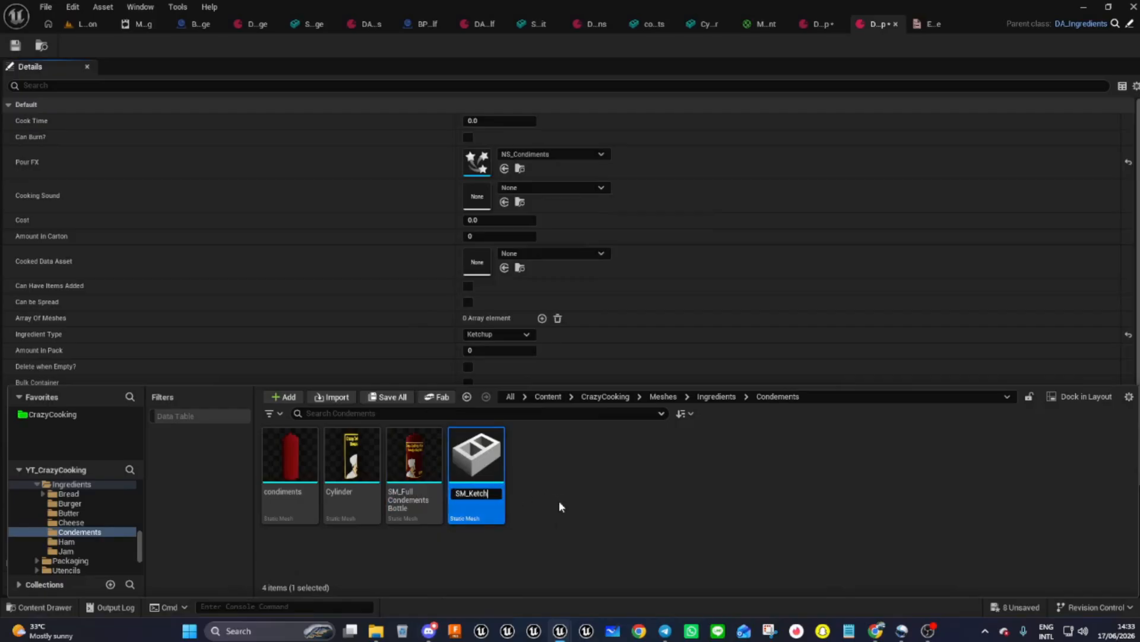
type("upBottle")
key("Return")
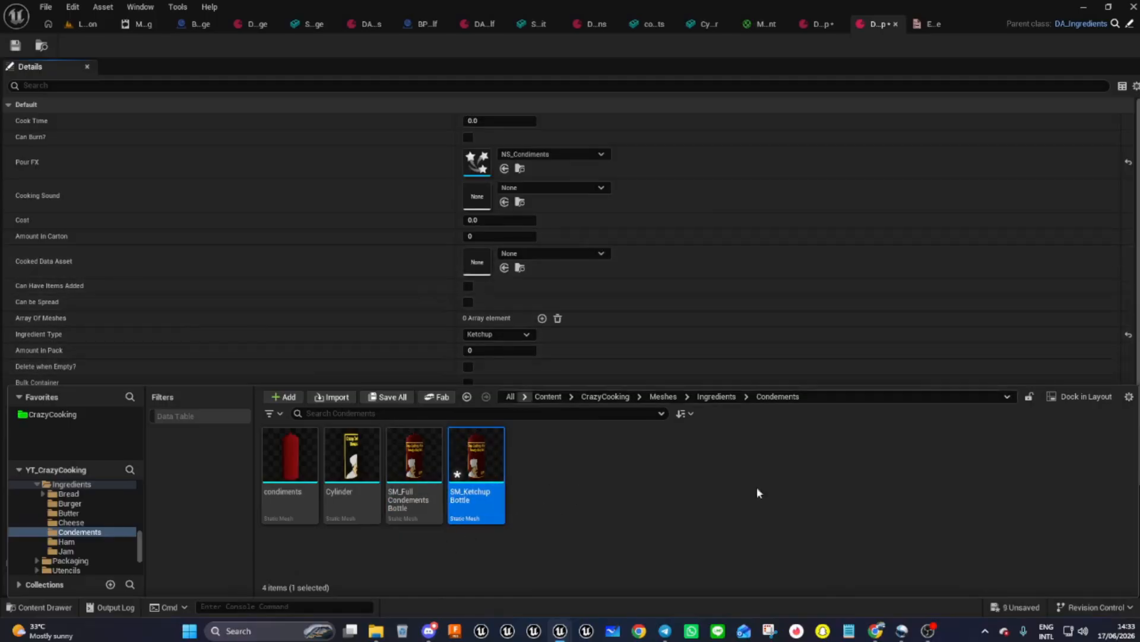
- Save all unsaved assets and assign SM_KetchupBottle as DA_Ketchup's Static Mesh
left_click(1016, 607)
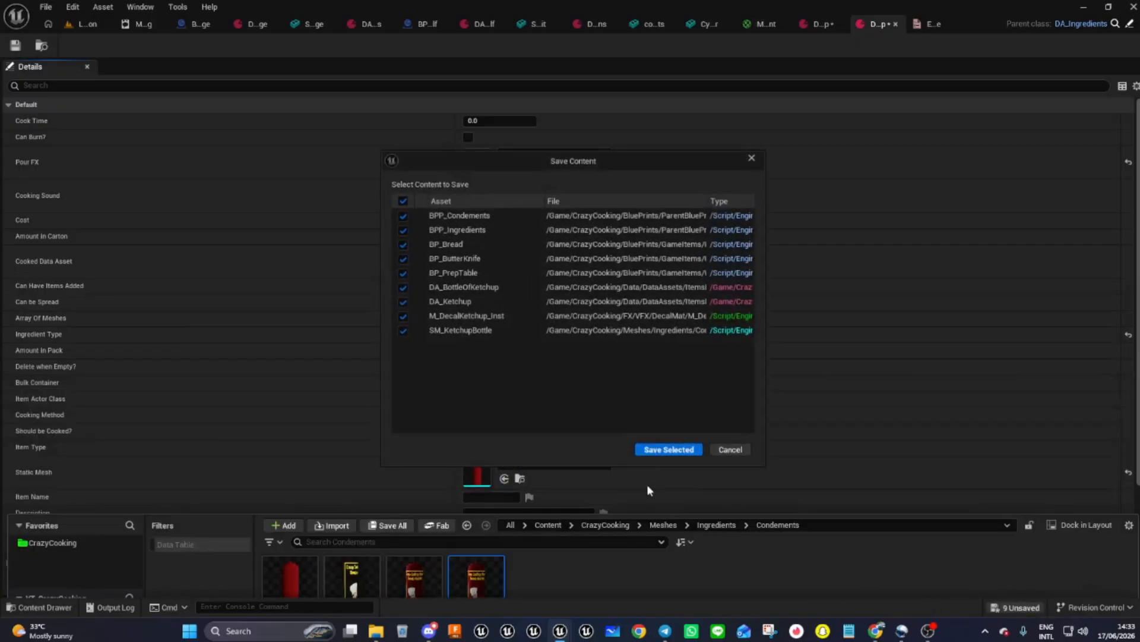
left_click(654, 451)
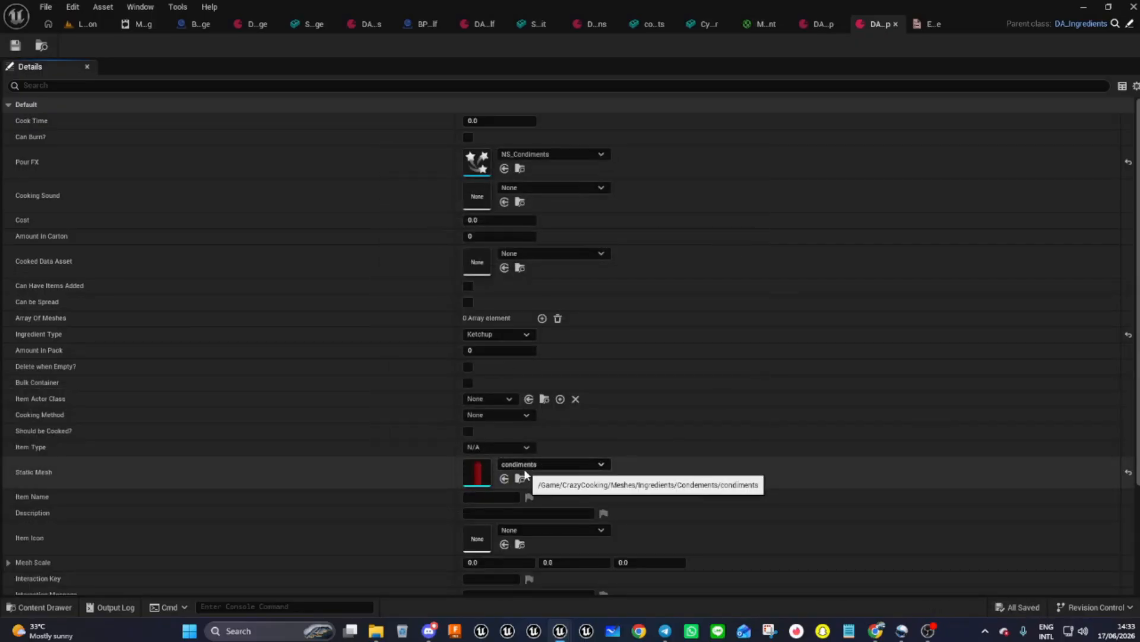
left_click(504, 478)
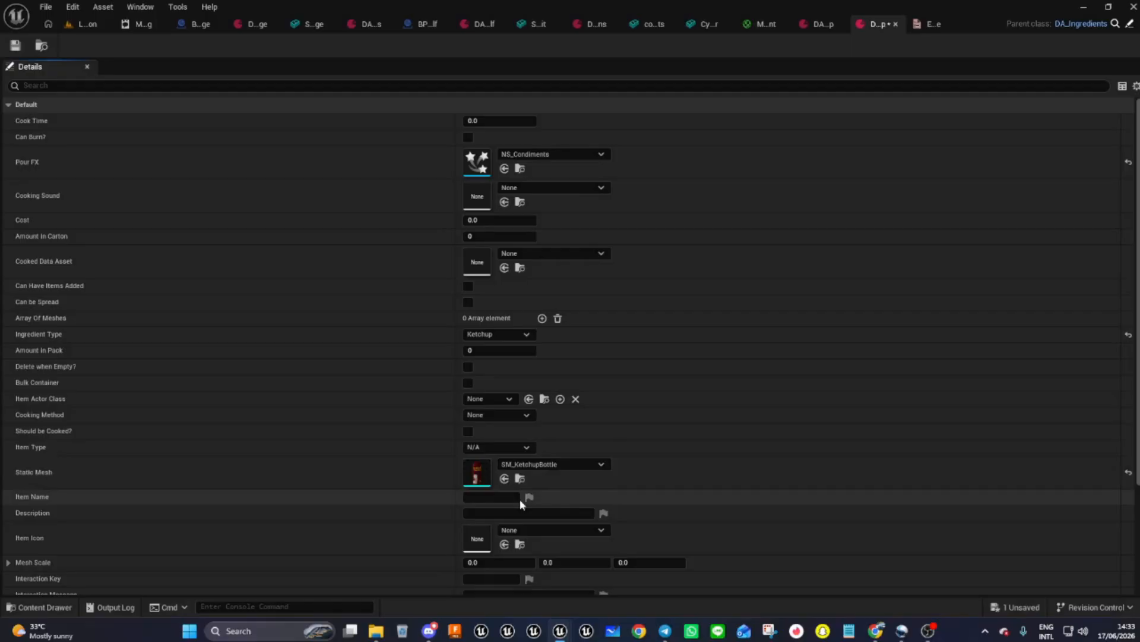
- Set DA_Ketchup's Item Name to Ketchup and its Description to "Tomato ketchup", and save the data asset
left_click(490, 497)
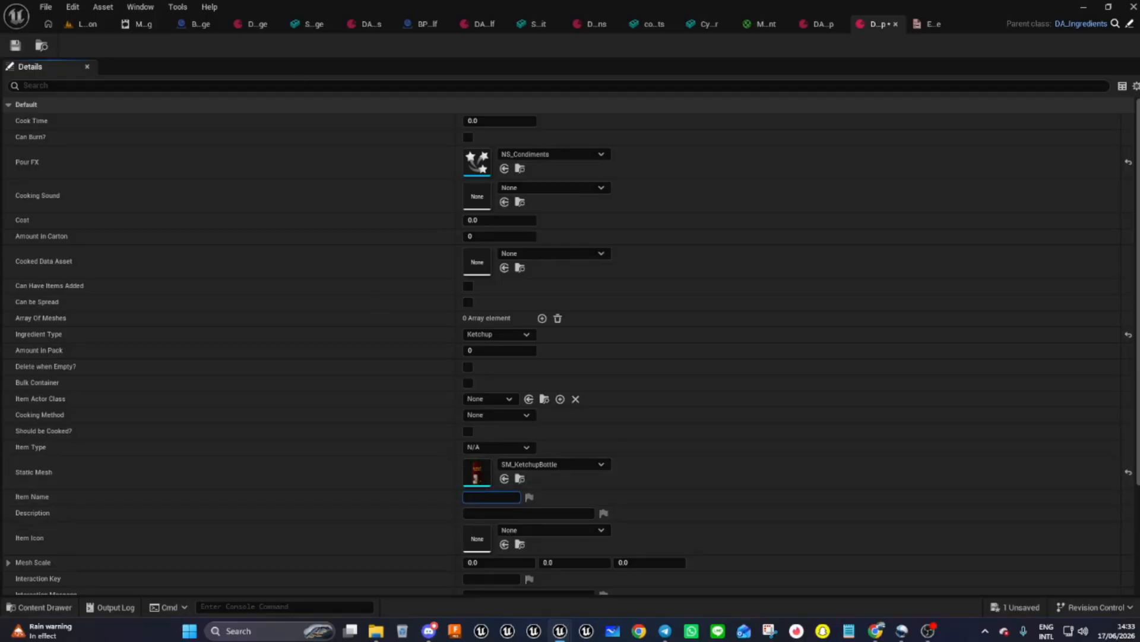
right_click(477, 496)
left_click(509, 555)
left_click(490, 513)
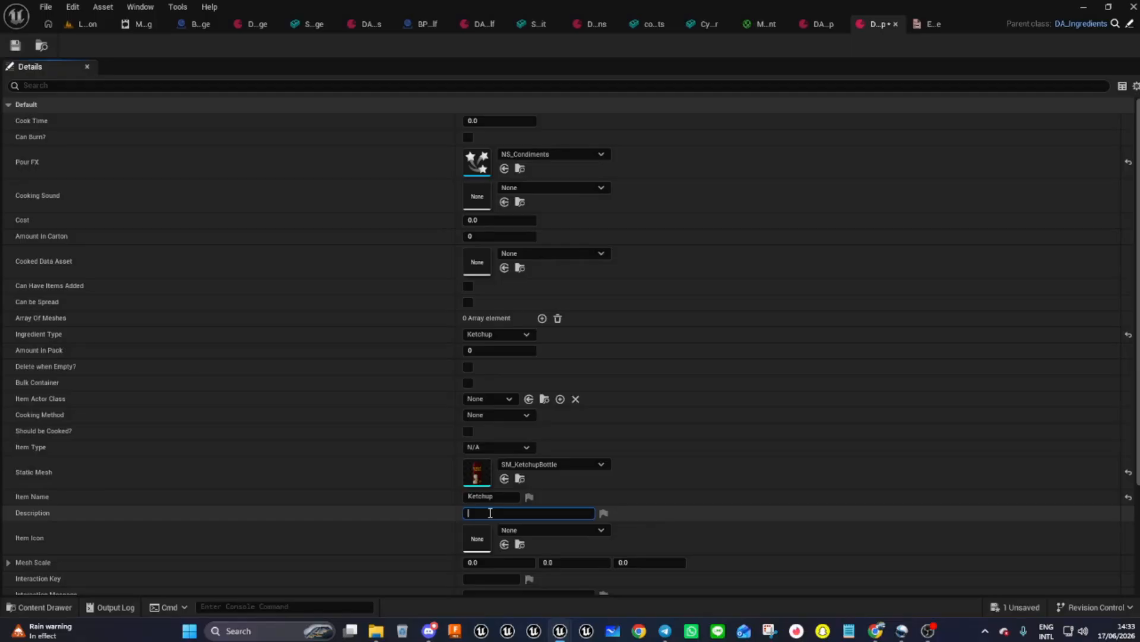
key("BackSpace")
key("BackSpace")
left_click(15, 46)
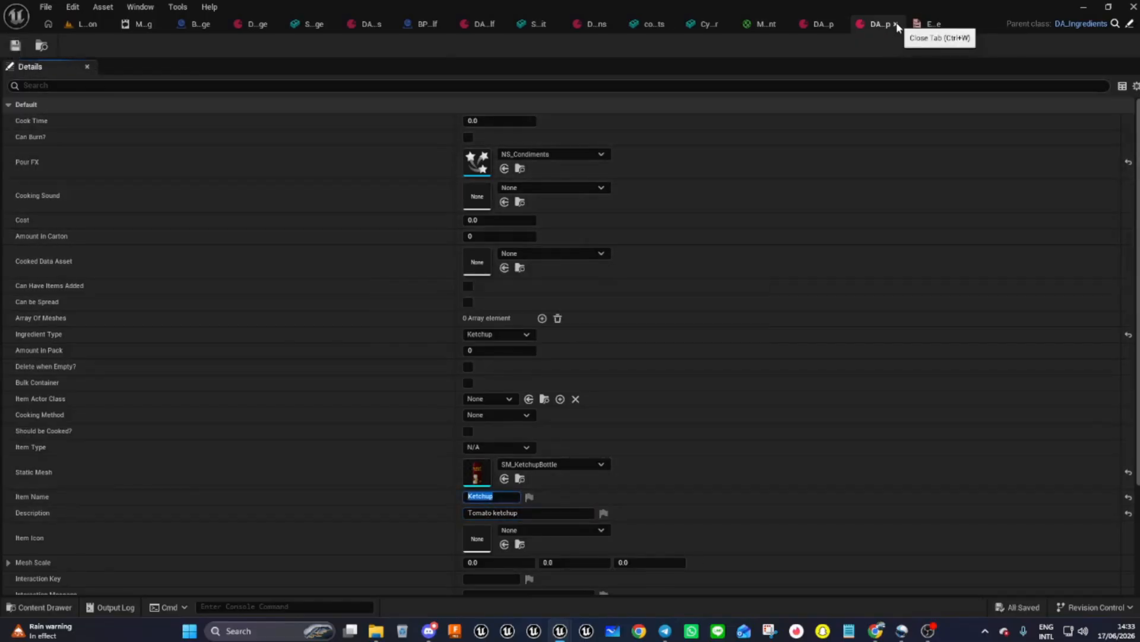
- Close DA_Ketchup and the ingredient enumeration, and set Ingredient in Pack to DA_Ketchup in the DA_BottleOfKetchup data asset
left_click(897, 25)
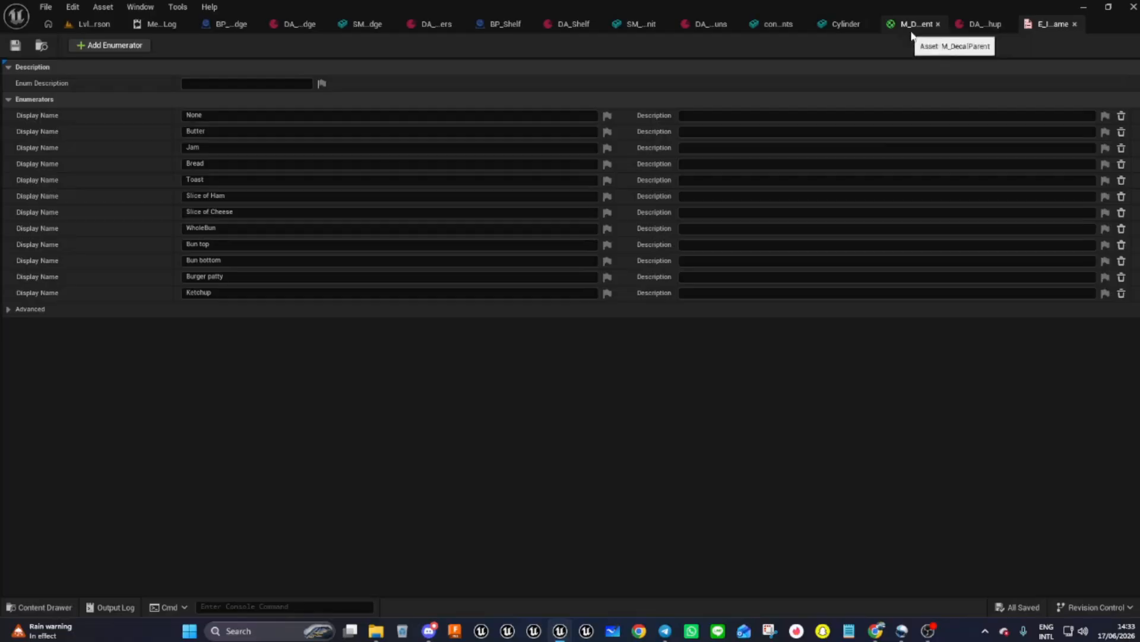
left_click(1062, 25)
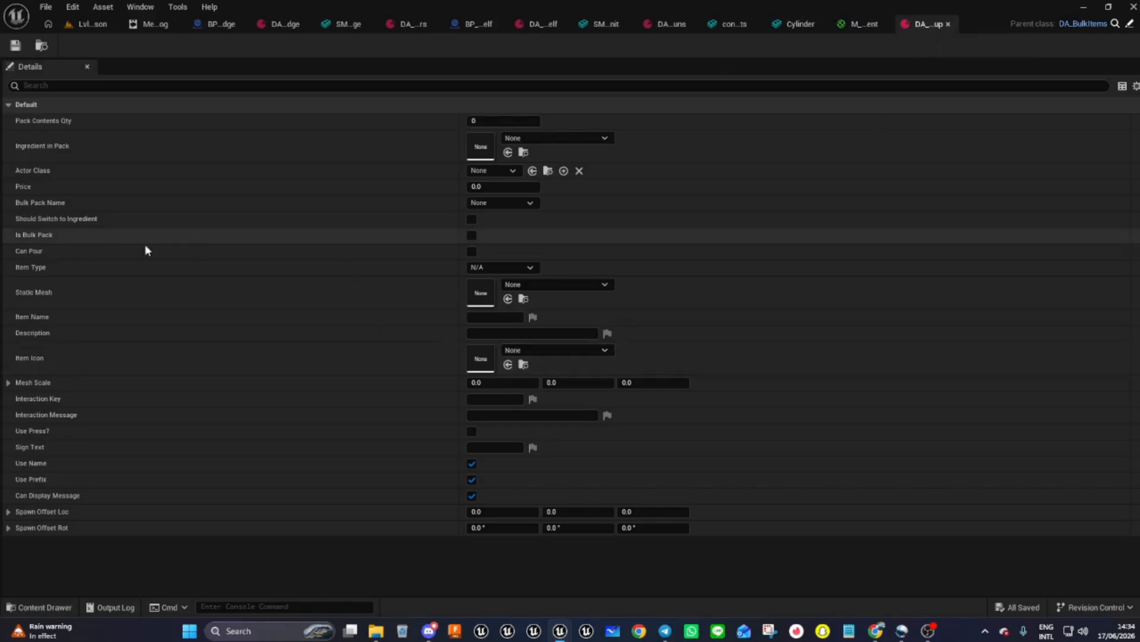
left_click(537, 138)
scroll(581, 347, "down", 4)
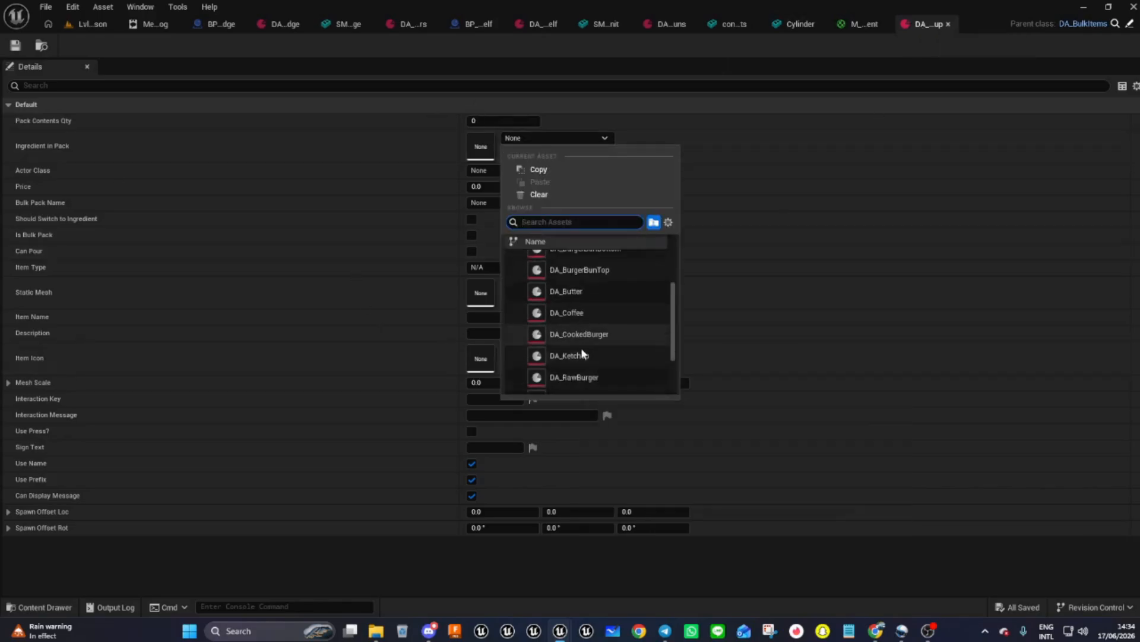
left_click(569, 335)
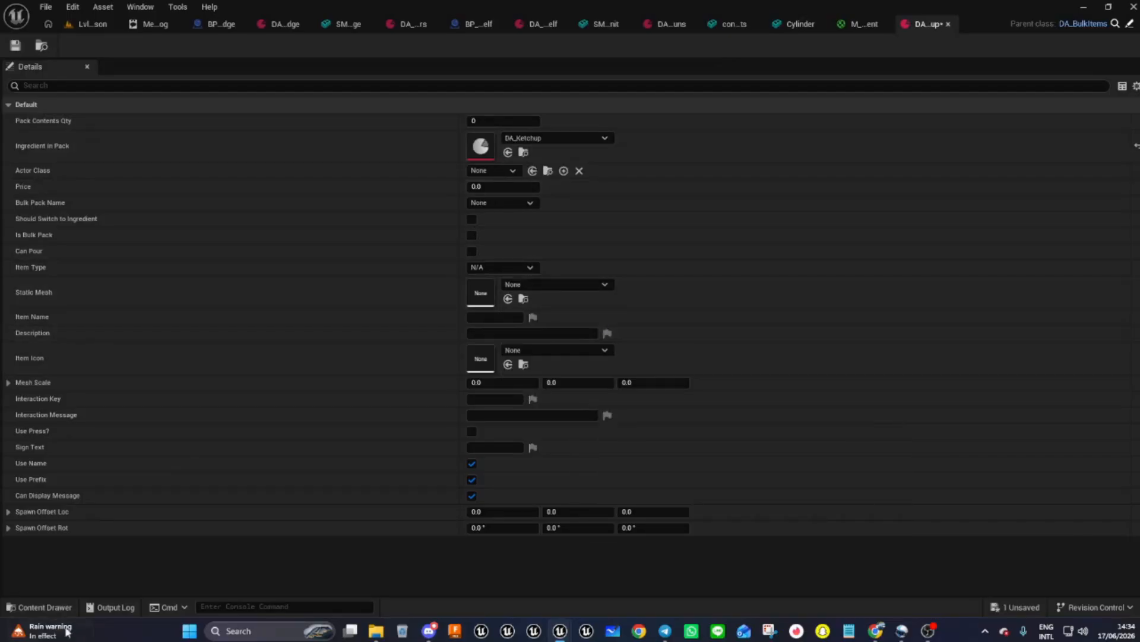
- Open the CrazyCooking/BluePrints folder in the project content
left_click(39, 607)
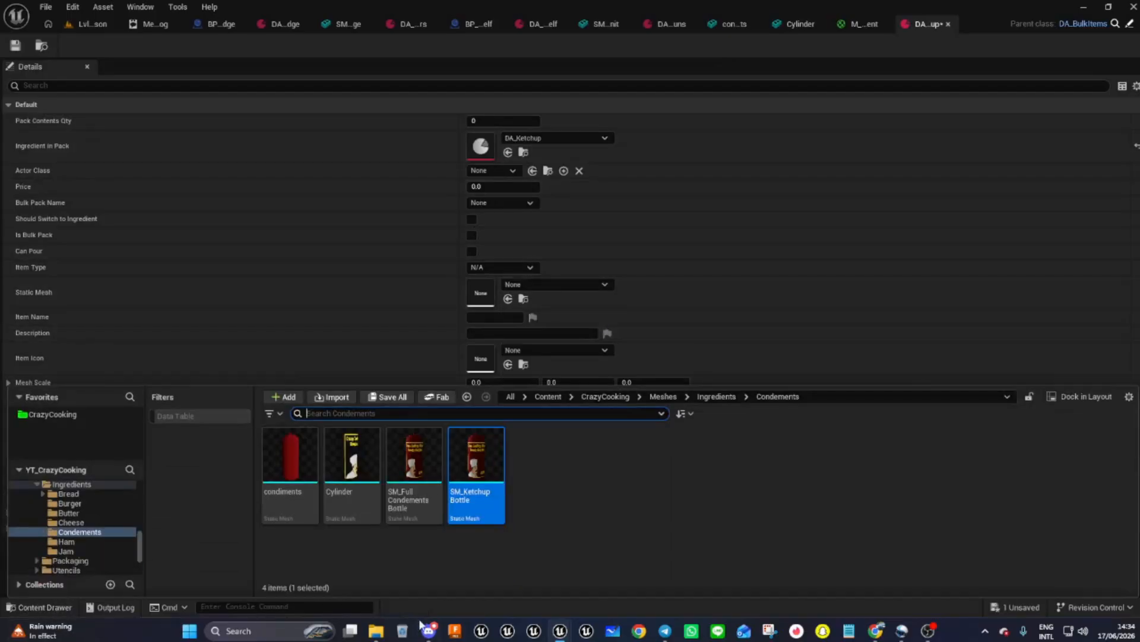
left_click(605, 396)
double_click(289, 457)
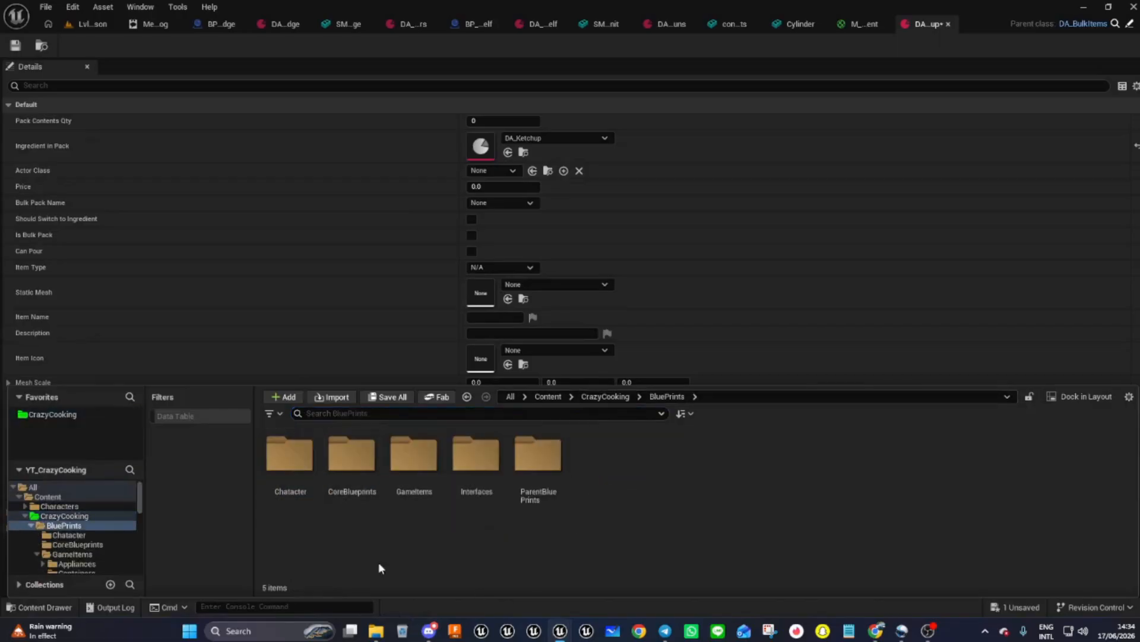
left_click(539, 482)
double_click(538, 482)
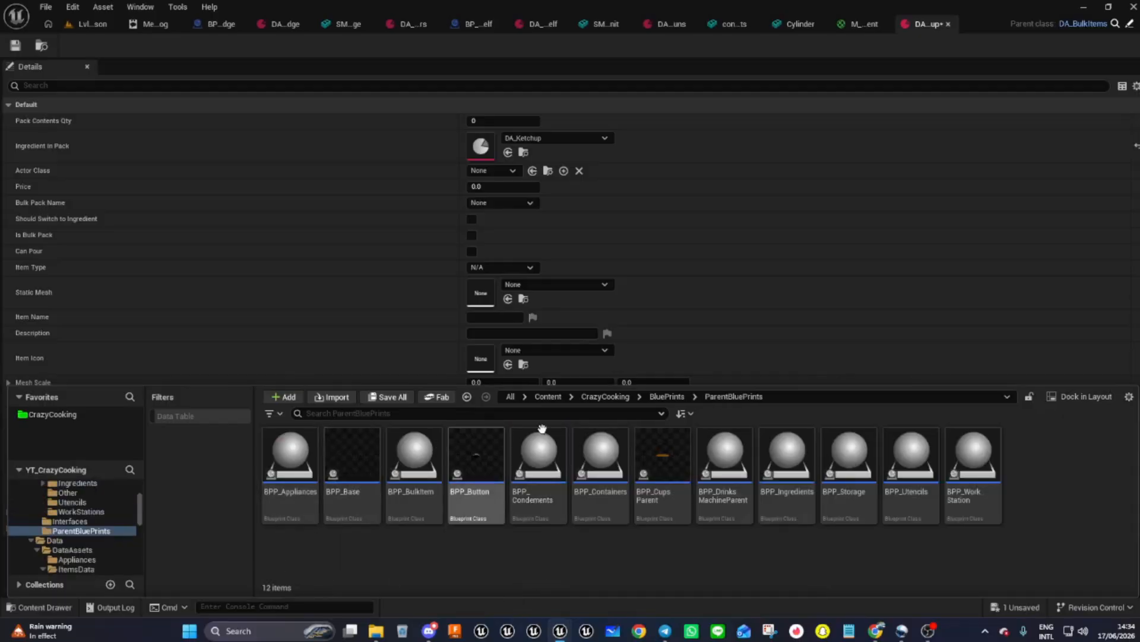
left_click(666, 396)
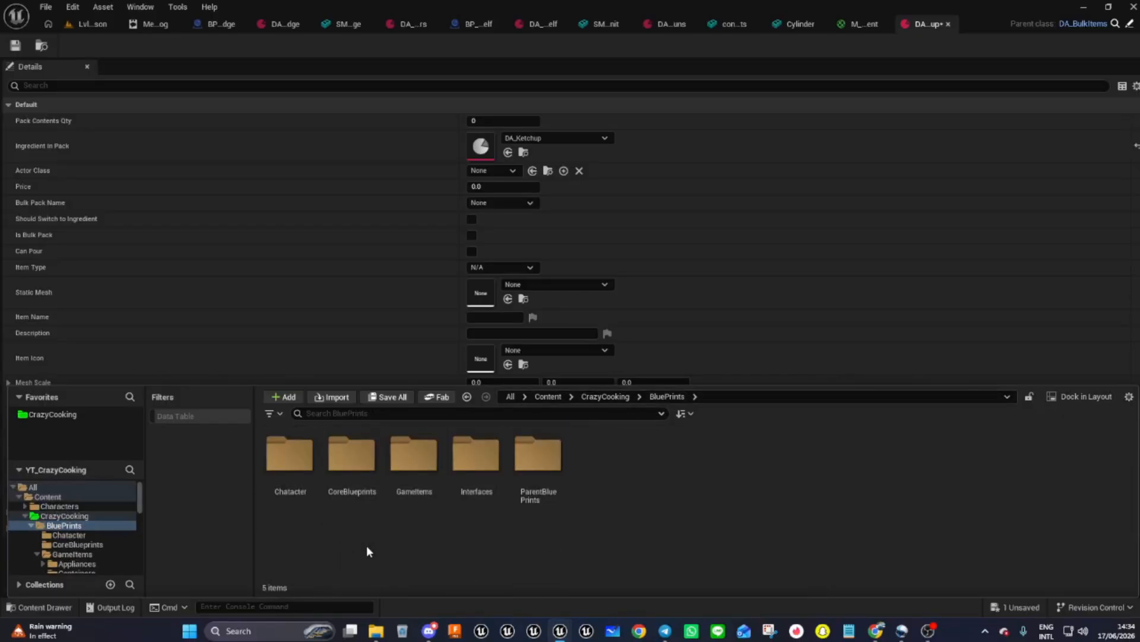
- Create a Blueprint class with BPP_Condements as its parent in the GameItems/Ingredients/BulkItems folder
left_click(417, 465)
double_click(417, 465)
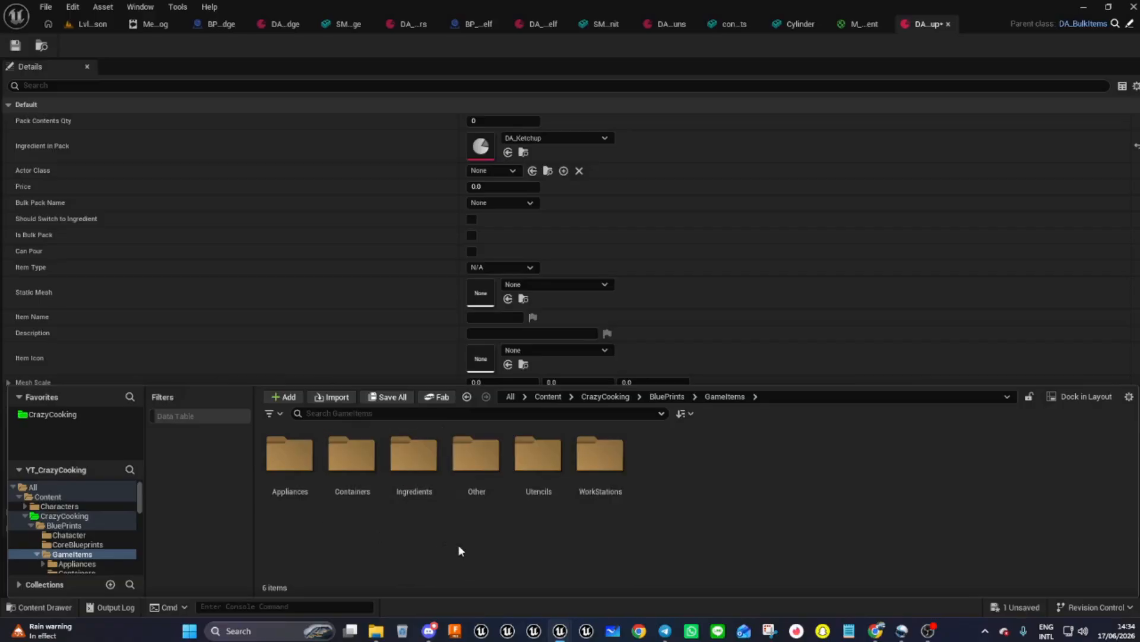
double_click(414, 466)
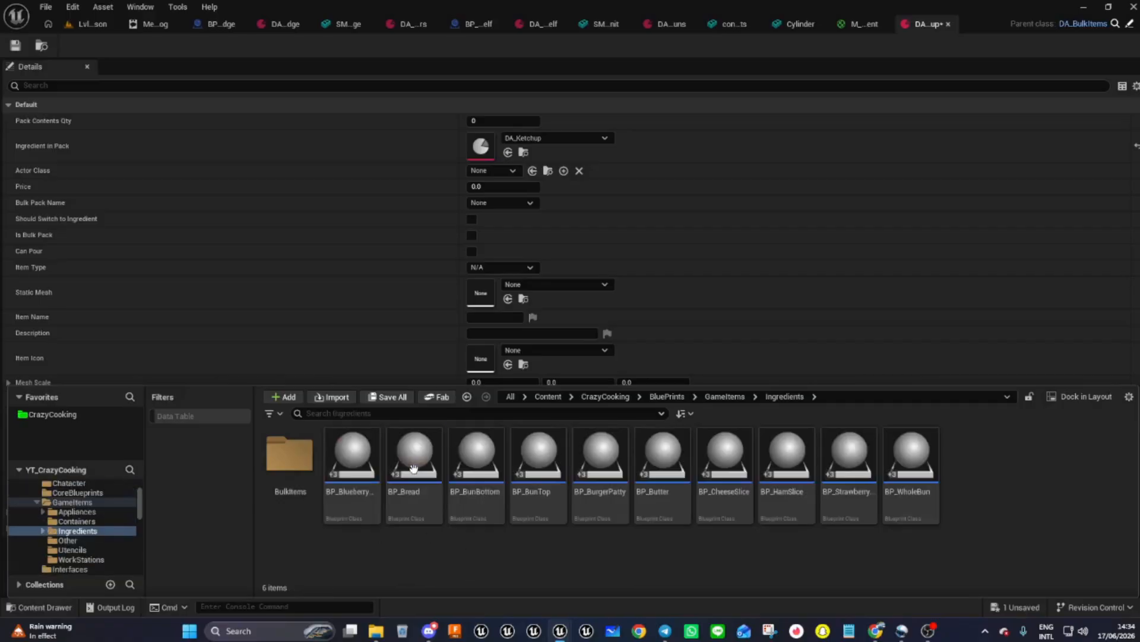
left_click(275, 465)
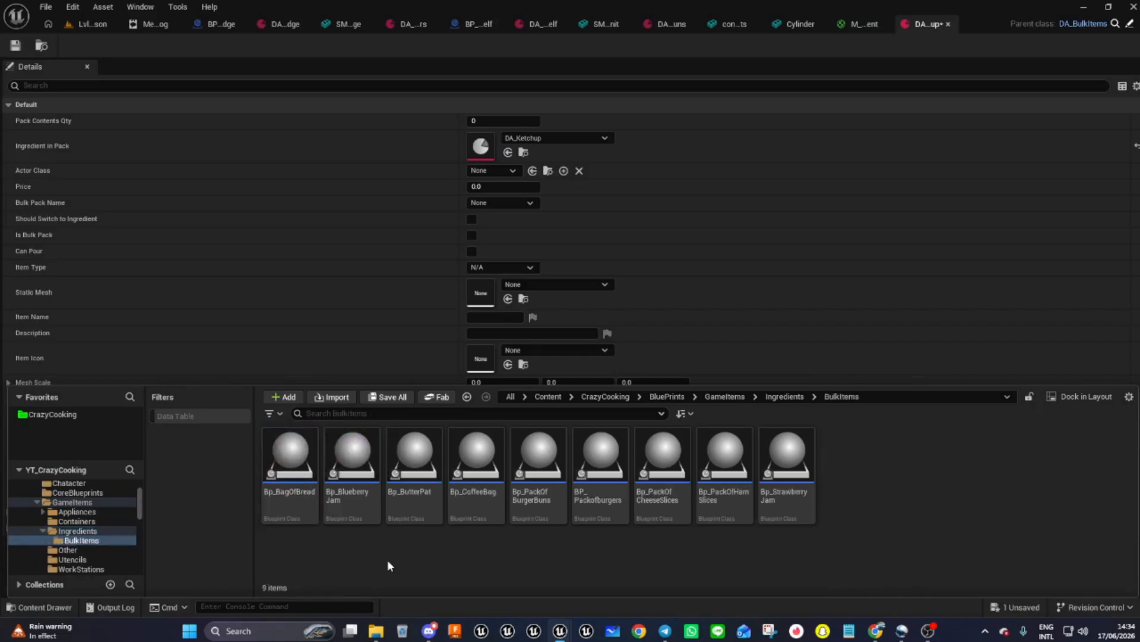
right_click(388, 560)
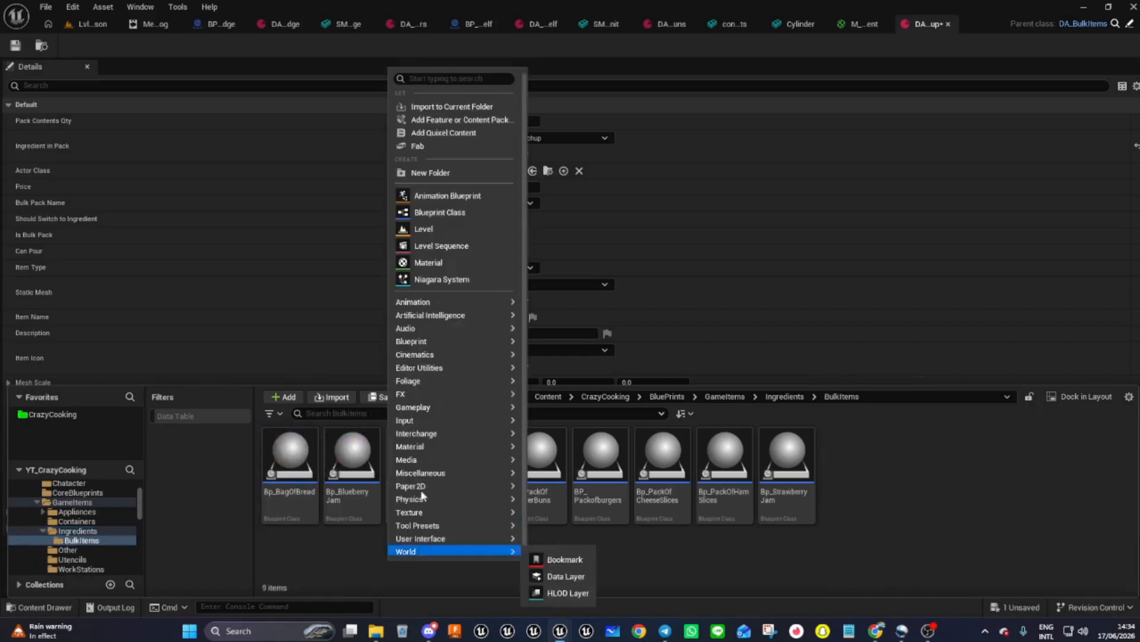
left_click(425, 213)
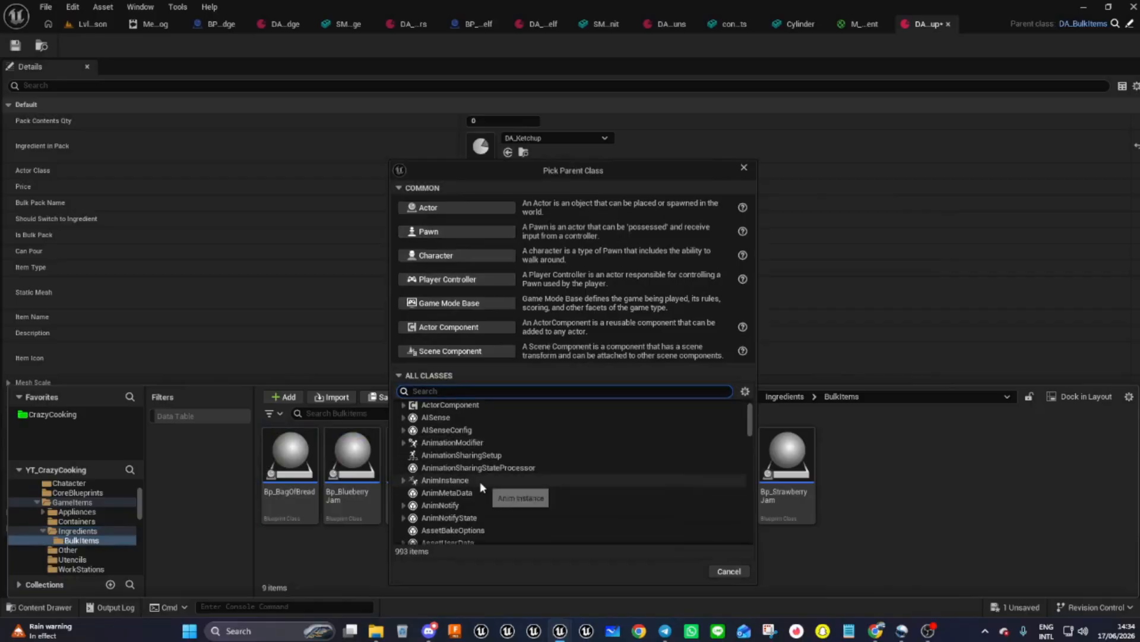
scroll(480, 481, "down", 2)
type("BPP")
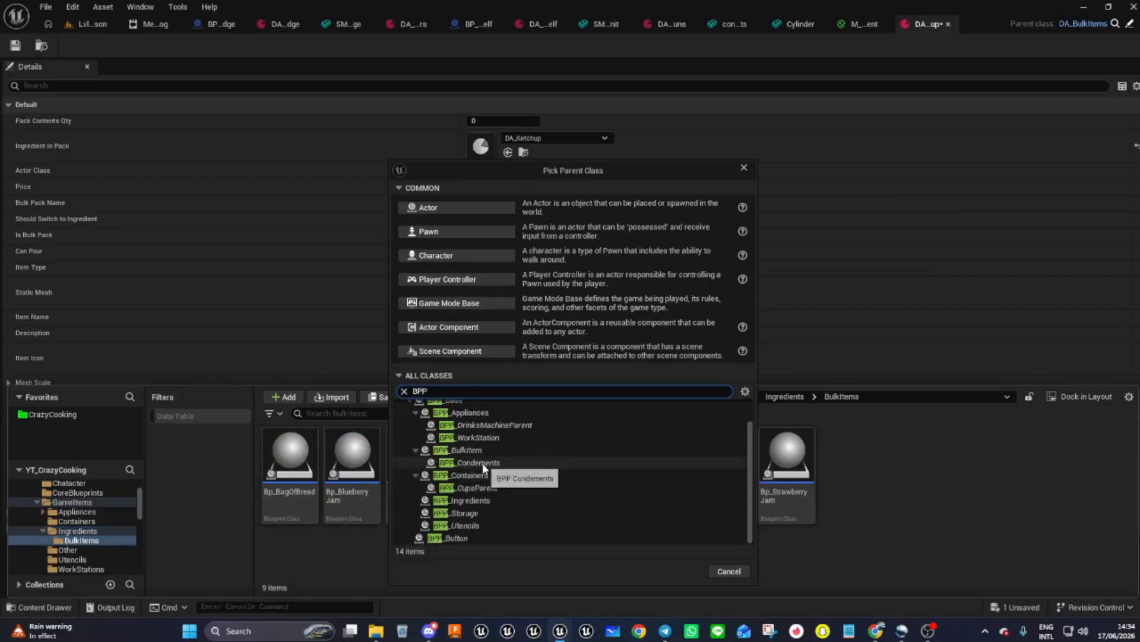
left_click(500, 462)
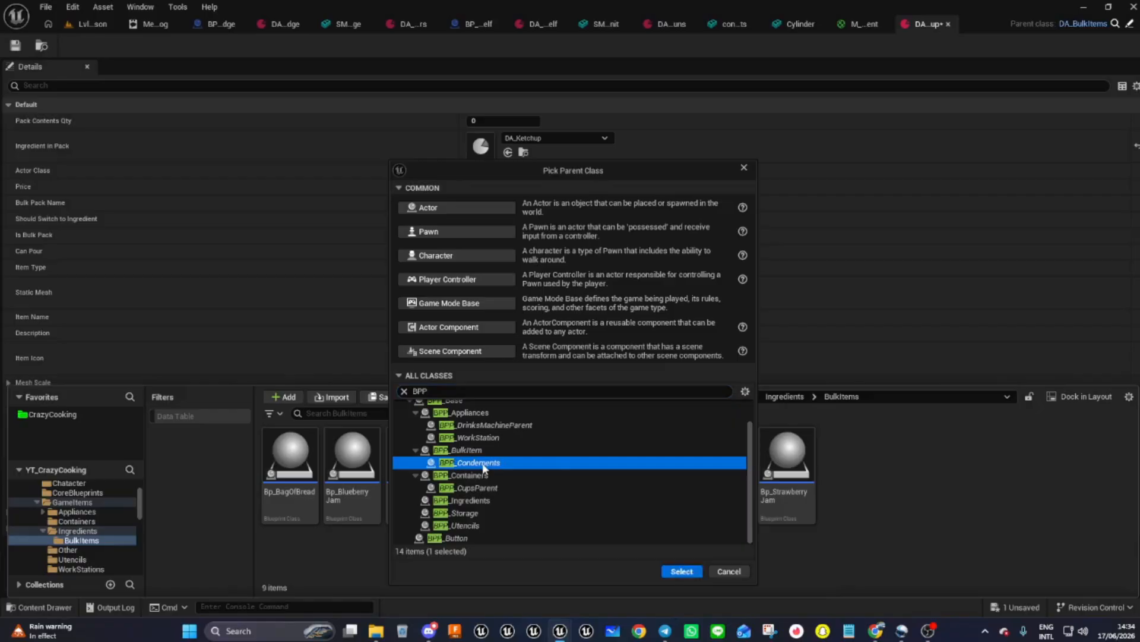
left_click(677, 571)
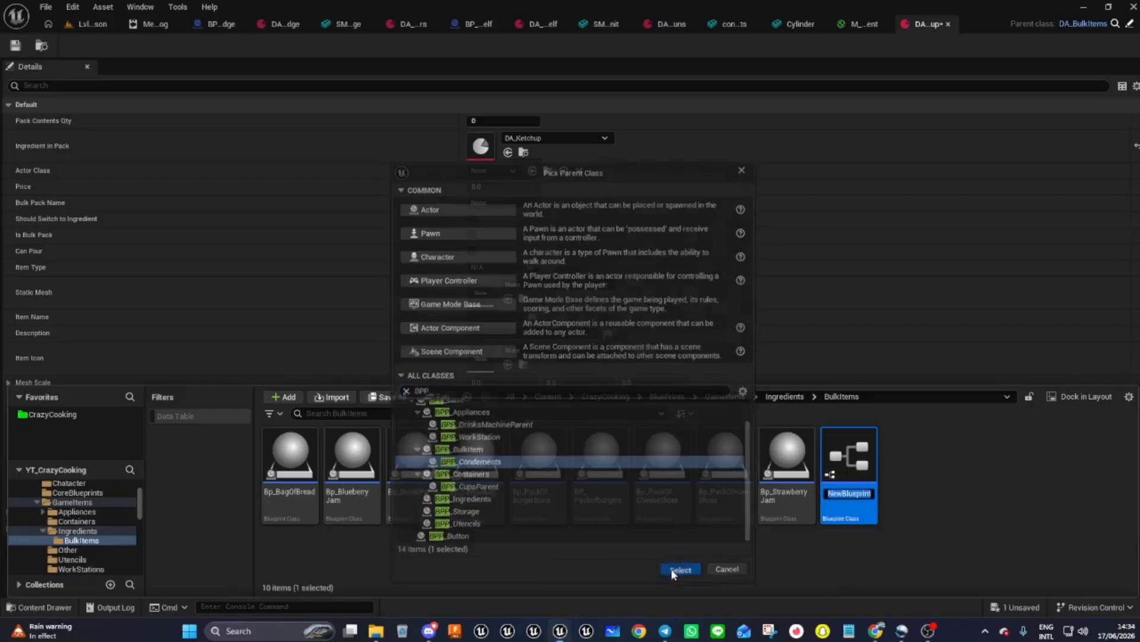
- Name the new Blueprint BP_BottleOfKetchup
type("B")
type("P_")
type("Bottle")
type("Of")
type("Ke")
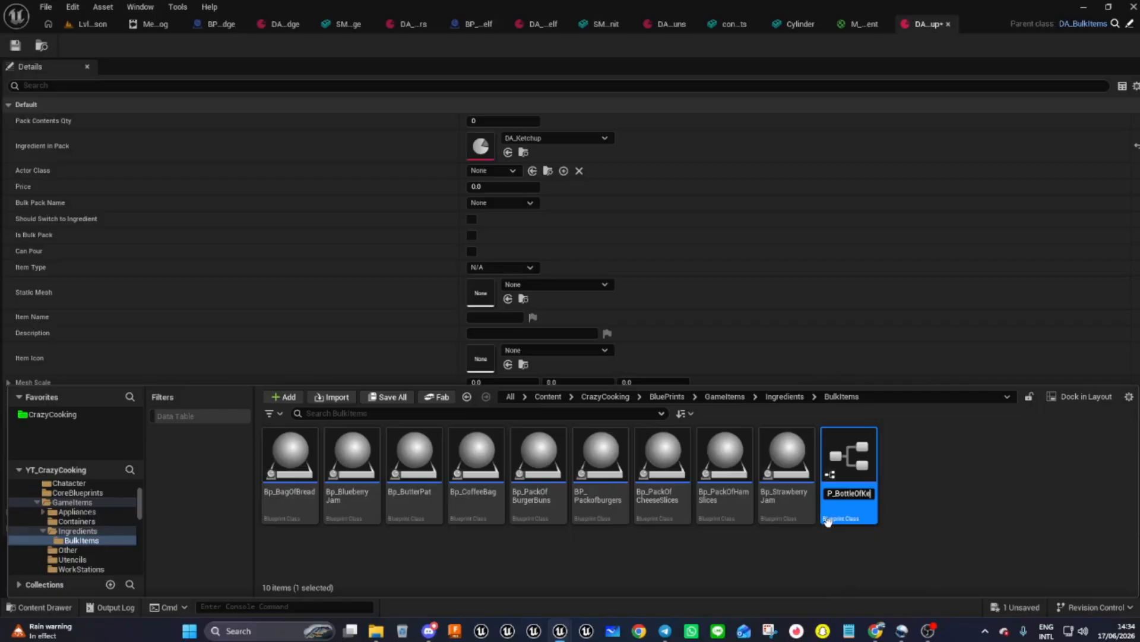
type("tchup")
key("Return")
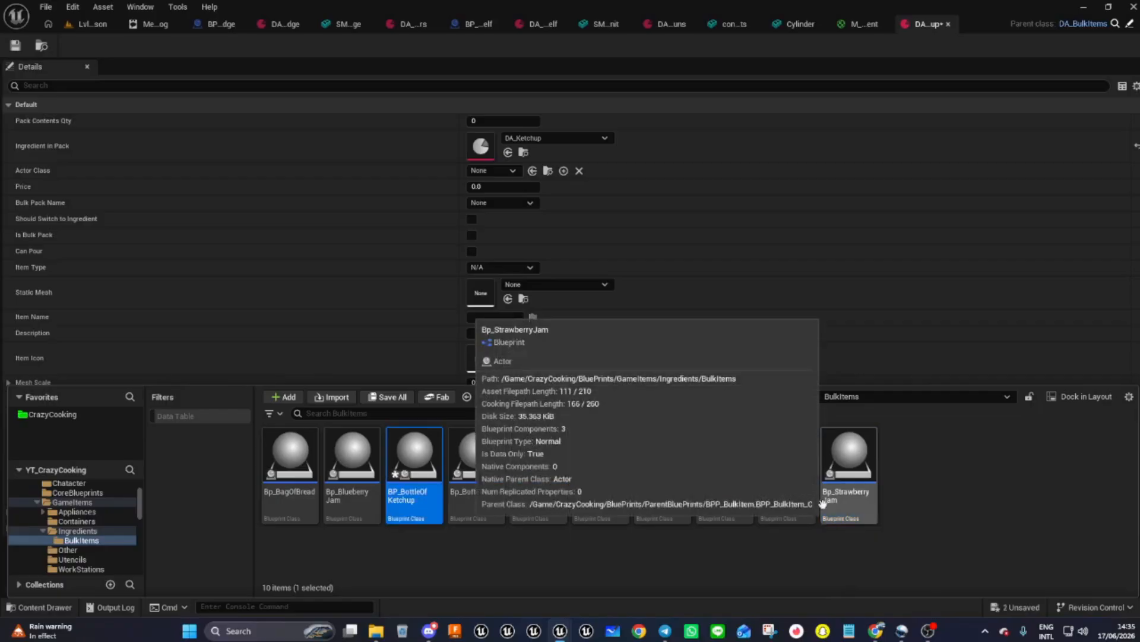
- Set the ketchup bottle data asset's Actor Class to BP_BottleOfKetchup and its Price to 2.63
left_click(492, 170)
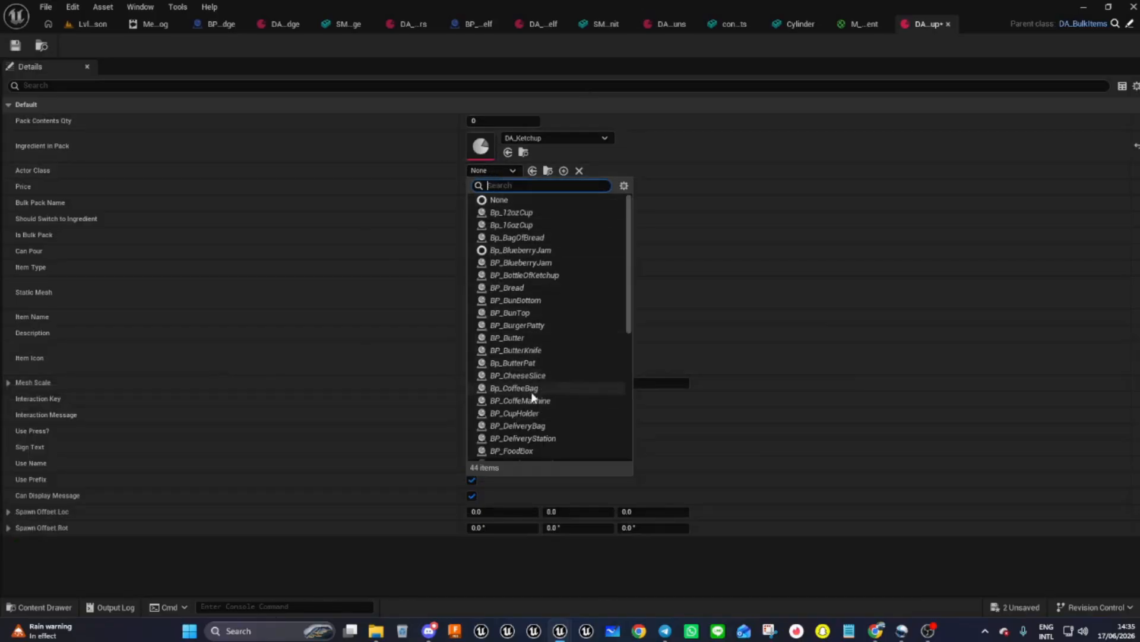
scroll(532, 392, "down", 2)
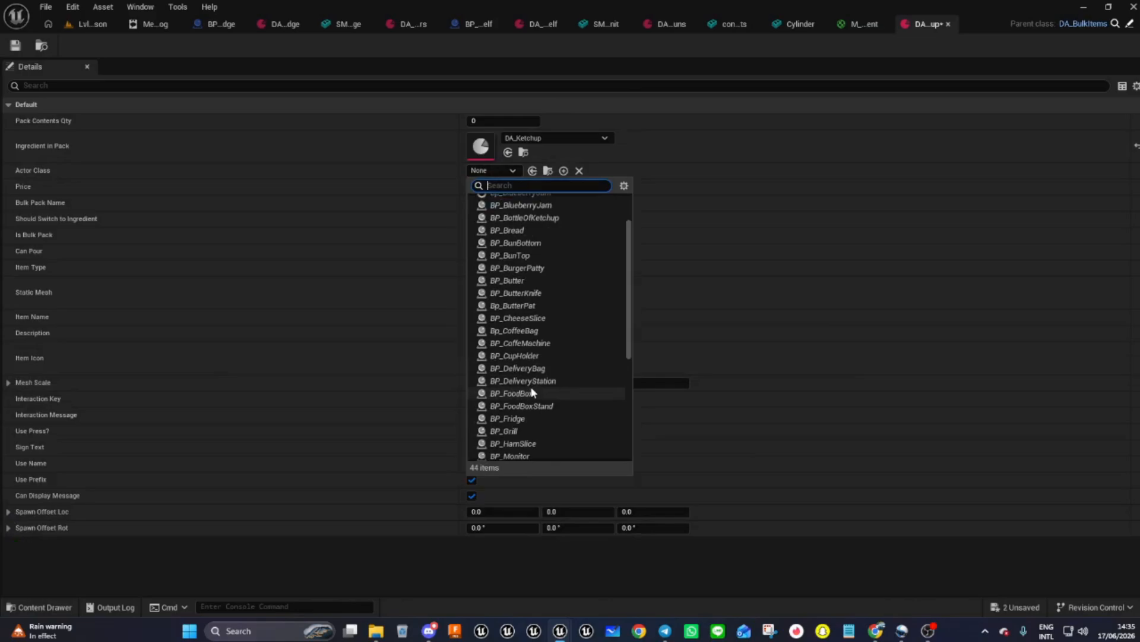
scroll(532, 392, "up", 2)
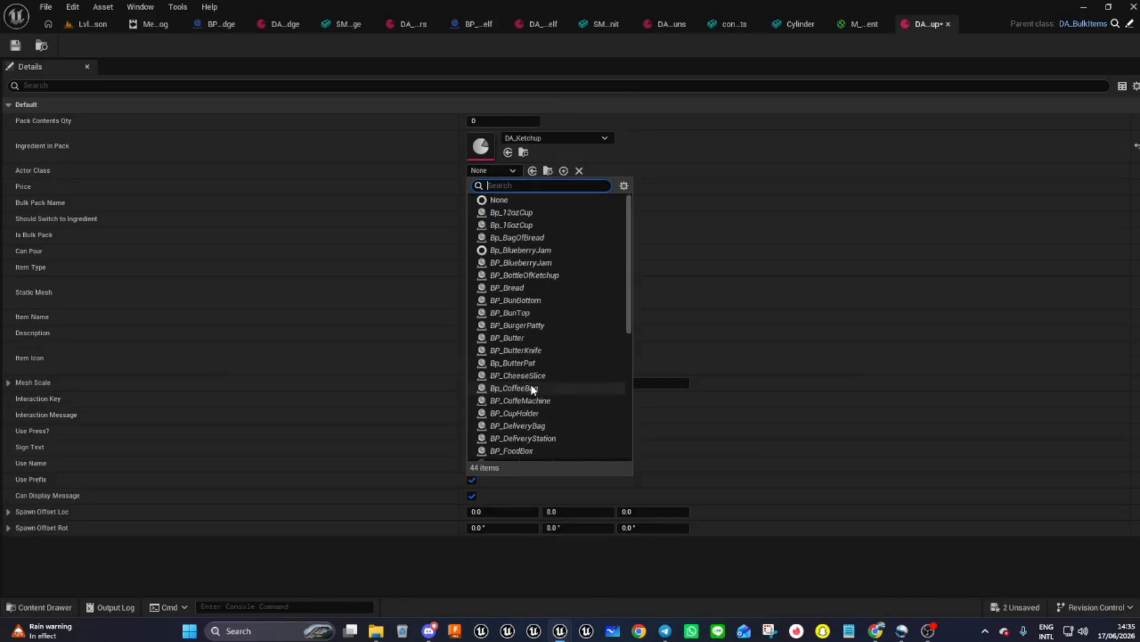
left_click(521, 277)
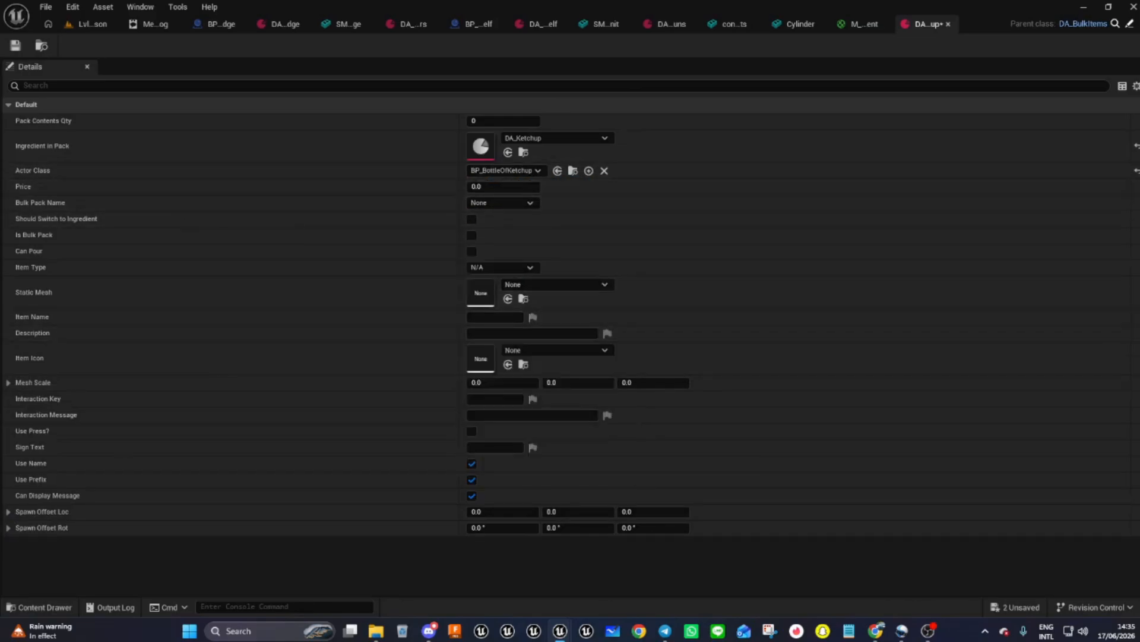
left_click(493, 187)
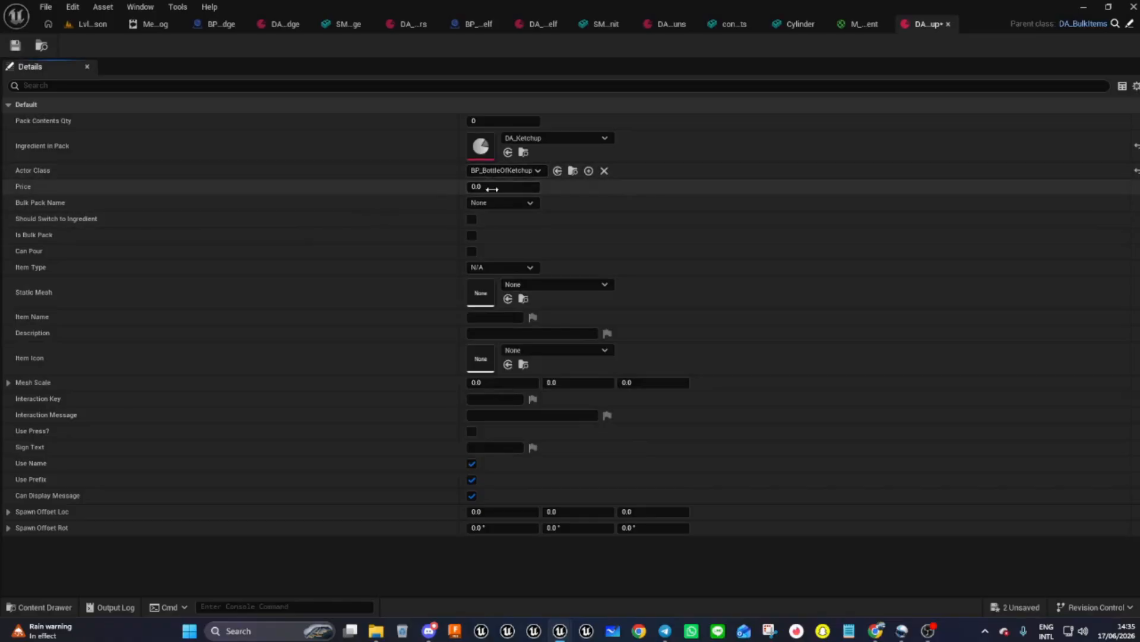
type("2.63")
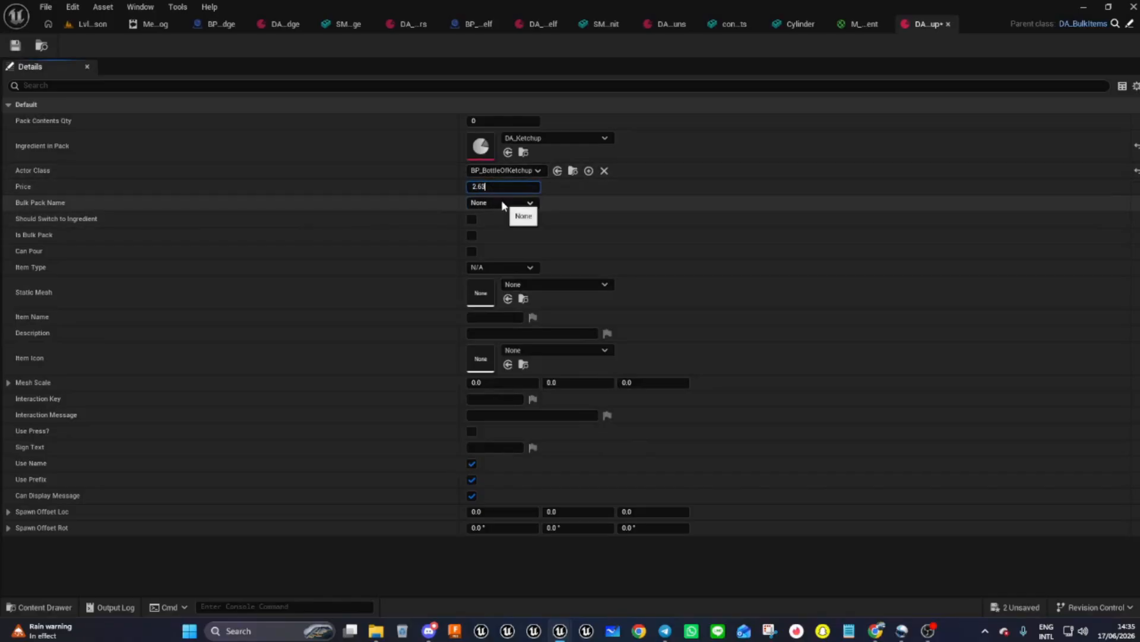
- Check the available Bulk Pack Name options and open the E_BulkItemNames enumeration from CrazyCooking/Data/EnumsAndStructs/Enums
left_click(502, 203)
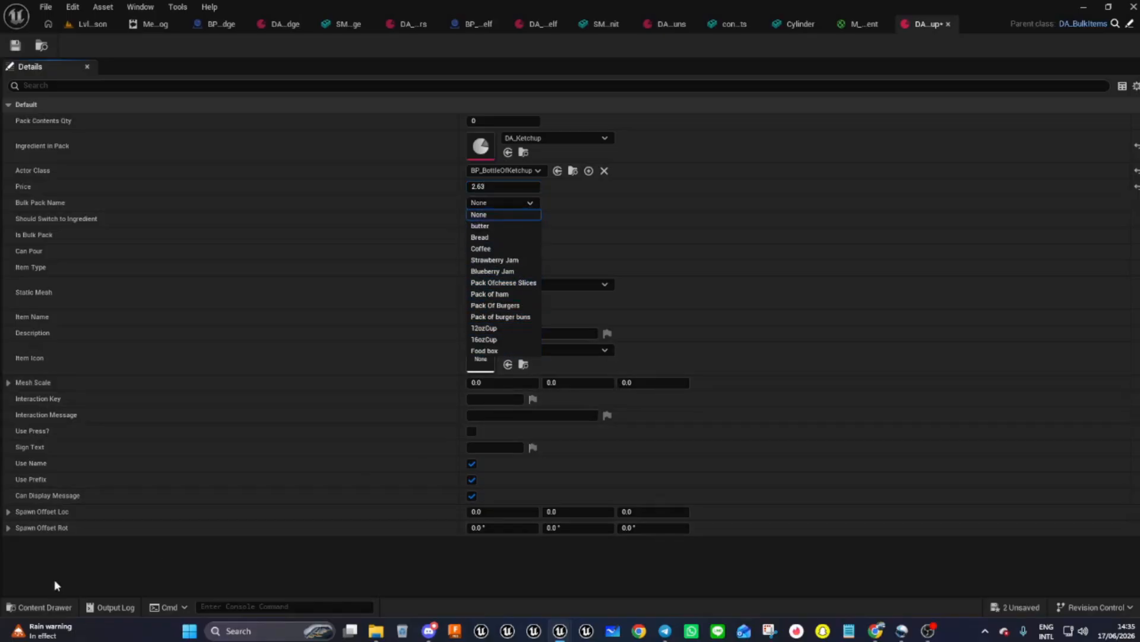
left_click(42, 607)
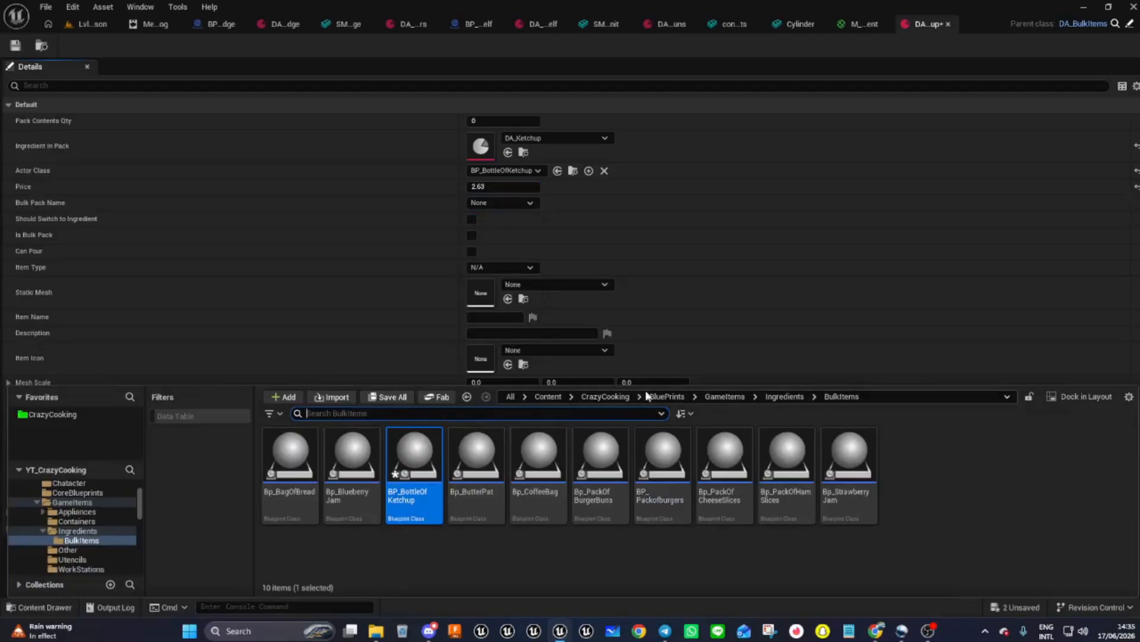
left_click(605, 396)
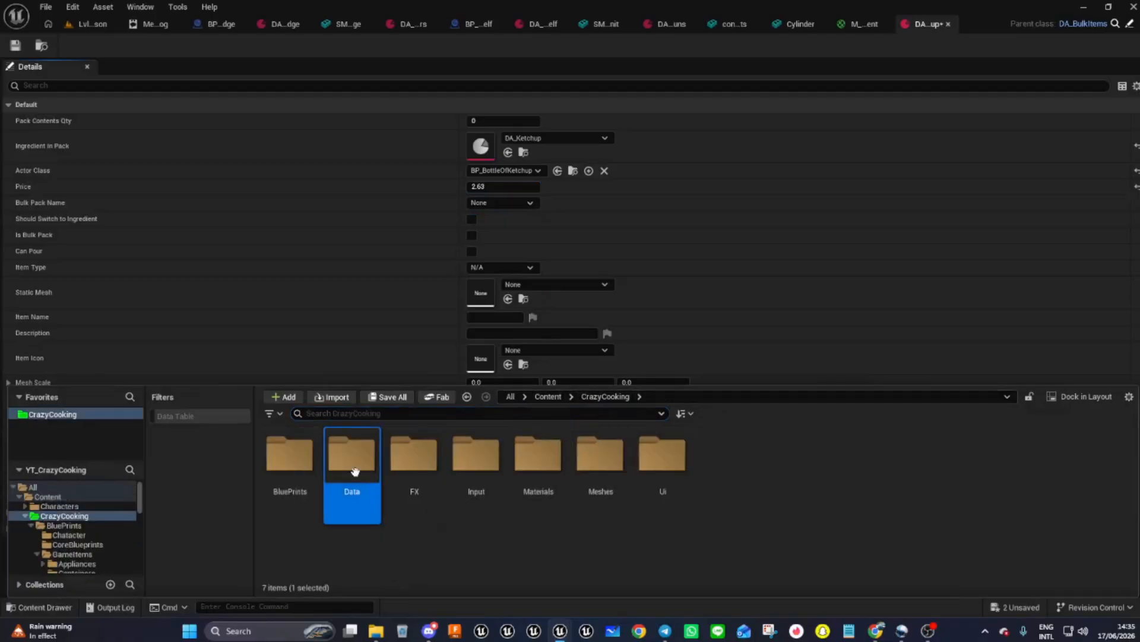
double_click(355, 482)
double_click(356, 480)
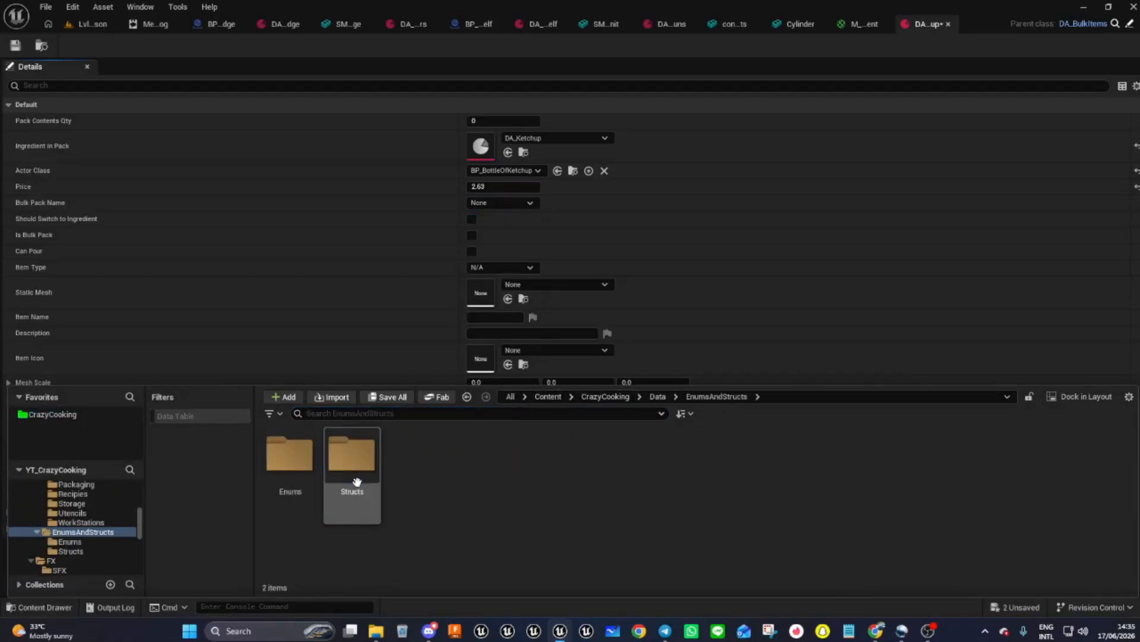
double_click(289, 463)
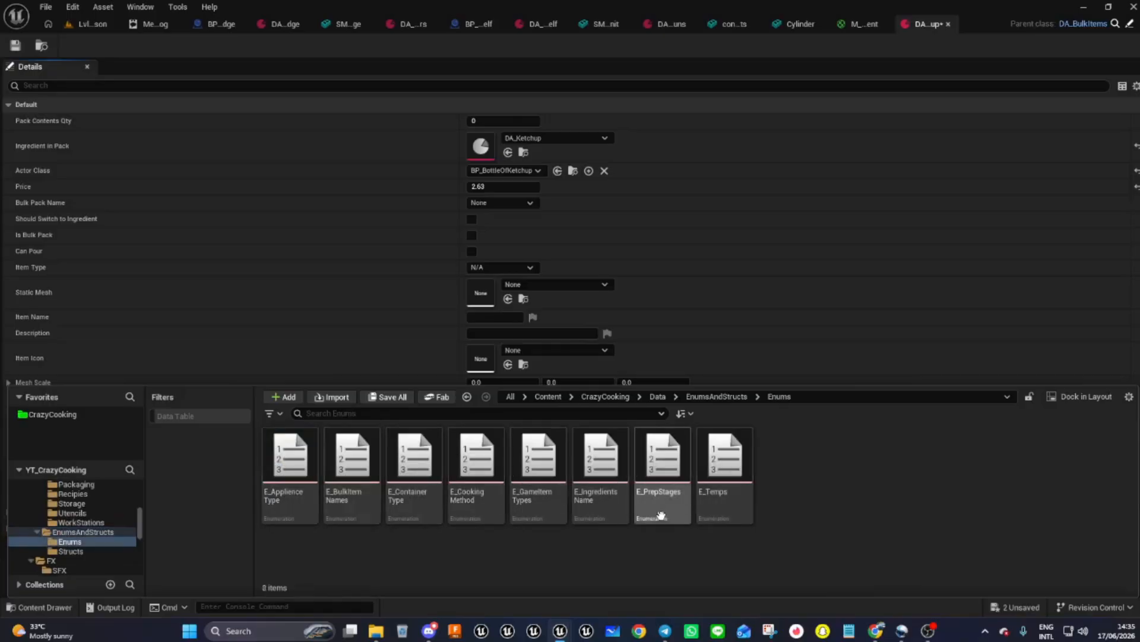
left_click(347, 484)
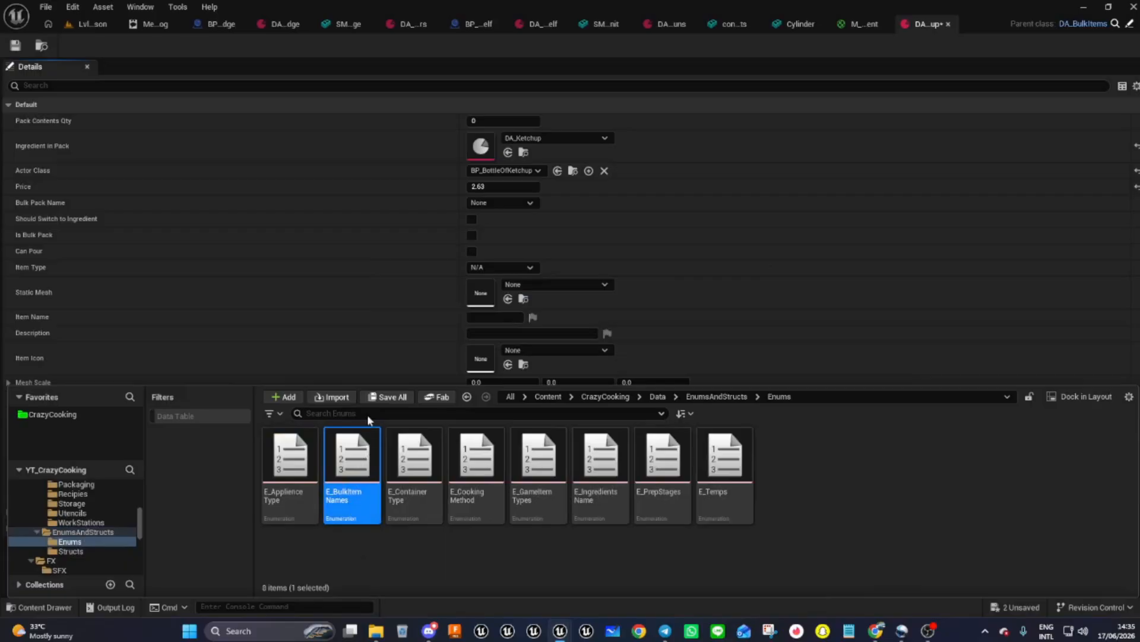
double_click(348, 485)
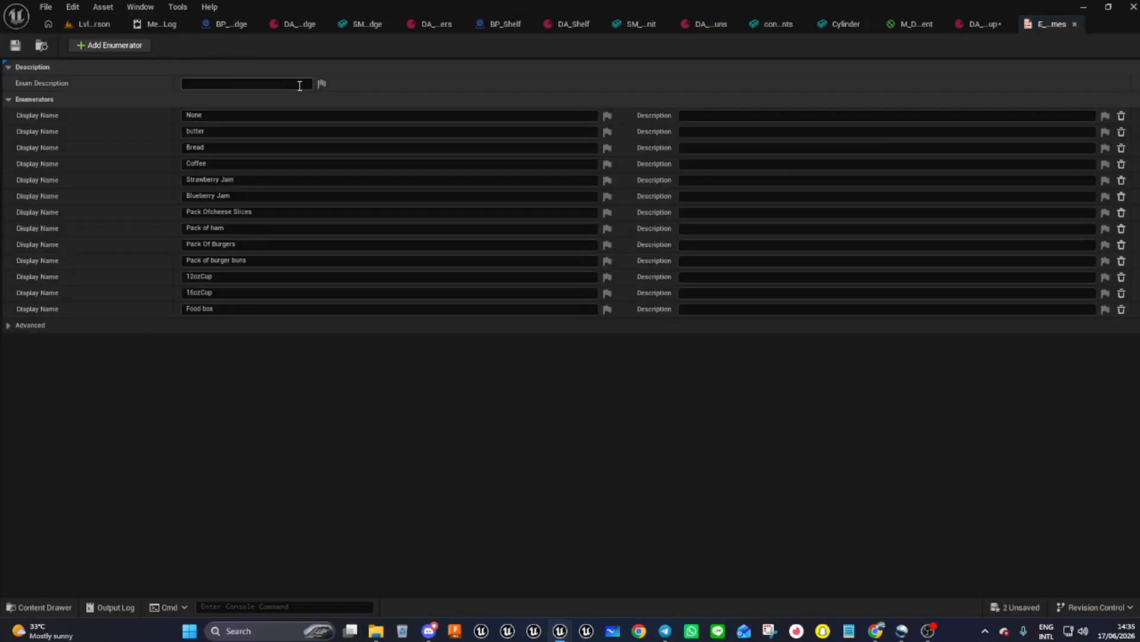
- Add an enumerator named "Bottle of Ketchup" to E_BulkItemNames and save the enumeration
left_click(90, 46)
left_click(217, 322)
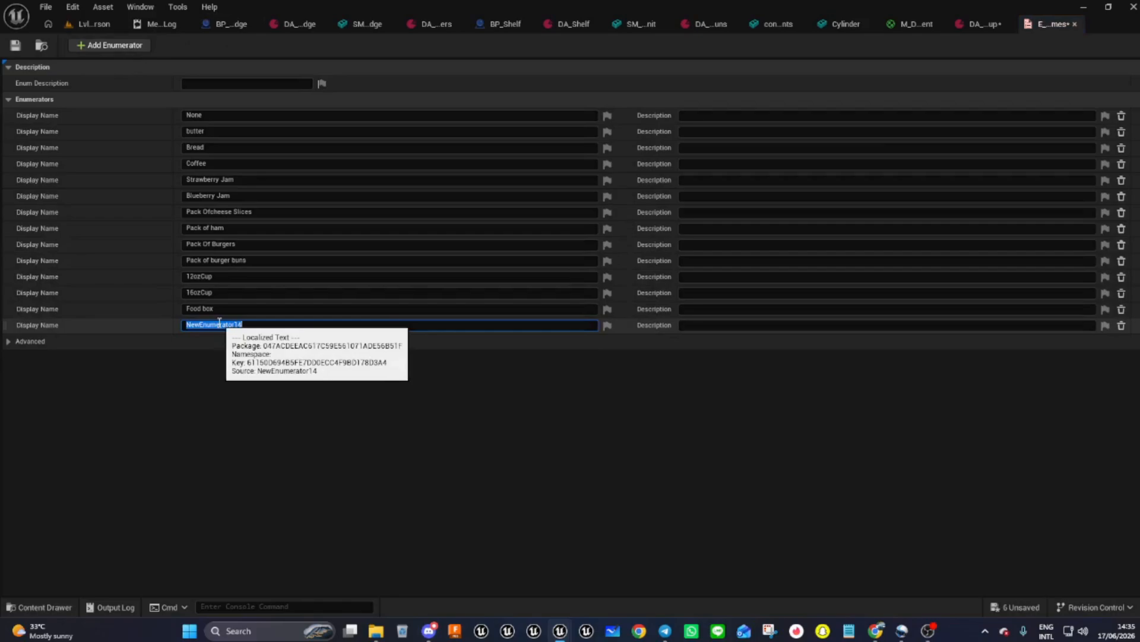
type("Bottle of Ketchup")
key("Return")
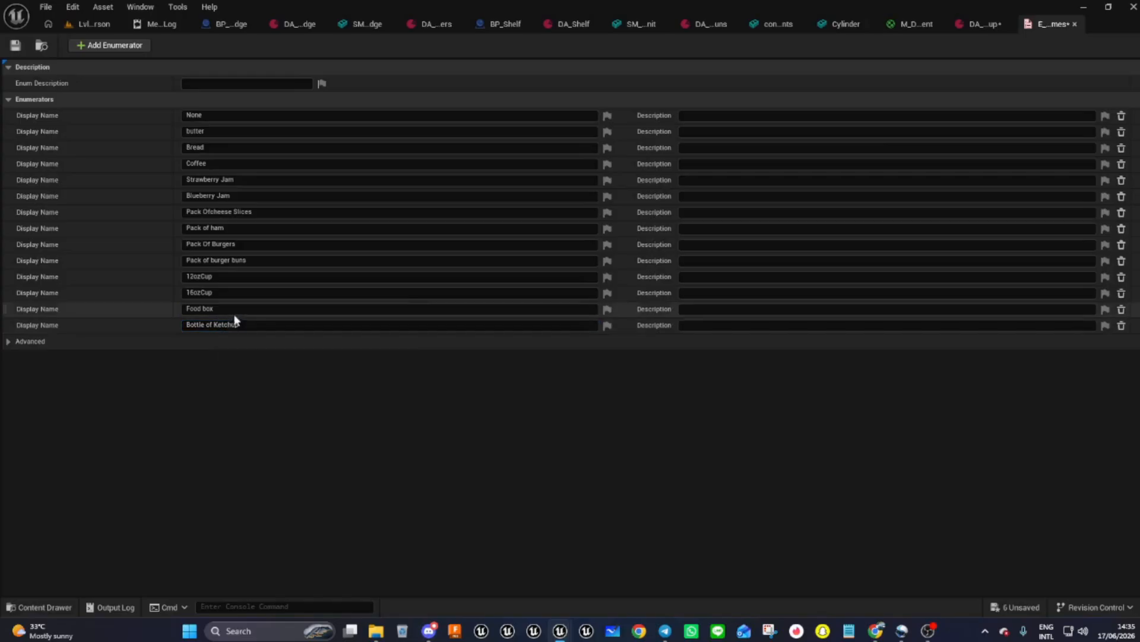
- Return to the ketchup bottle data asset and set its Bulk Pack Name to Bottle of Ketchup
left_click(969, 23)
left_click(503, 203)
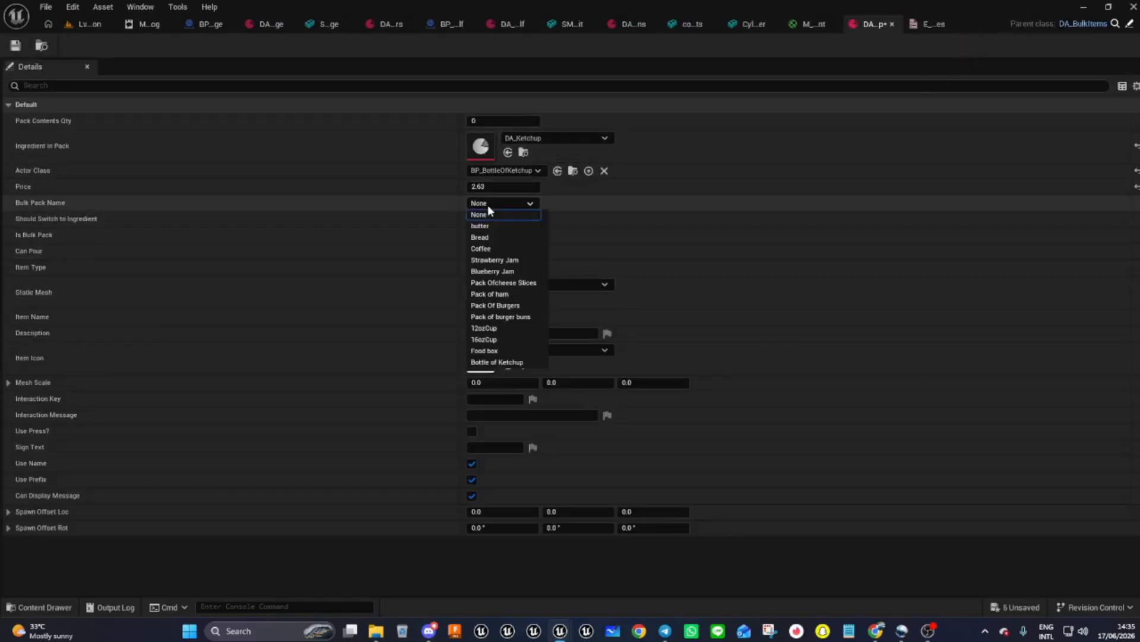
left_click(504, 363)
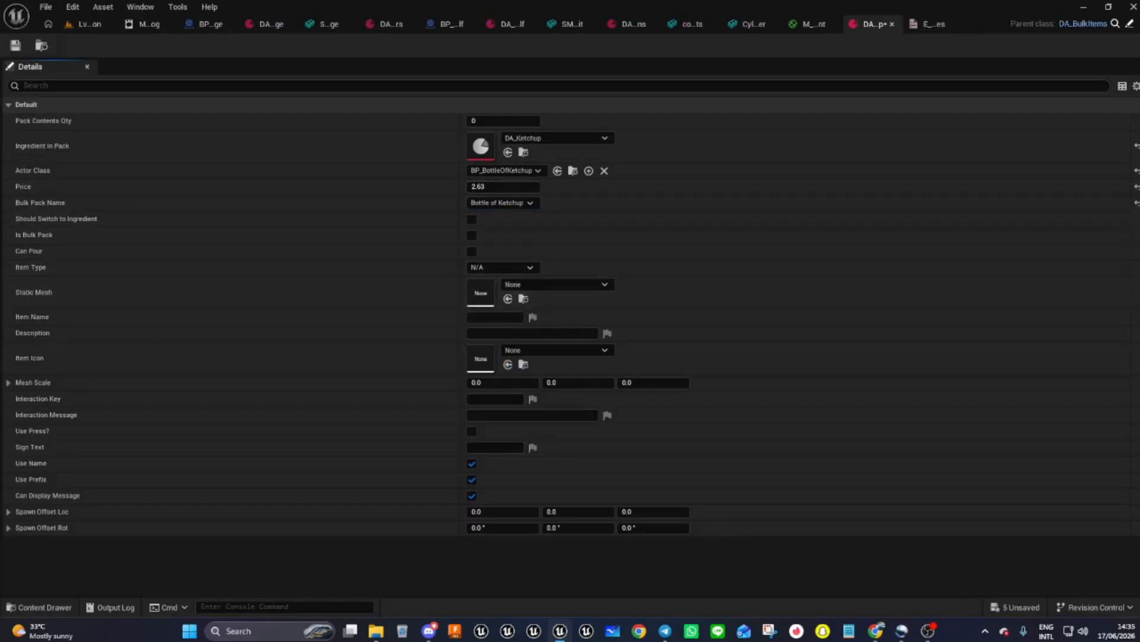
- Enable Is Bulk Pack and Can Pour for the ketchup bottle, leaving Should Switch to Ingredient disabled
left_click(472, 219)
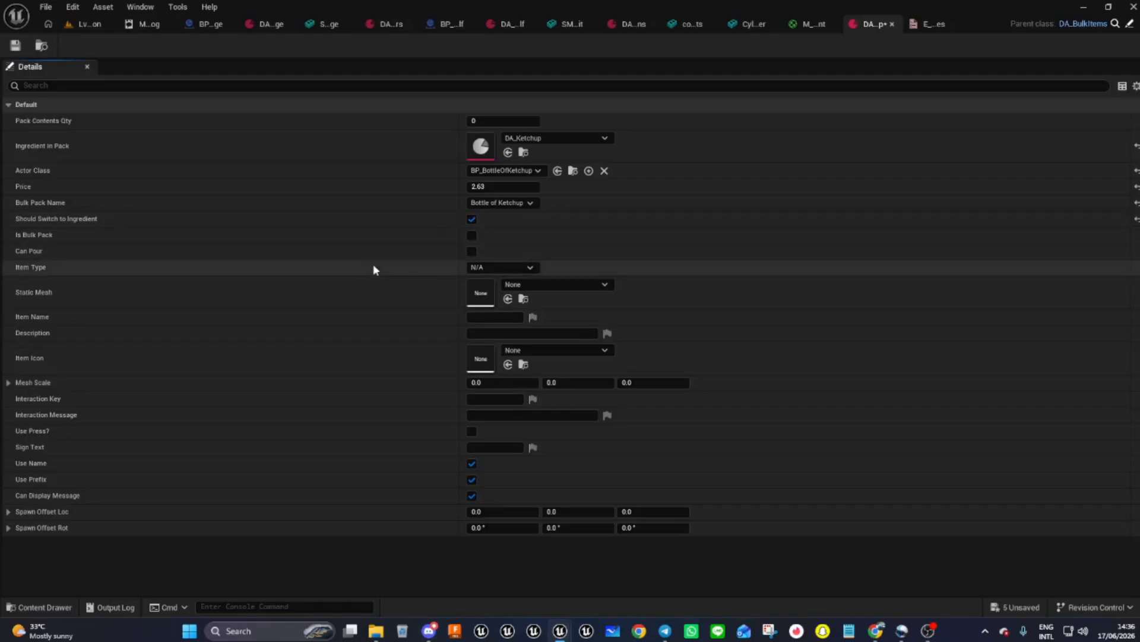
left_click(473, 219)
left_click(472, 236)
left_click(473, 251)
- Assign SM_KetchupBottle as the Static Mesh of the ketchup bottle data asset
left_click(547, 285)
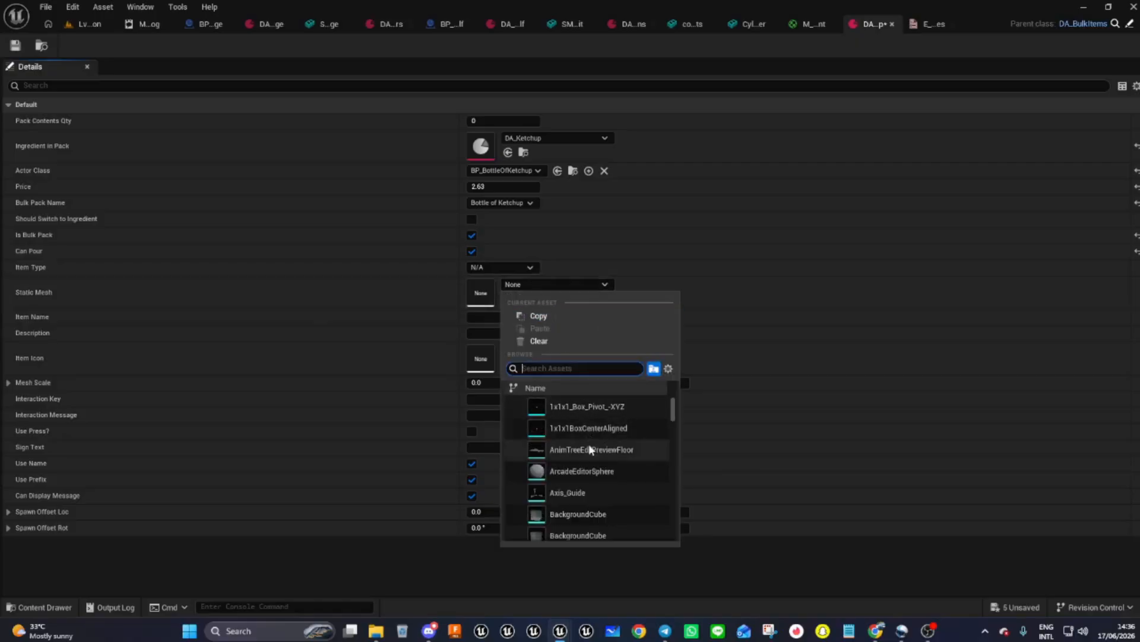
scroll(600, 458, "down", 6)
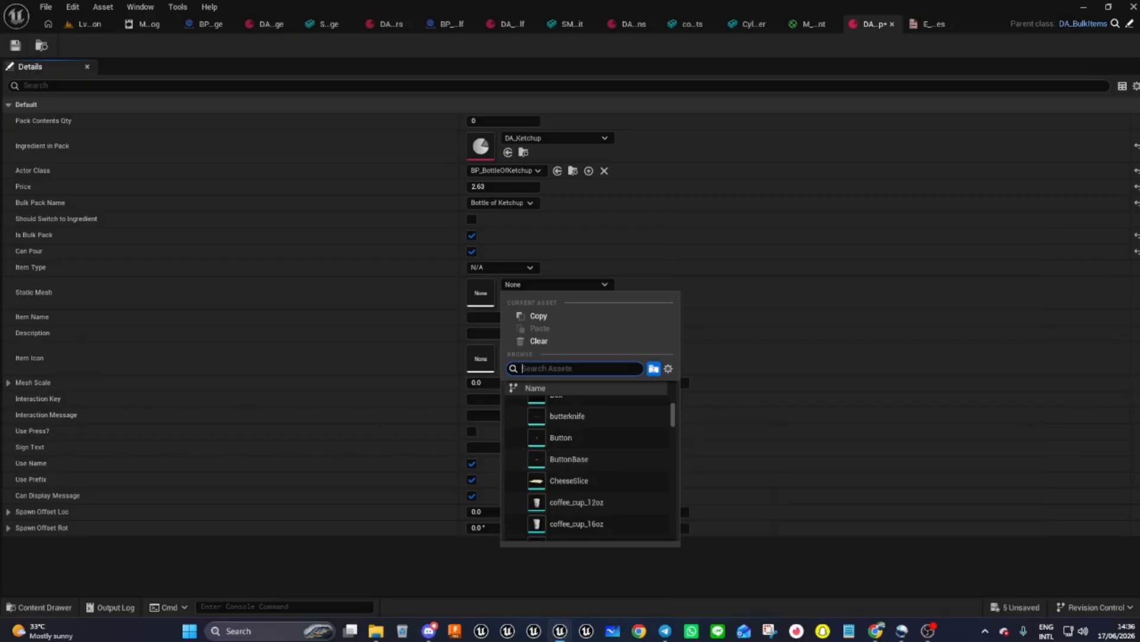
key("Escape")
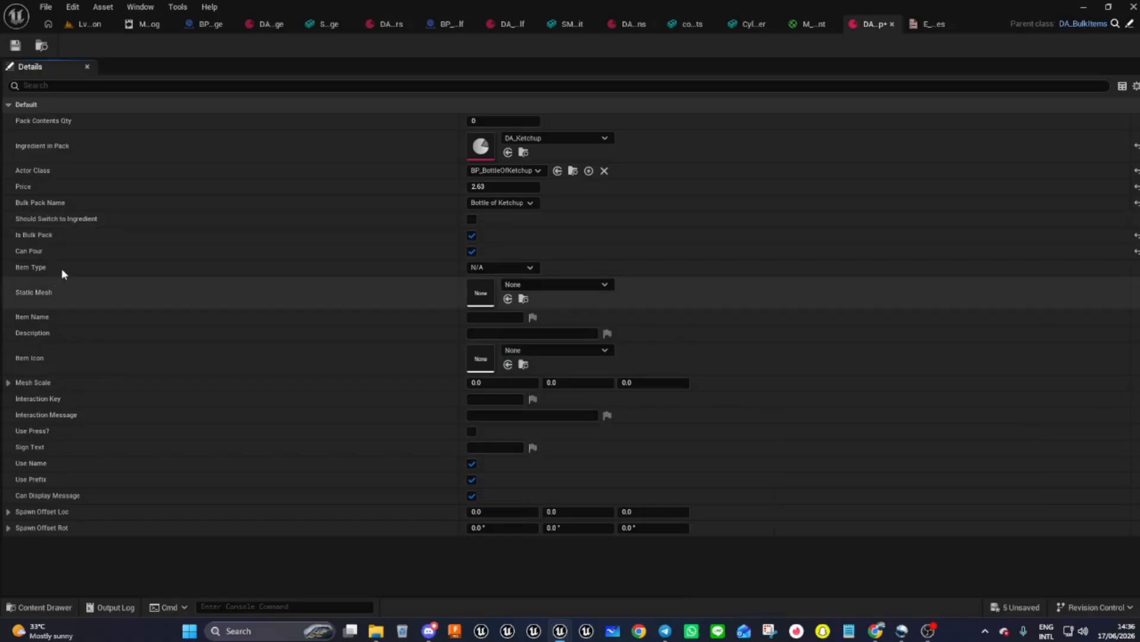
left_click(568, 284)
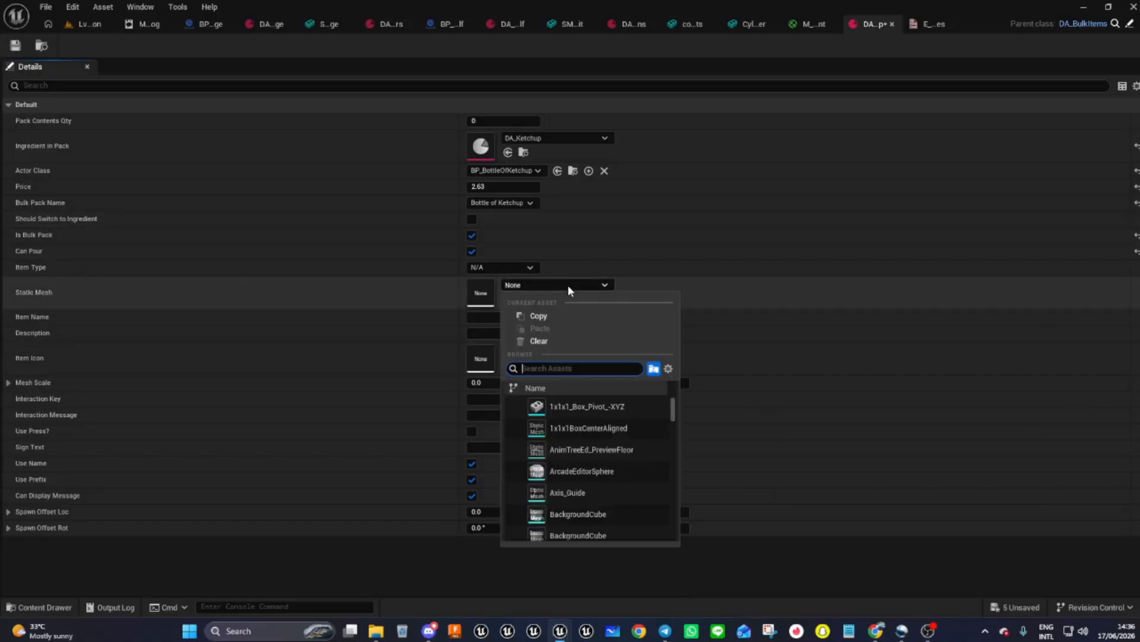
type("ketch")
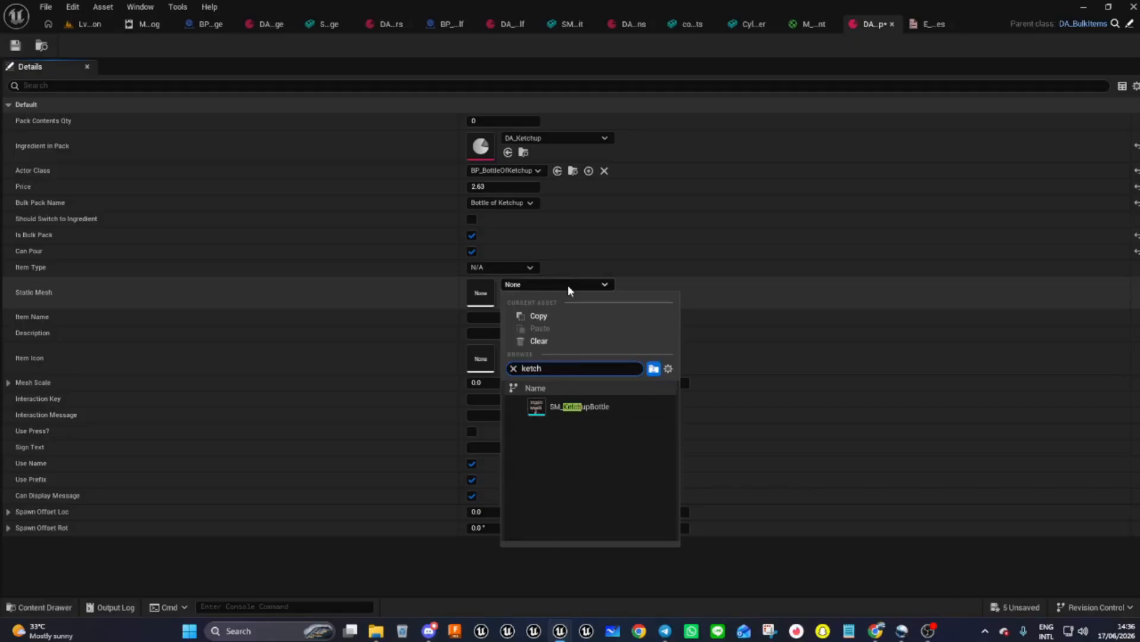
left_click(567, 406)
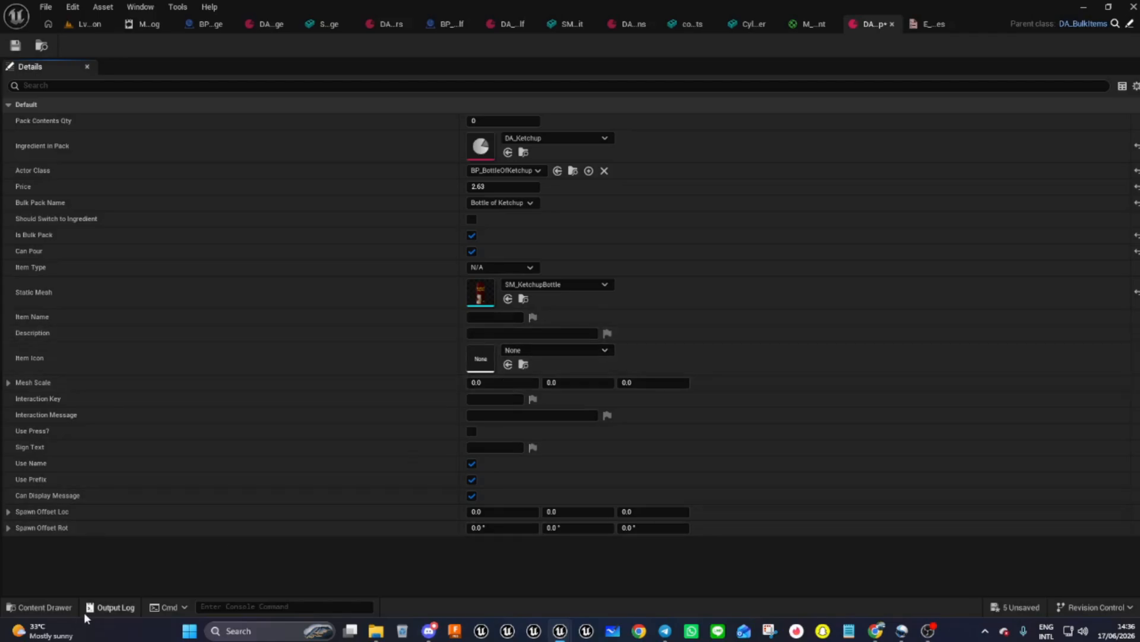
- Look through the textures in CrazyCooking's Materials folder for ketchup bottle artwork to use as an icon
left_click(63, 608)
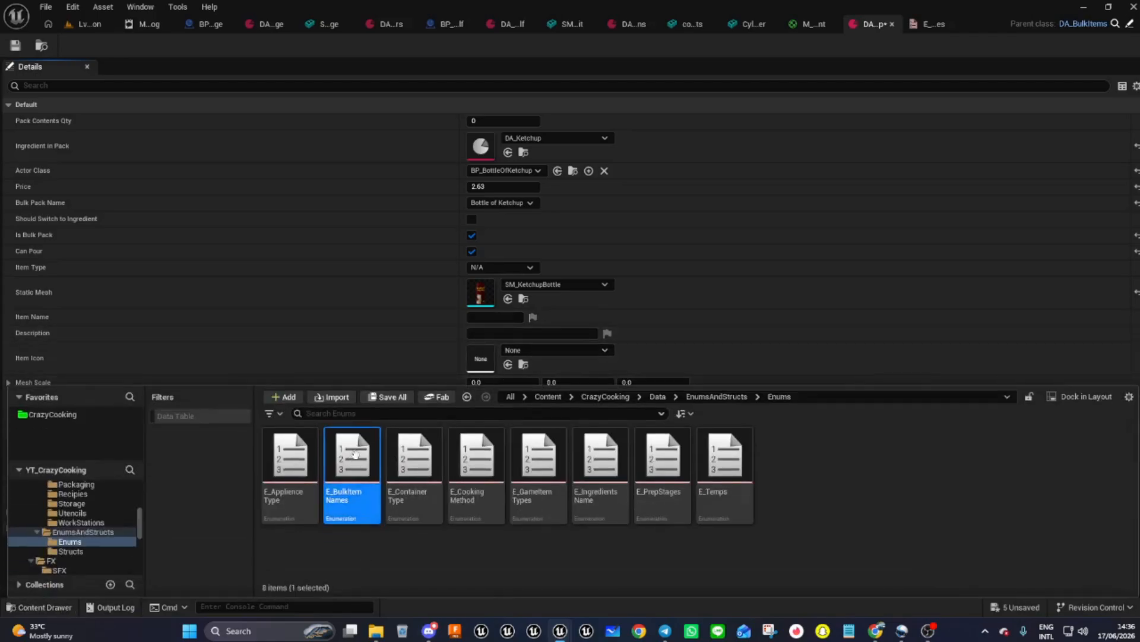
left_click(605, 398)
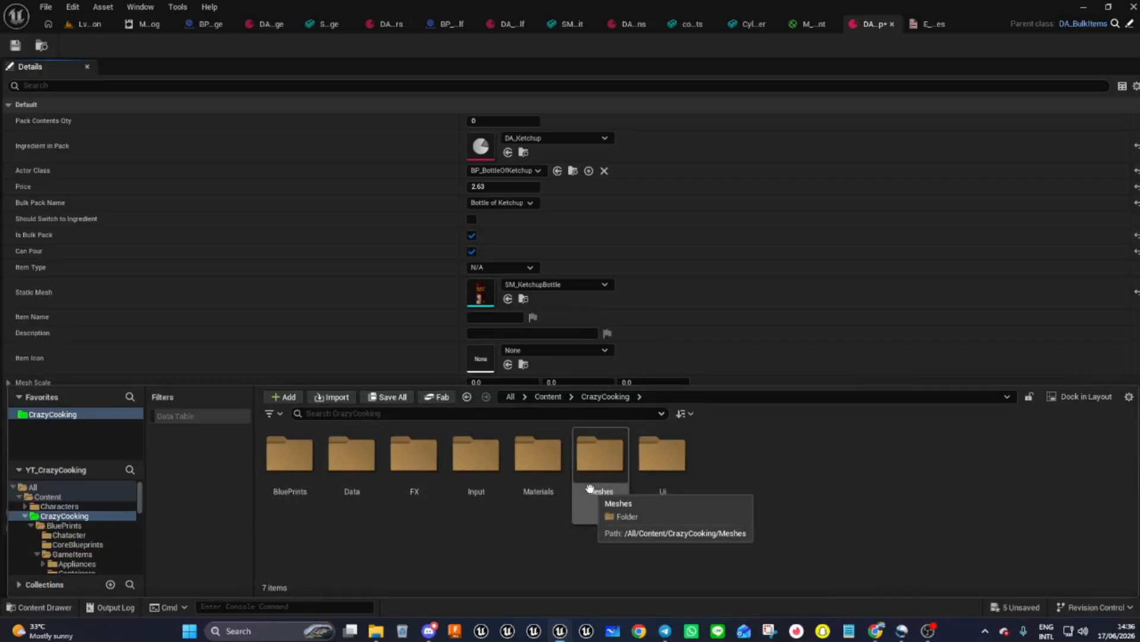
double_click(540, 463)
double_click(294, 464)
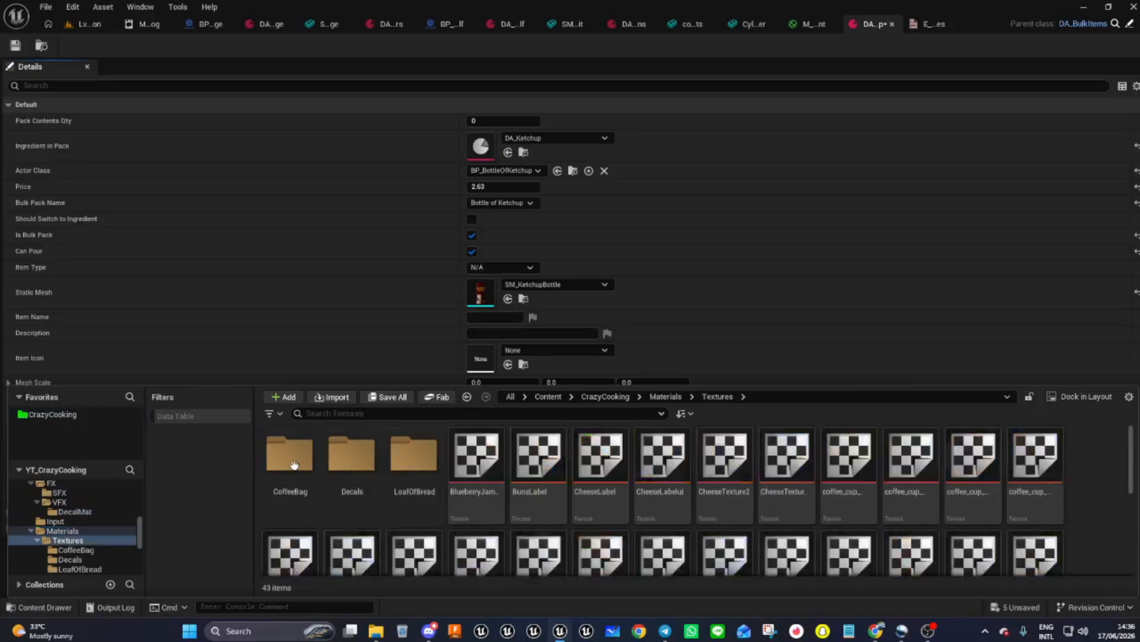
scroll(479, 529, "down", 2)
scroll(480, 529, "down", 1)
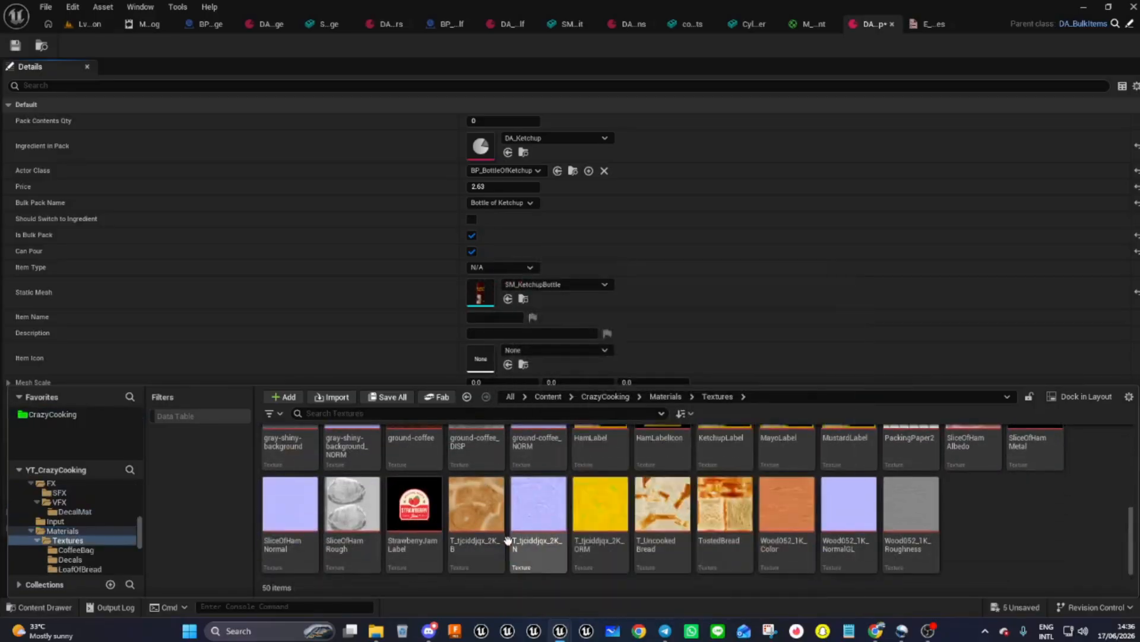
scroll(534, 523, "up", 4)
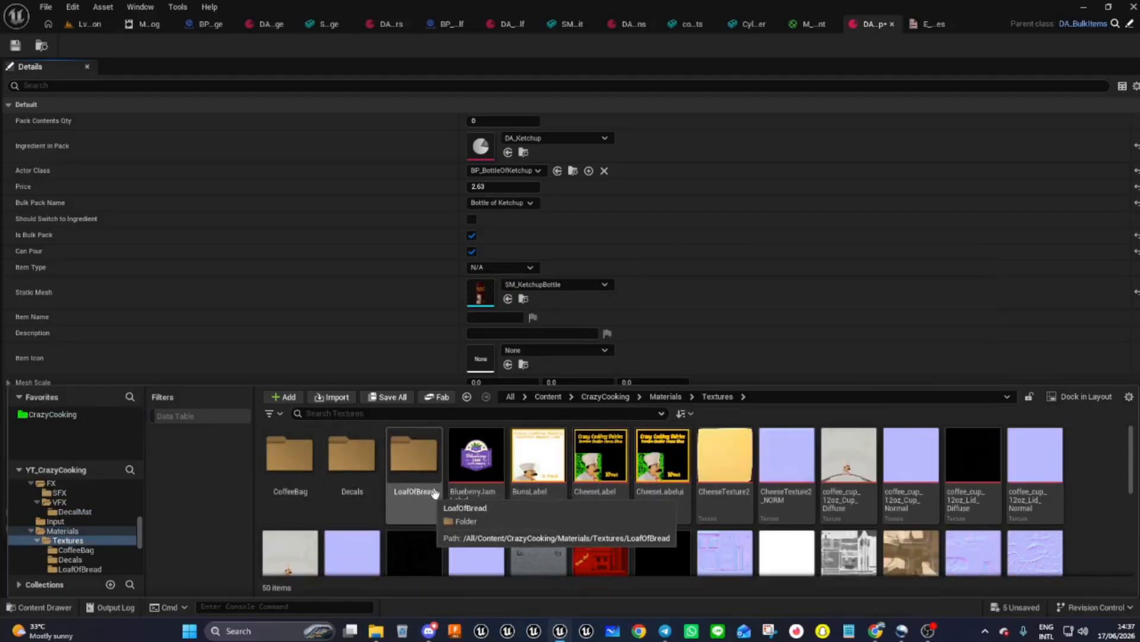
scroll(748, 511, "down", 3)
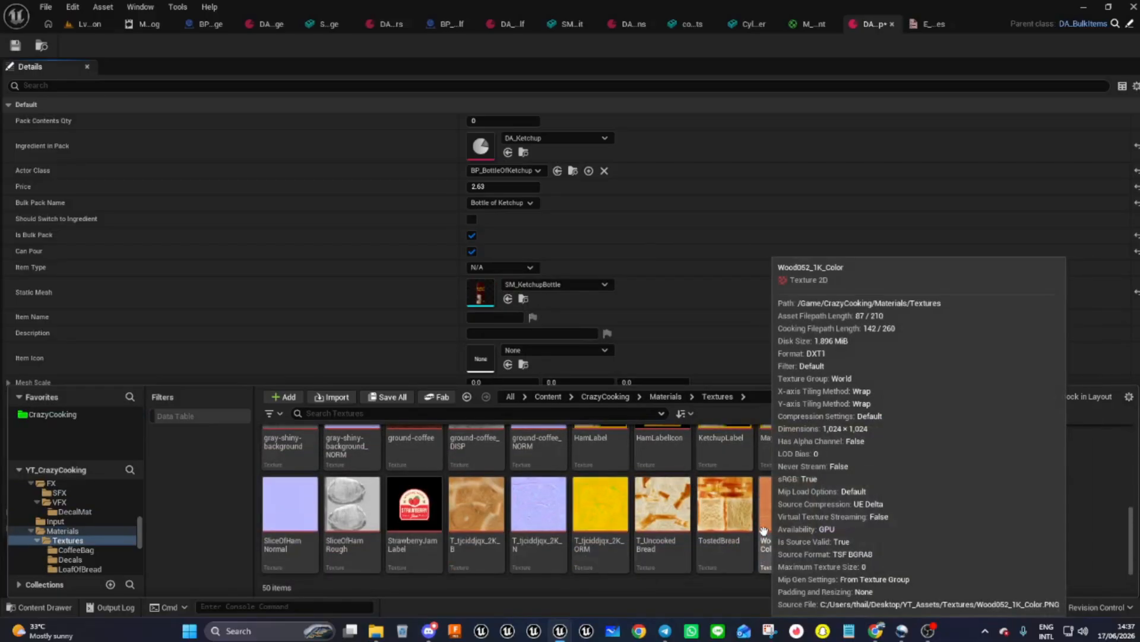
scroll(763, 525, "up", 3)
left_click(665, 398)
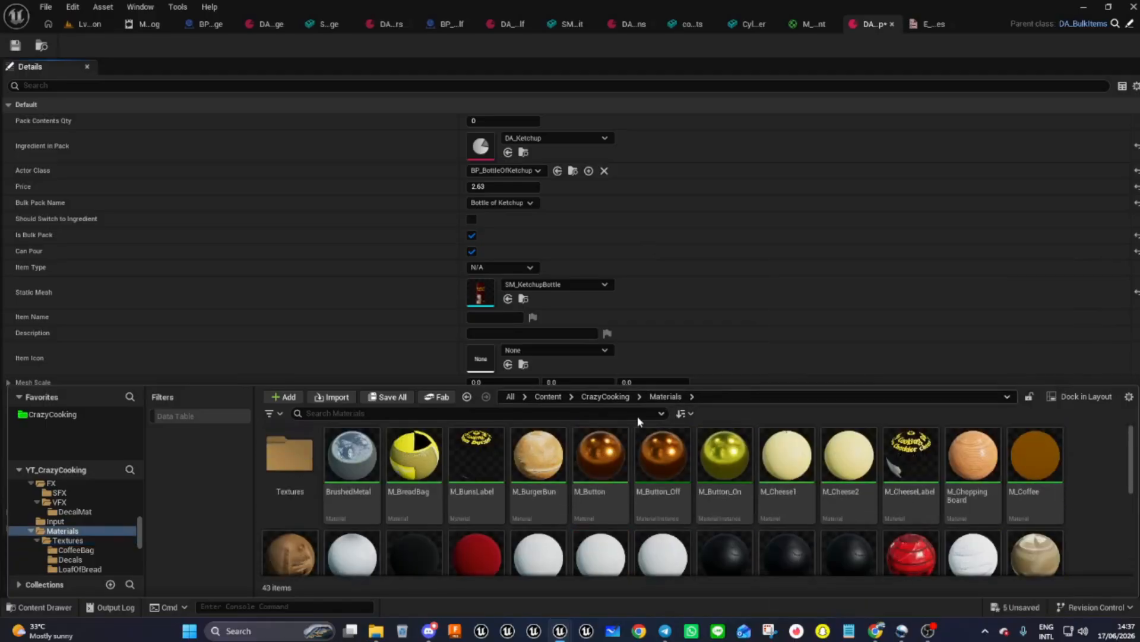
- Import the new T_SM_Ketchup and T_SM_Mustard bottle icons into CrazyCooking's Ui/Artwork folder, replacing the existing textures
left_click(606, 397)
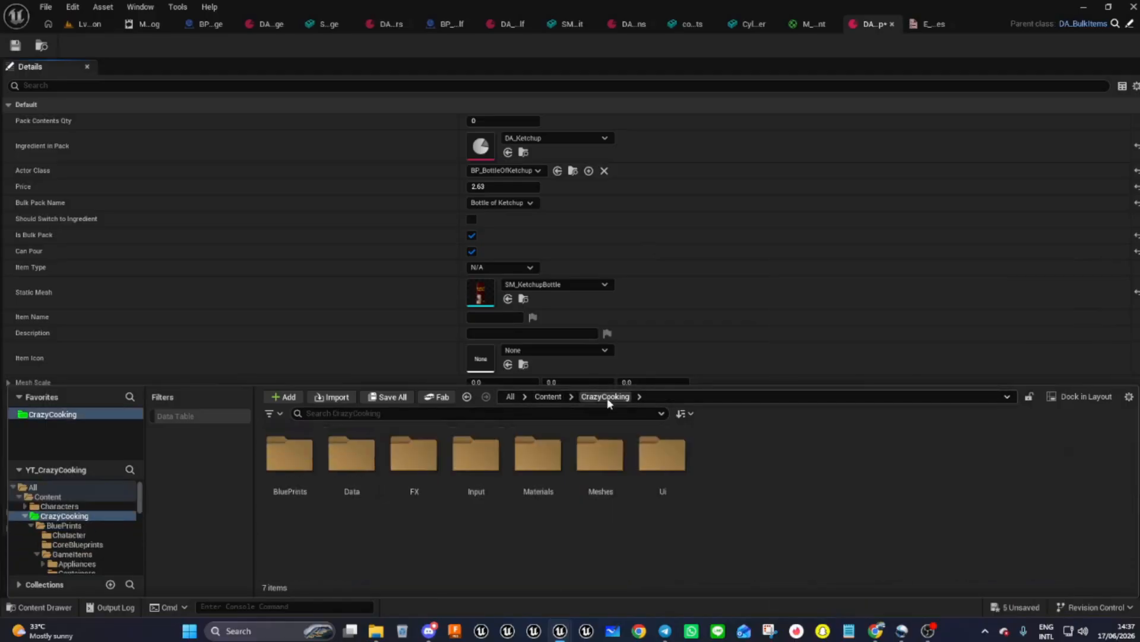
double_click(663, 458)
double_click(291, 460)
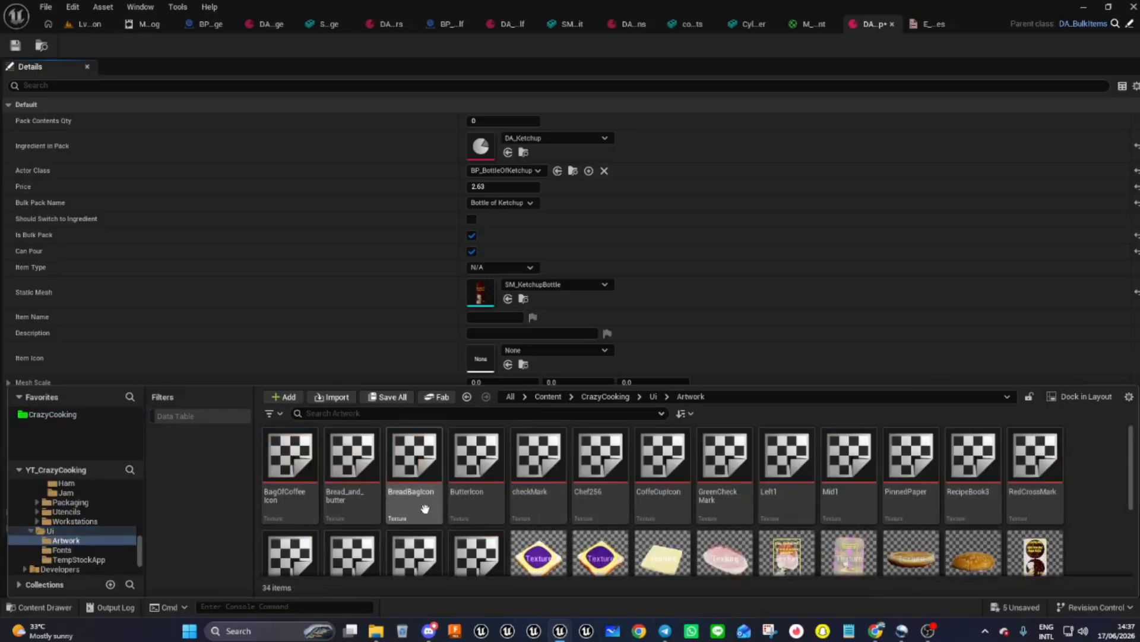
scroll(830, 548, "down", 2)
right_click(823, 541)
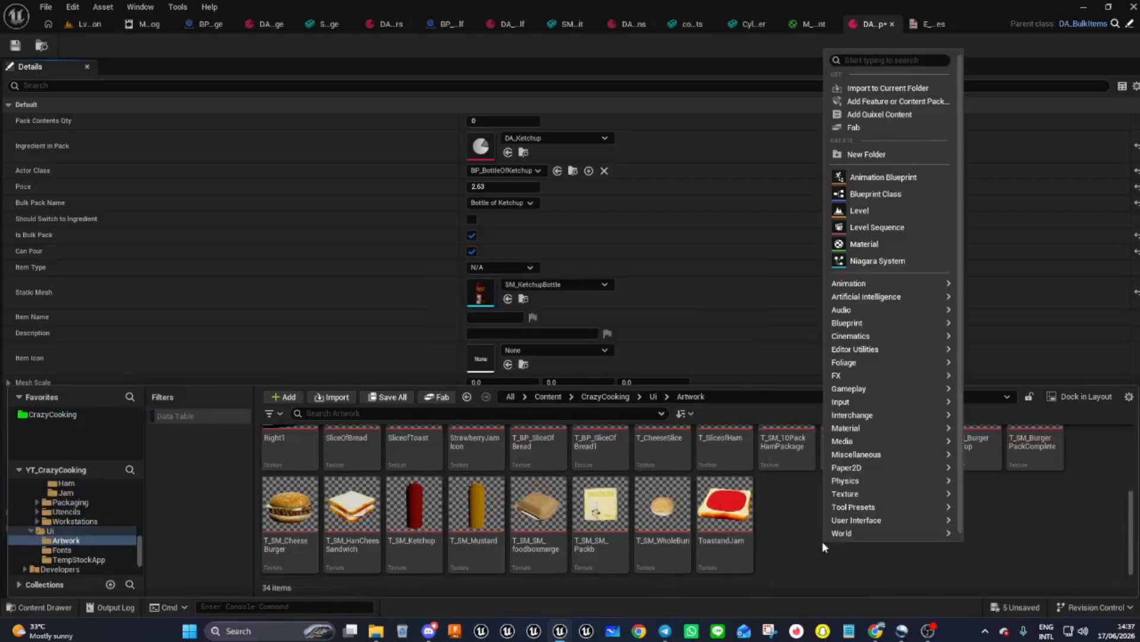
left_click(872, 87)
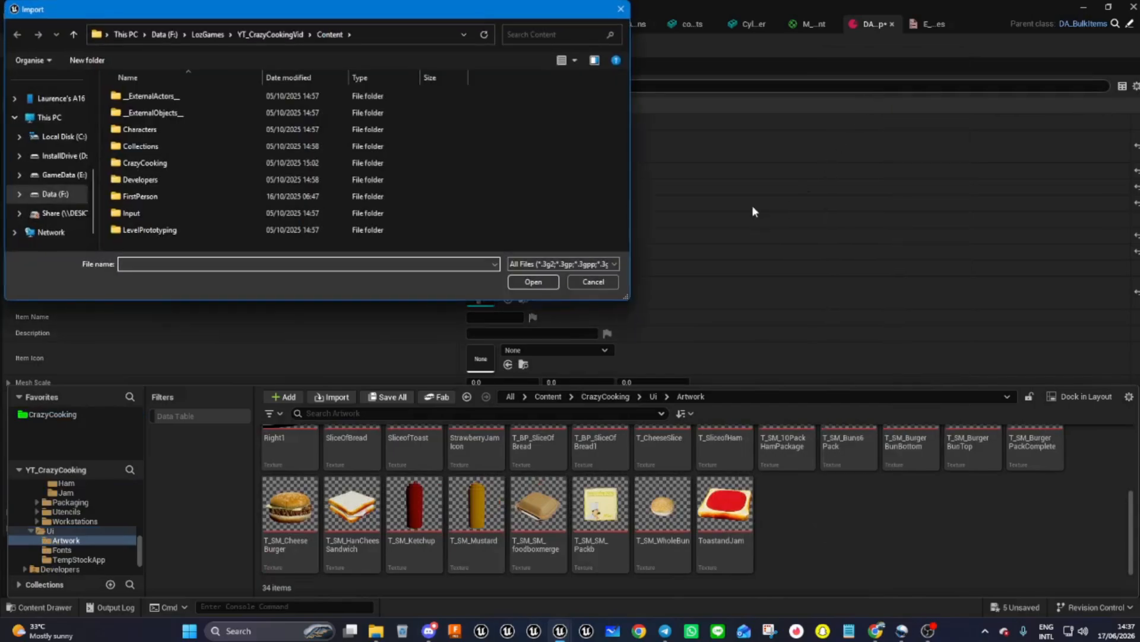
left_click_drag(361, 9, 0, 95)
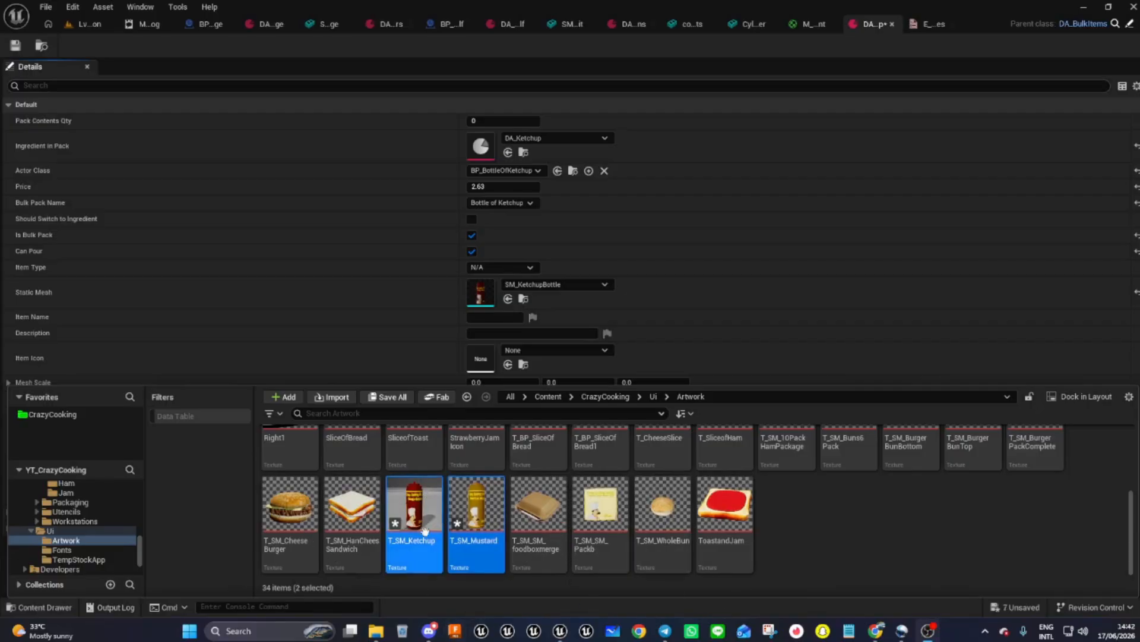
- Save all unsaved assets in the project and return to the ketchup bottle data asset
left_click(996, 608)
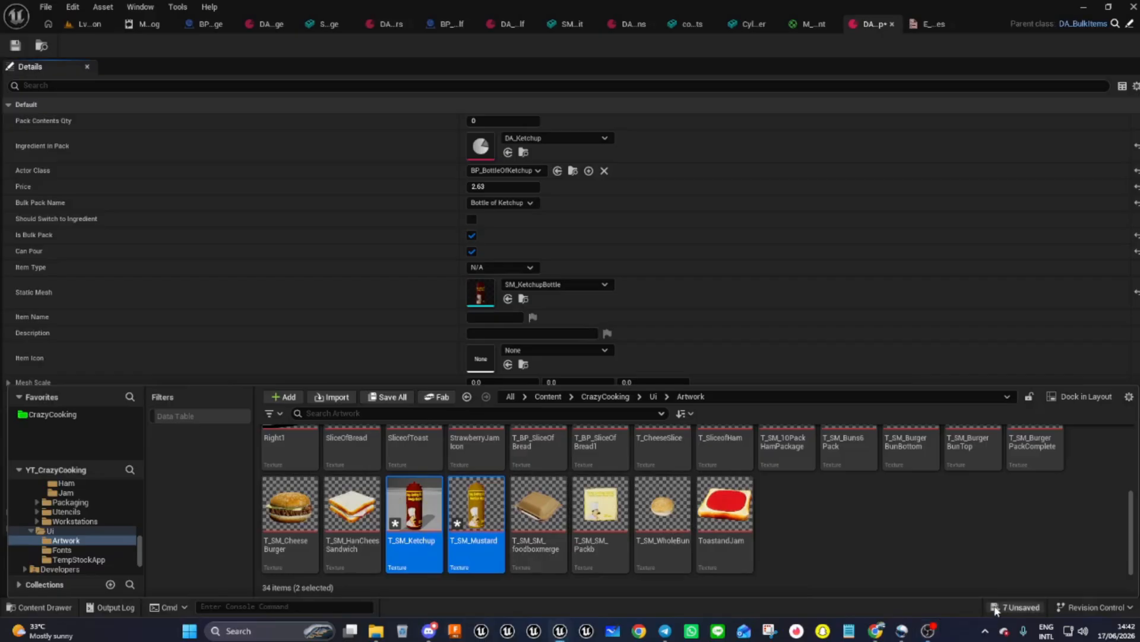
left_click(665, 446)
key("ctrl+space")
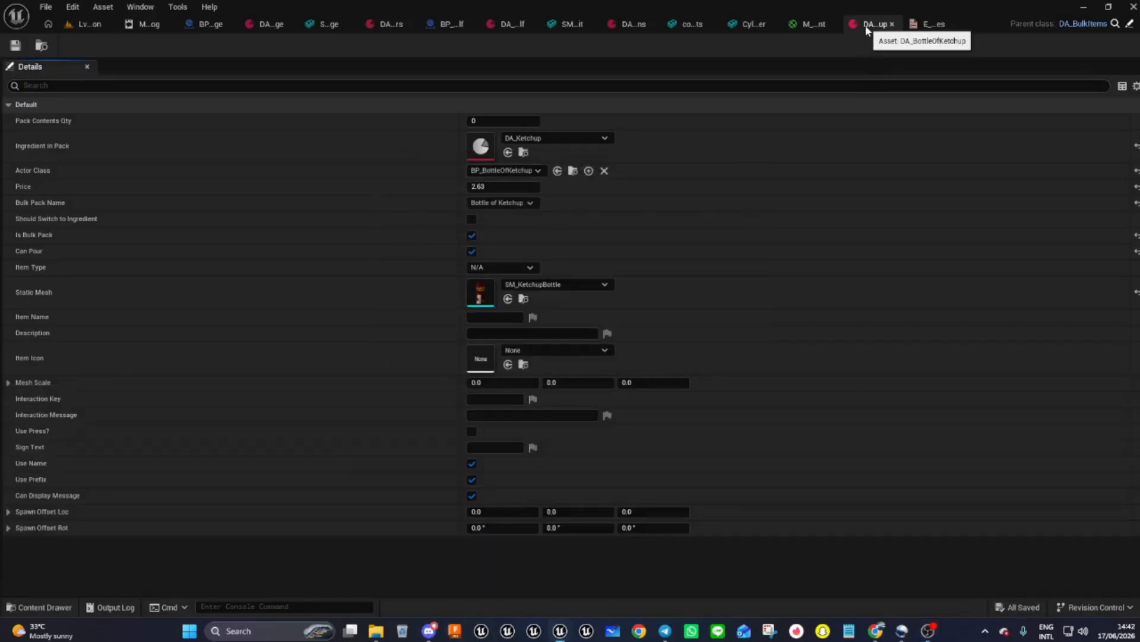
- Assign the T_SM_Ketchup texture as the Item Icon of the ketchup bottle data asset
left_click(47, 607)
left_click(420, 502)
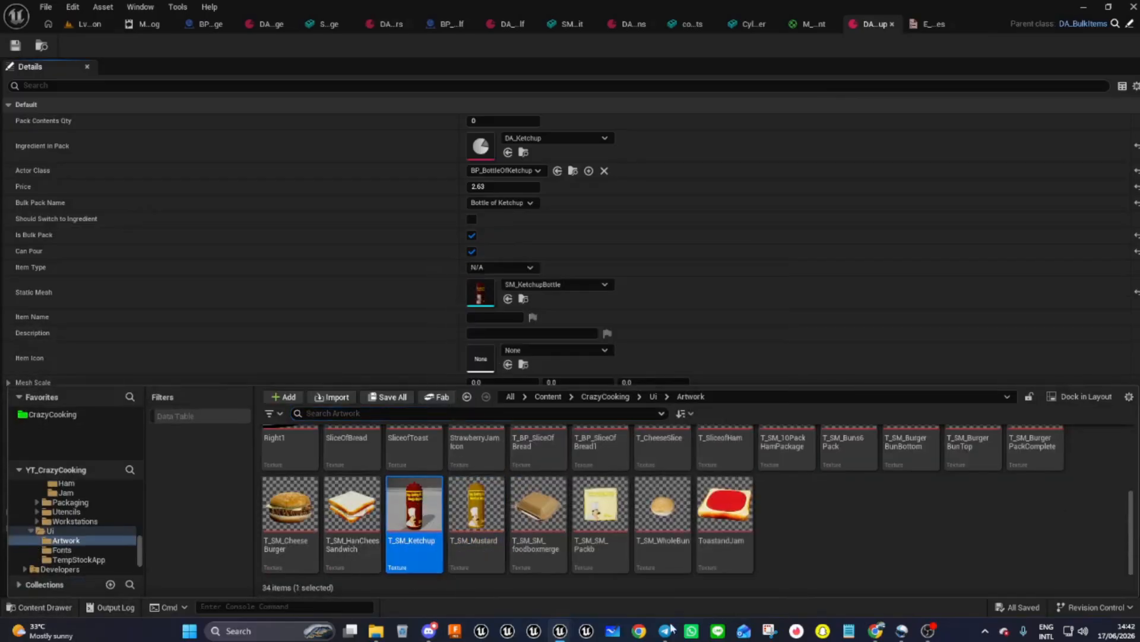
left_click(507, 364)
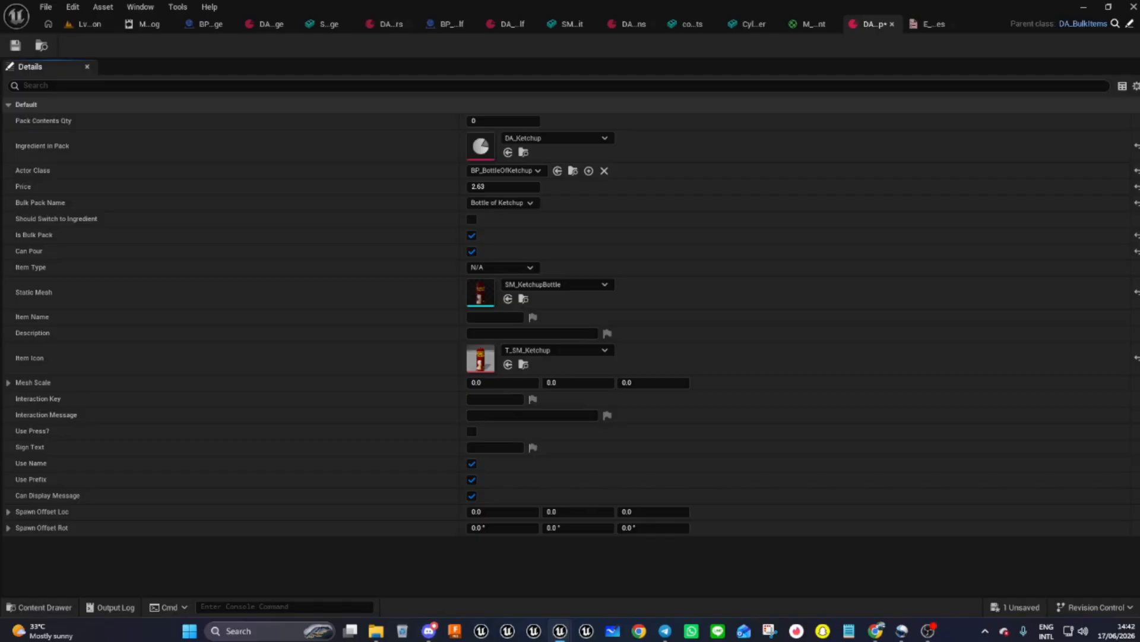
- Set the ketchup bottle's Item Name to "Ketchup" and its Description to "Bottle of ketchup"
right_click(488, 318)
left_click(518, 381)
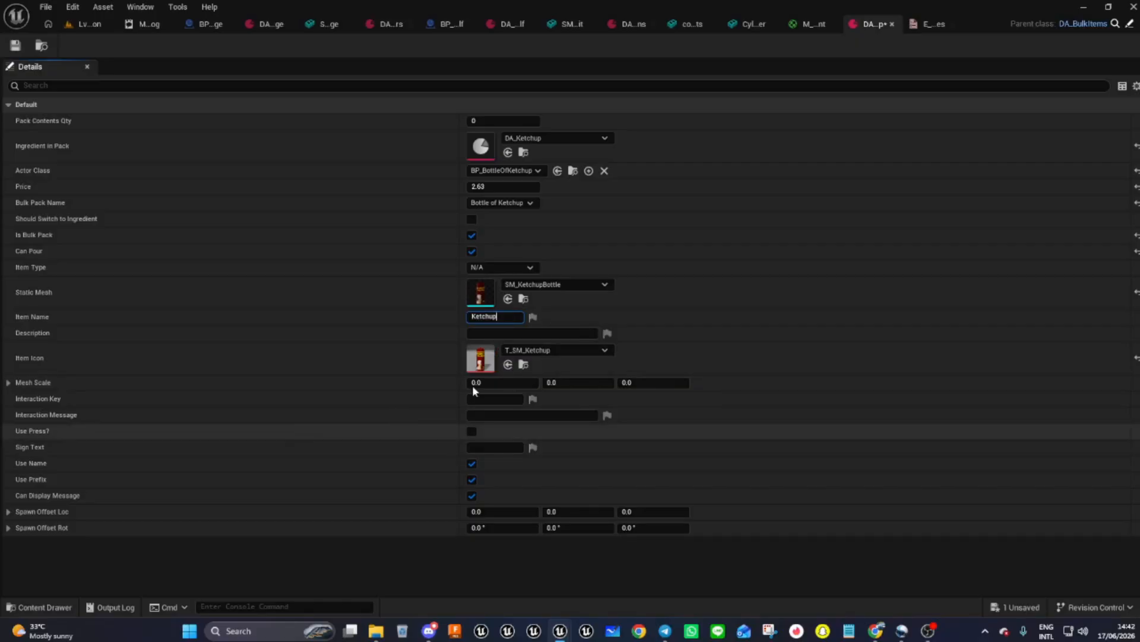
right_click(492, 333)
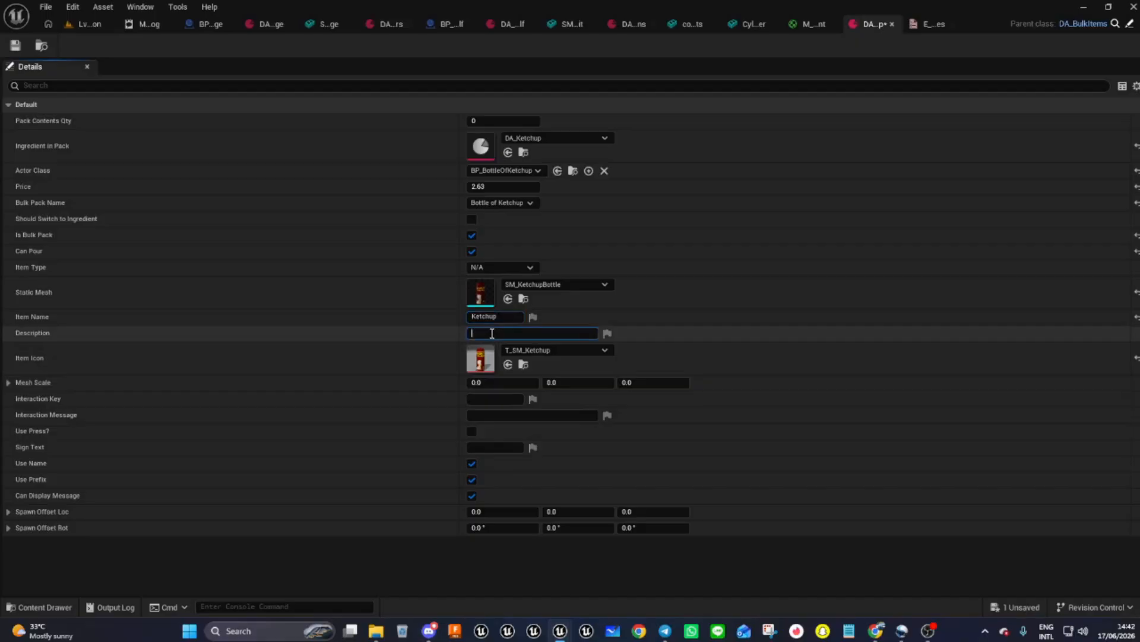
left_click(526, 397)
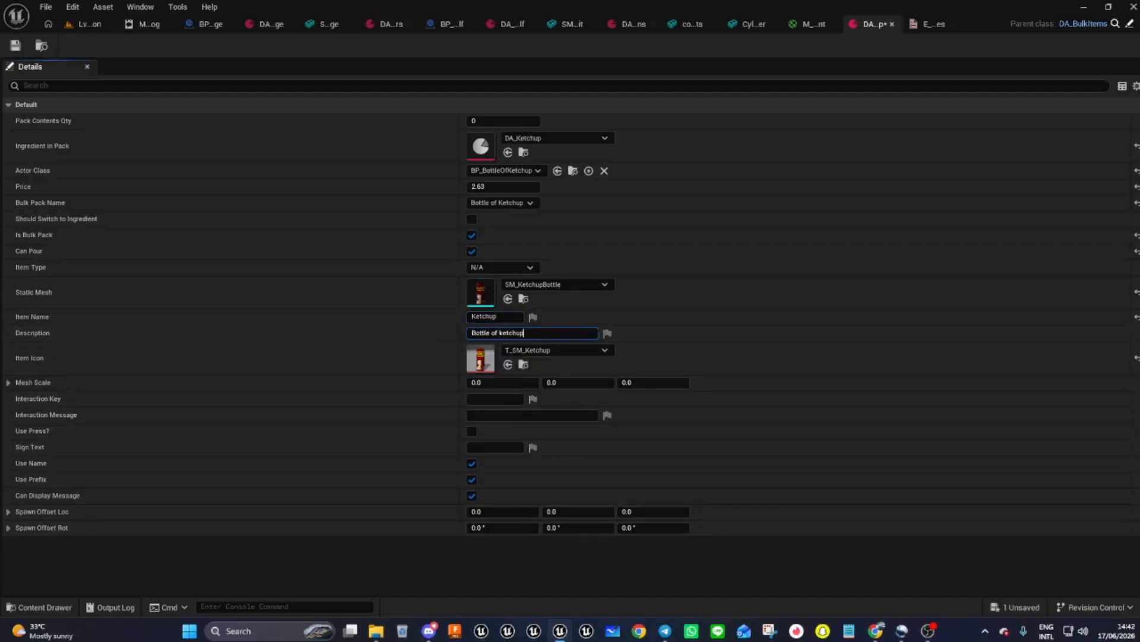
- Set the Interaction Key to "E" and the Interaction Message to "to pickup RMB to add to food", and save the data asset
left_click(488, 399)
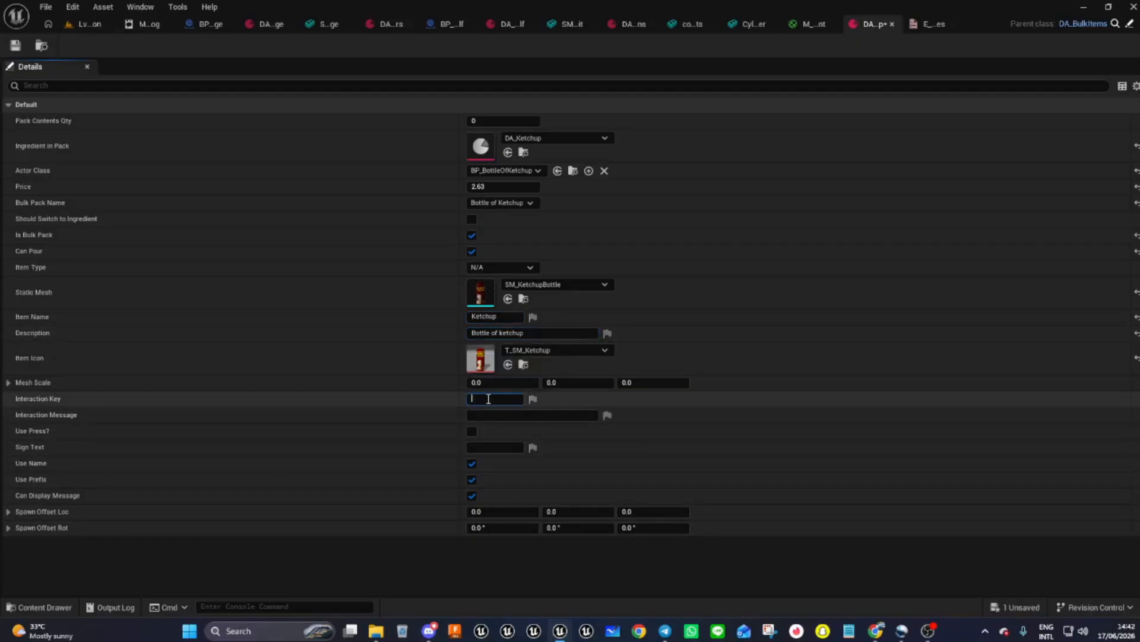
type("E")
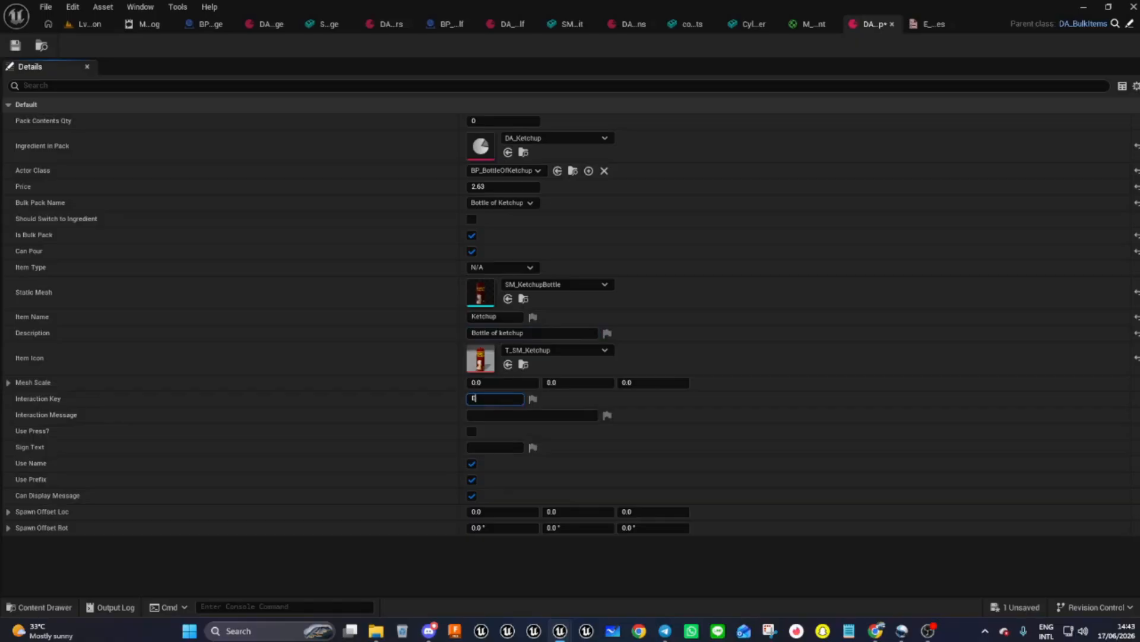
left_click(480, 415)
right_click(480, 416)
left_click(509, 478)
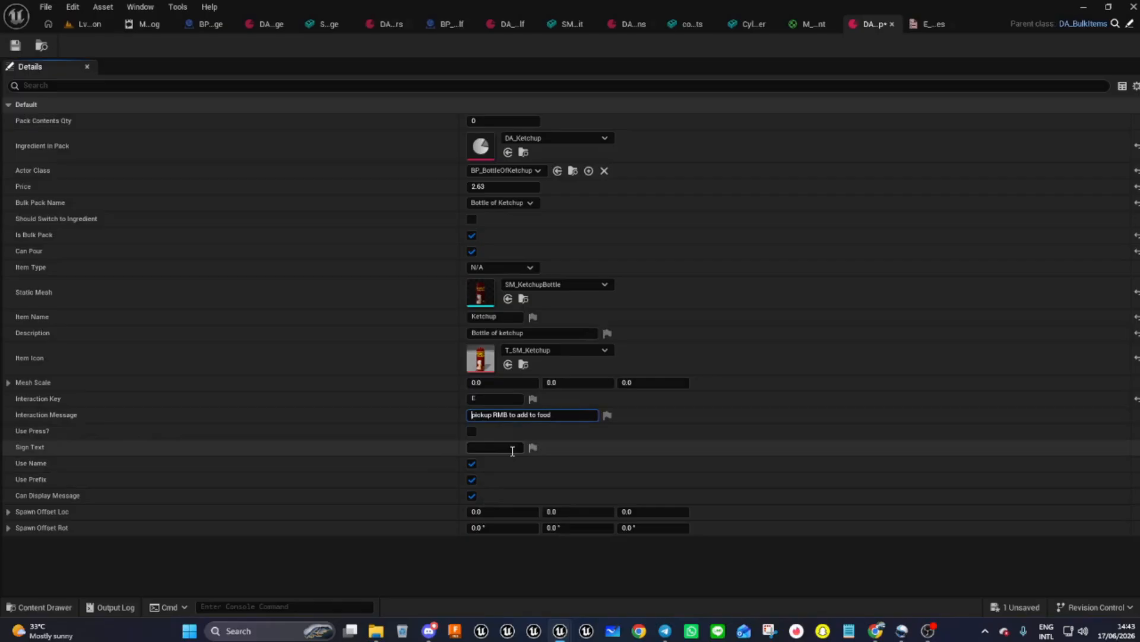
type("to")
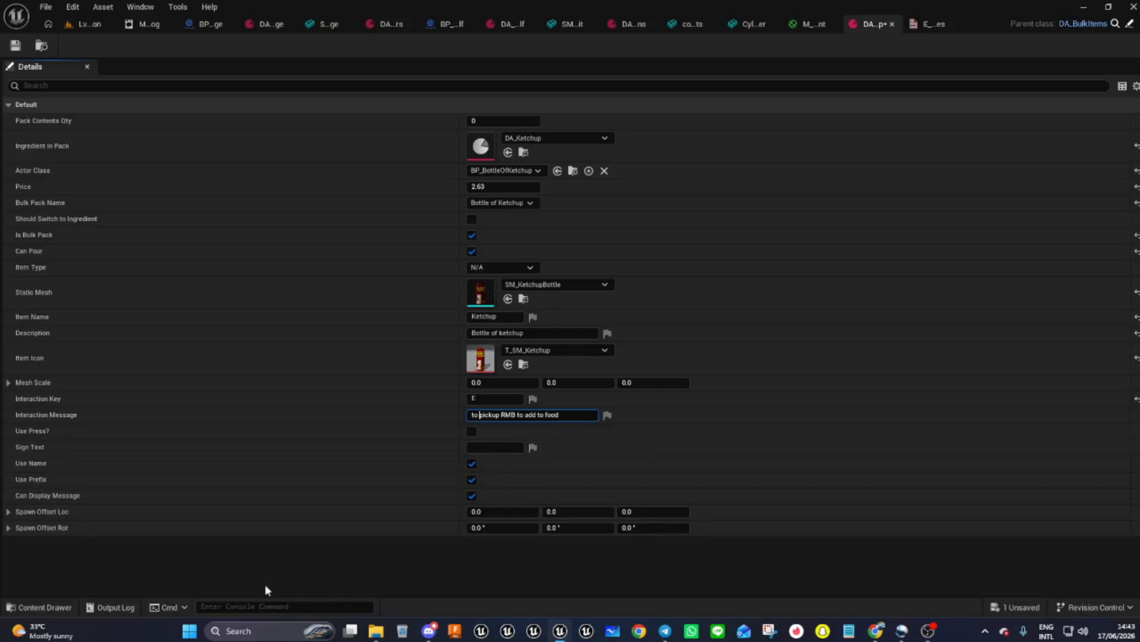
left_click(15, 48)
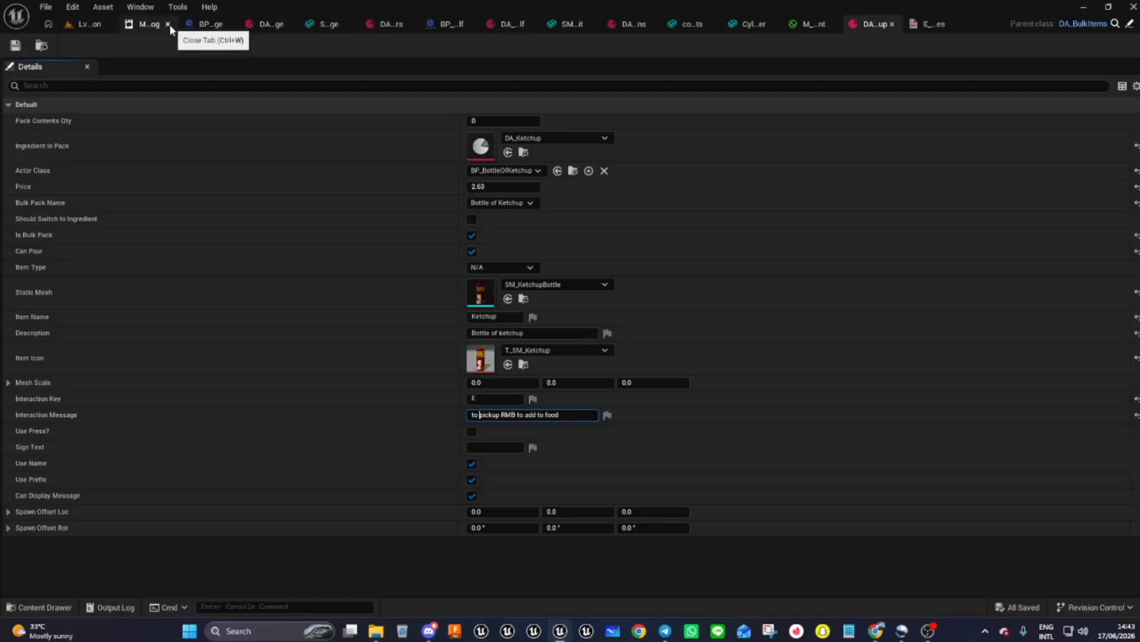
- Close the other open asset editors, keeping only the level, the Message Log and the DA_BottleOfKetchup data asset
left_click(231, 24)
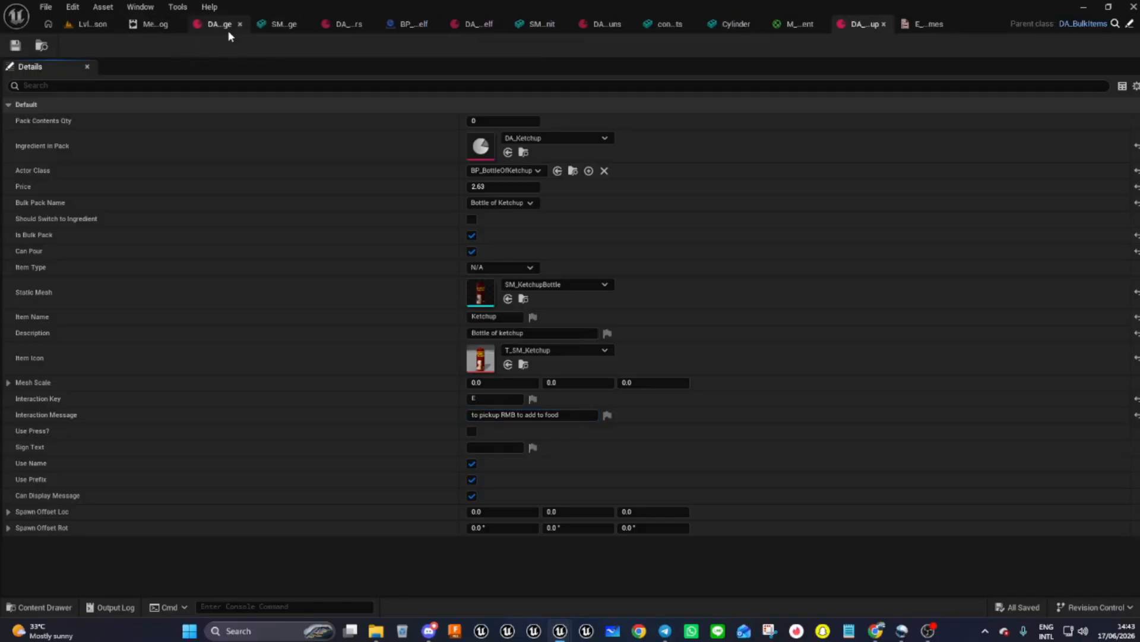
left_click(240, 24)
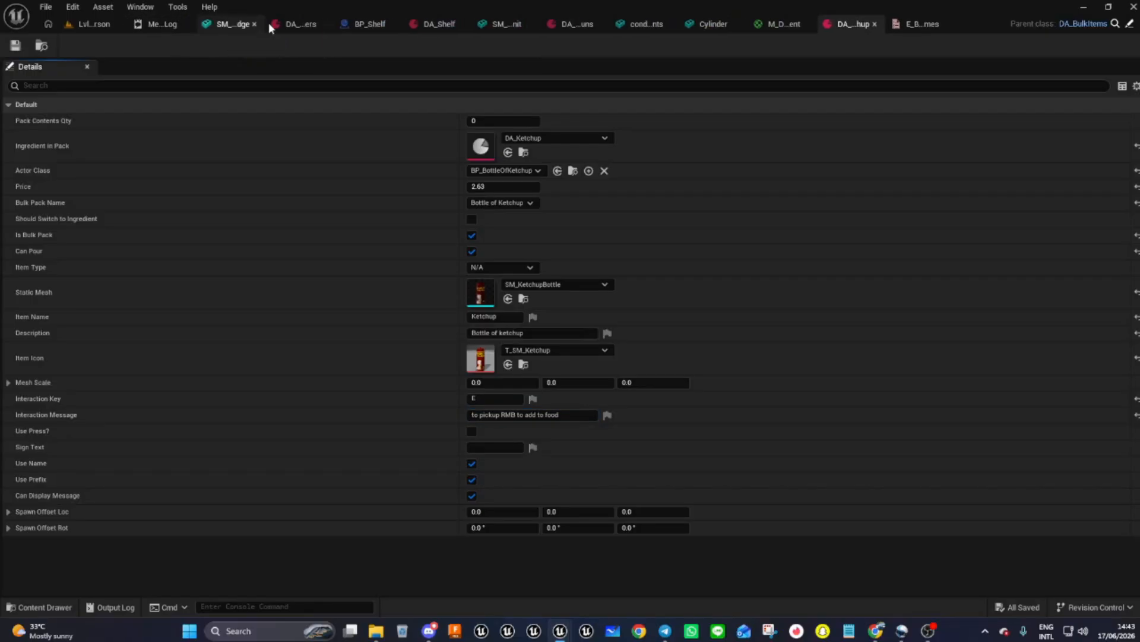
left_click(254, 24)
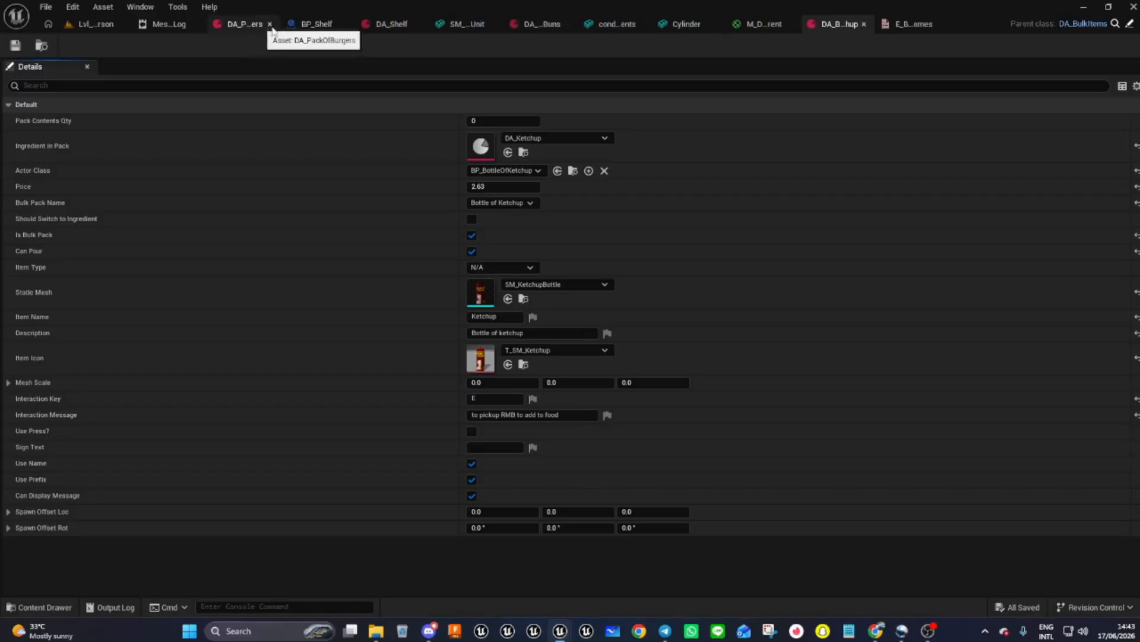
left_click(270, 24)
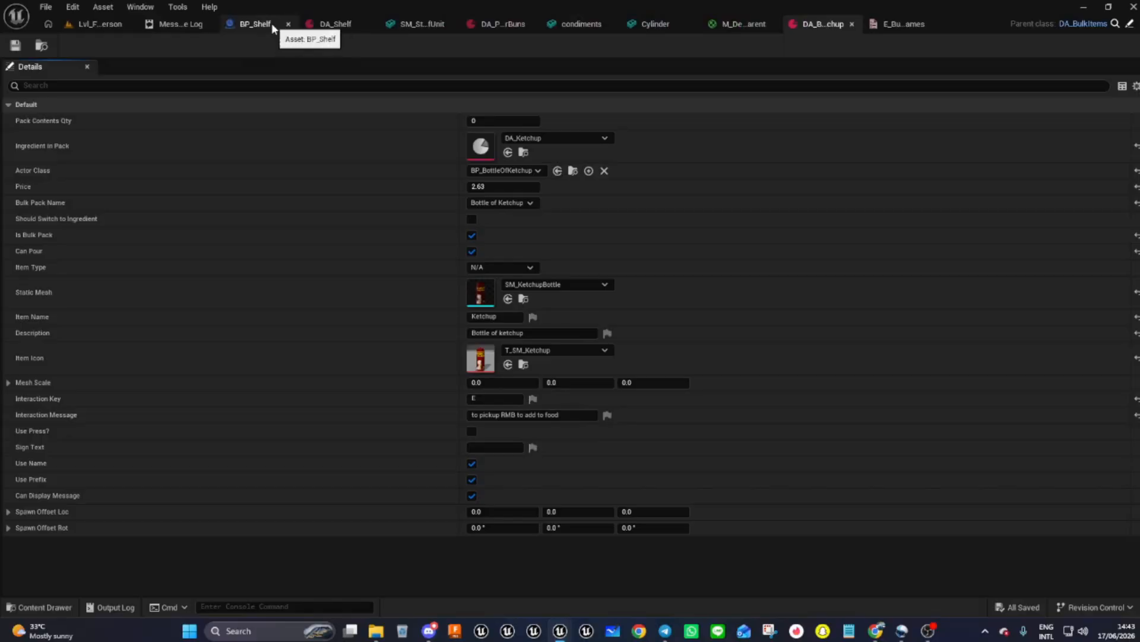
left_click(289, 24)
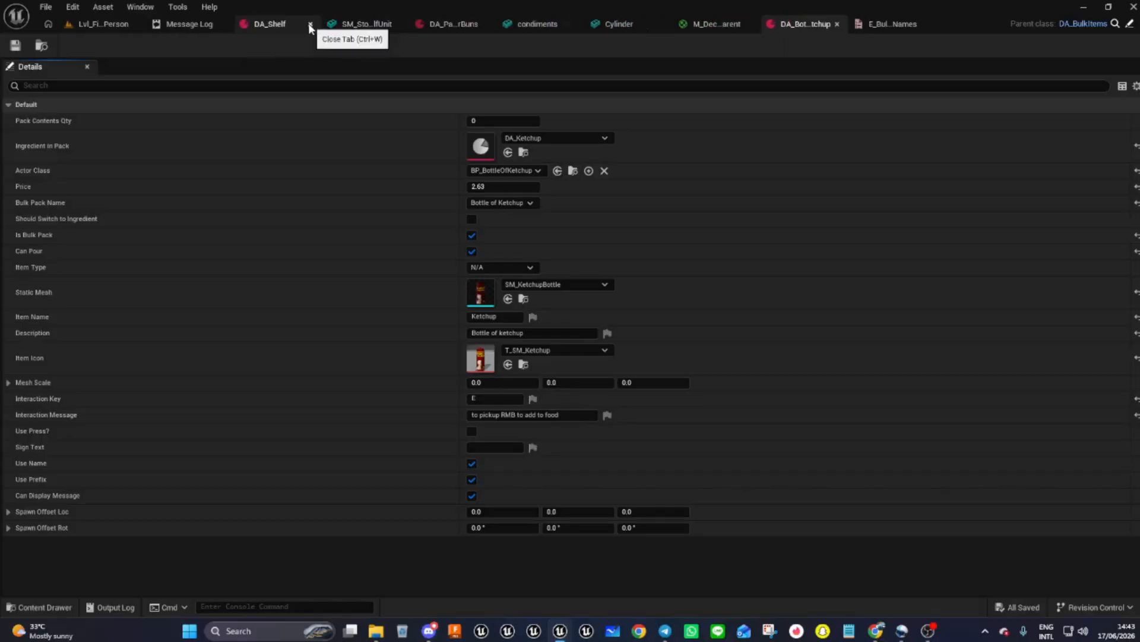
left_click(310, 24)
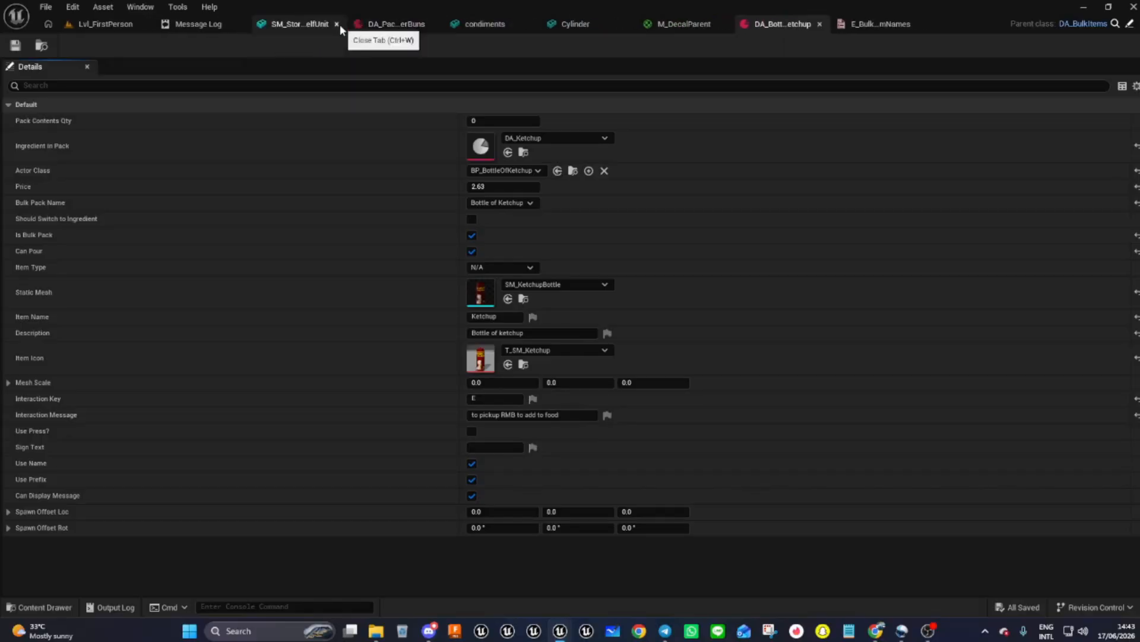
left_click(339, 23)
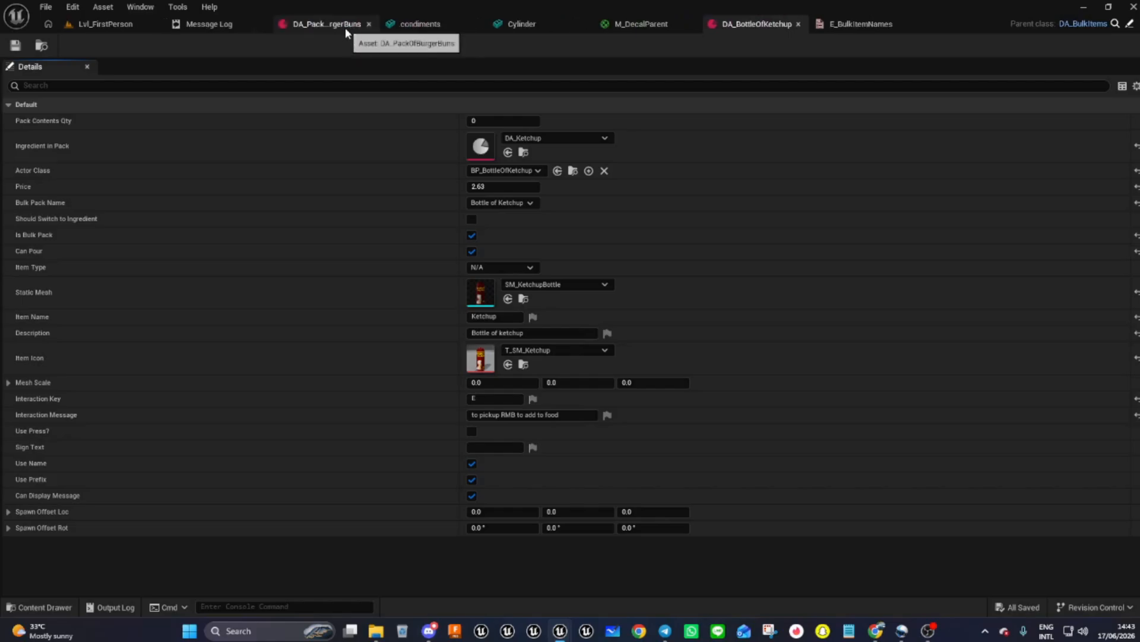
left_click(371, 23)
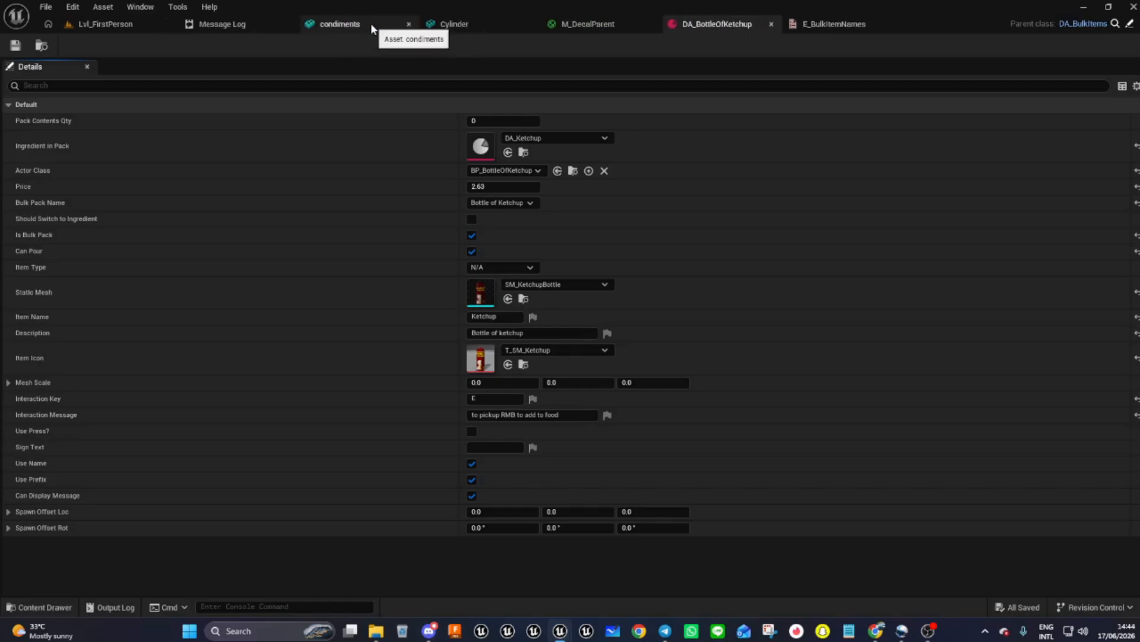
left_click(409, 24)
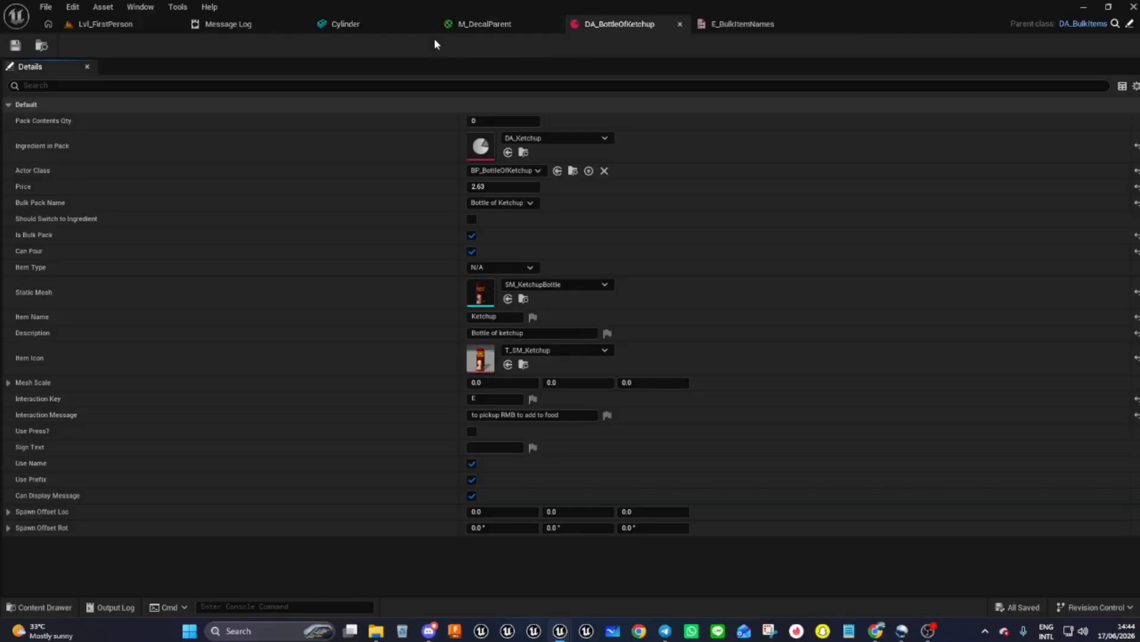
left_click(423, 23)
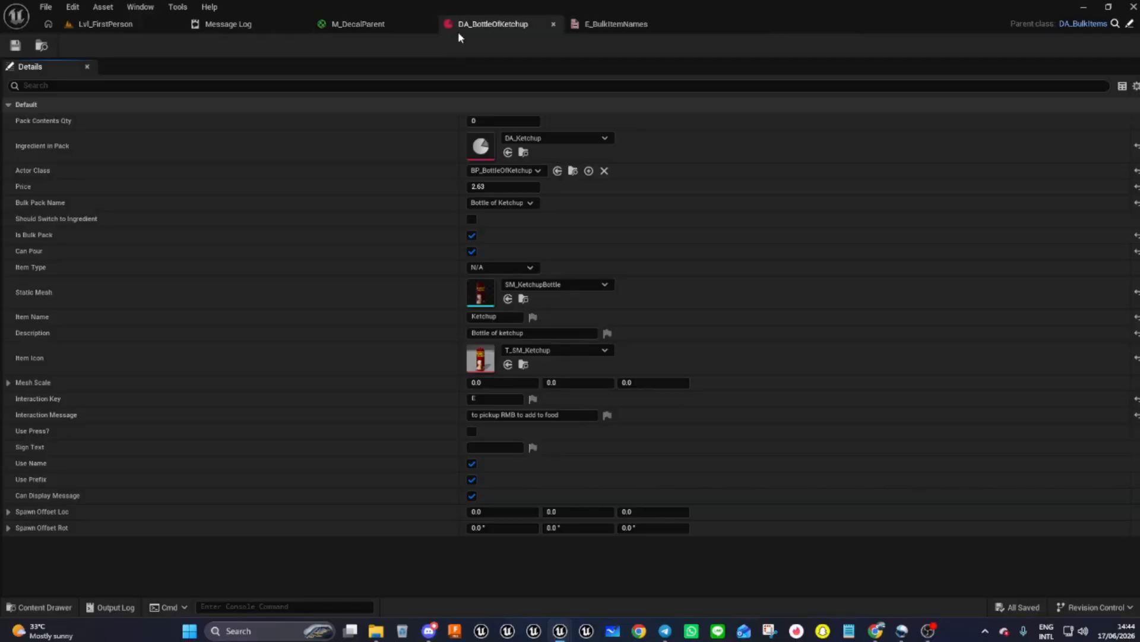
left_click(427, 23)
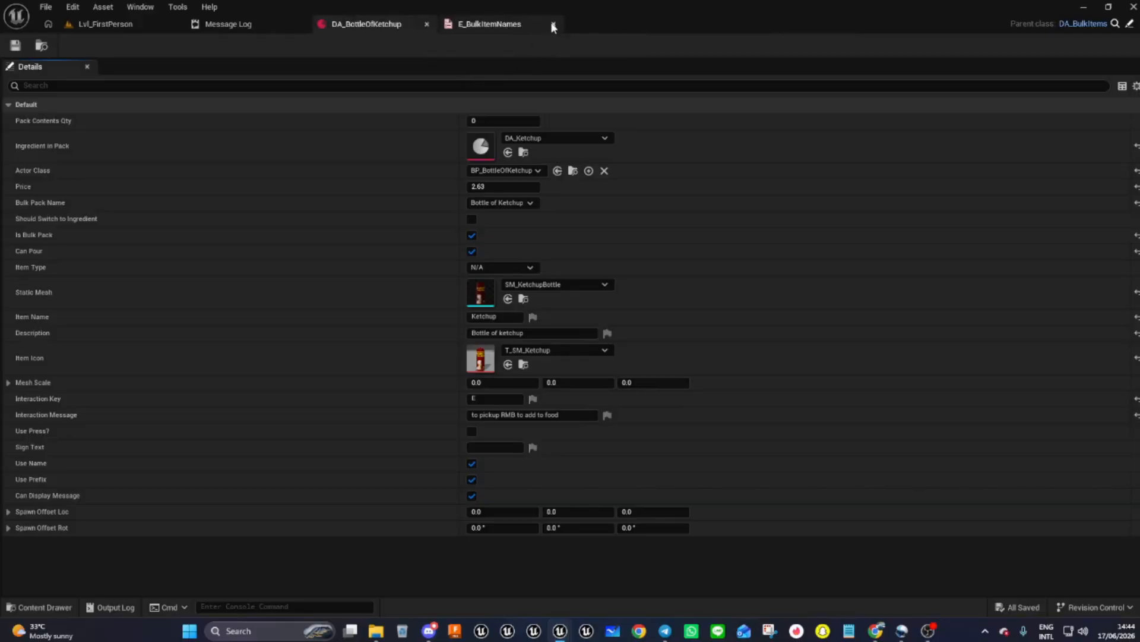
left_click(552, 25)
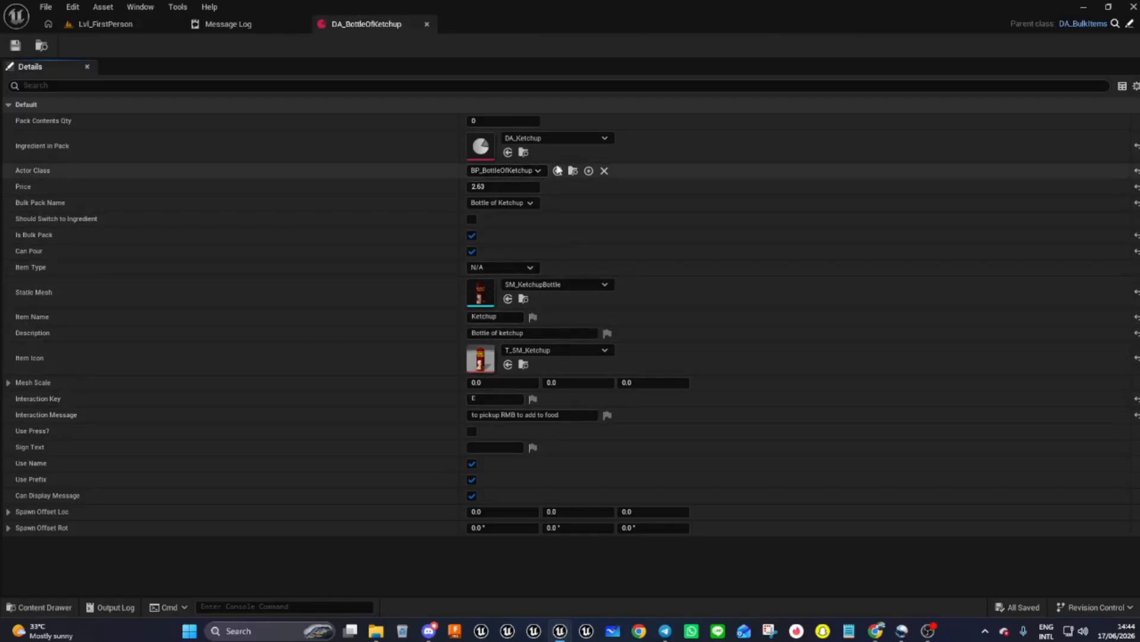
- Open the BP_BottleOfKetchup Blueprint and set the default value of its DataAsset variable to DA_BottleOfKetchup
left_click(572, 171)
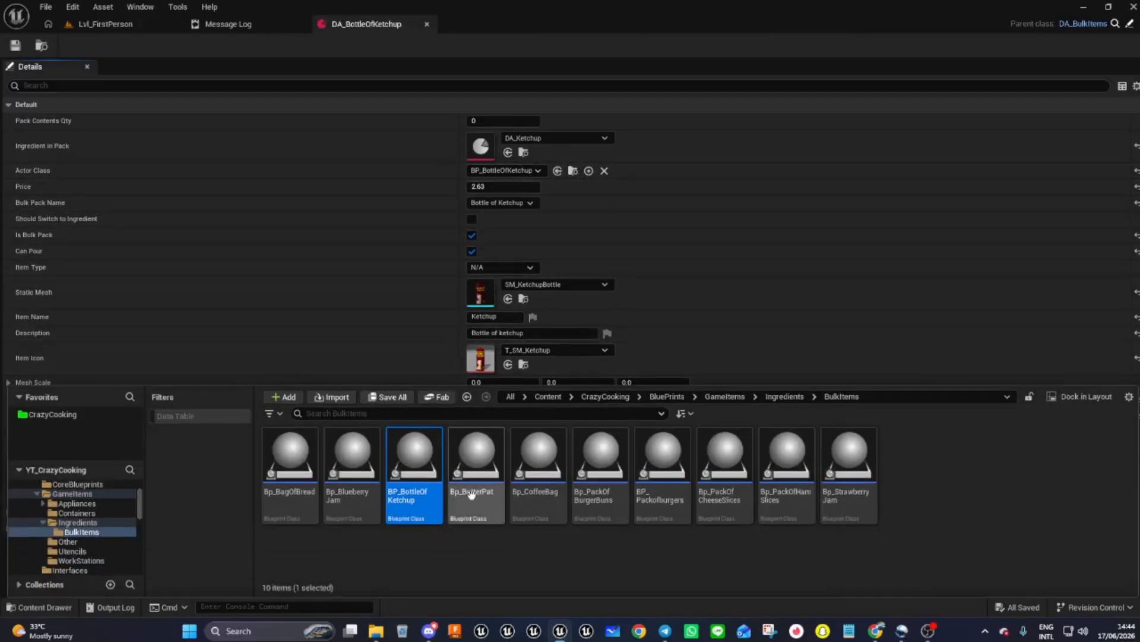
double_click(390, 460)
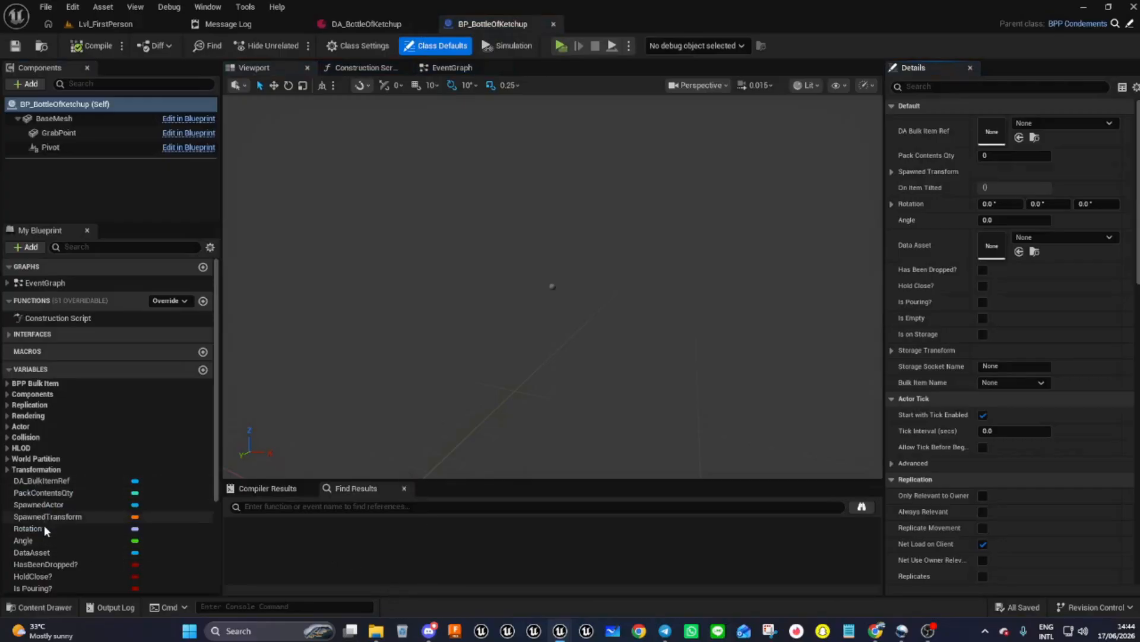
left_click(44, 553)
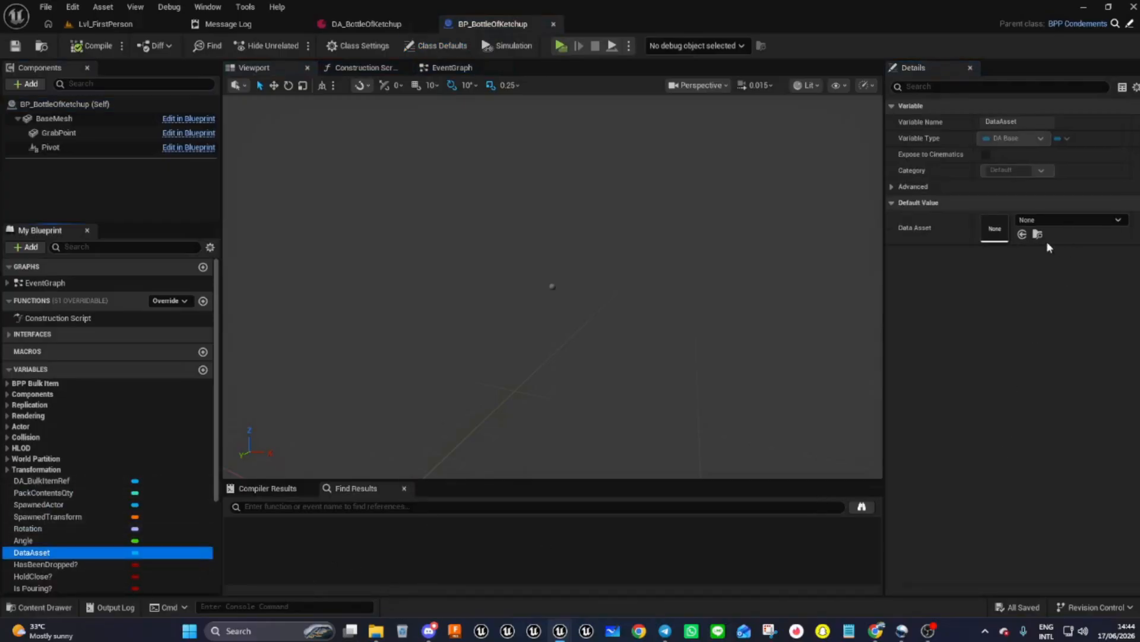
left_click(1054, 221)
type("ketch")
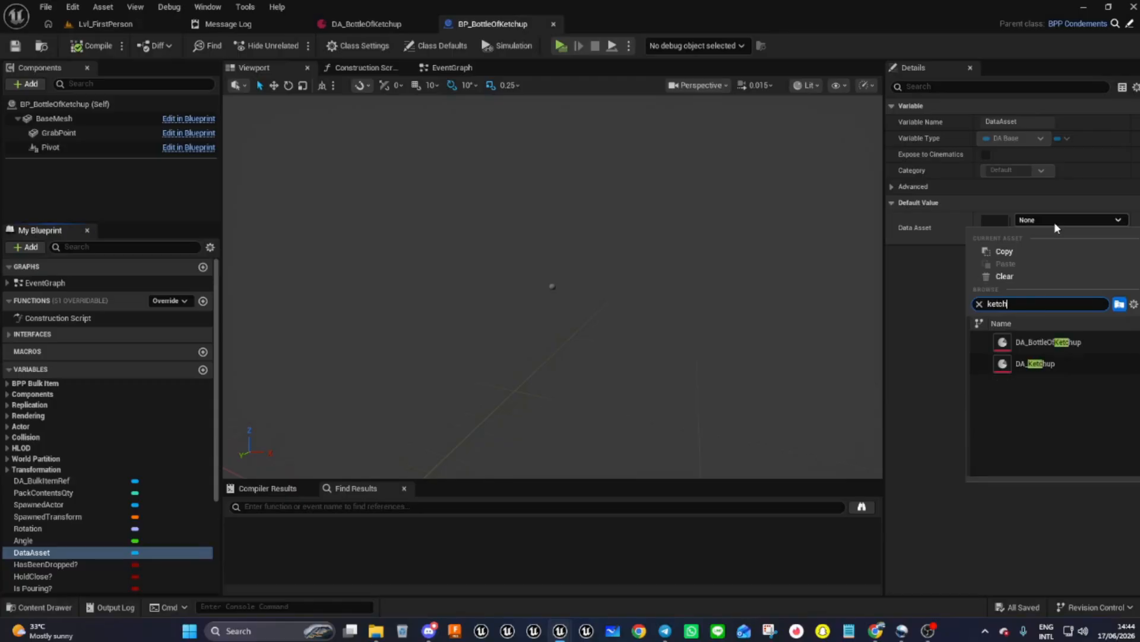
left_click(1040, 343)
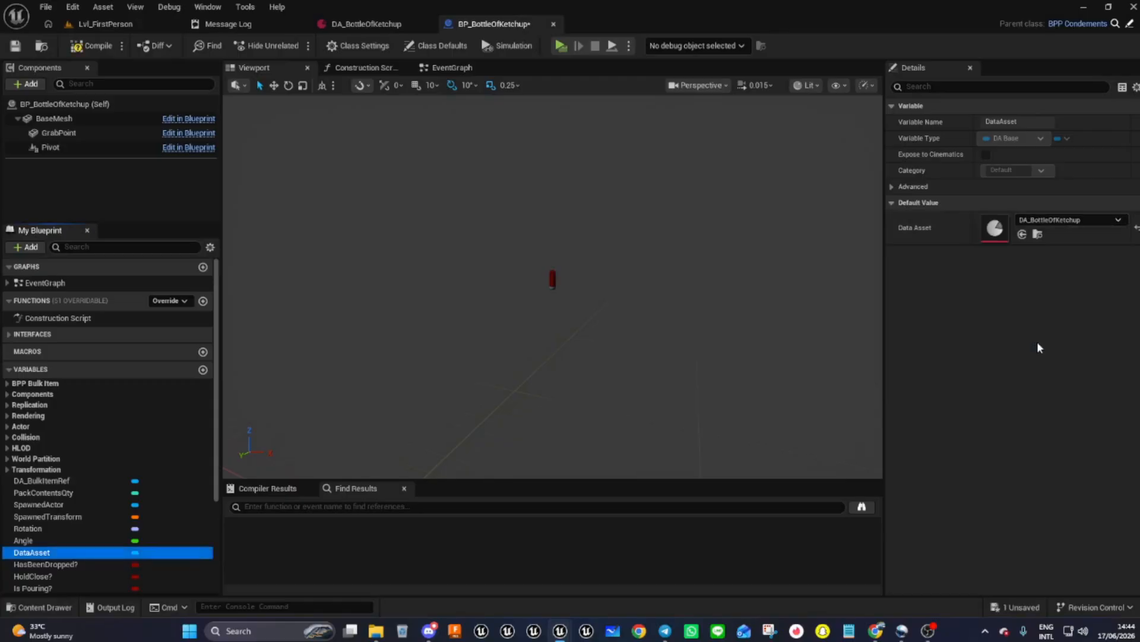
- Select the BaseMesh component and examine the ketchup bottle mesh and its label from different sides
scroll(547, 288, "up", 3)
scroll(550, 291, "up", 5)
scroll(550, 291, "down", 4)
scroll(550, 293, "up", 4)
scroll(545, 291, "down", 4)
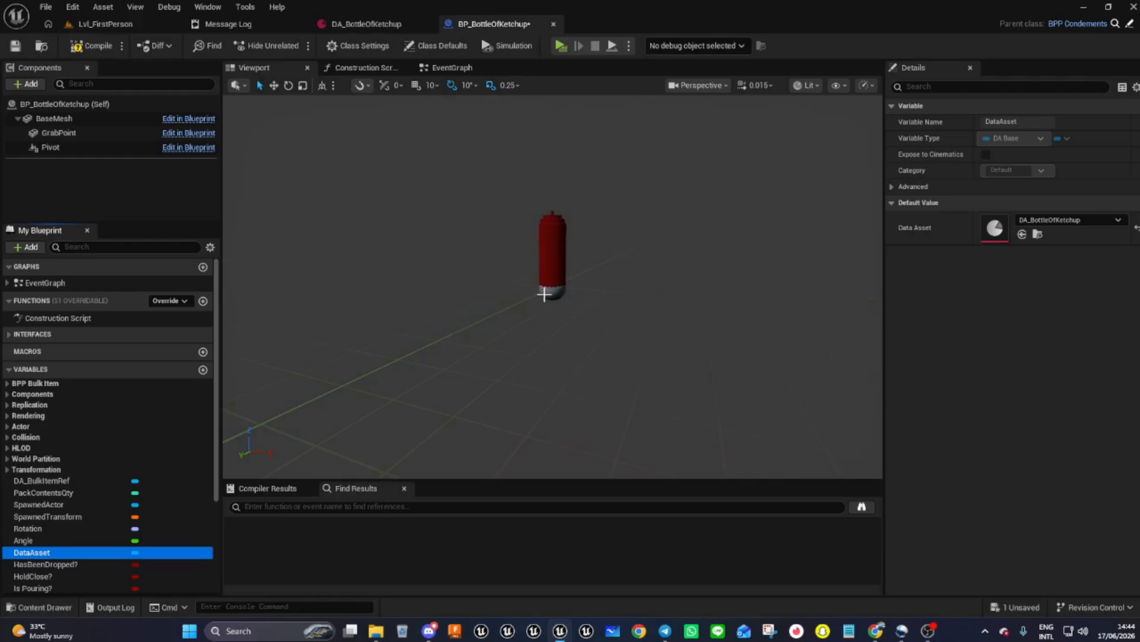
left_click(550, 275)
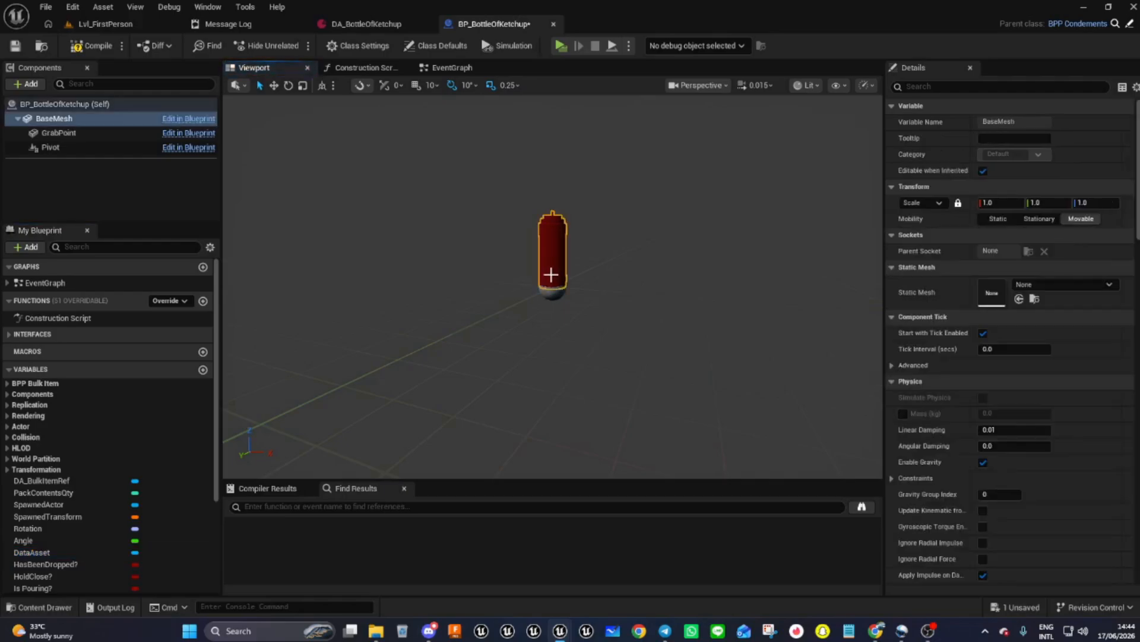
left_click(70, 123)
right_click_drag(438, 274, 772, 265)
scroll(450, 265, "down", 3)
scroll(455, 264, "up", 1)
key("a")
scroll(455, 264, "up", 1)
scroll(489, 265, "up", 2)
key("a")
scroll(499, 269, "up", 2)
scroll(546, 273, "up", 3)
key("a")
key("a")
key("a")
mouse_move(454, 308)
right_mouse_down()
mouse_move(508, 321)
mouse_move(524, 308)
mouse_move(453, 308)
right_mouse_up()
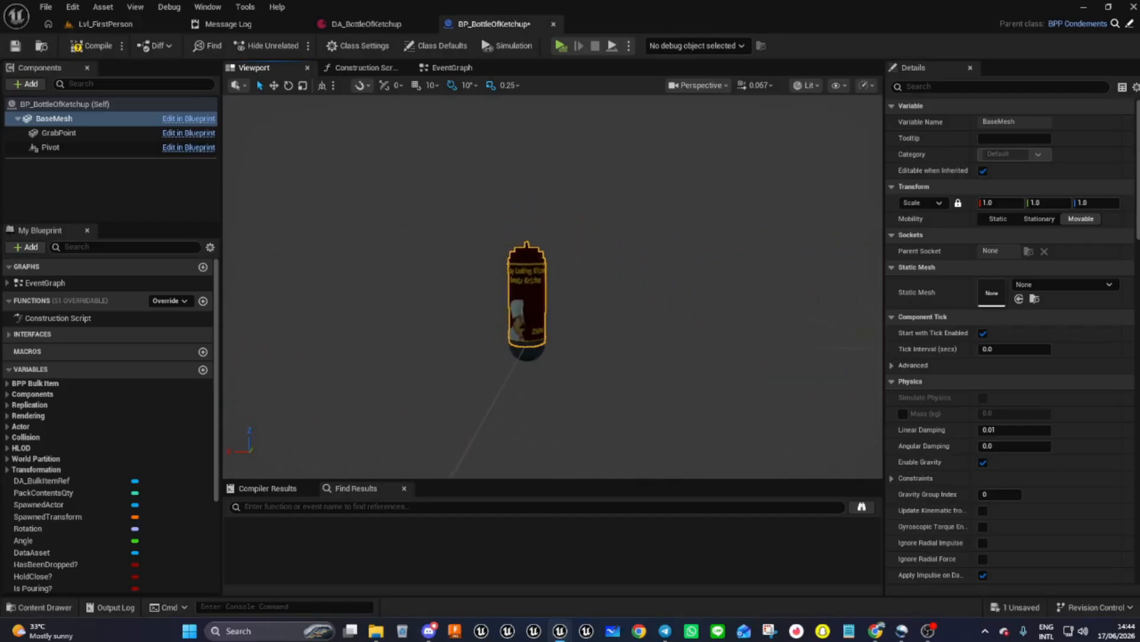
- Compile and save the BP_BottleOfKetchup Blueprint
left_click(111, 49)
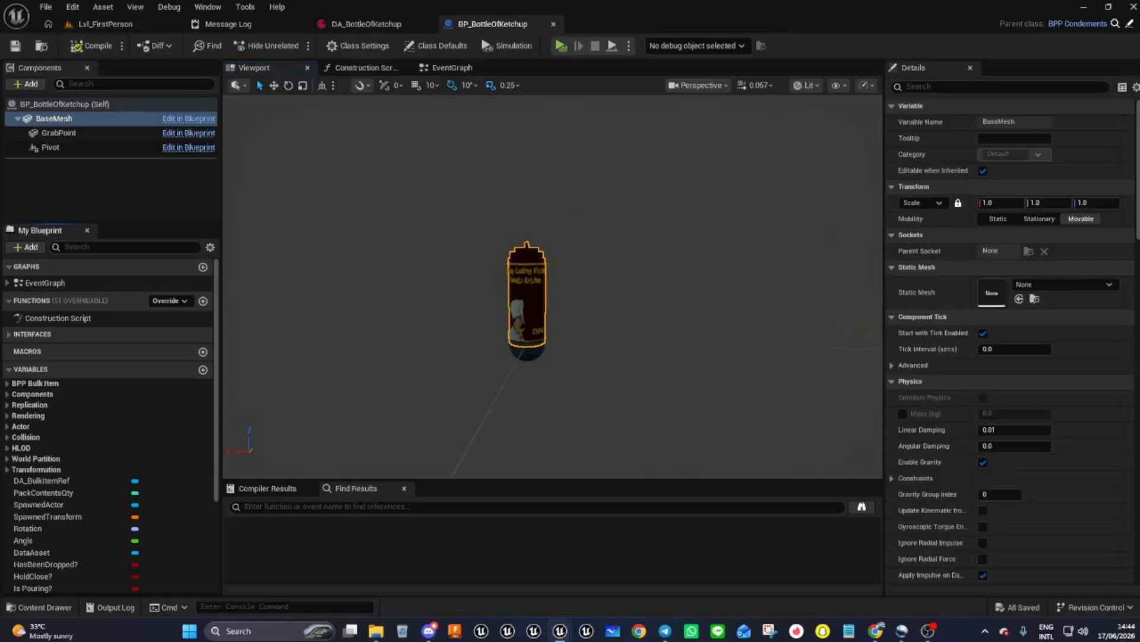